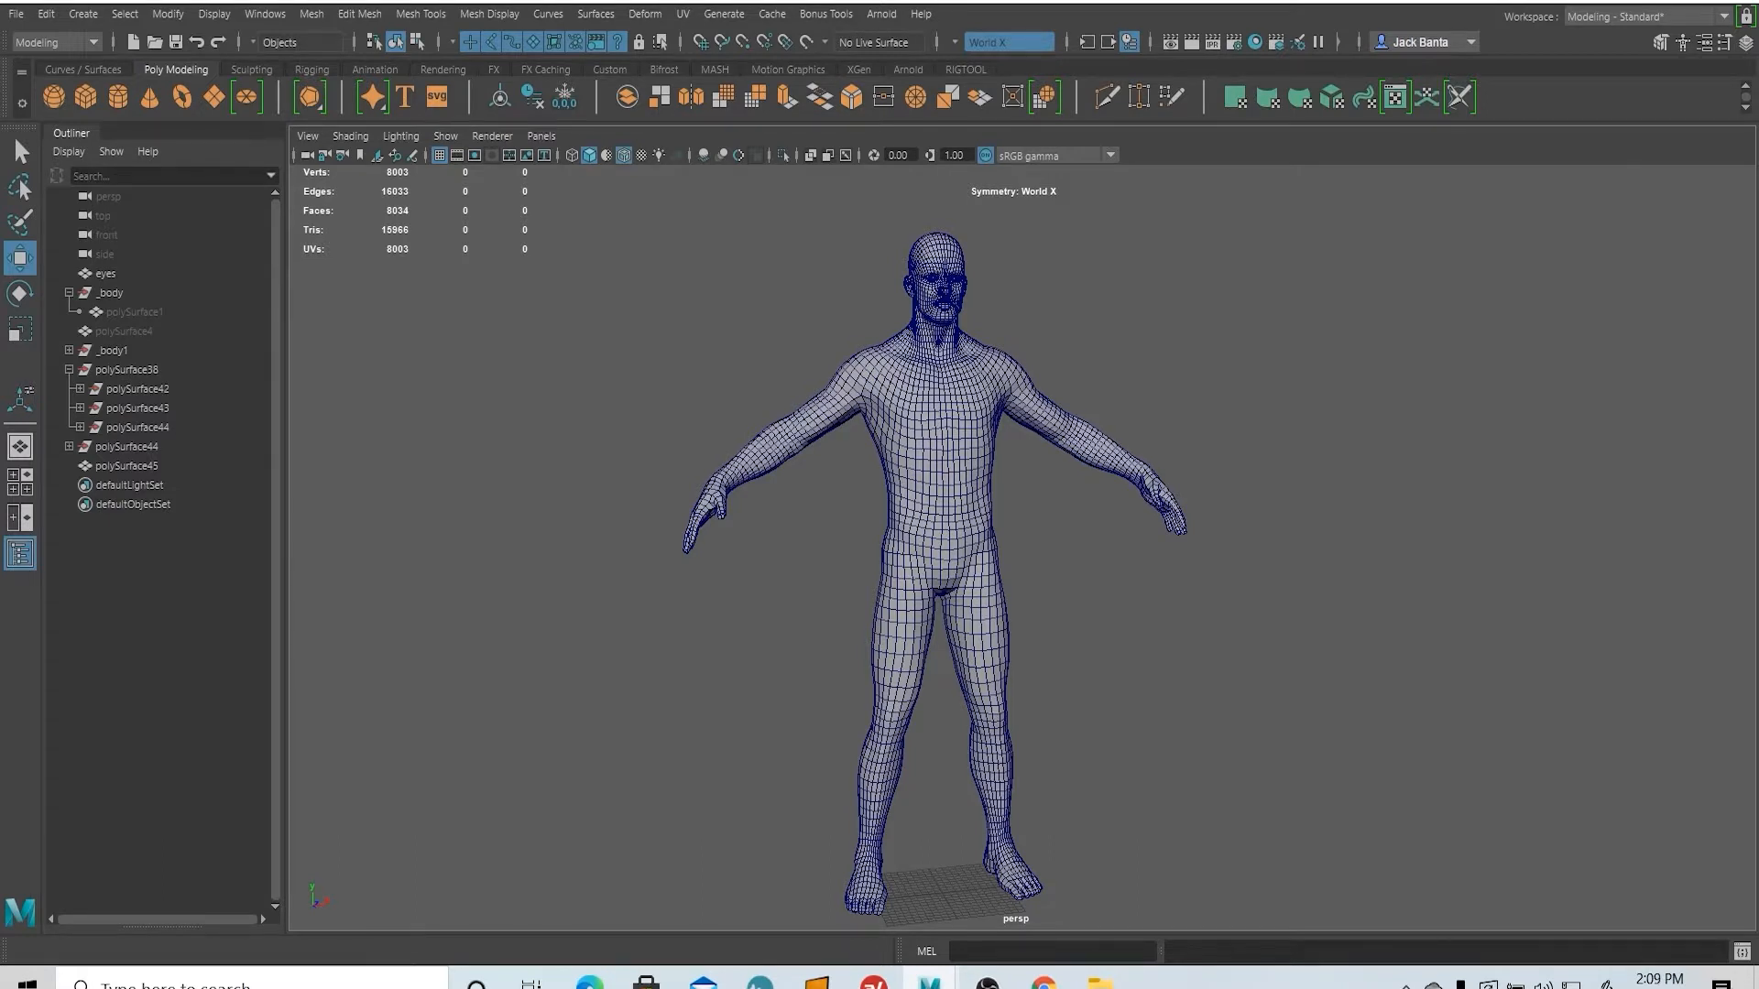
- Select the body mesh and open the UV Editor for it
left_click(959, 406)
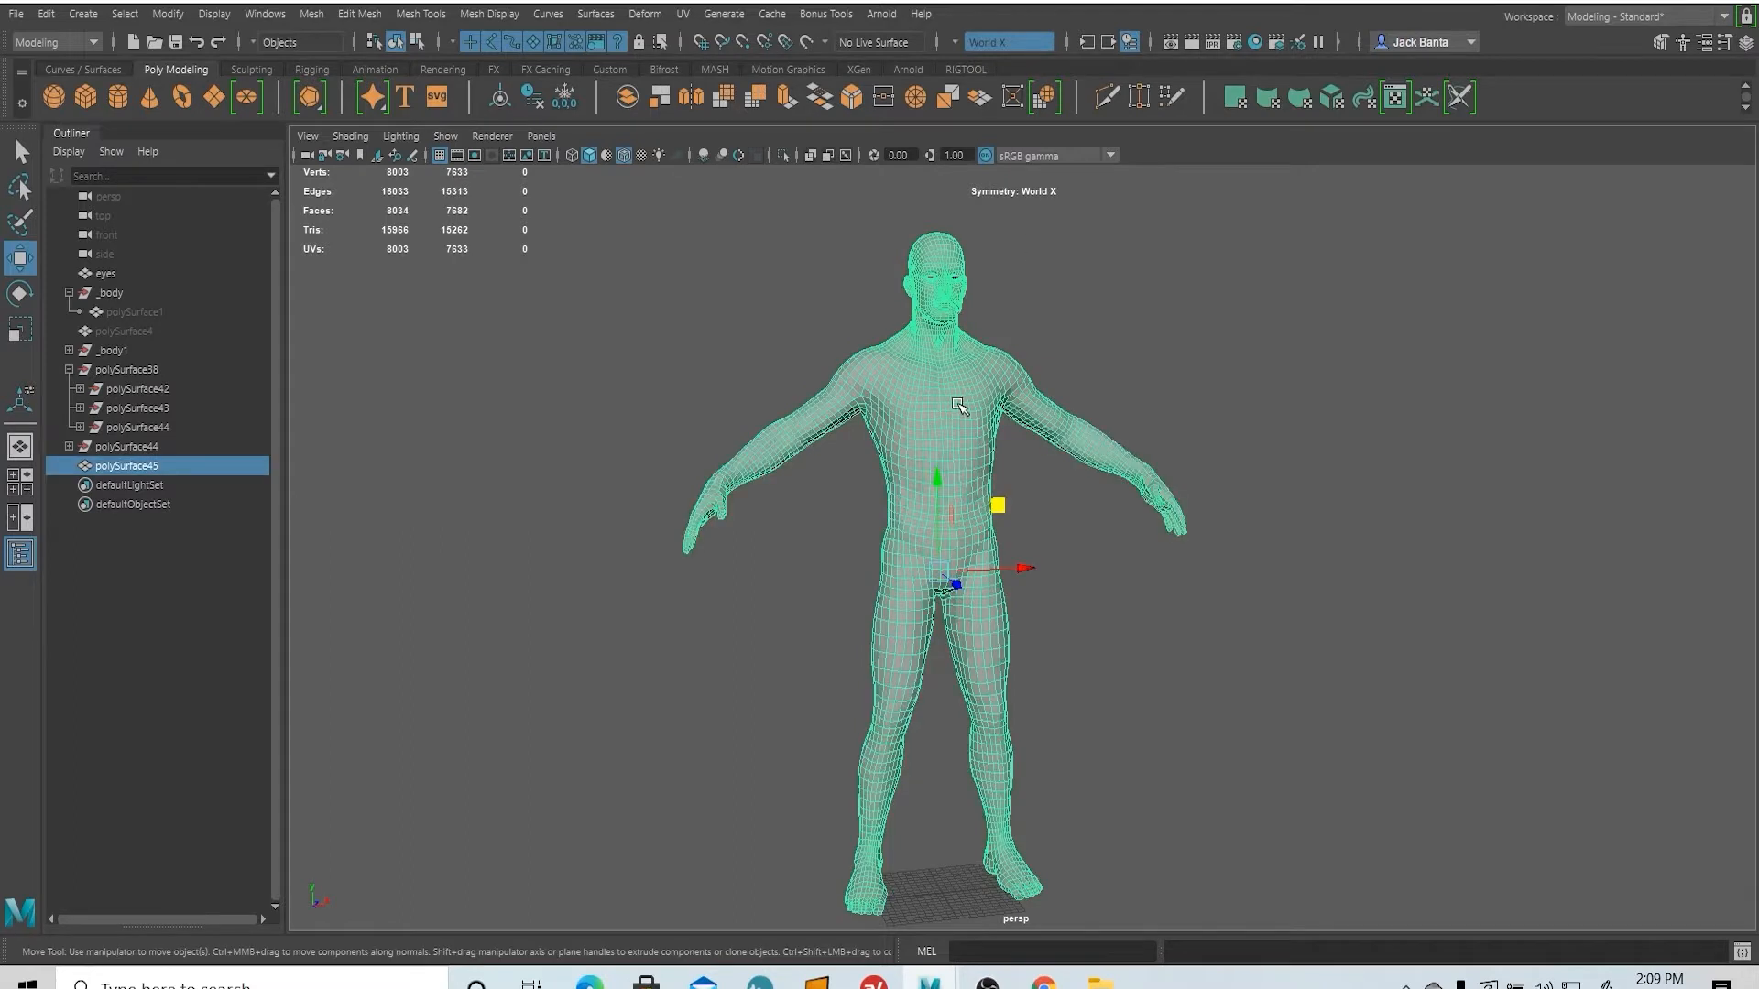
left_click(683, 15)
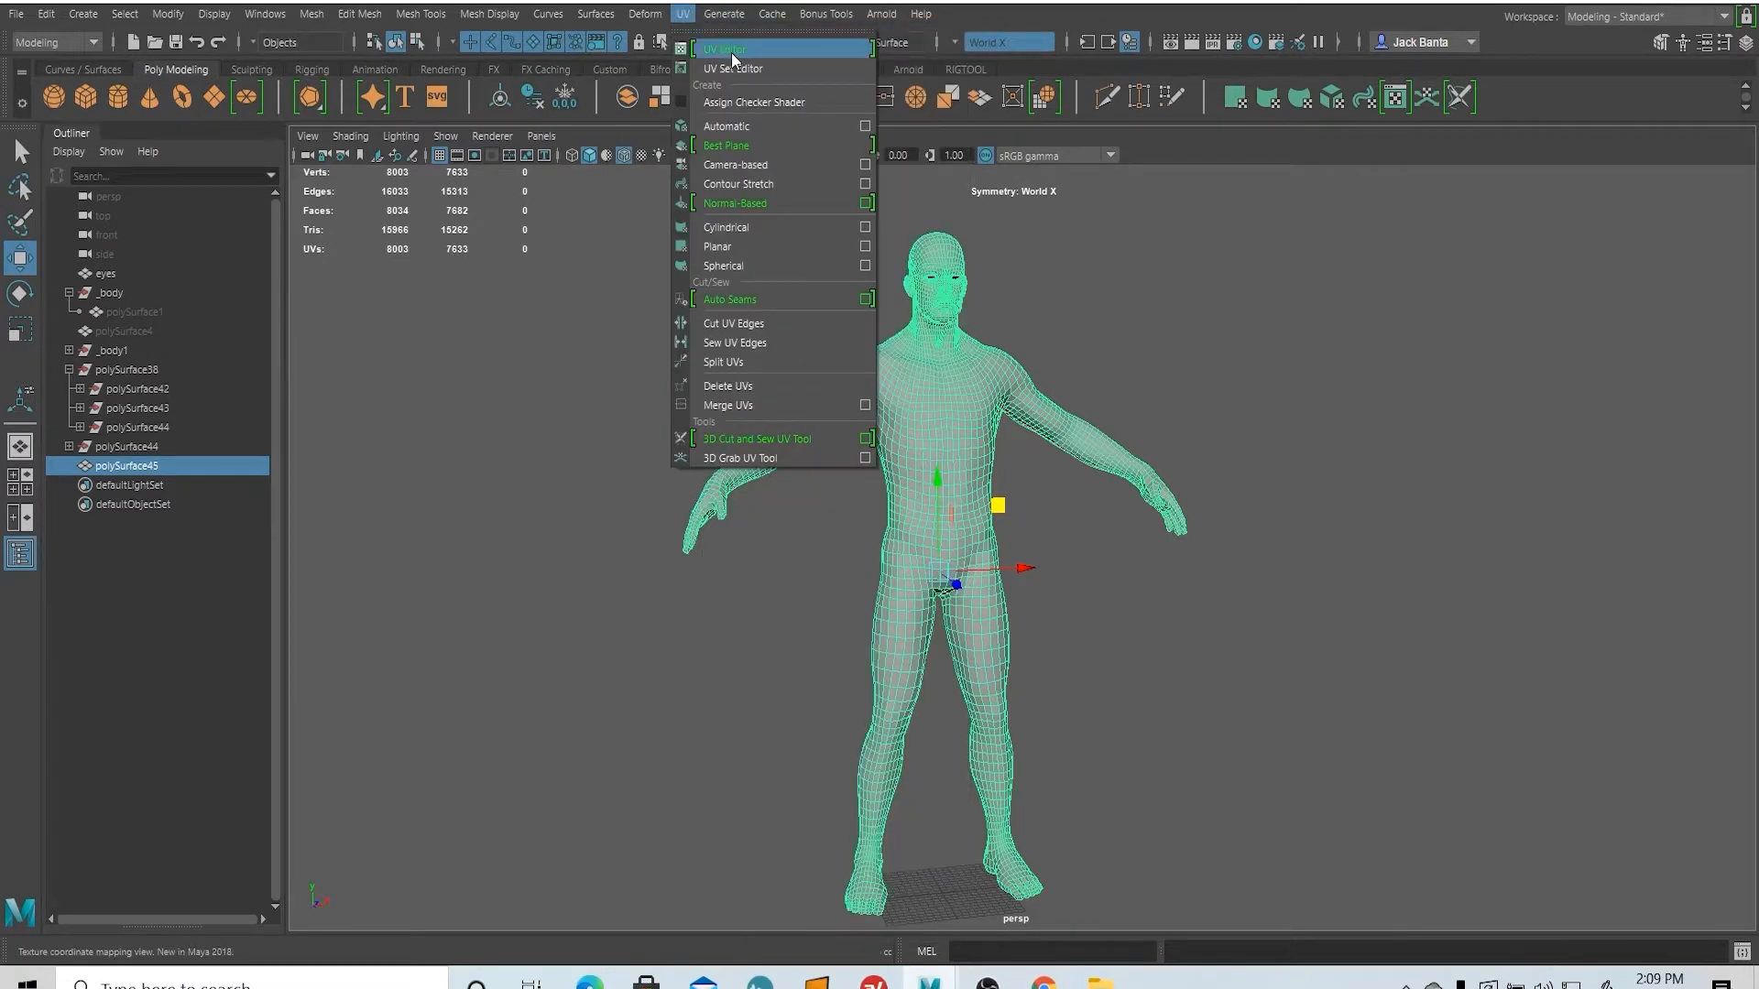
left_click(731, 50)
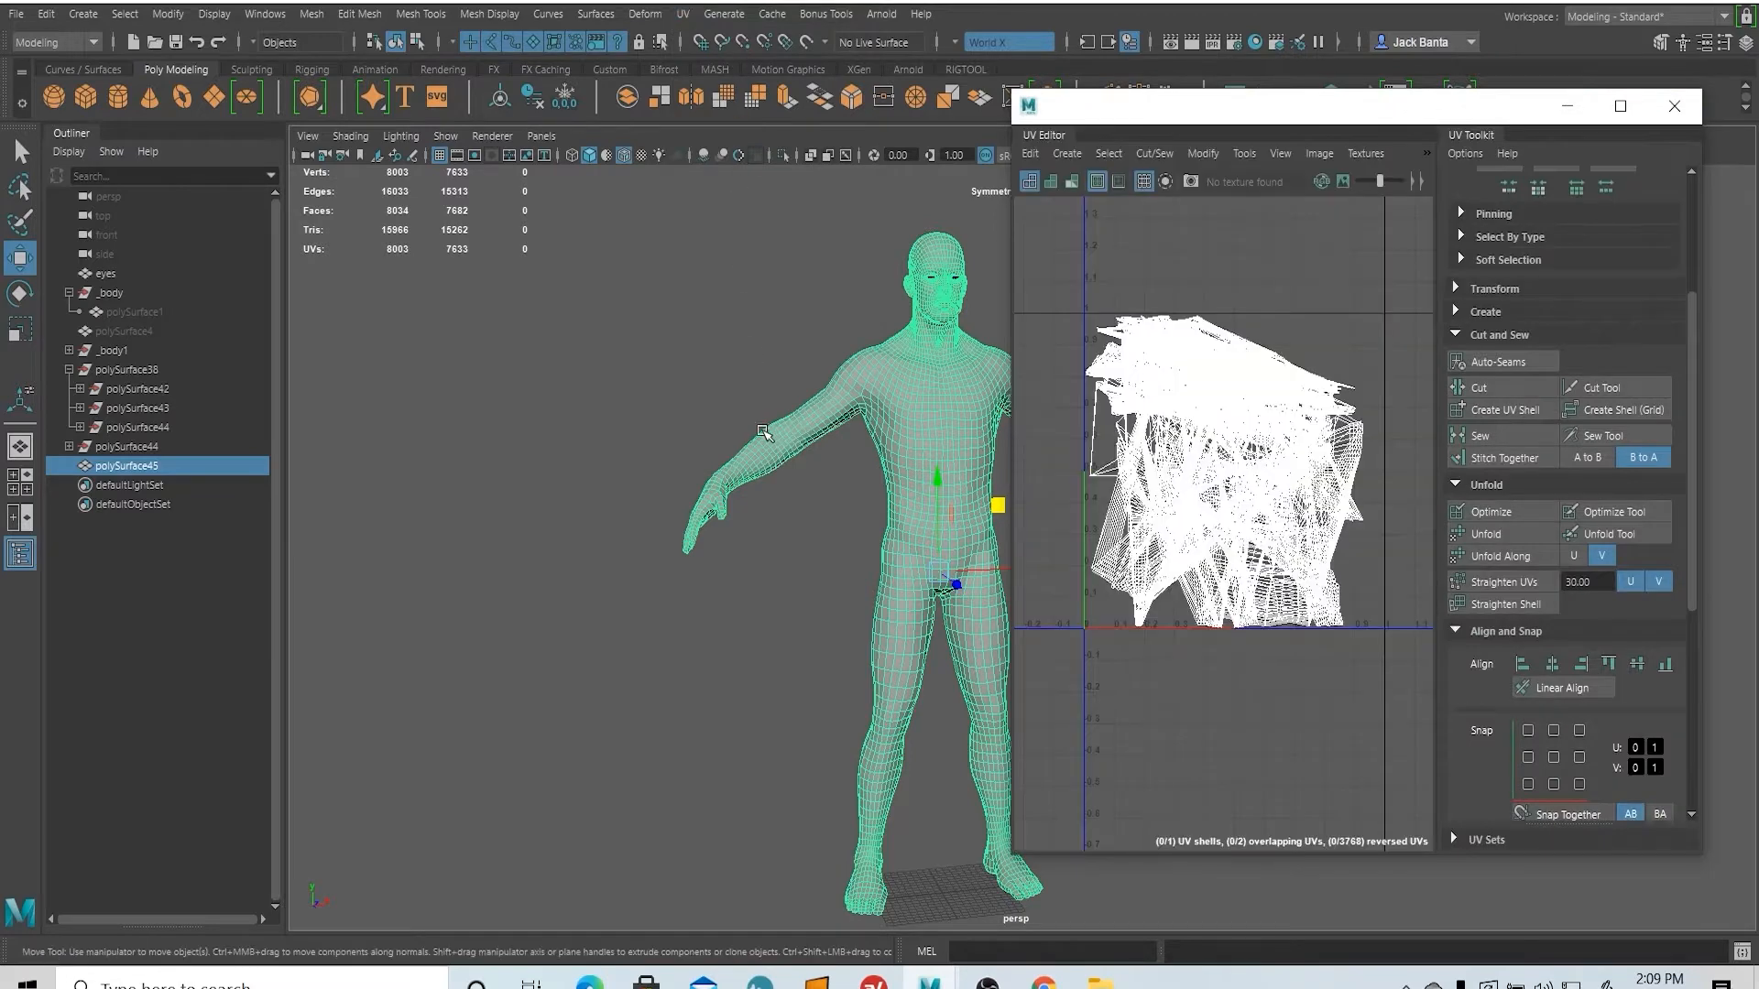
- Examine the body's existing UV layout against the UV grid tiles and frame the layout within its tile
middle_click_drag(763, 433, 598, 459, "alt")
right_click_drag(598, 458, 682, 540, "alt")
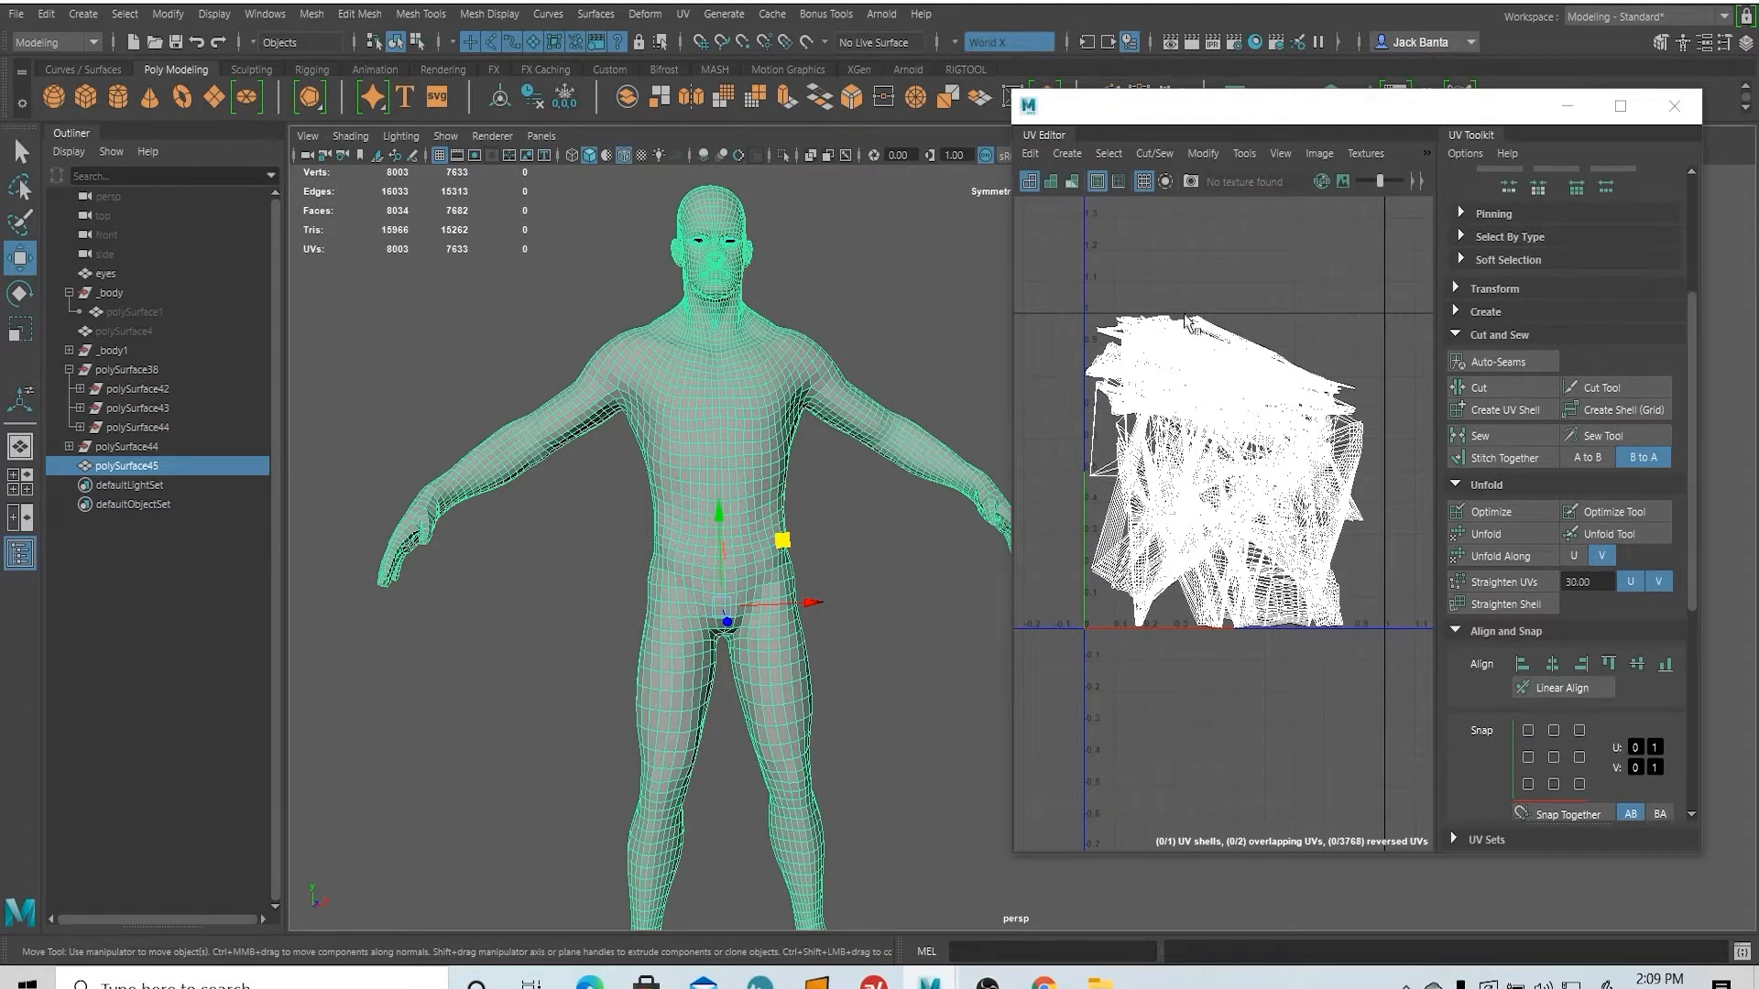
scroll(1076, 321, "down", 5)
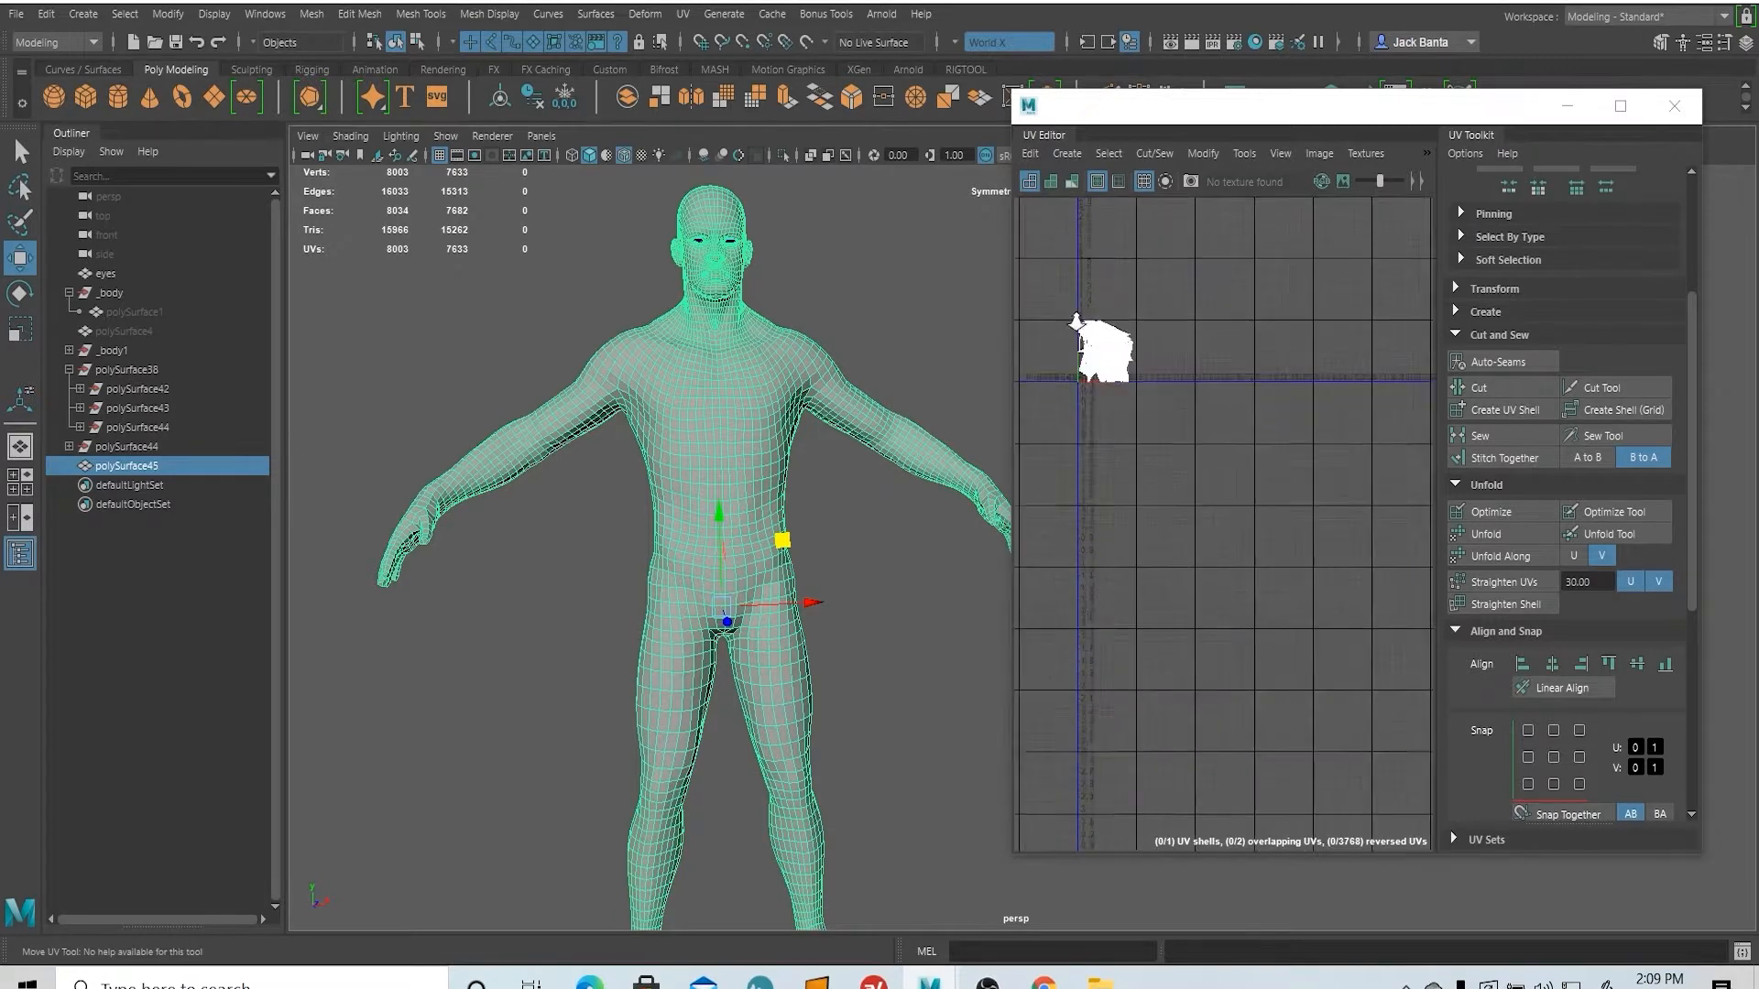
scroll(1081, 330, "down", 2)
middle_click_drag(1104, 346, 1154, 511, "alt")
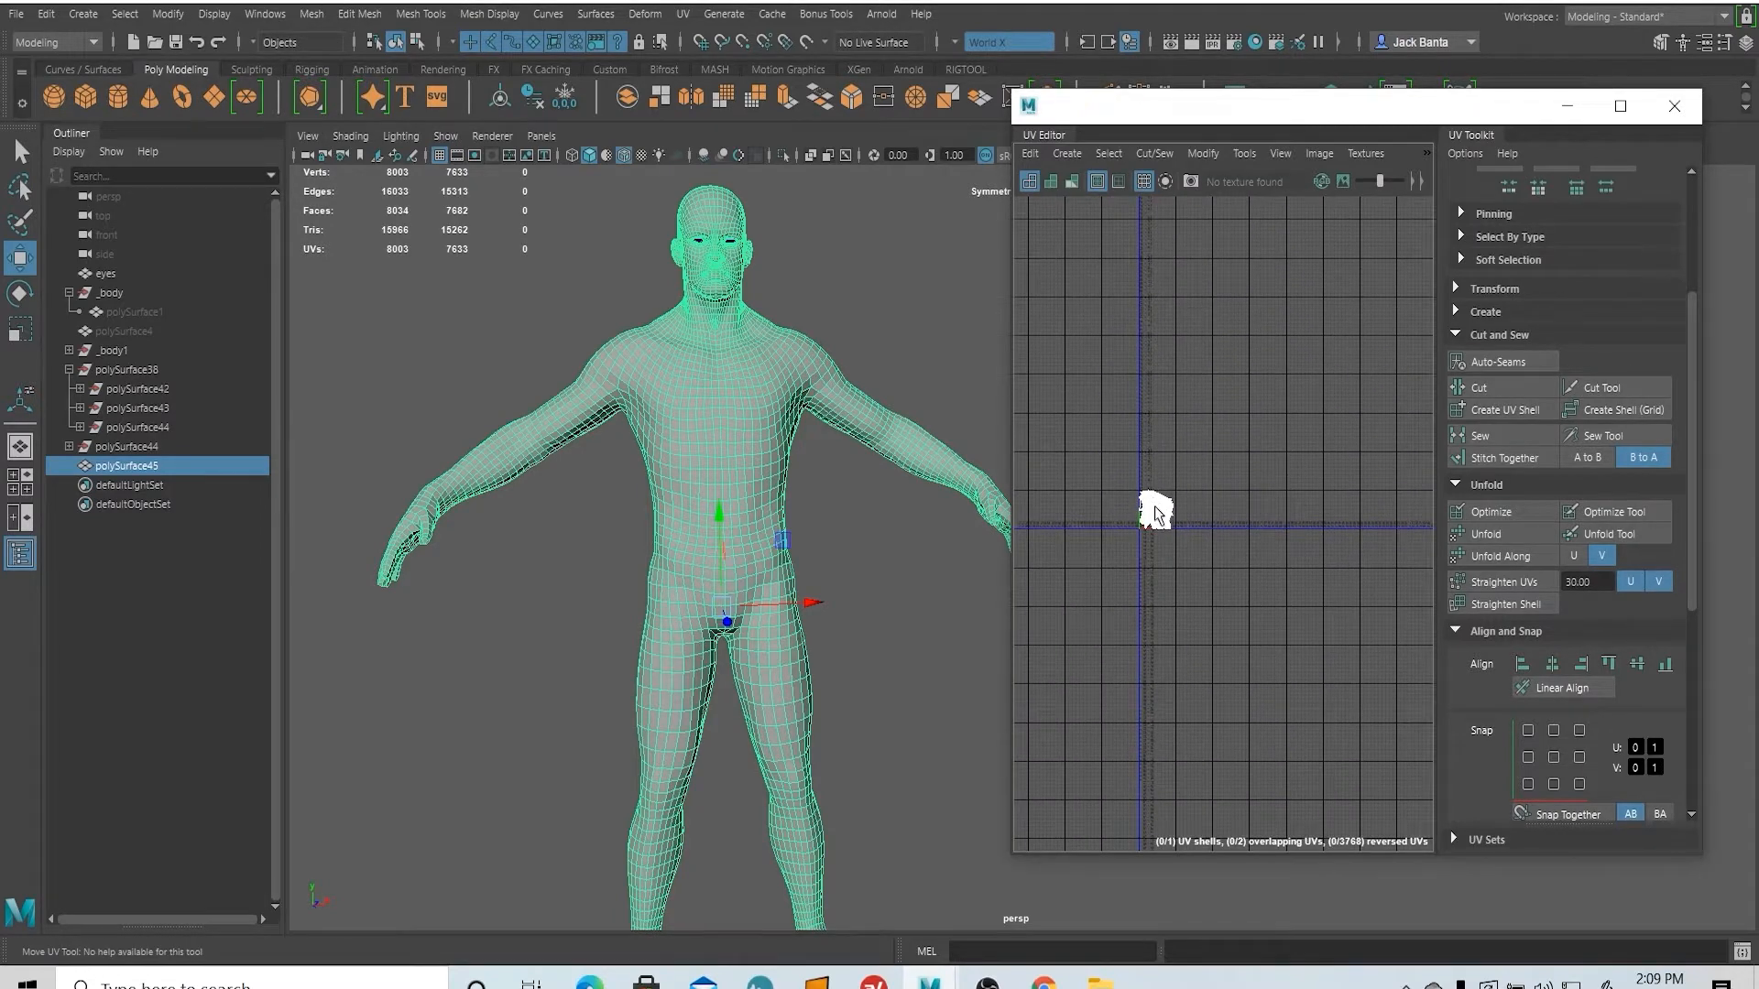
scroll(1156, 513, "up", 3)
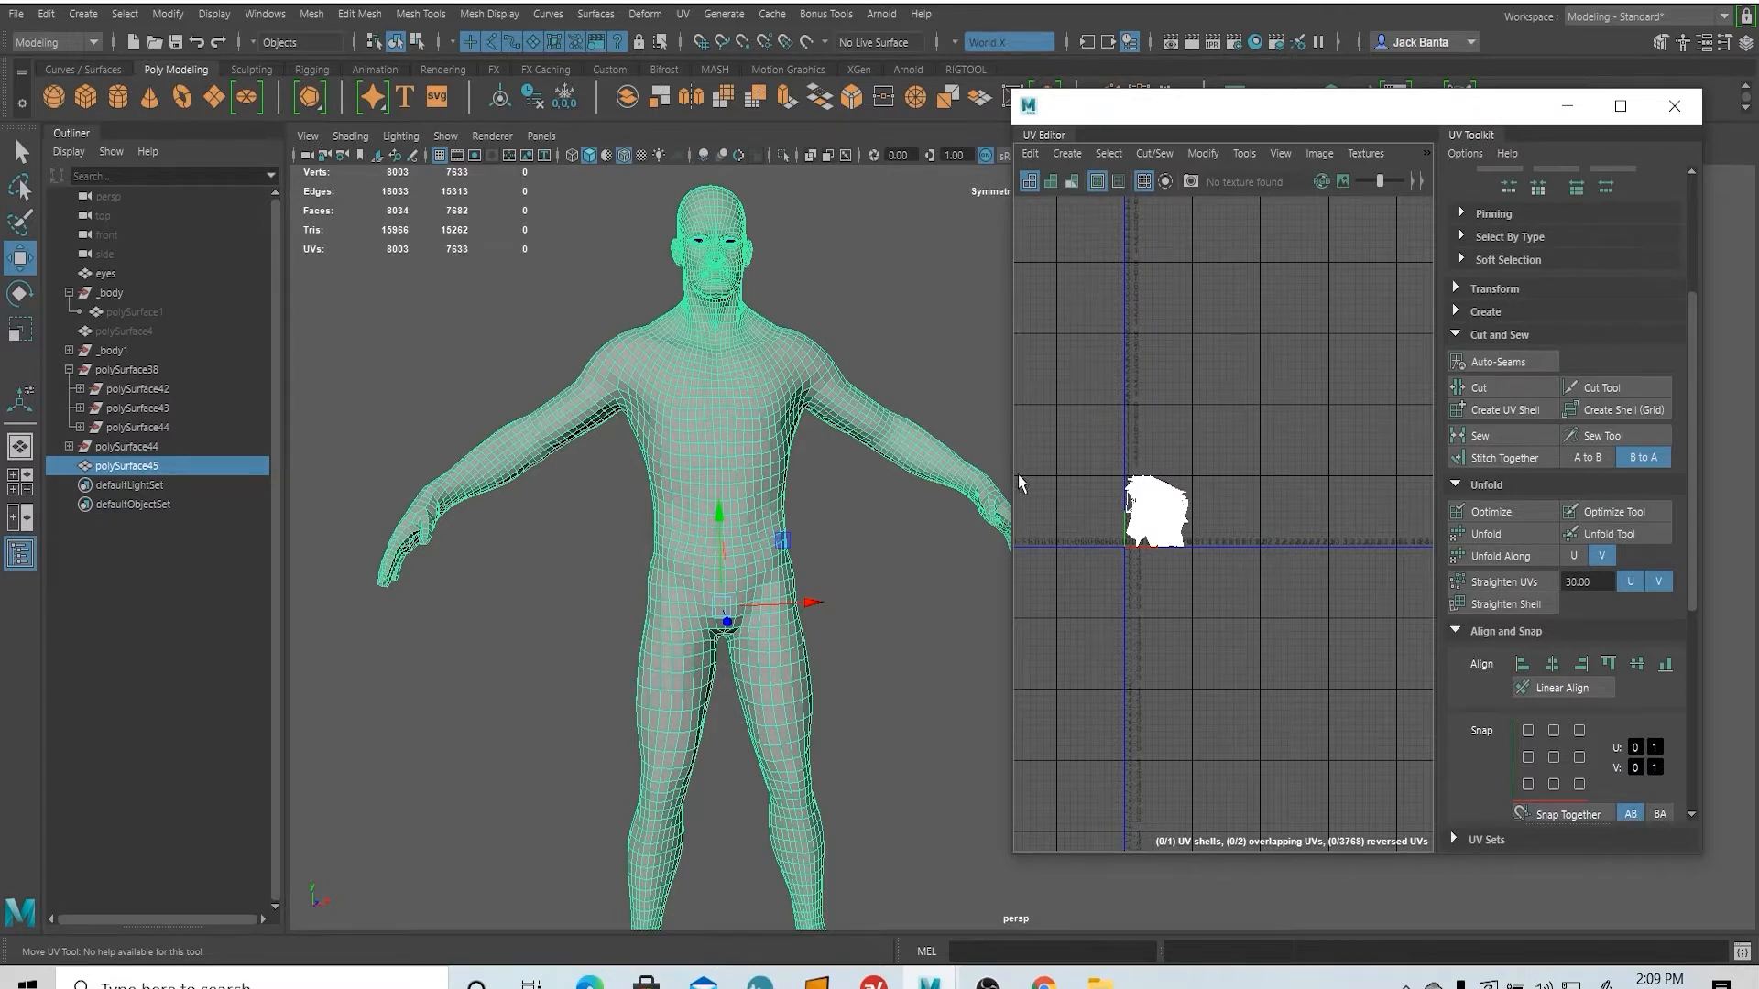
scroll(1145, 511, "up", 4)
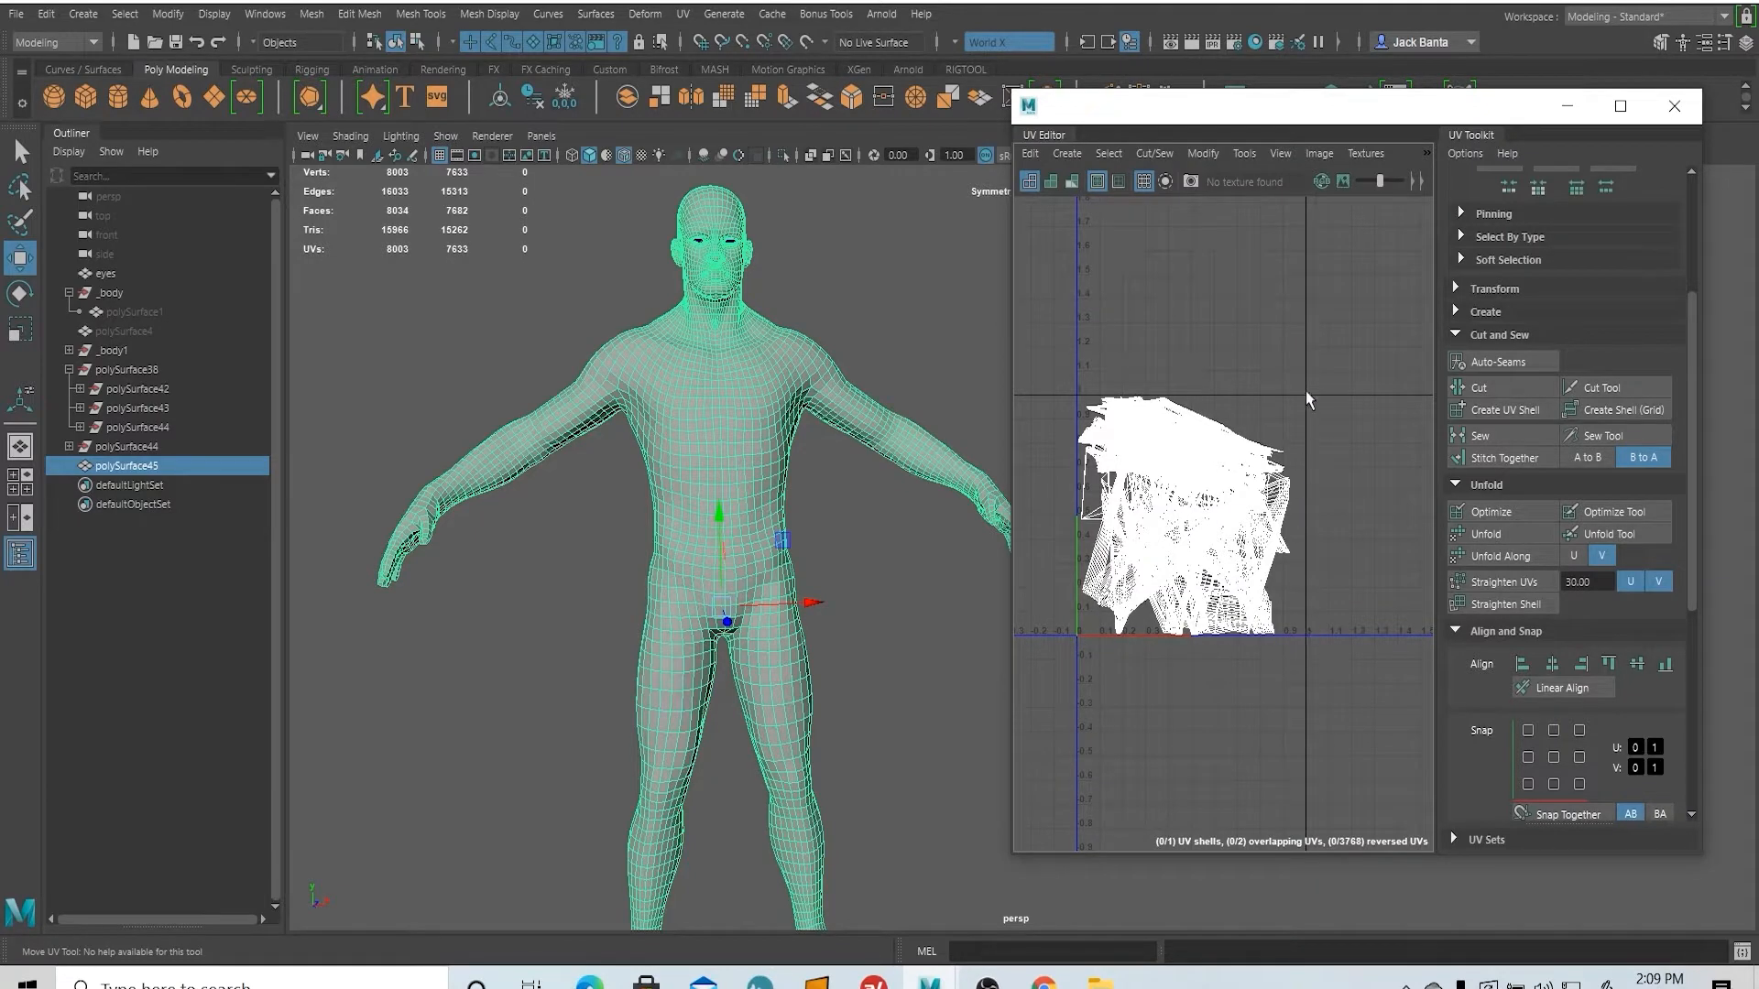
scroll(1090, 568, "up", 1)
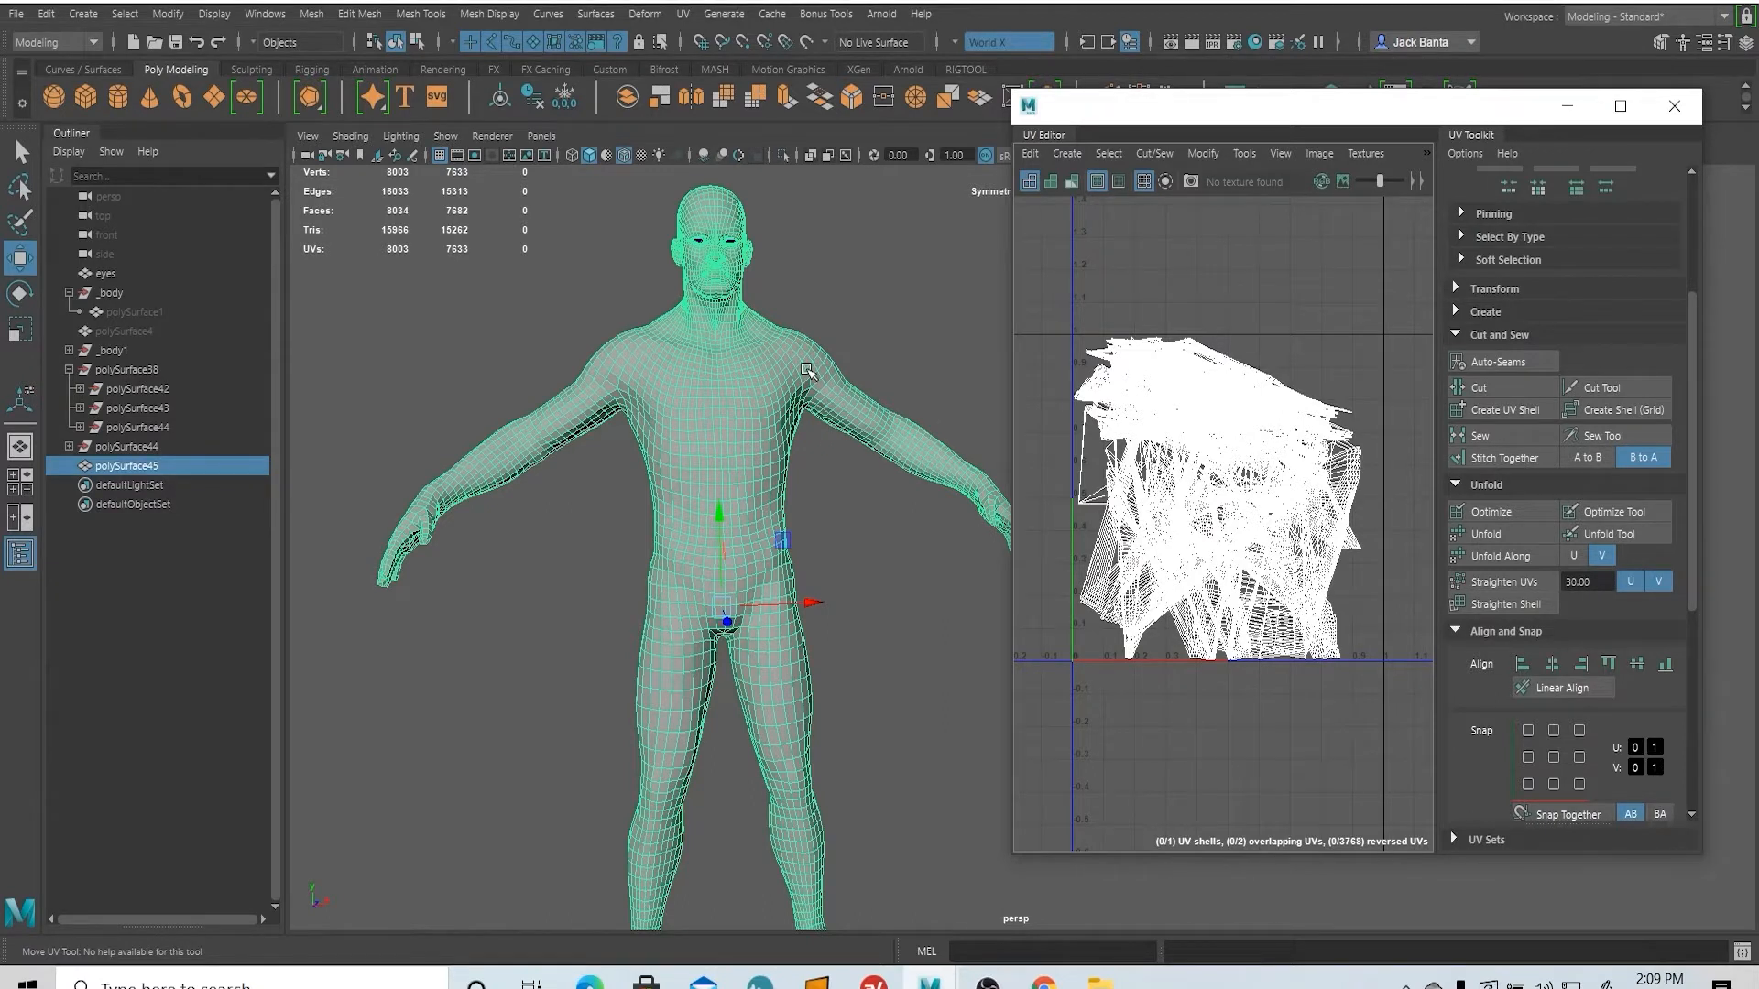
- Apply an automatic UV projection to the body mesh and sew all of its UV edges together
left_click(683, 15)
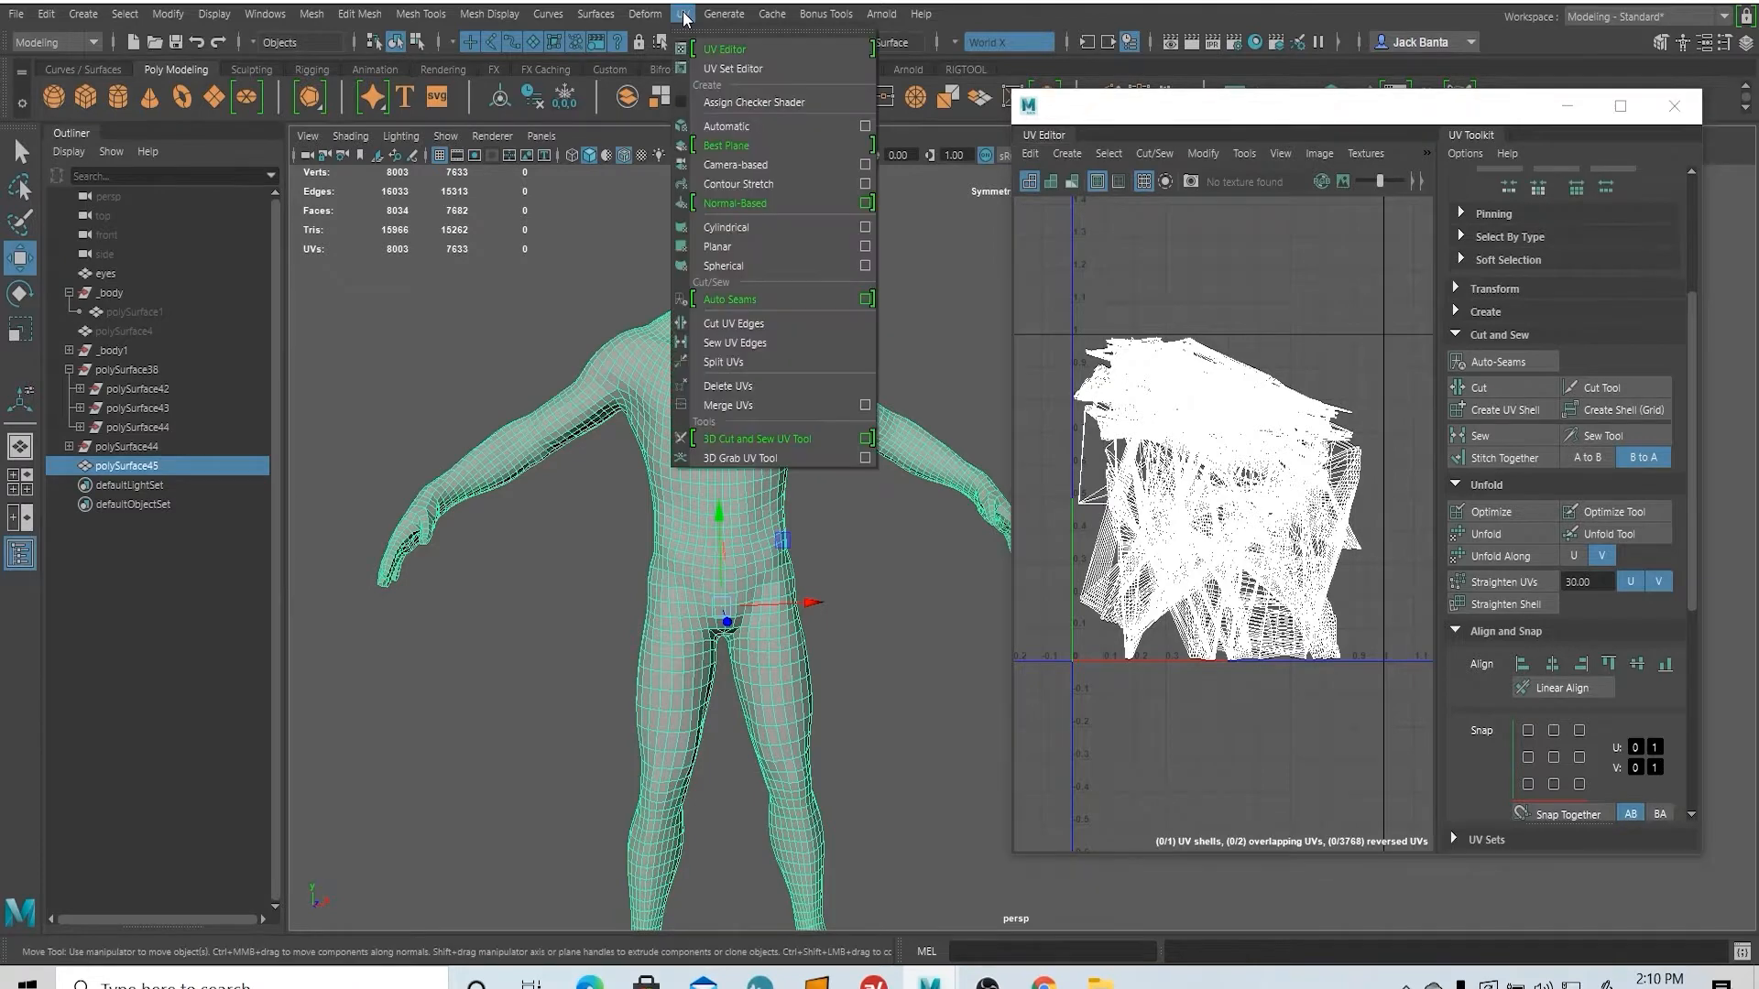
left_click(751, 125)
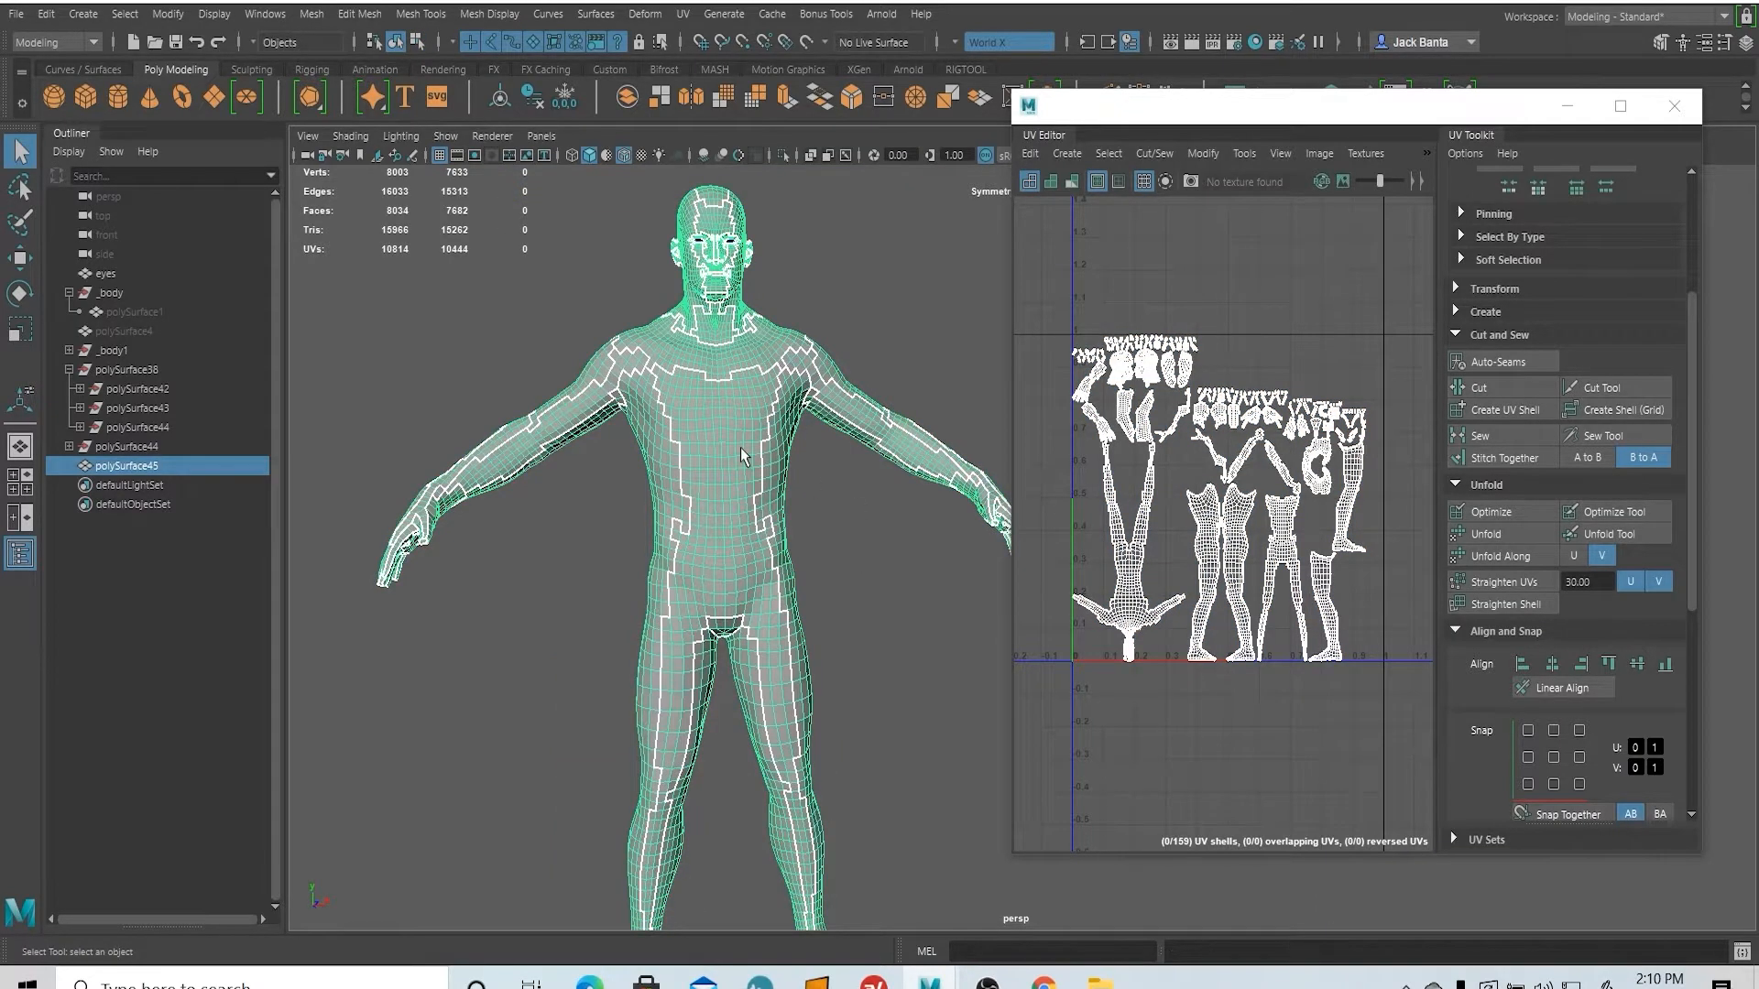
right_click(726, 361)
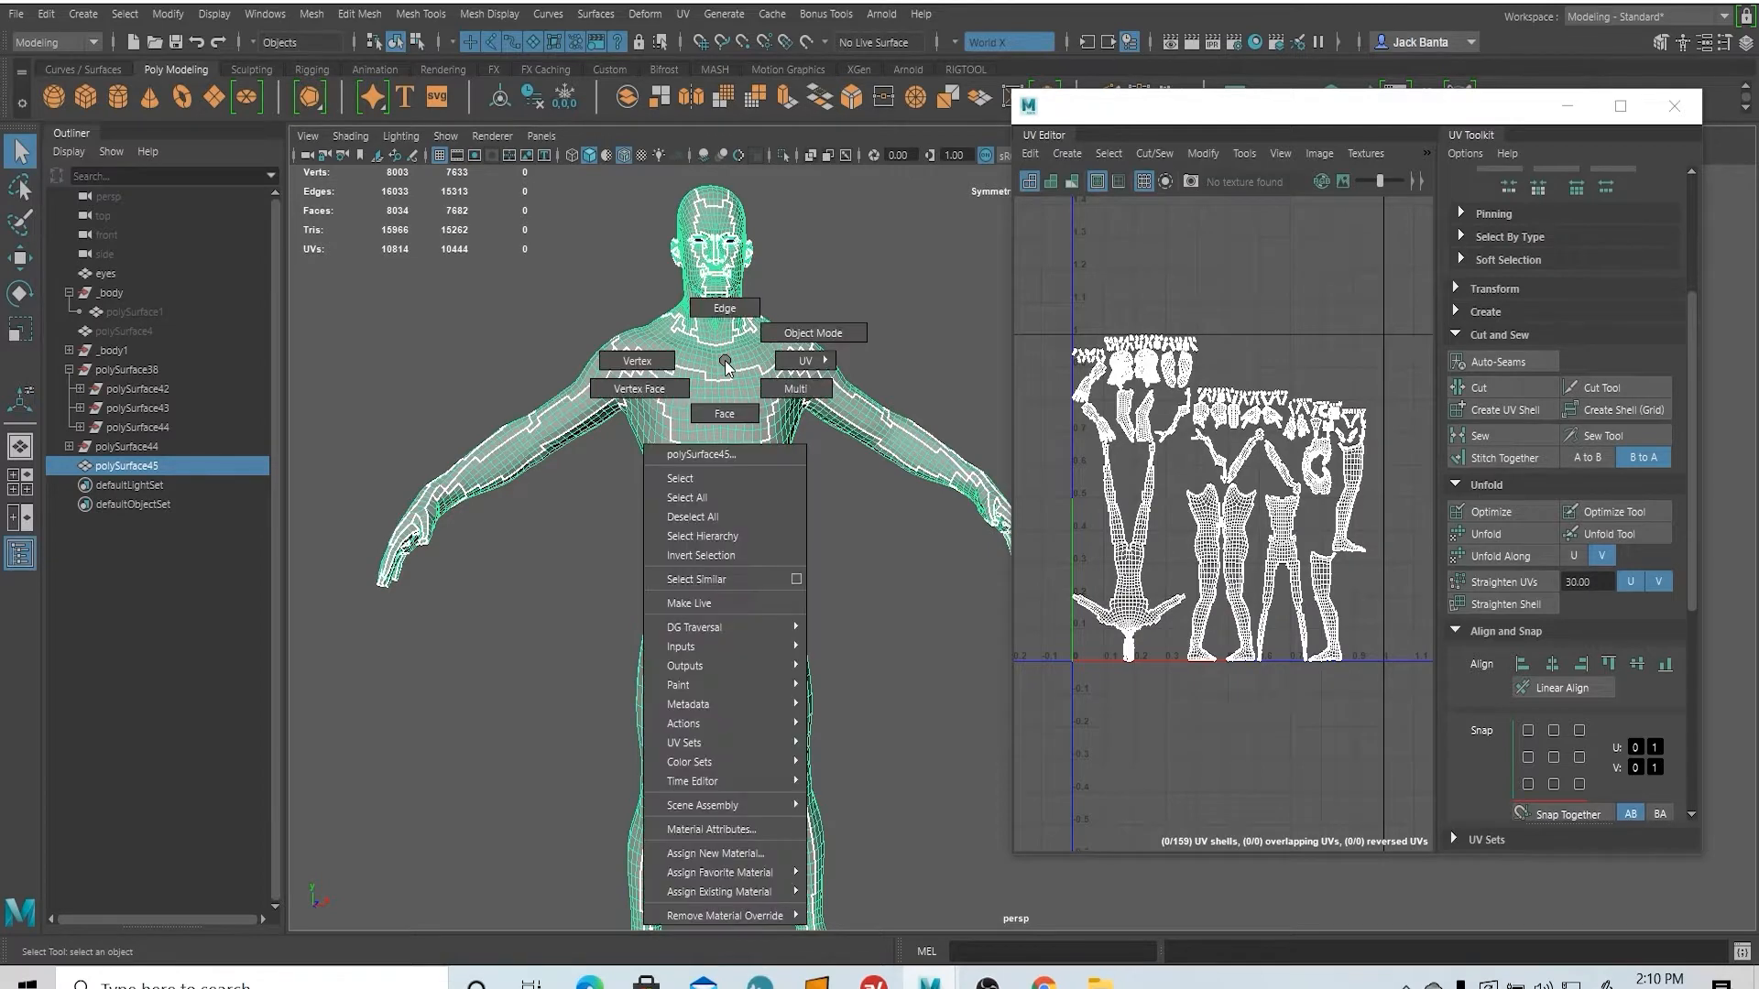
right_click_drag(725, 353, 725, 309)
scroll(700, 320, "down", 4)
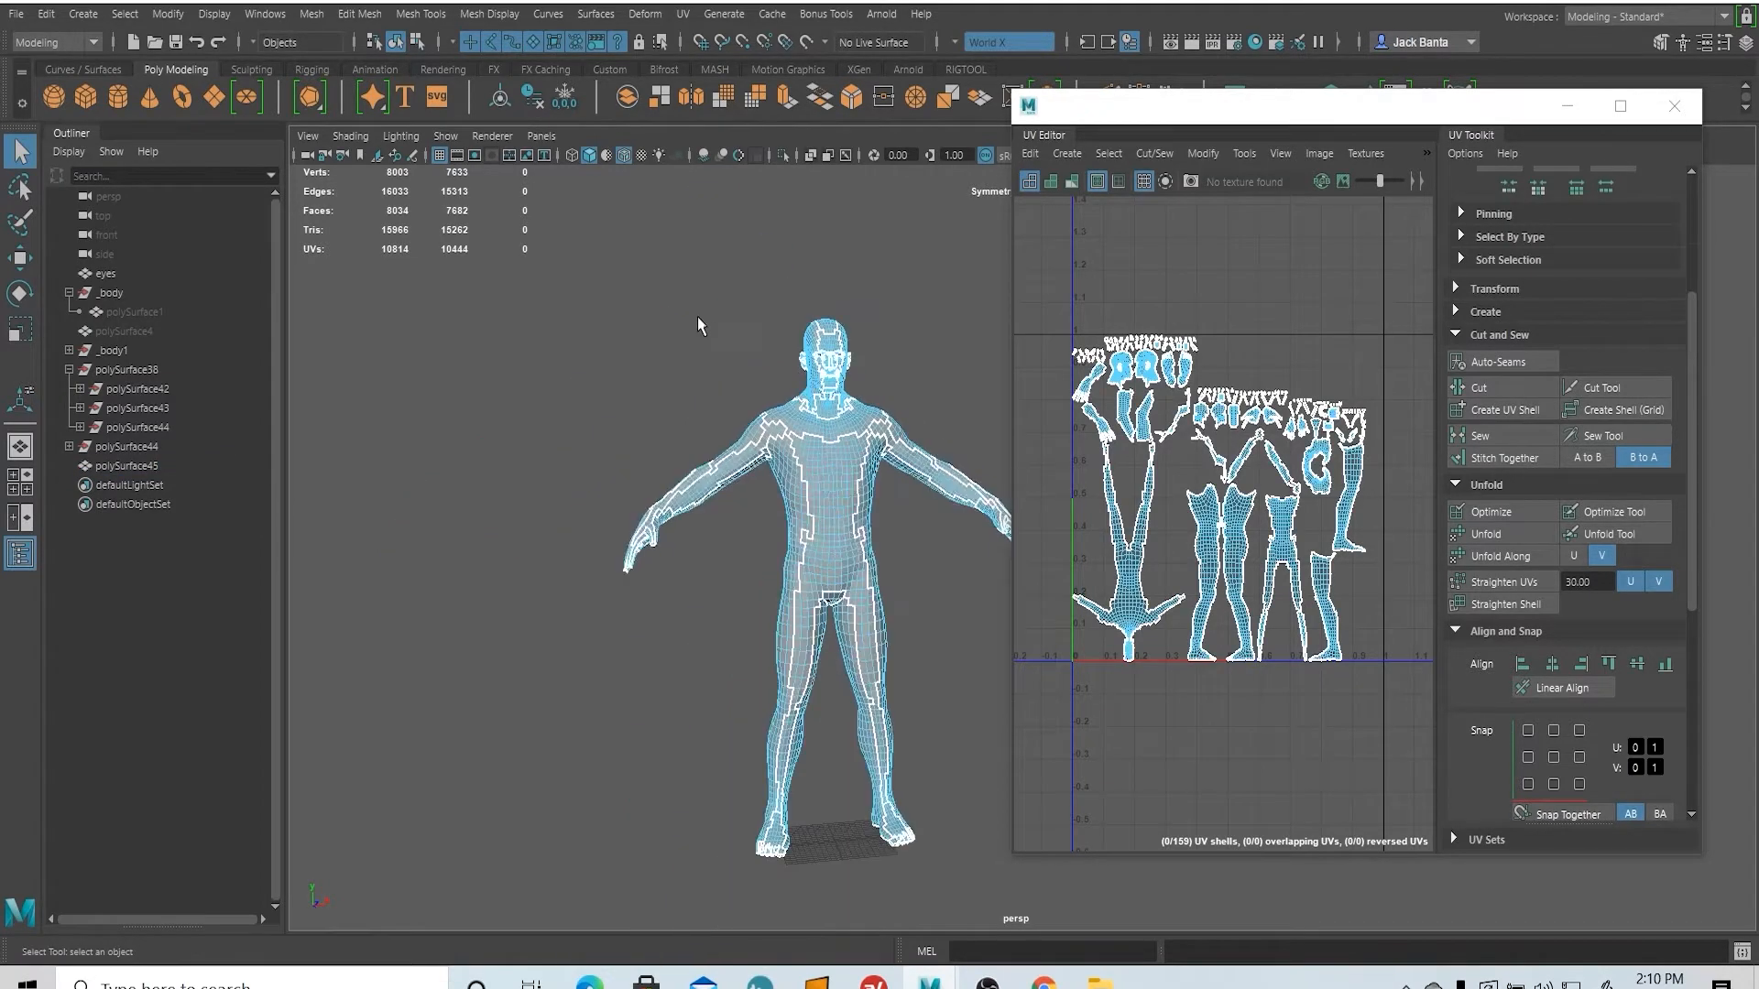
left_click_drag(543, 280, 1237, 866)
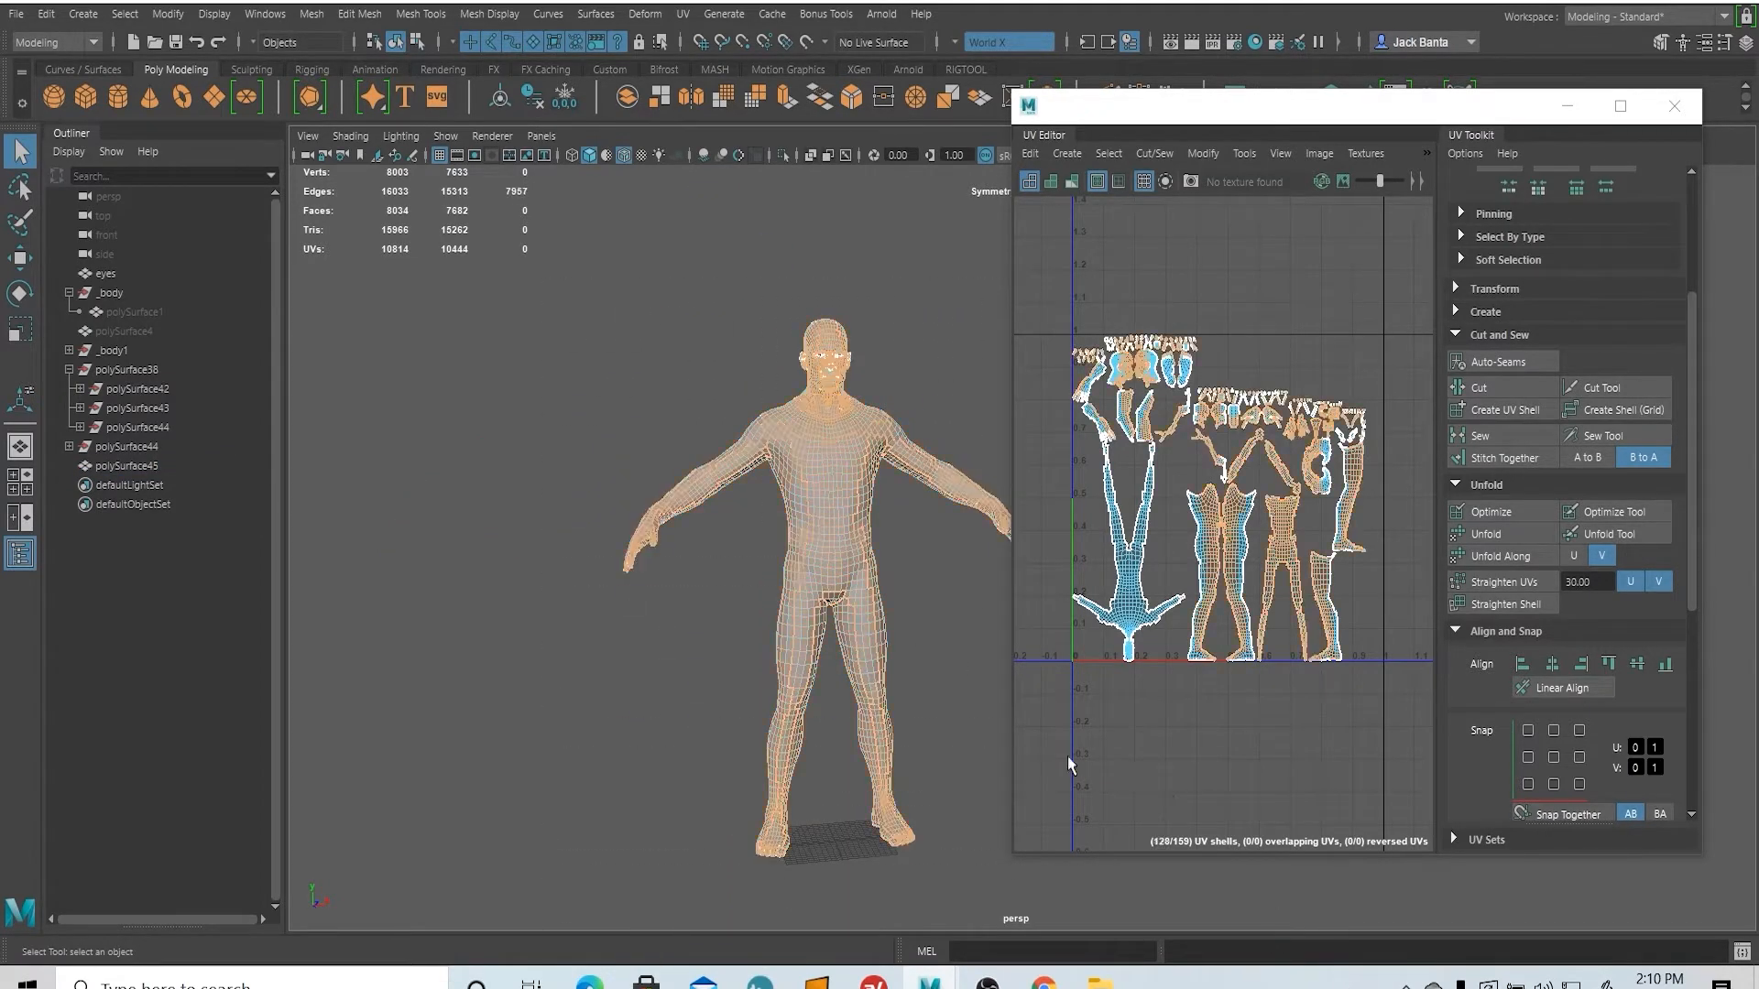
right_click_drag(1033, 277, 1029, 239)
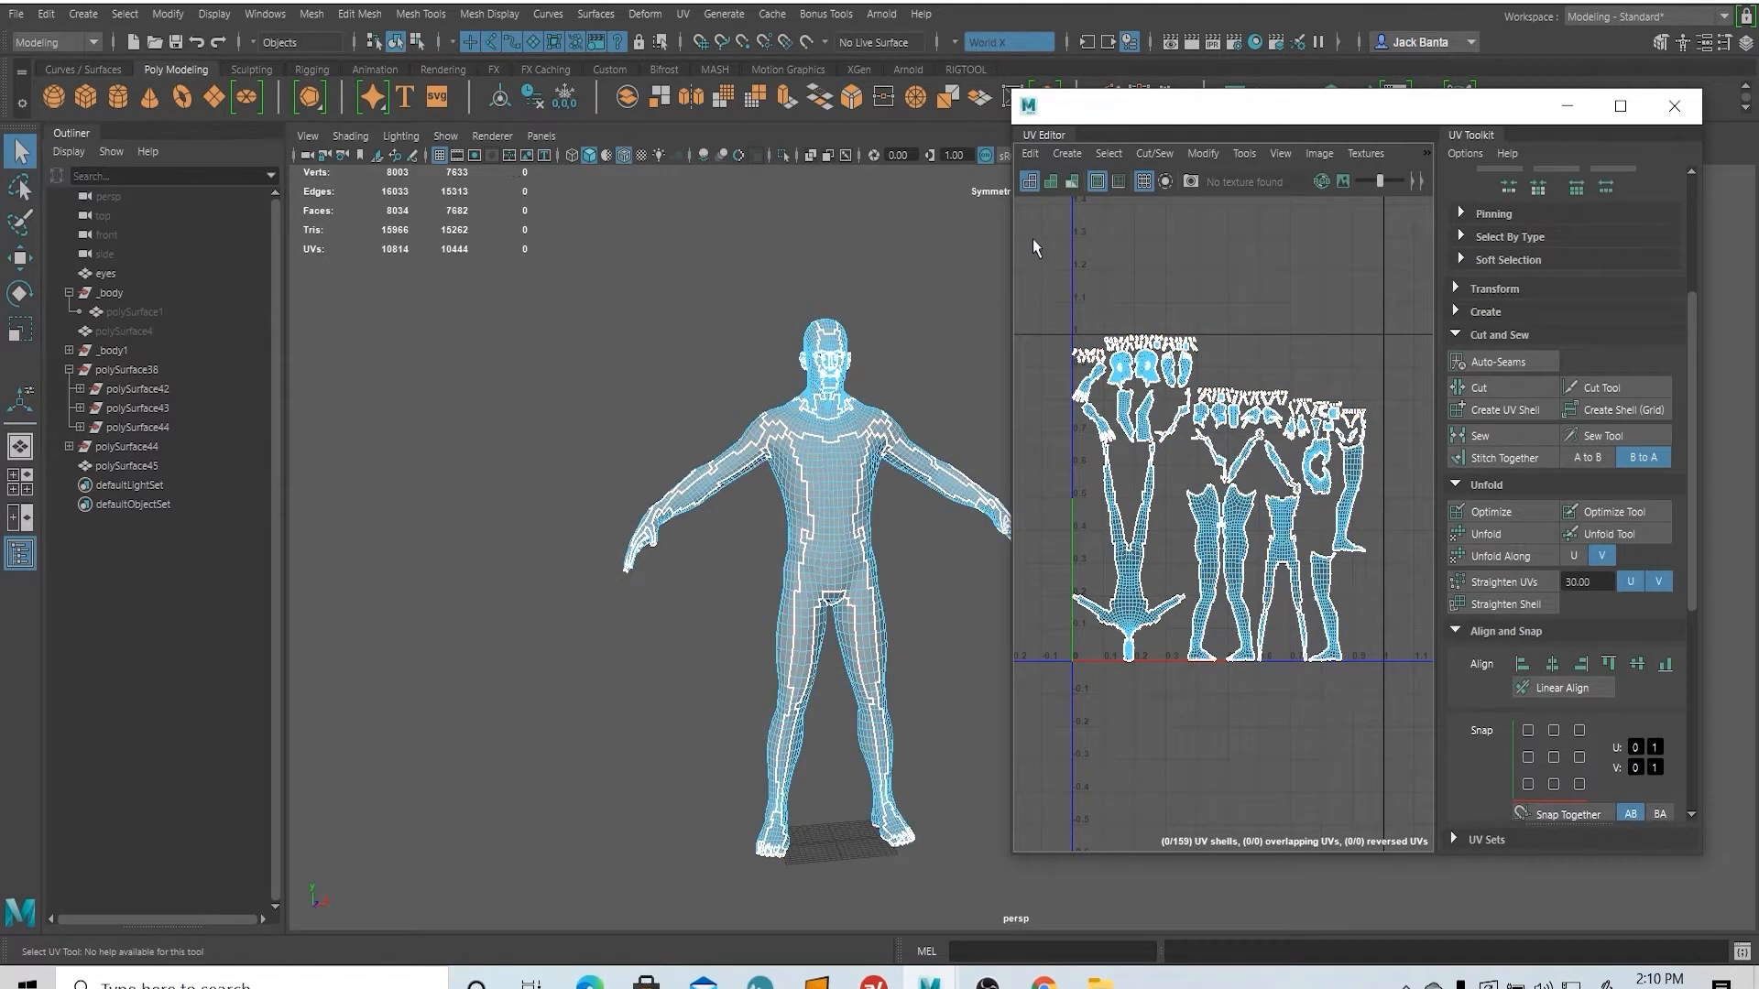
left_click_drag(1029, 239, 1471, 685)
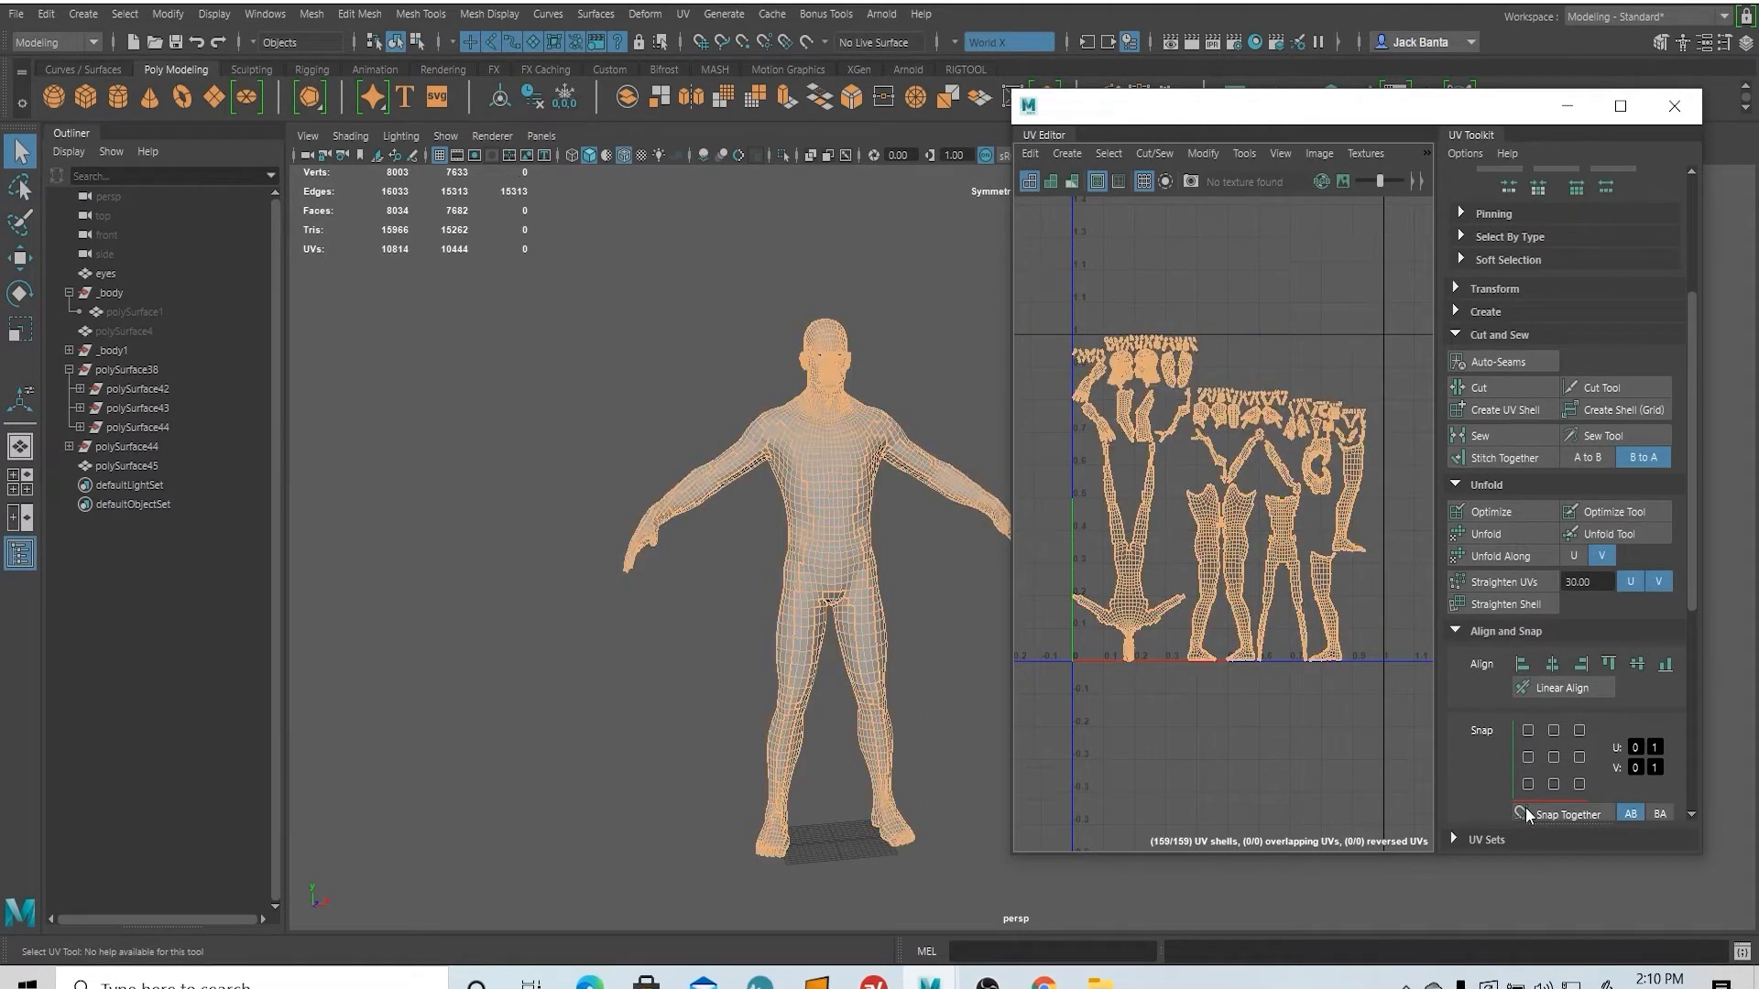
scroll(827, 605, "up", 2)
middle_click_drag(827, 604, 797, 614, "alt")
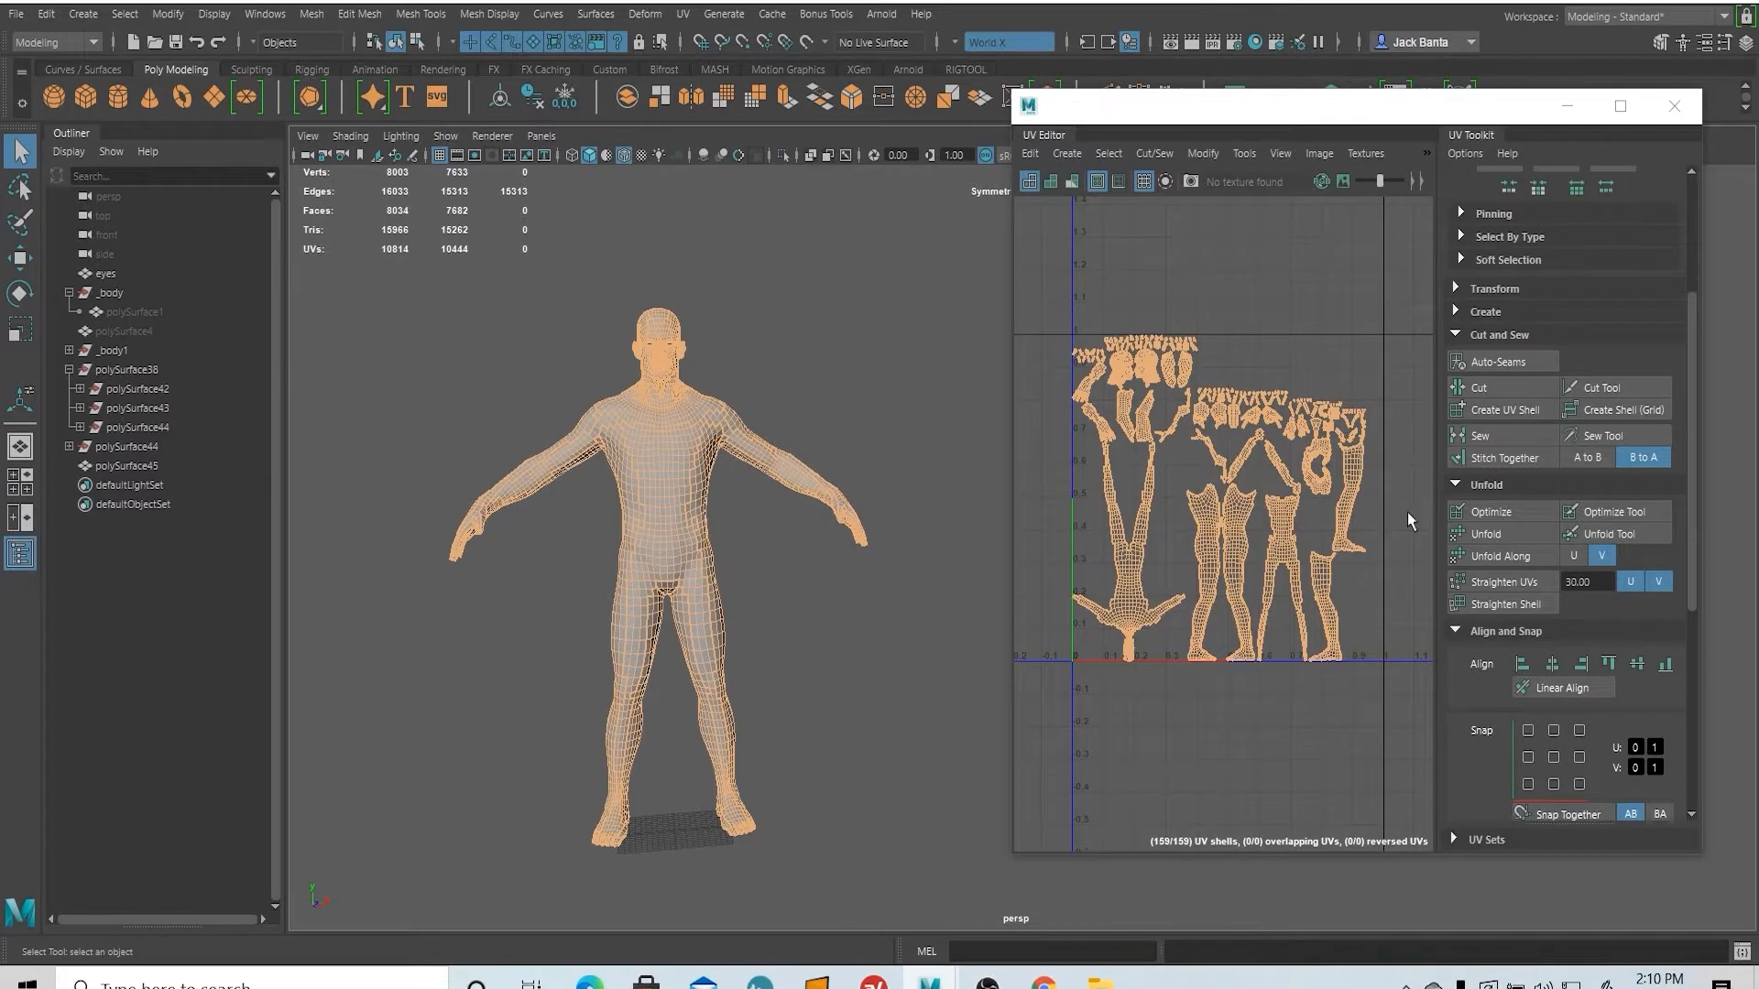
left_click(1508, 436)
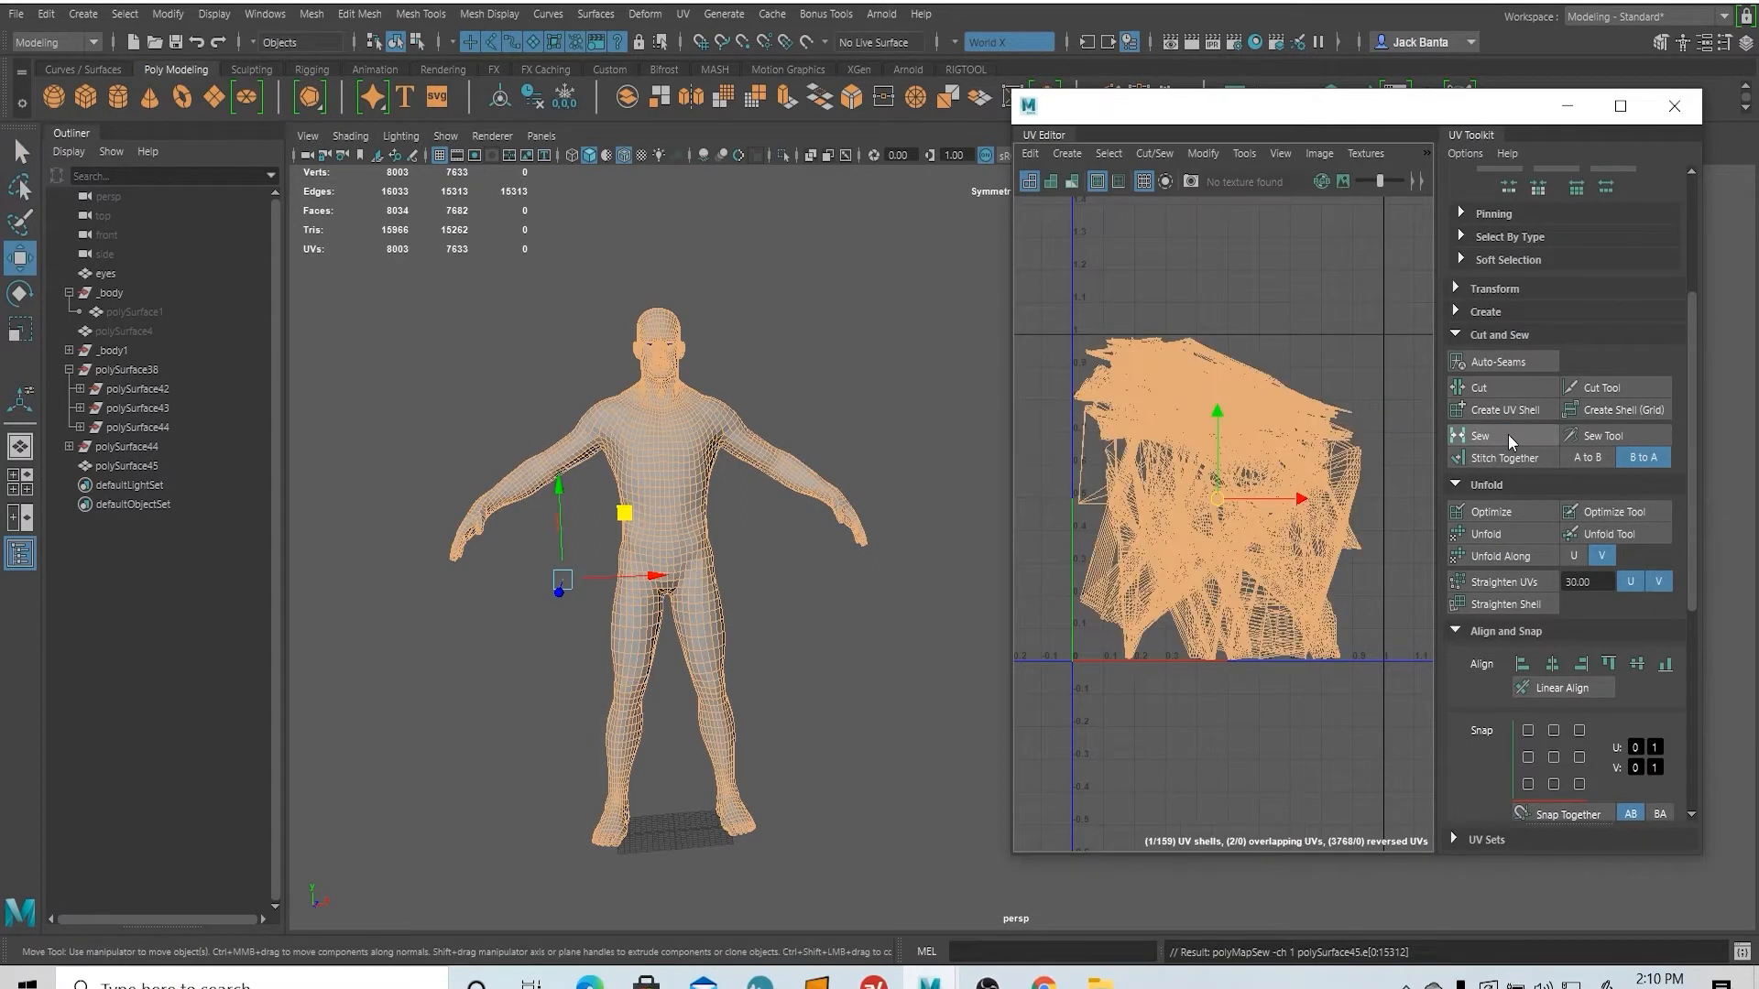
- Cut UV seams along the edge loops around the shoulders and wrists, with symmetry across World X
scroll(463, 495, "up", 3)
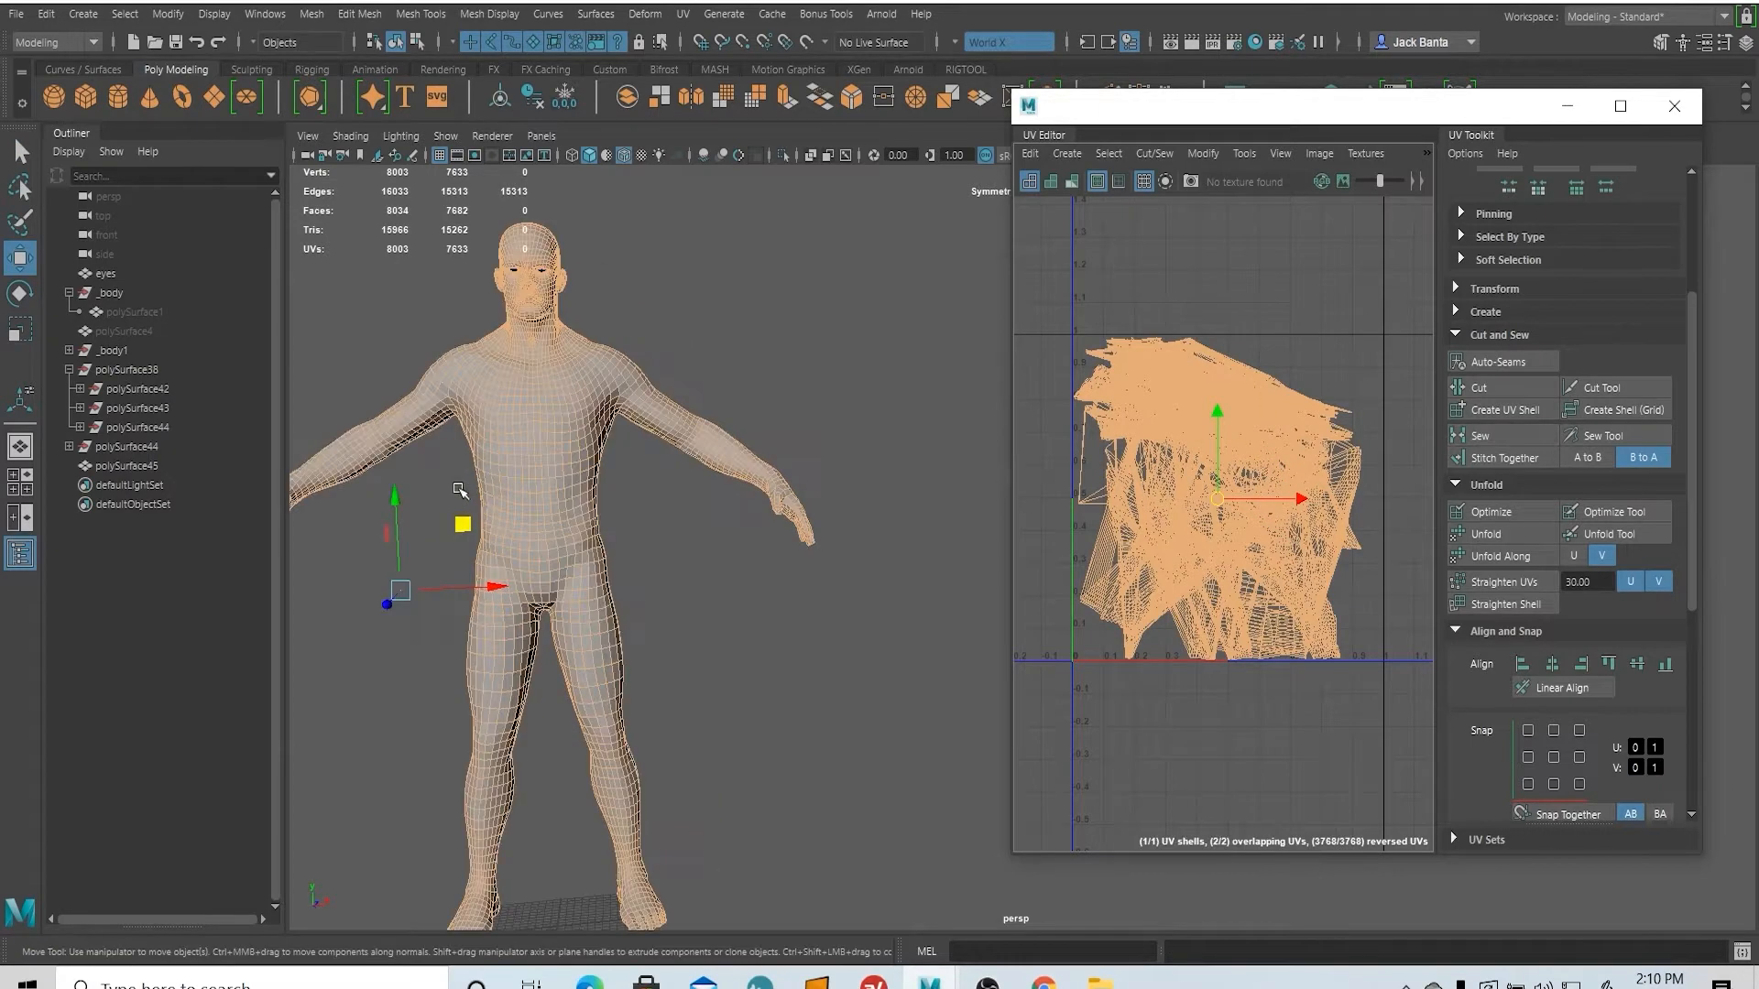
middle_click_drag(655, 478, 944, 486, "alt")
scroll(1183, 564, "up", 5)
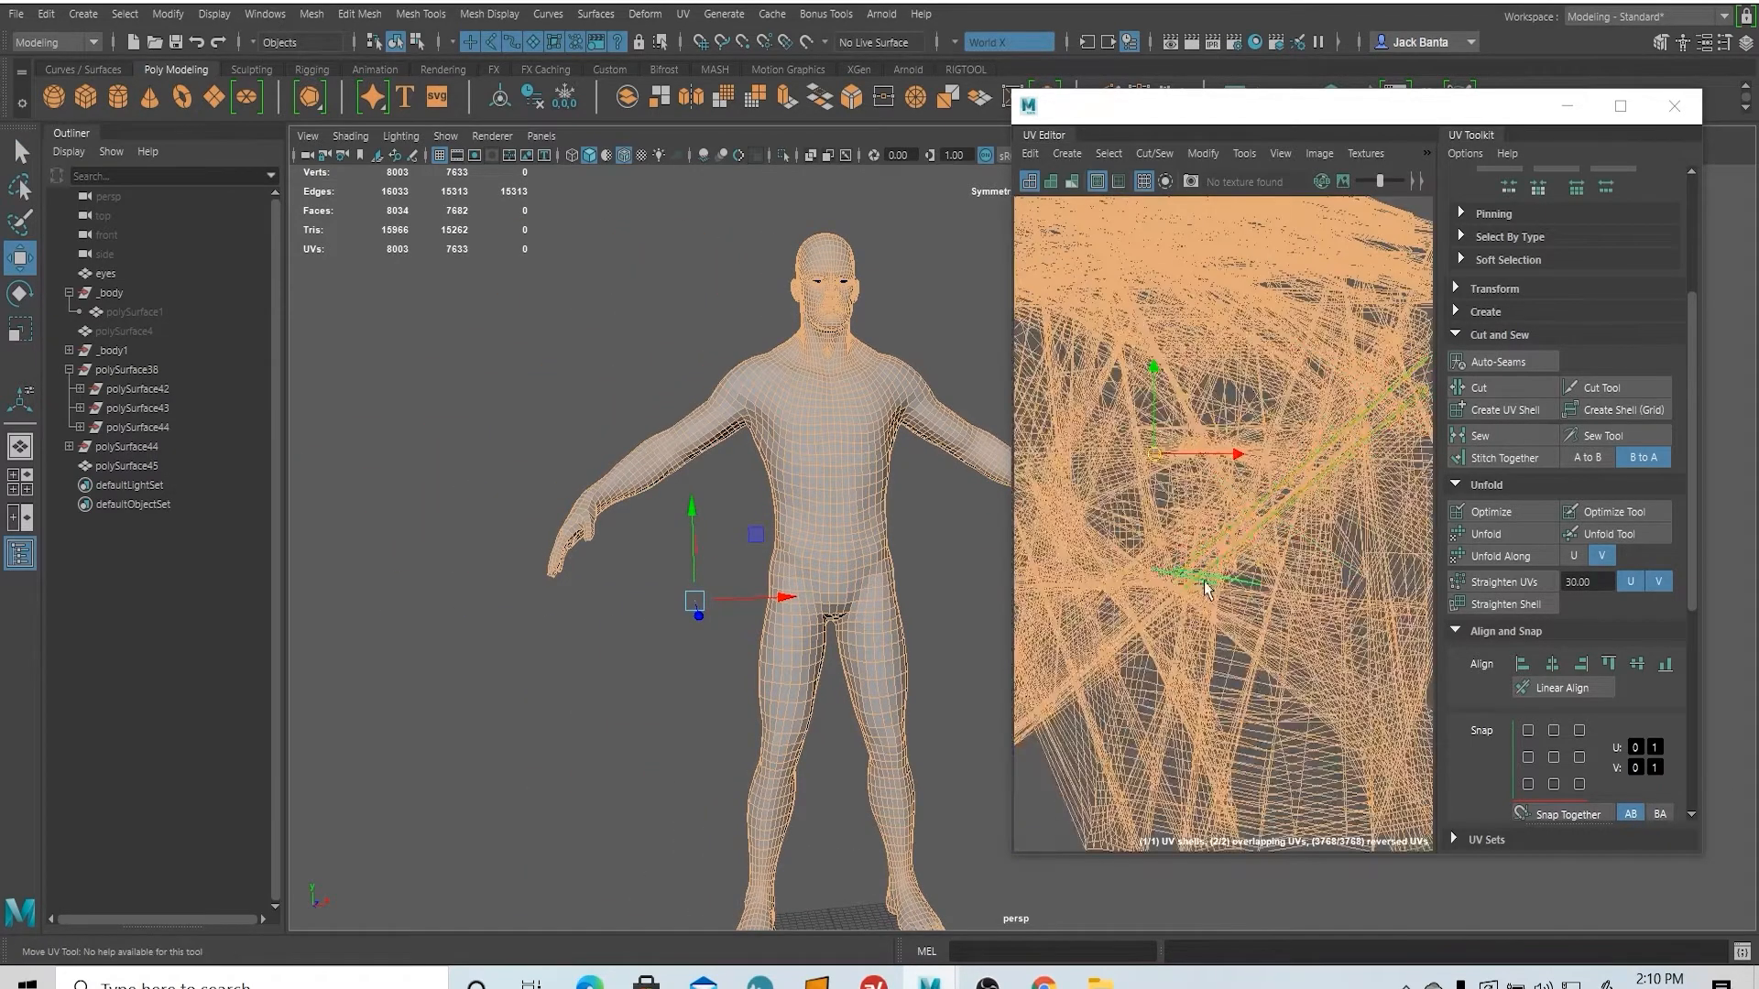
middle_click_drag(683, 450, 736, 493, "alt")
scroll(736, 409, "up", 3)
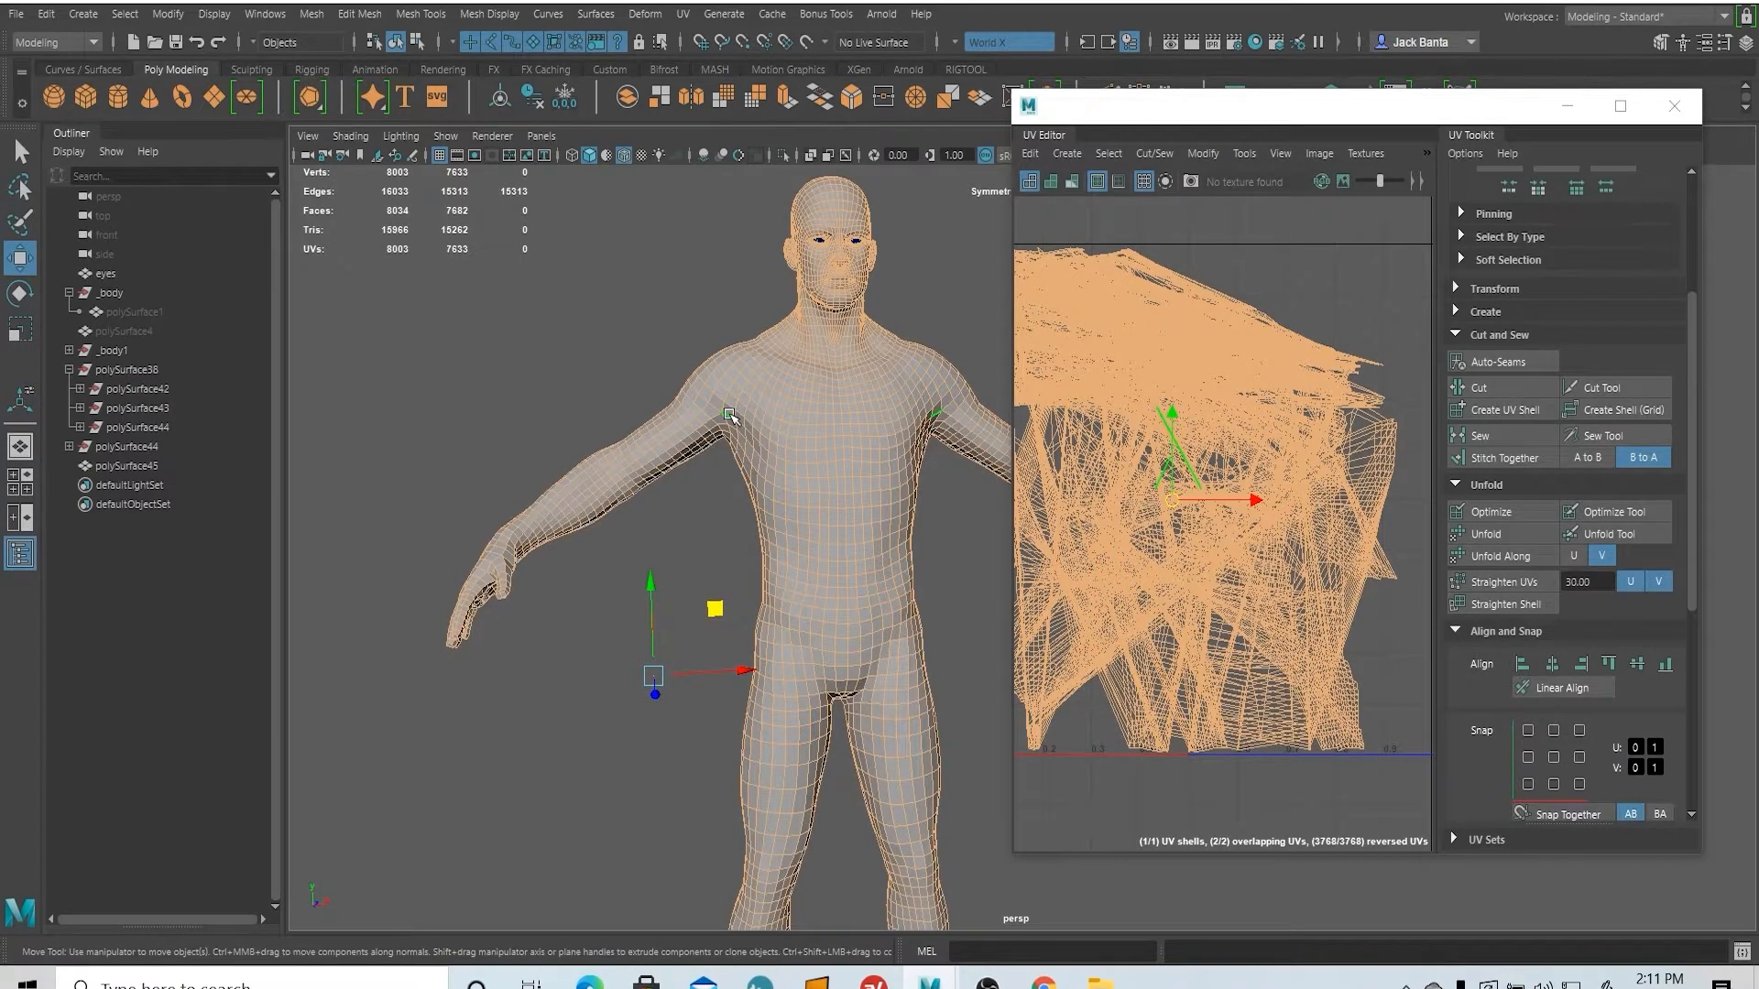
scroll(729, 414, "up", 5)
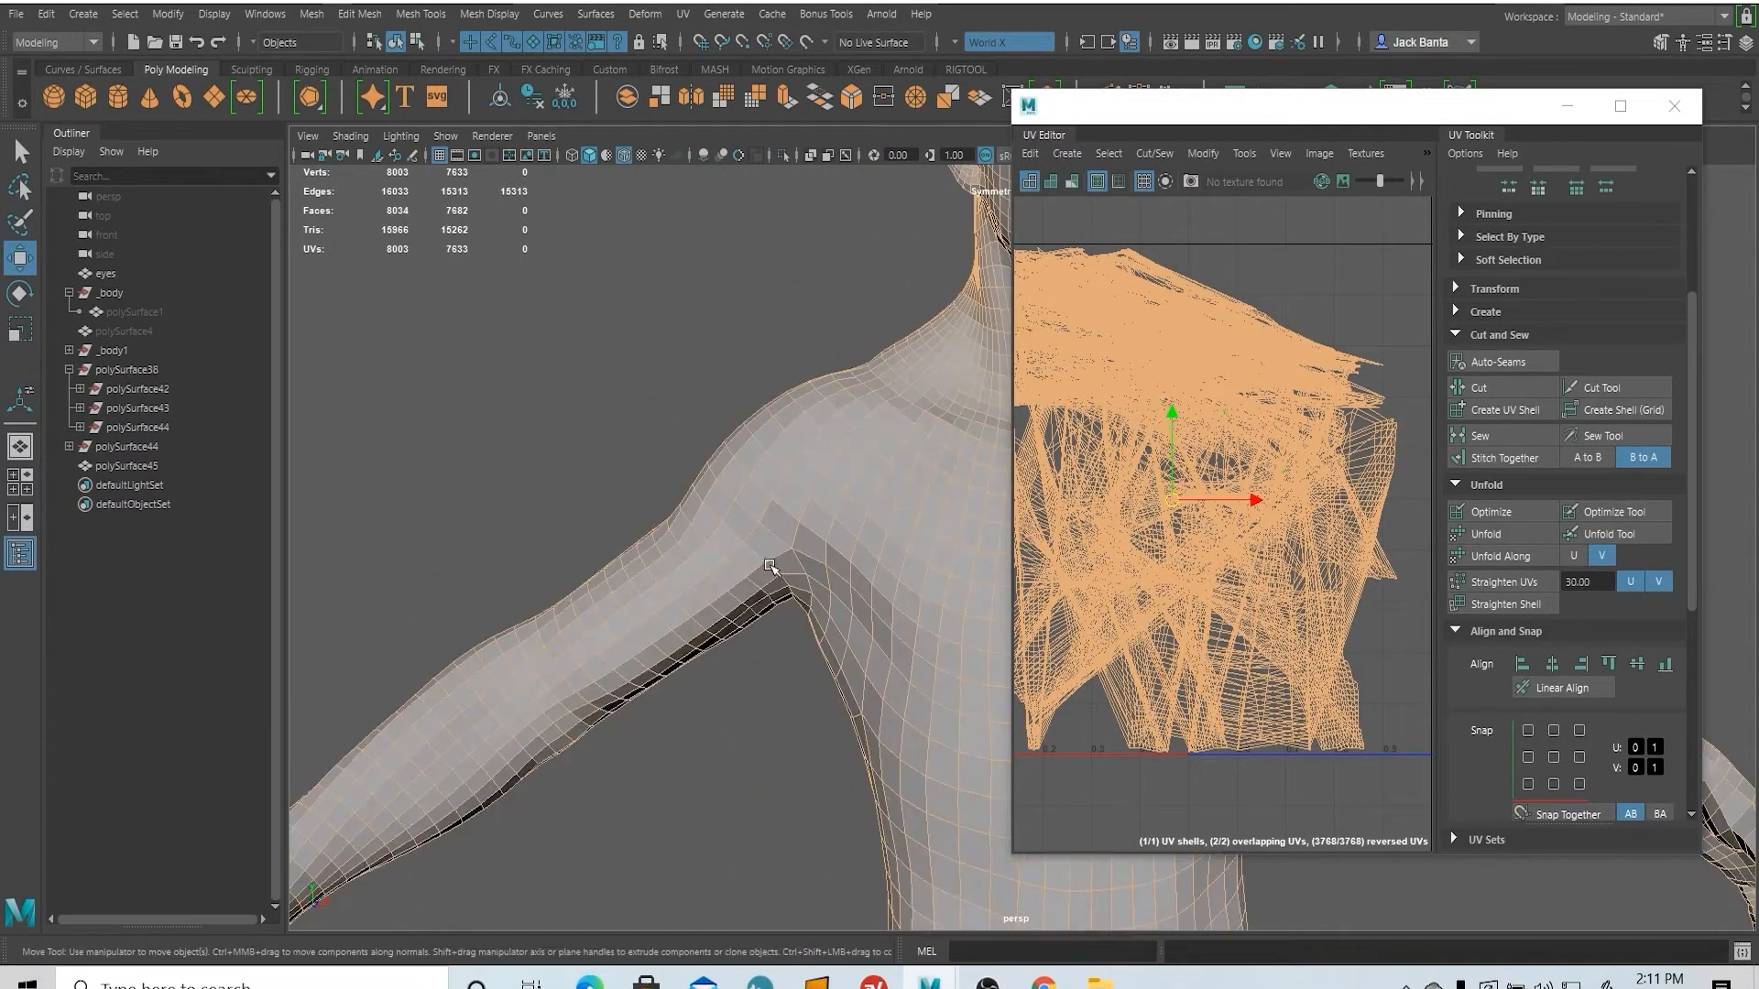
right_click_drag(766, 440, 766, 396)
left_click(744, 505)
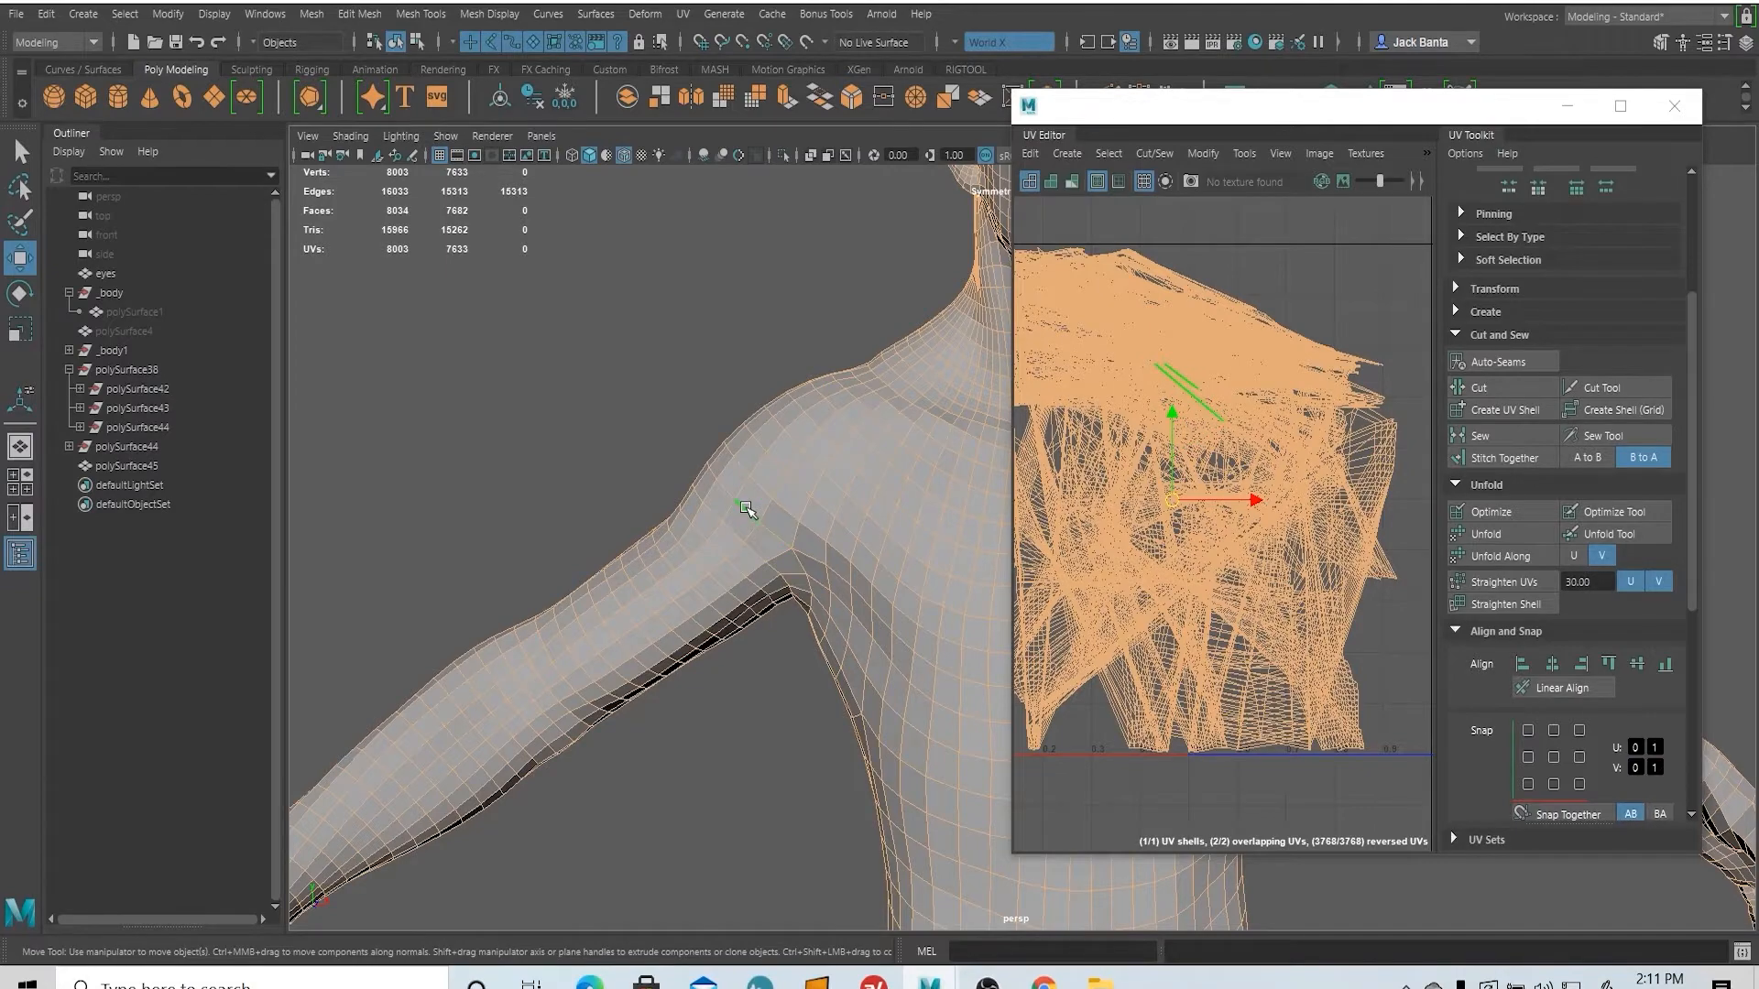
double_click(745, 507)
left_click_drag(747, 511, 813, 600, "alt")
double_click(823, 539, "shift")
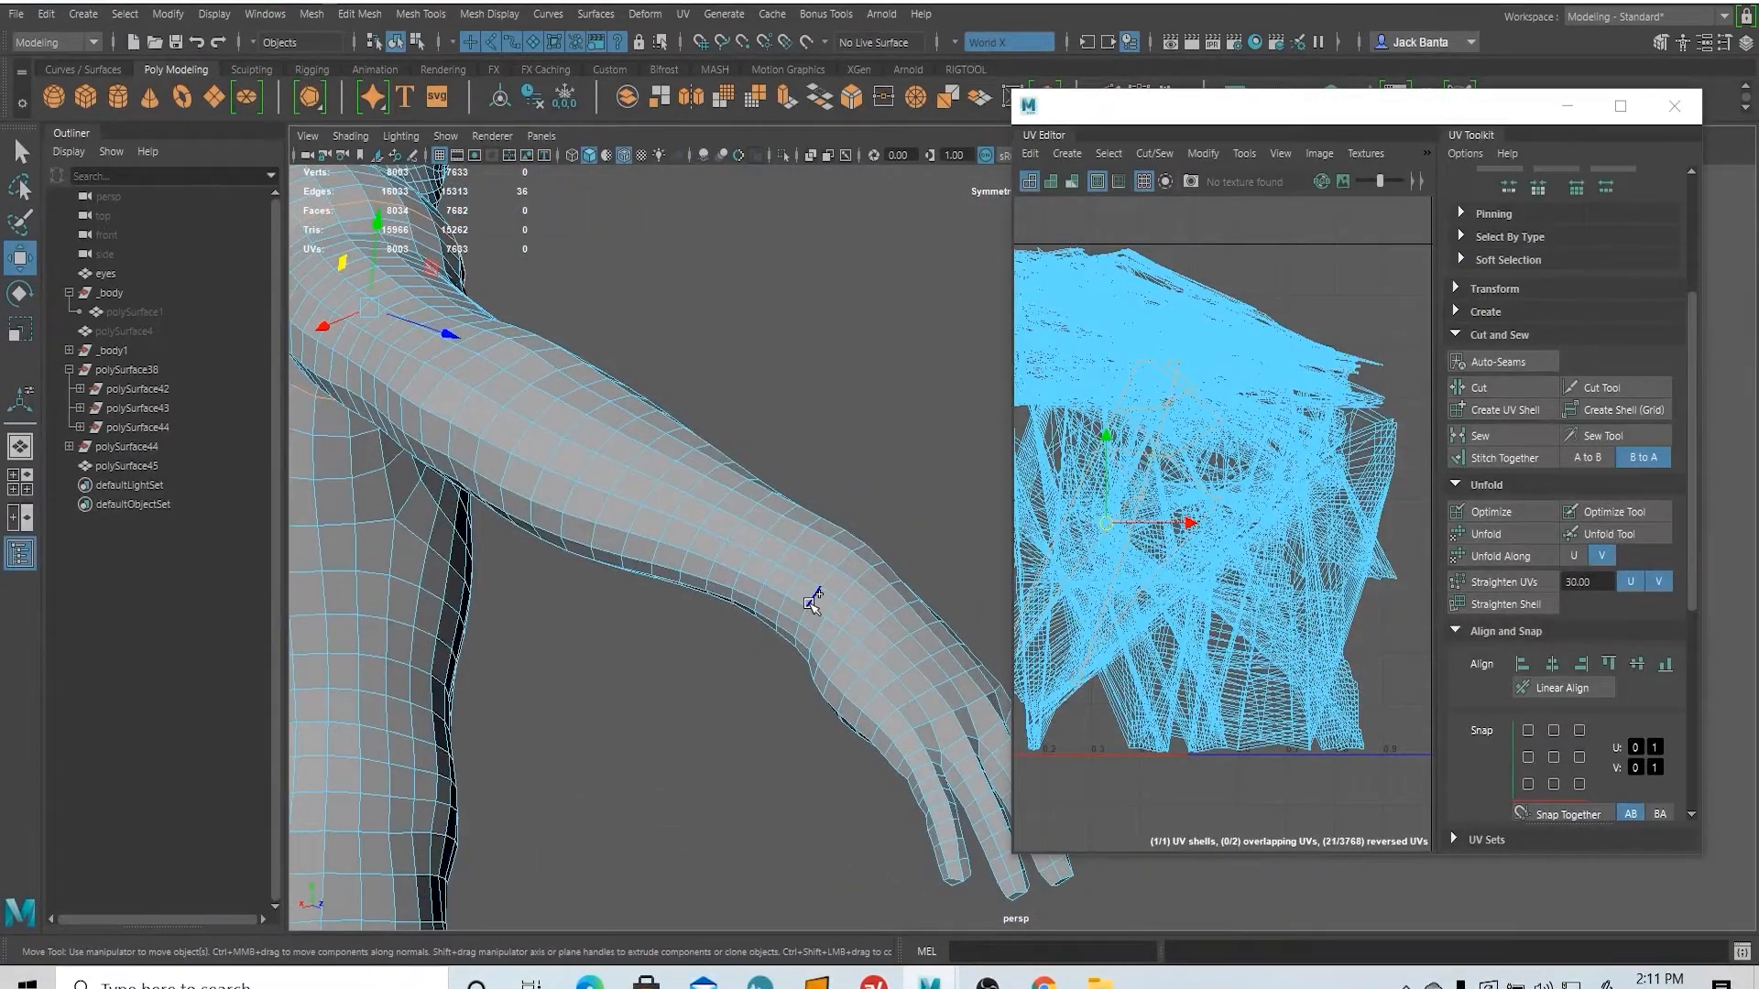
double_click(812, 601, "shift")
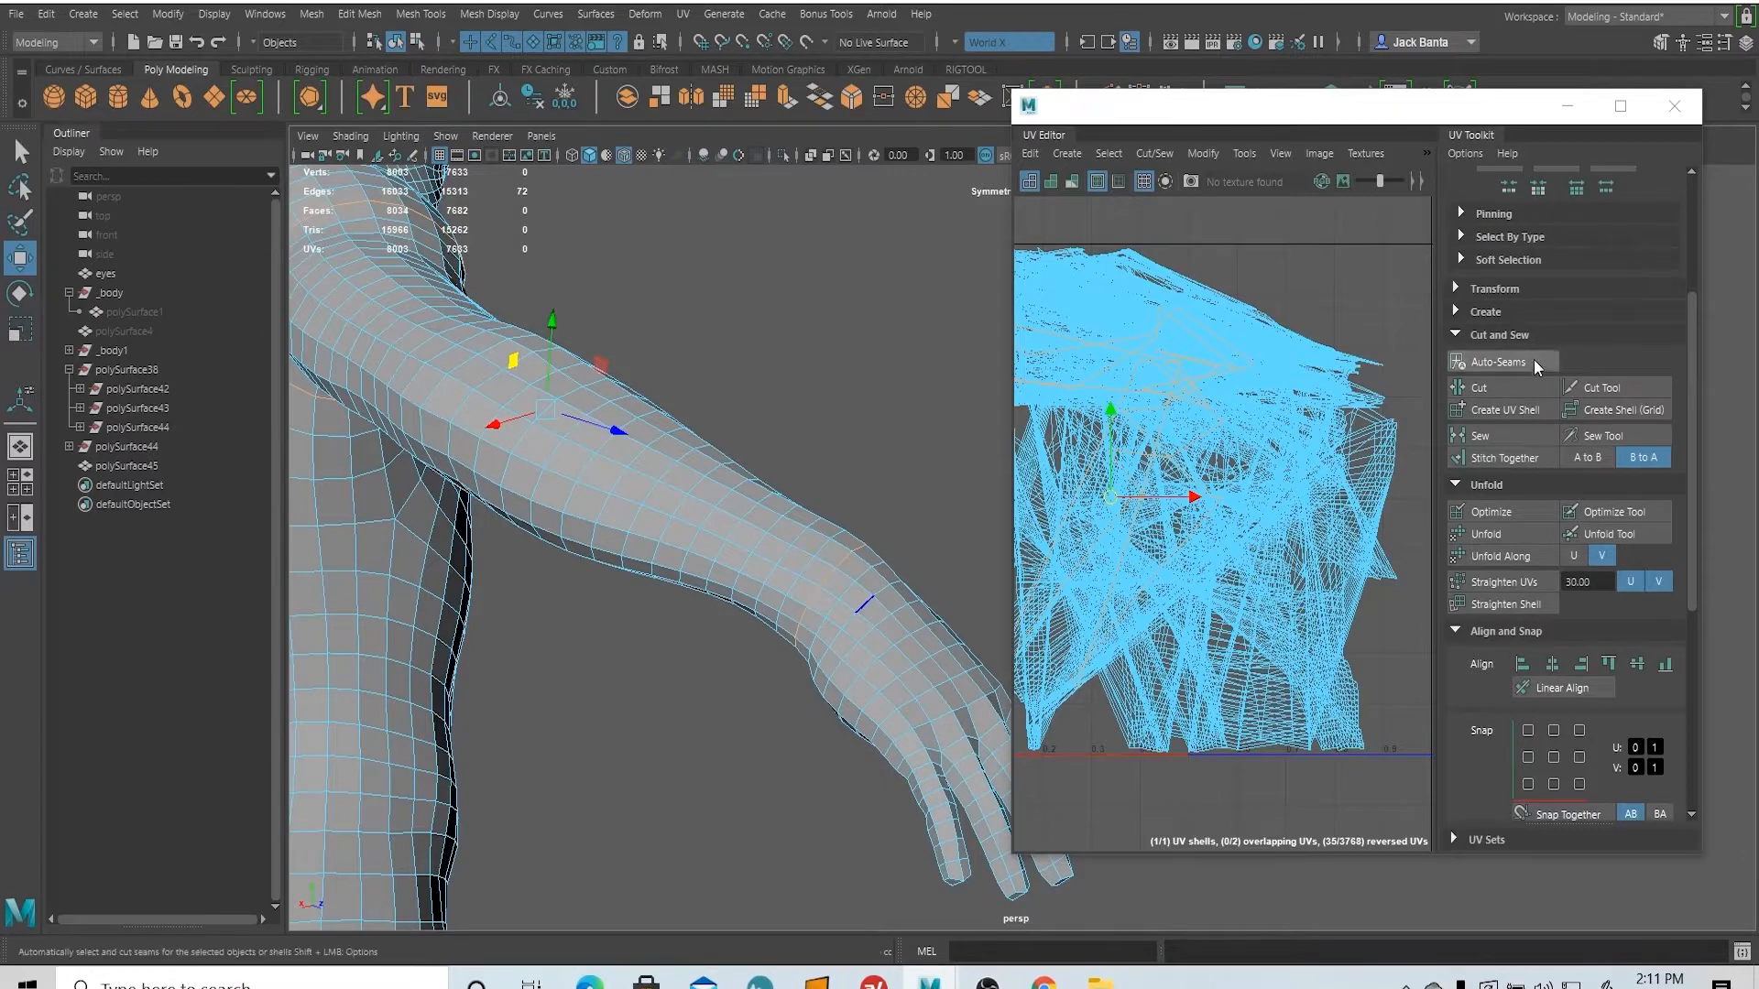
left_click(1504, 388)
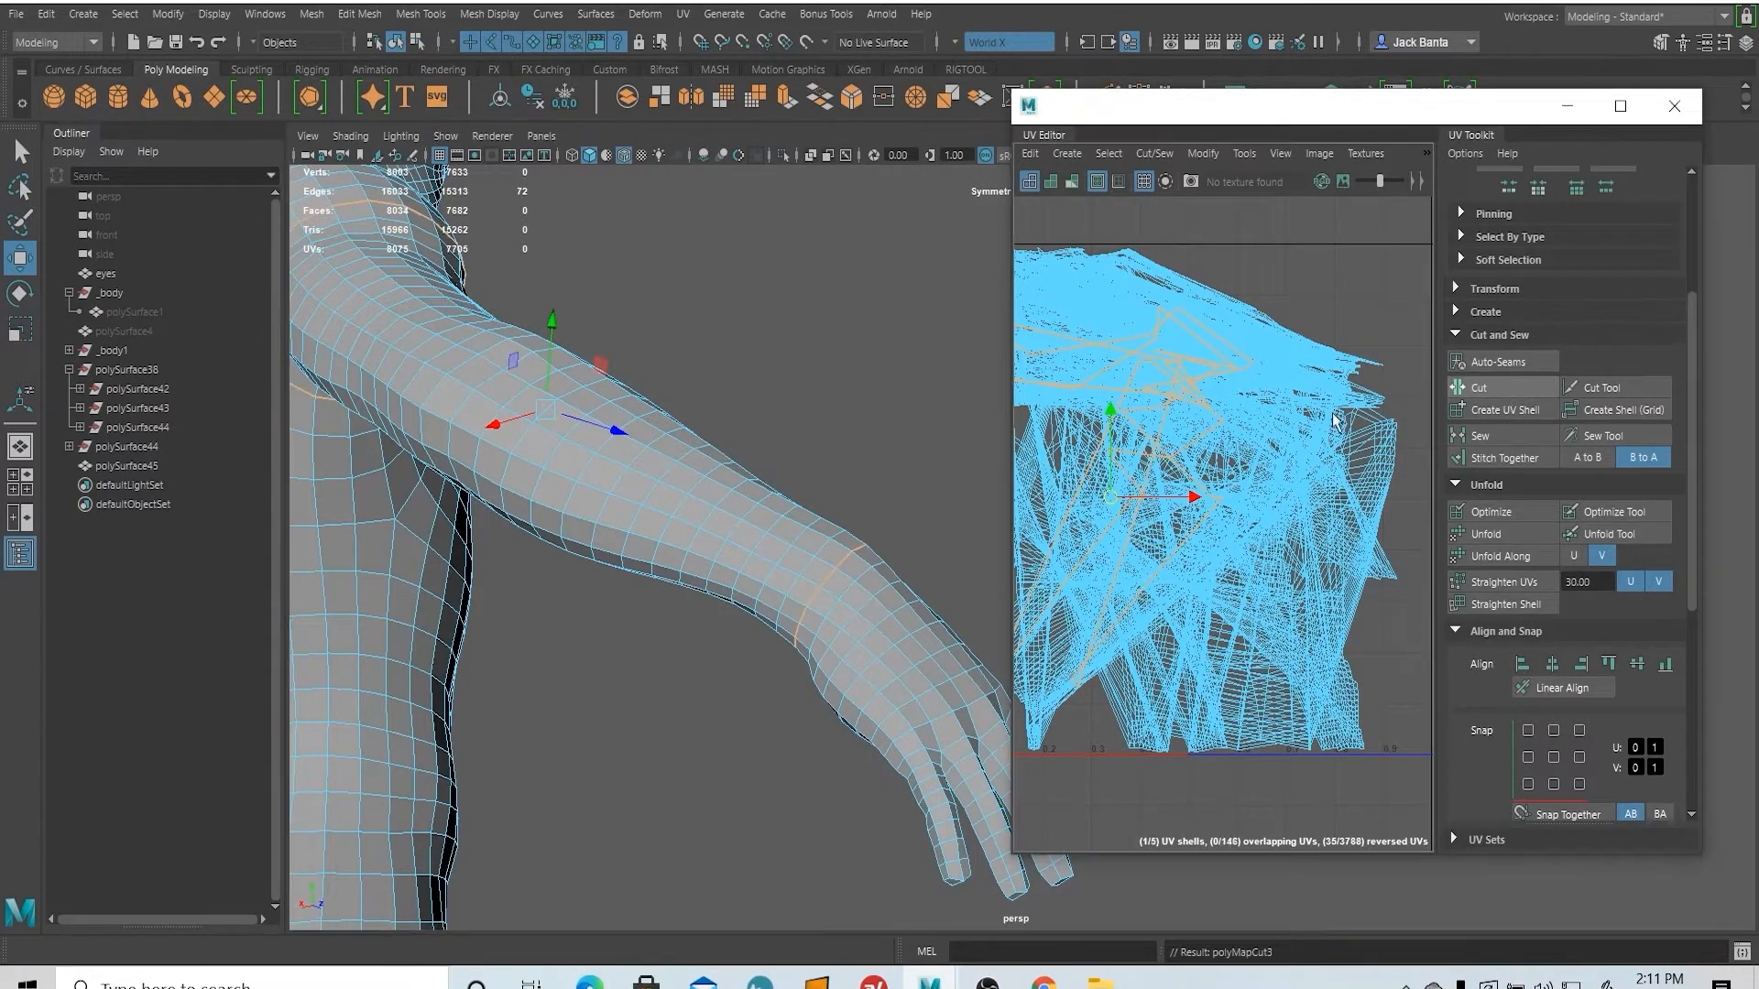
- Select the edges along the little-finger side of the hand, from the fingertip up to the wrist seam
right_click_drag(739, 398, 762, 380)
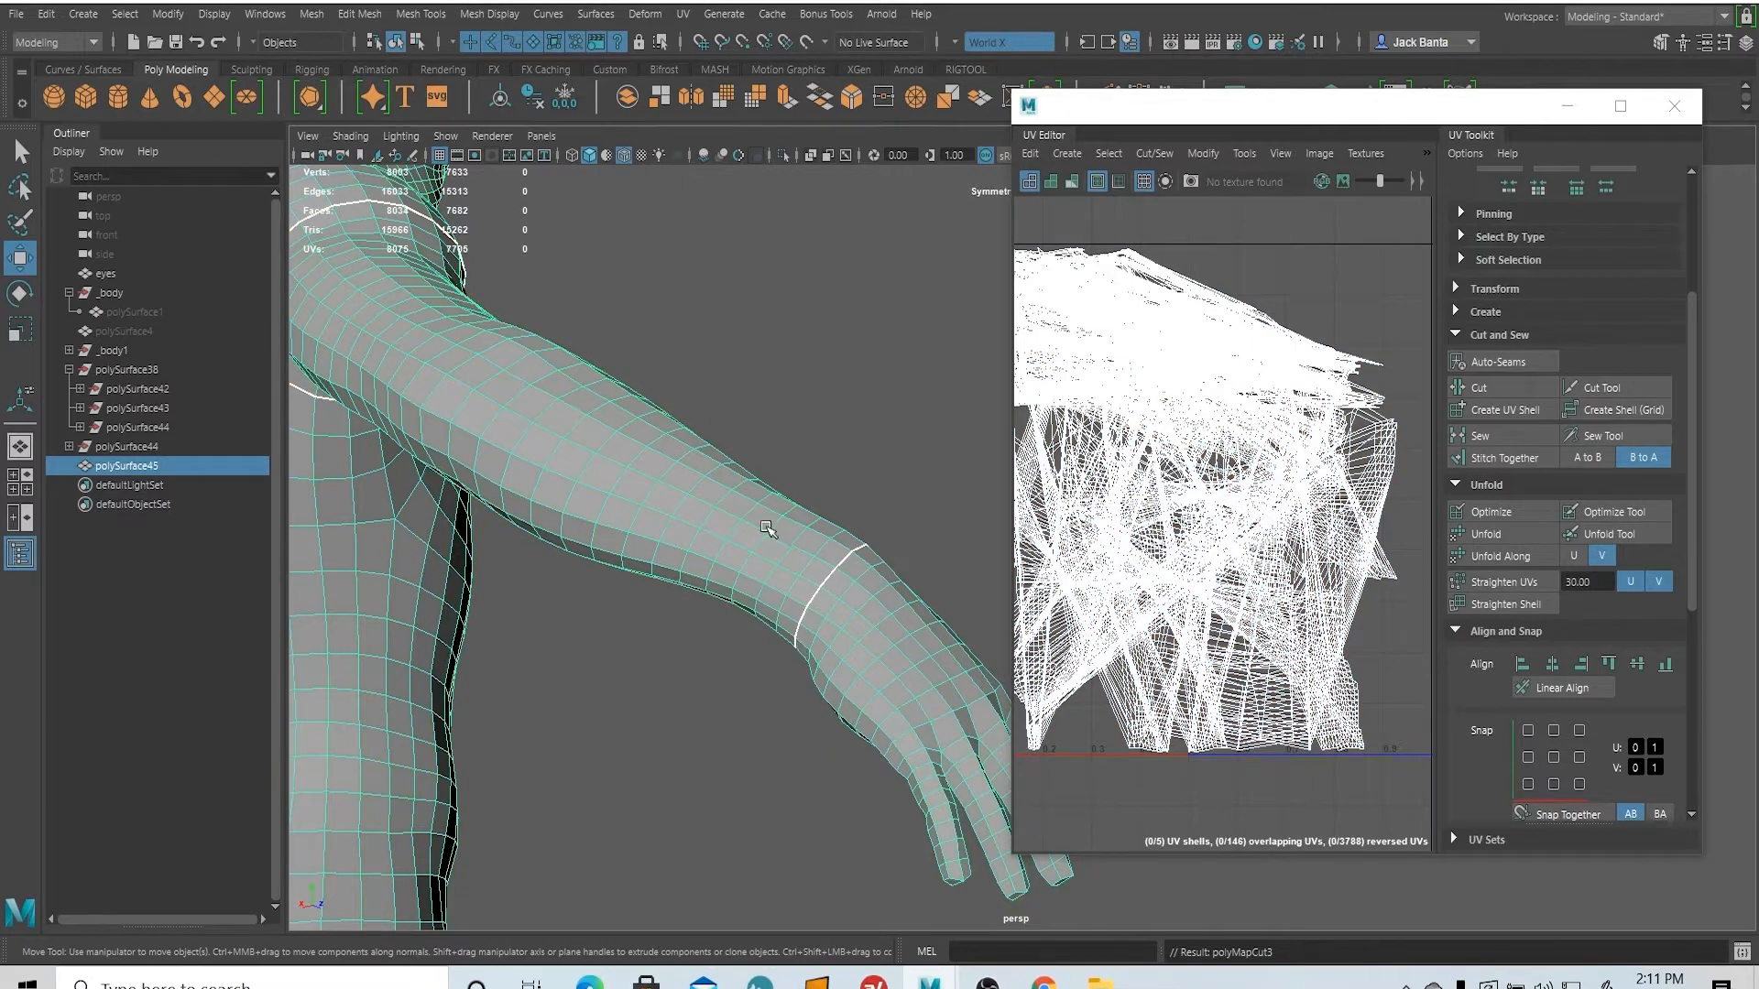
right_click_drag(762, 439, 764, 390)
middle_click_drag(786, 573, 725, 482, "alt")
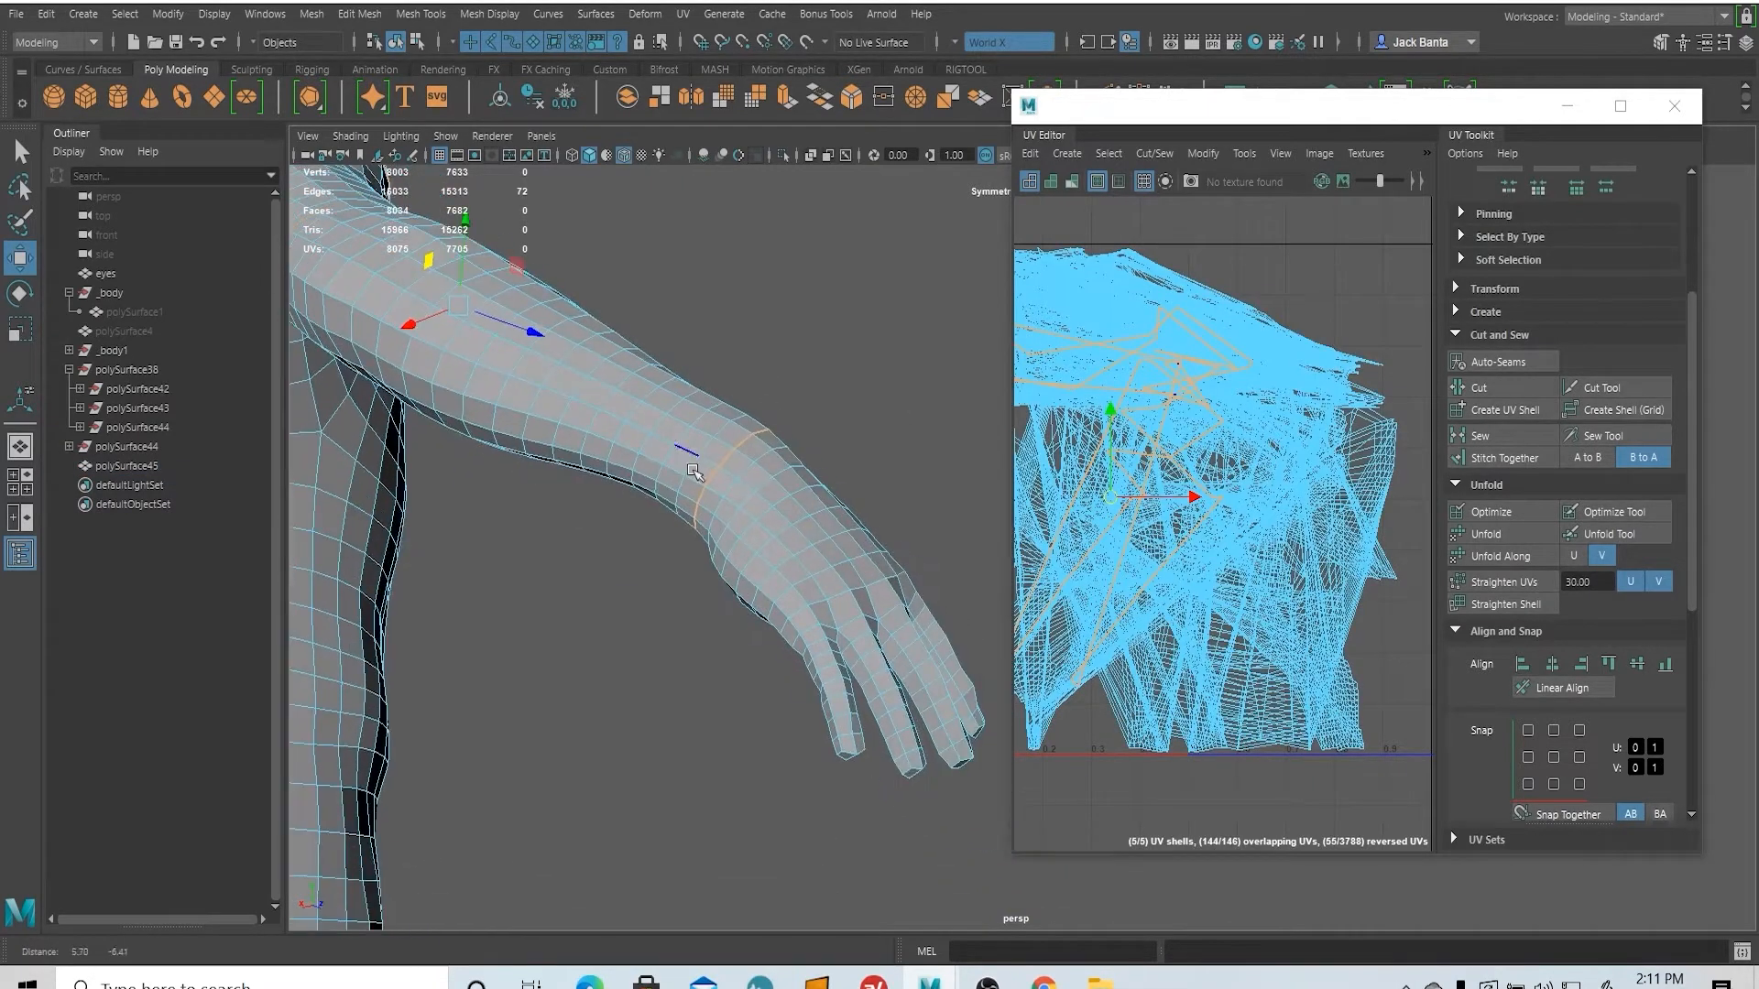
left_click(668, 562)
middle_click_drag(740, 653, 703, 587, "alt")
right_click_drag(705, 591, 852, 667, "alt")
left_click_drag(852, 666, 857, 618, "alt")
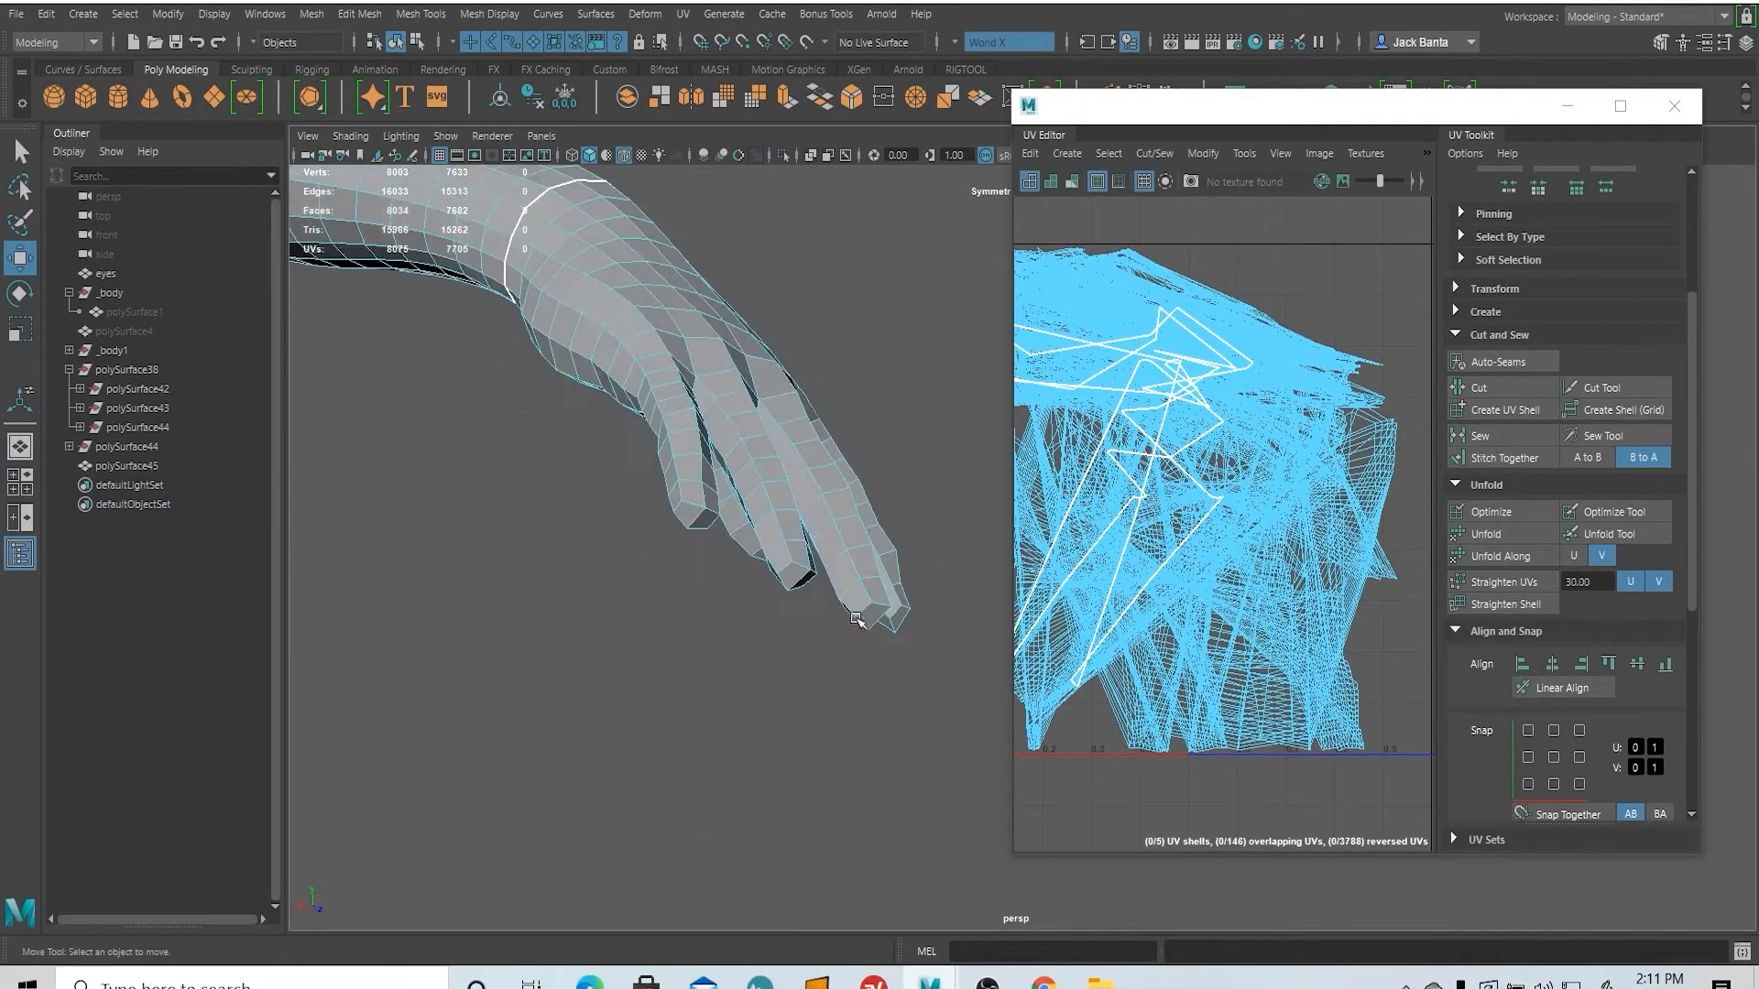
double_click(681, 519)
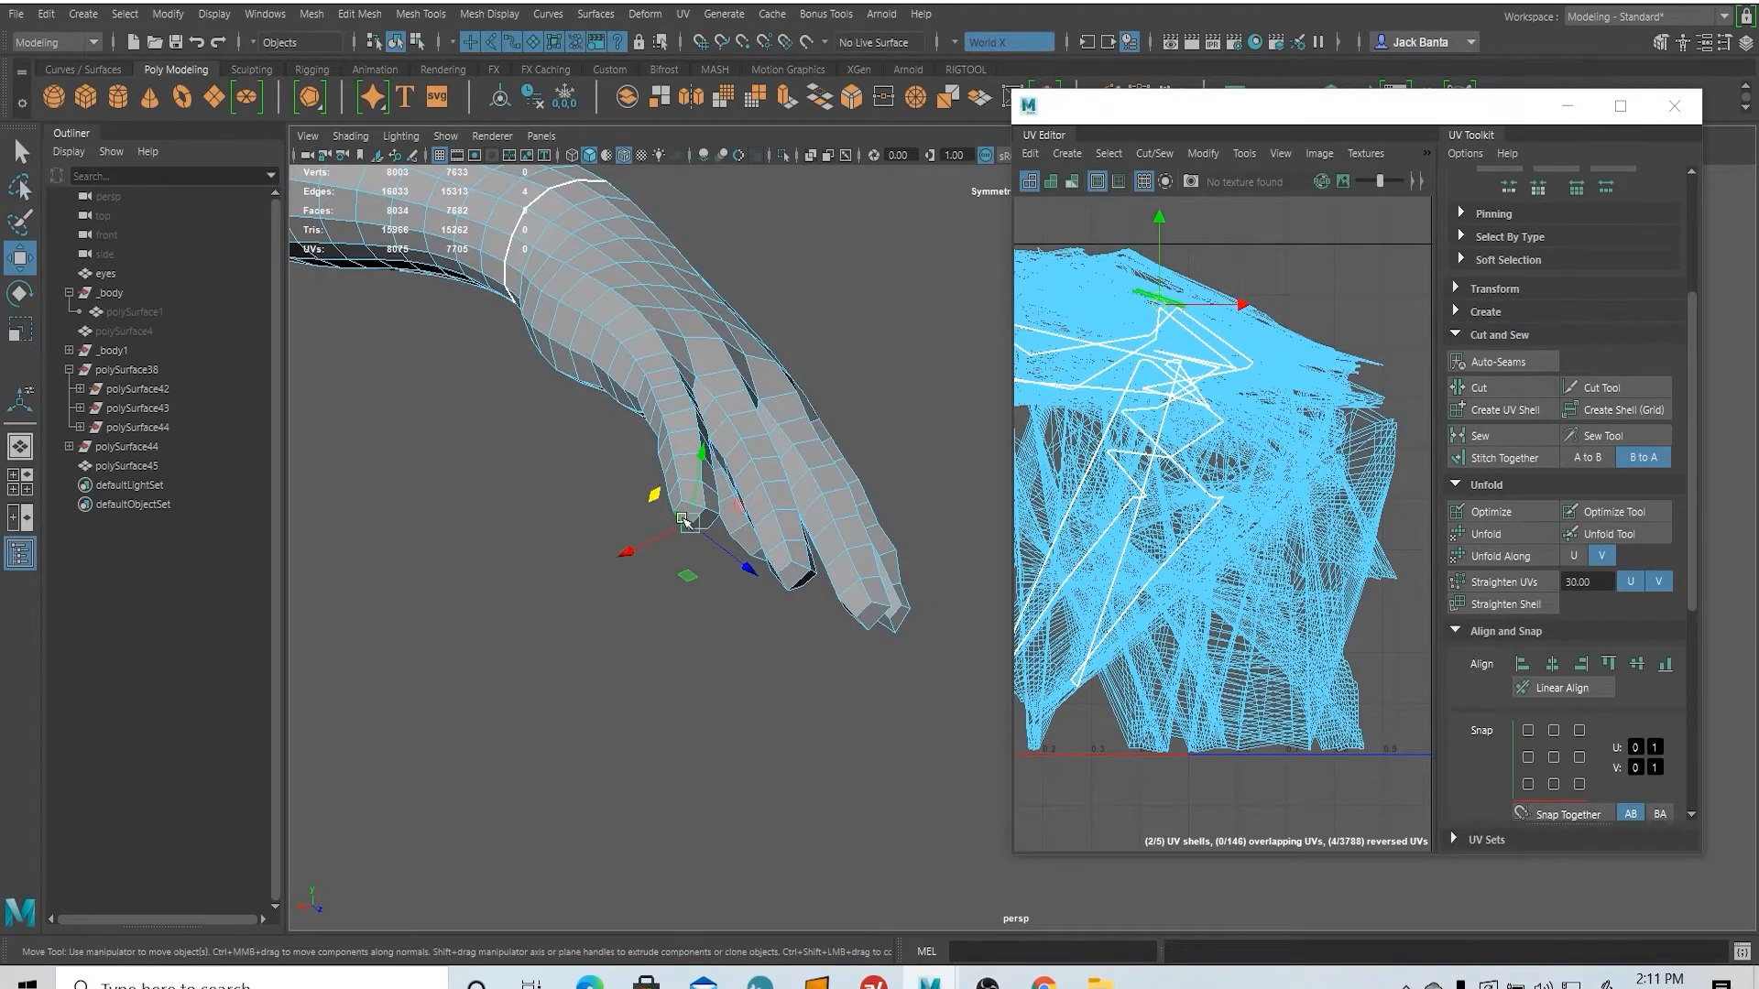
left_click_drag(681, 519, 770, 499, "alt")
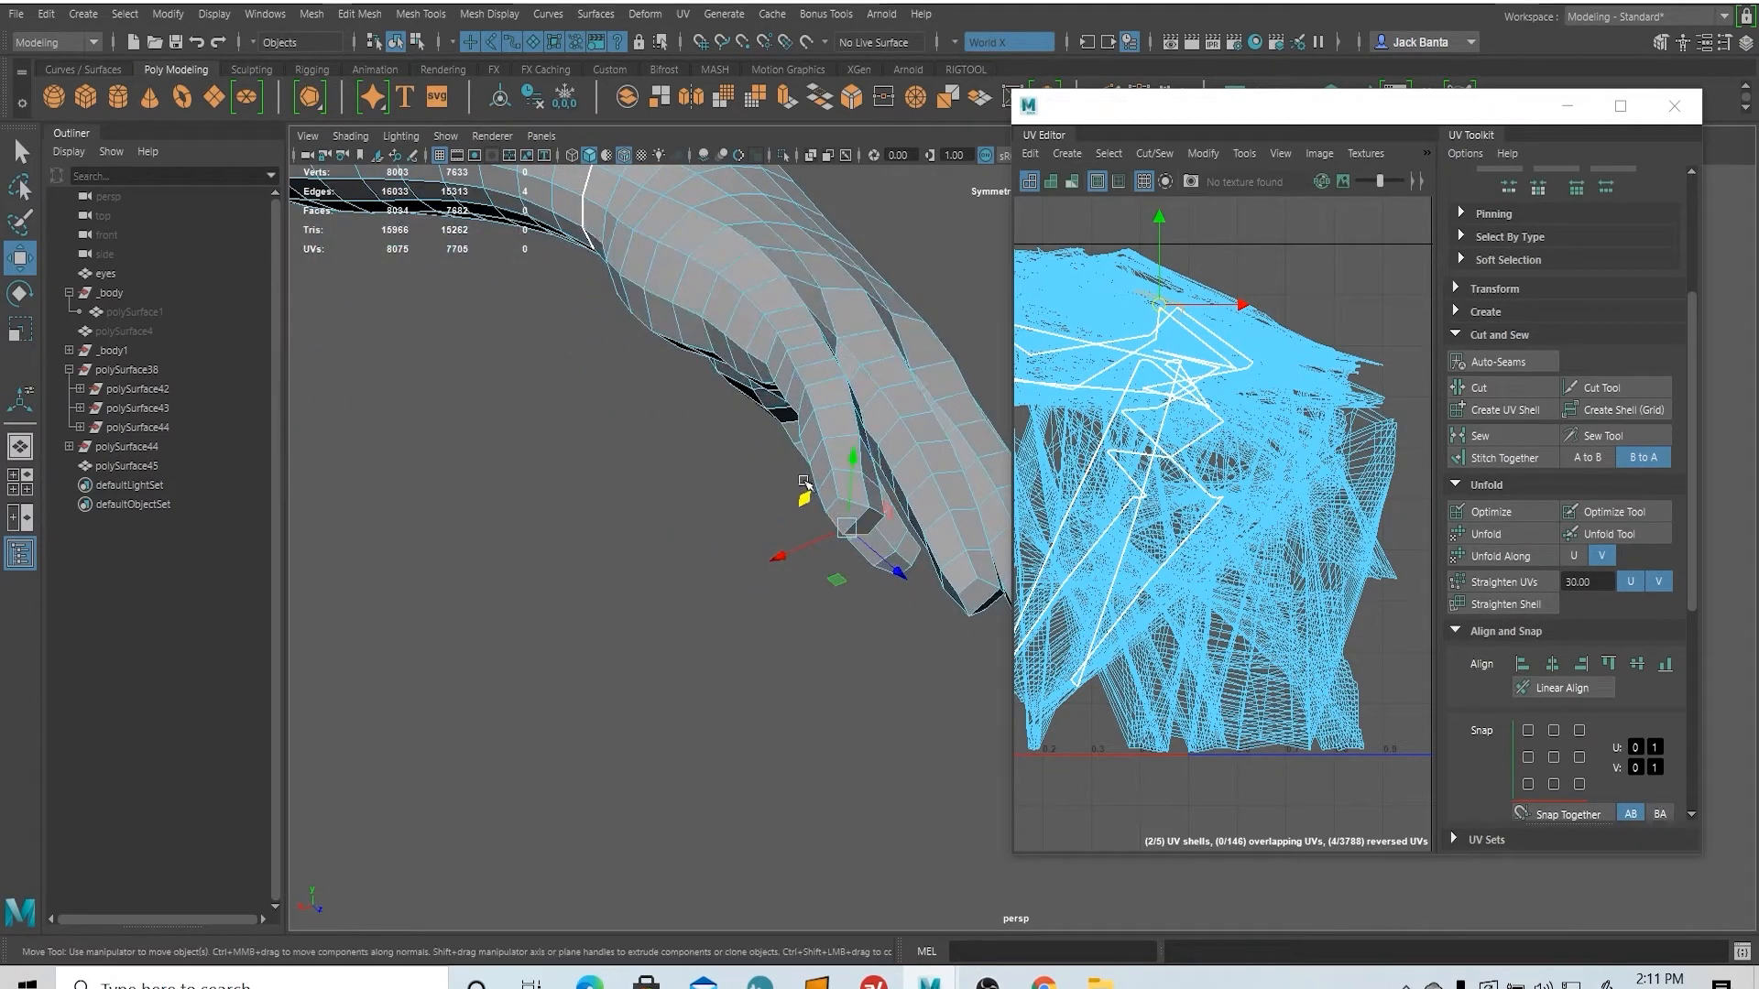
left_click(649, 265, "shift")
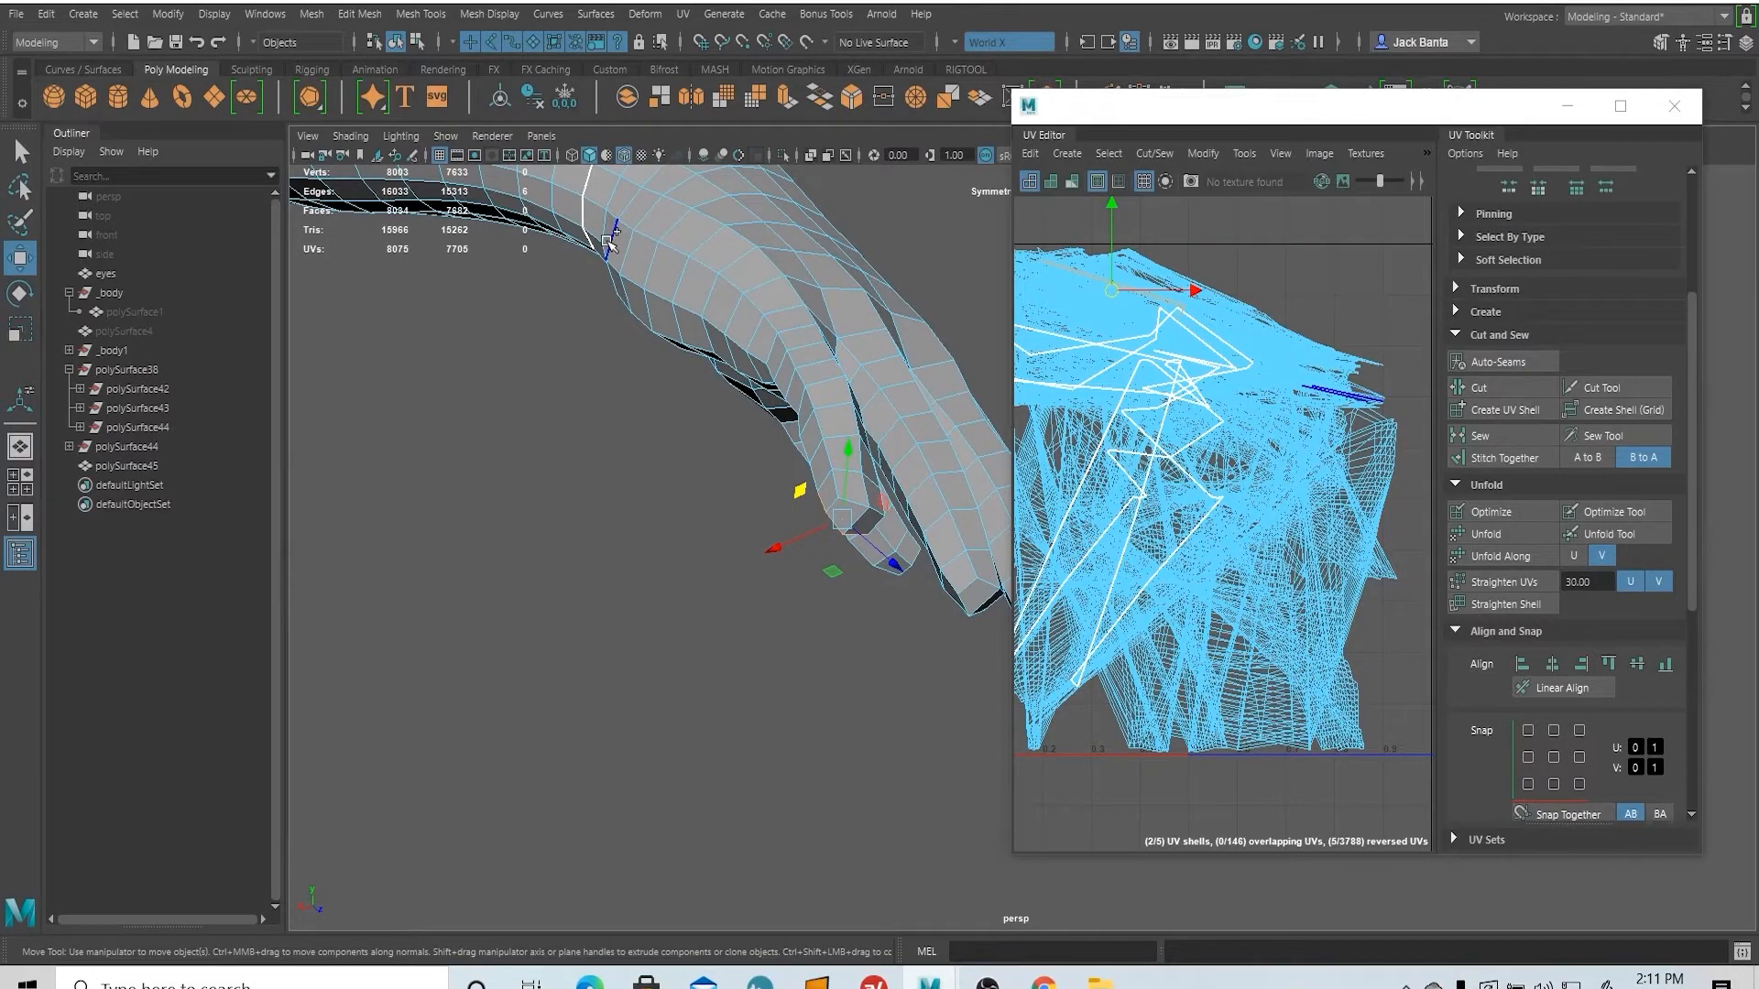
double_click(606, 240, "shift")
- Add the edges running along the side of the little finger and across to the neighbouring finger to the hand's seam selection
left_click_drag(606, 240, 733, 531, "alt")
double_click(519, 563, "shift")
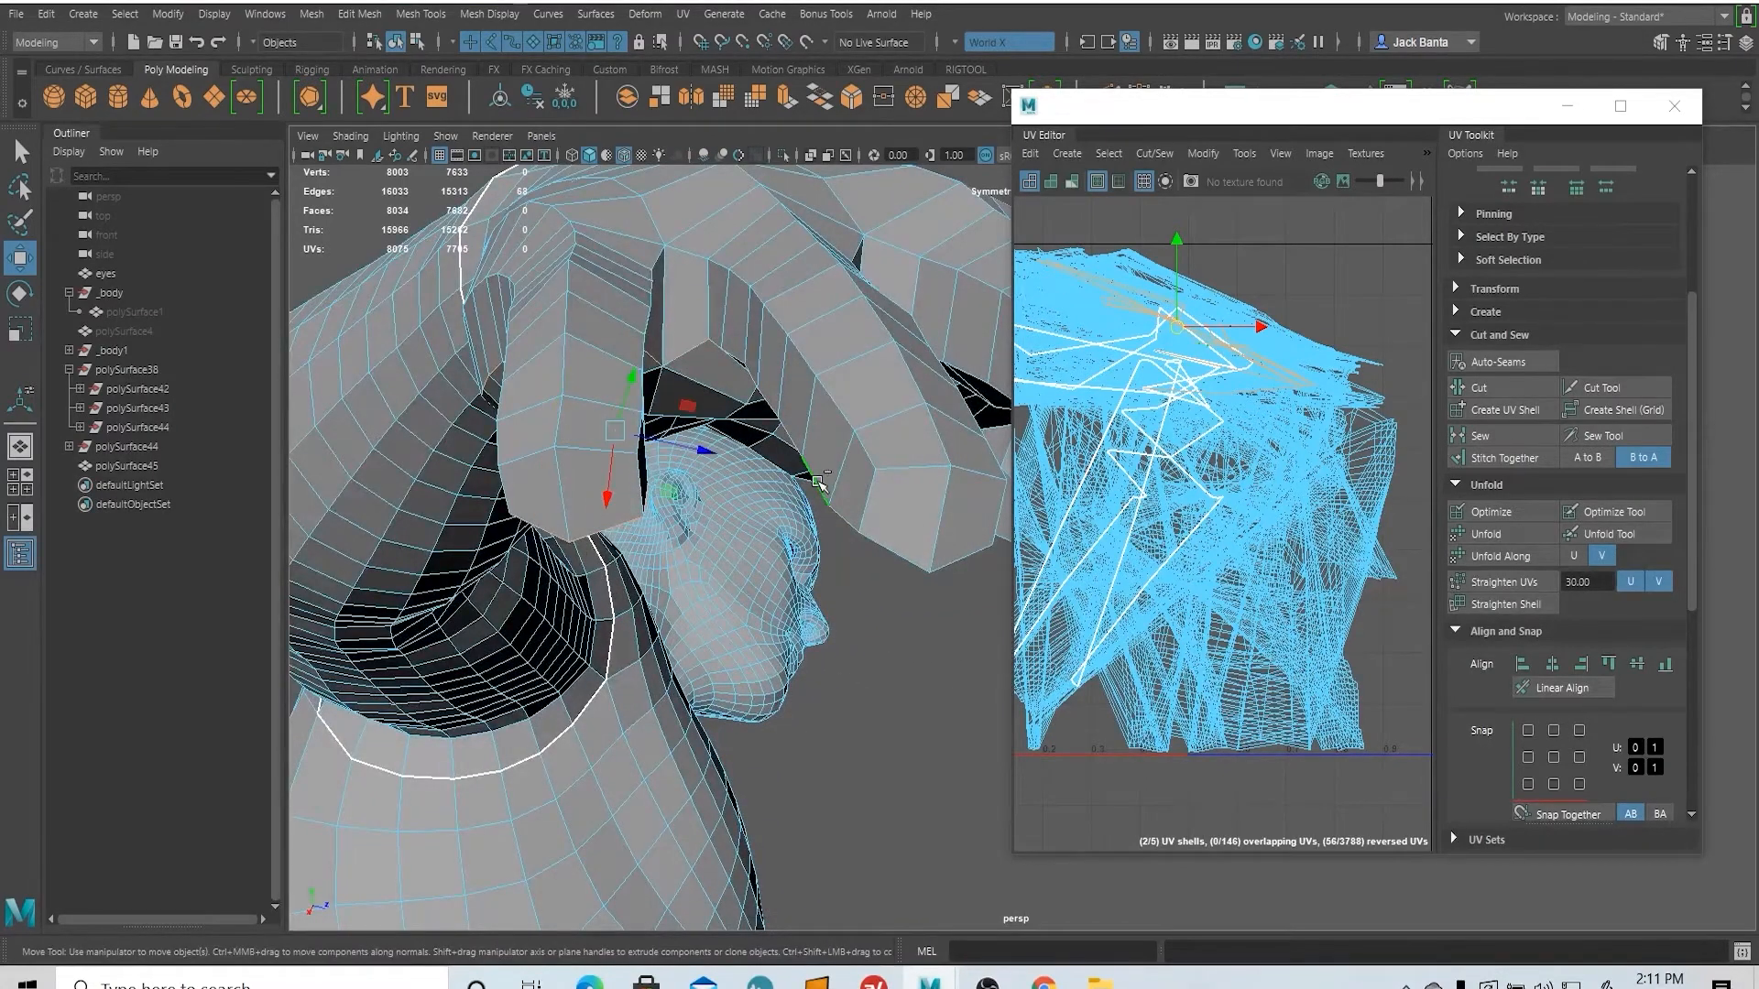
double_click(818, 480, "shift")
left_click_drag(818, 480, 698, 639, "alt")
double_click(572, 707, "shift")
double_click(571, 707, "shift")
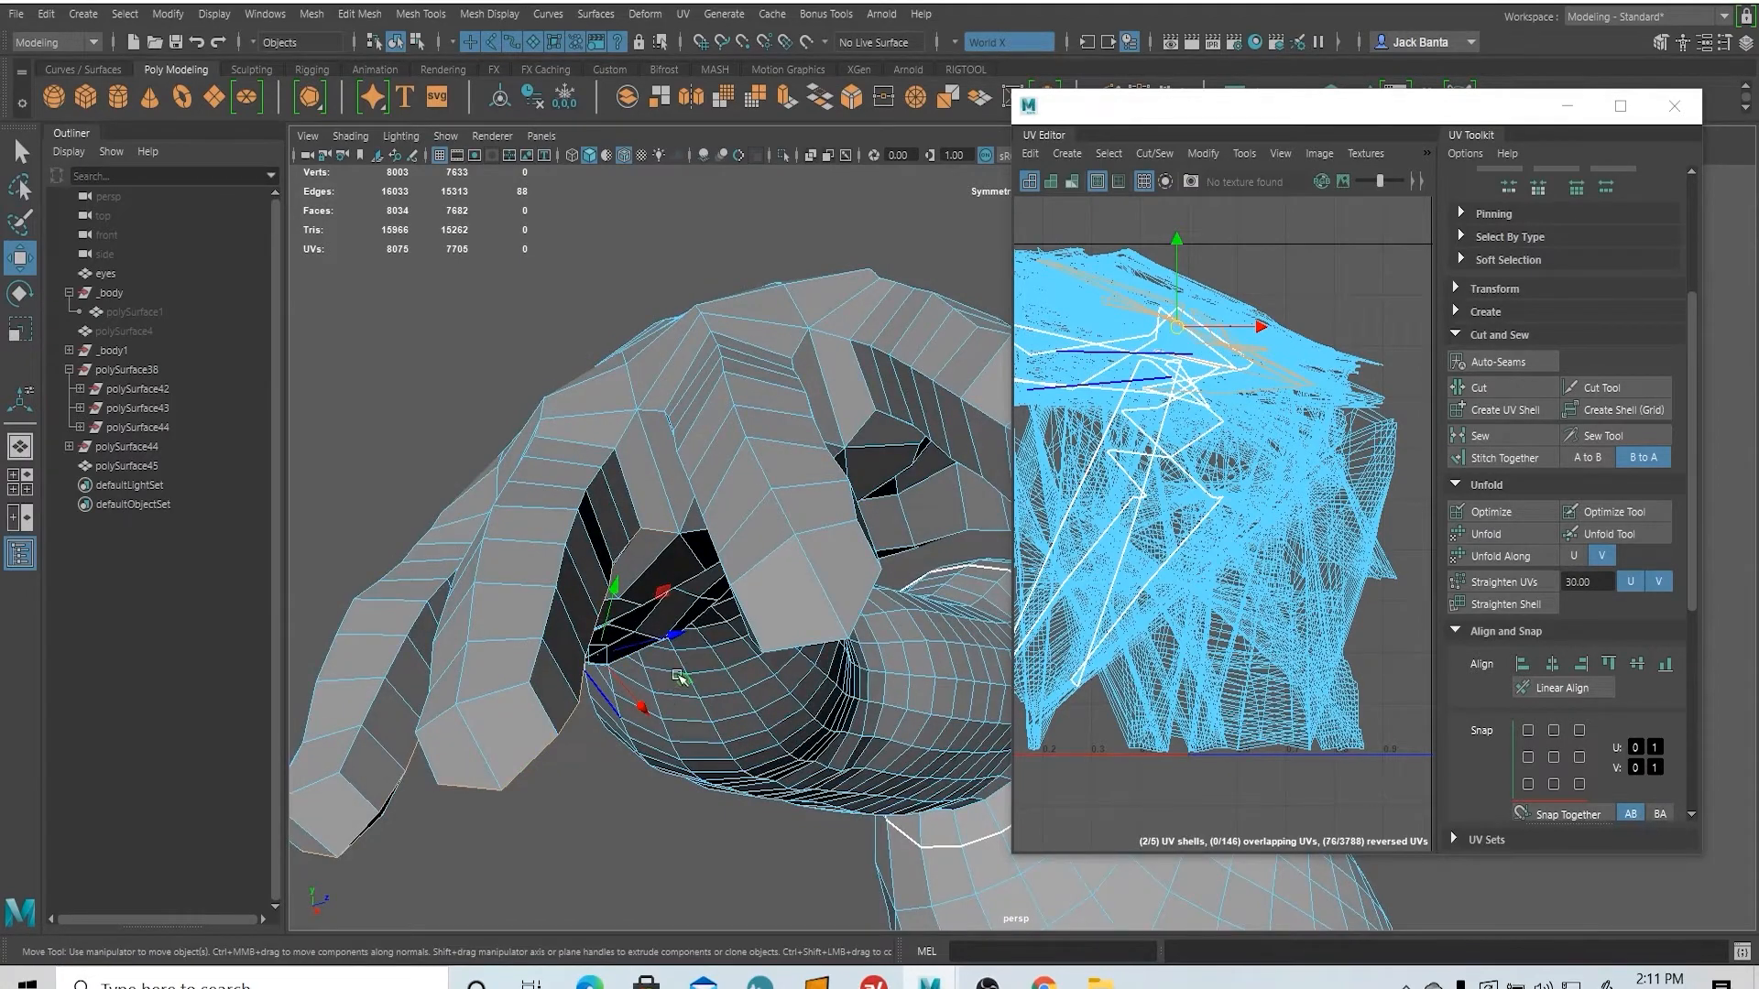
- Extend the hand's seam selection along the sides and tips of the middle fingers, including the gaps between them
left_click_drag(574, 704, 705, 618, "alt")
double_click(956, 444, "shift")
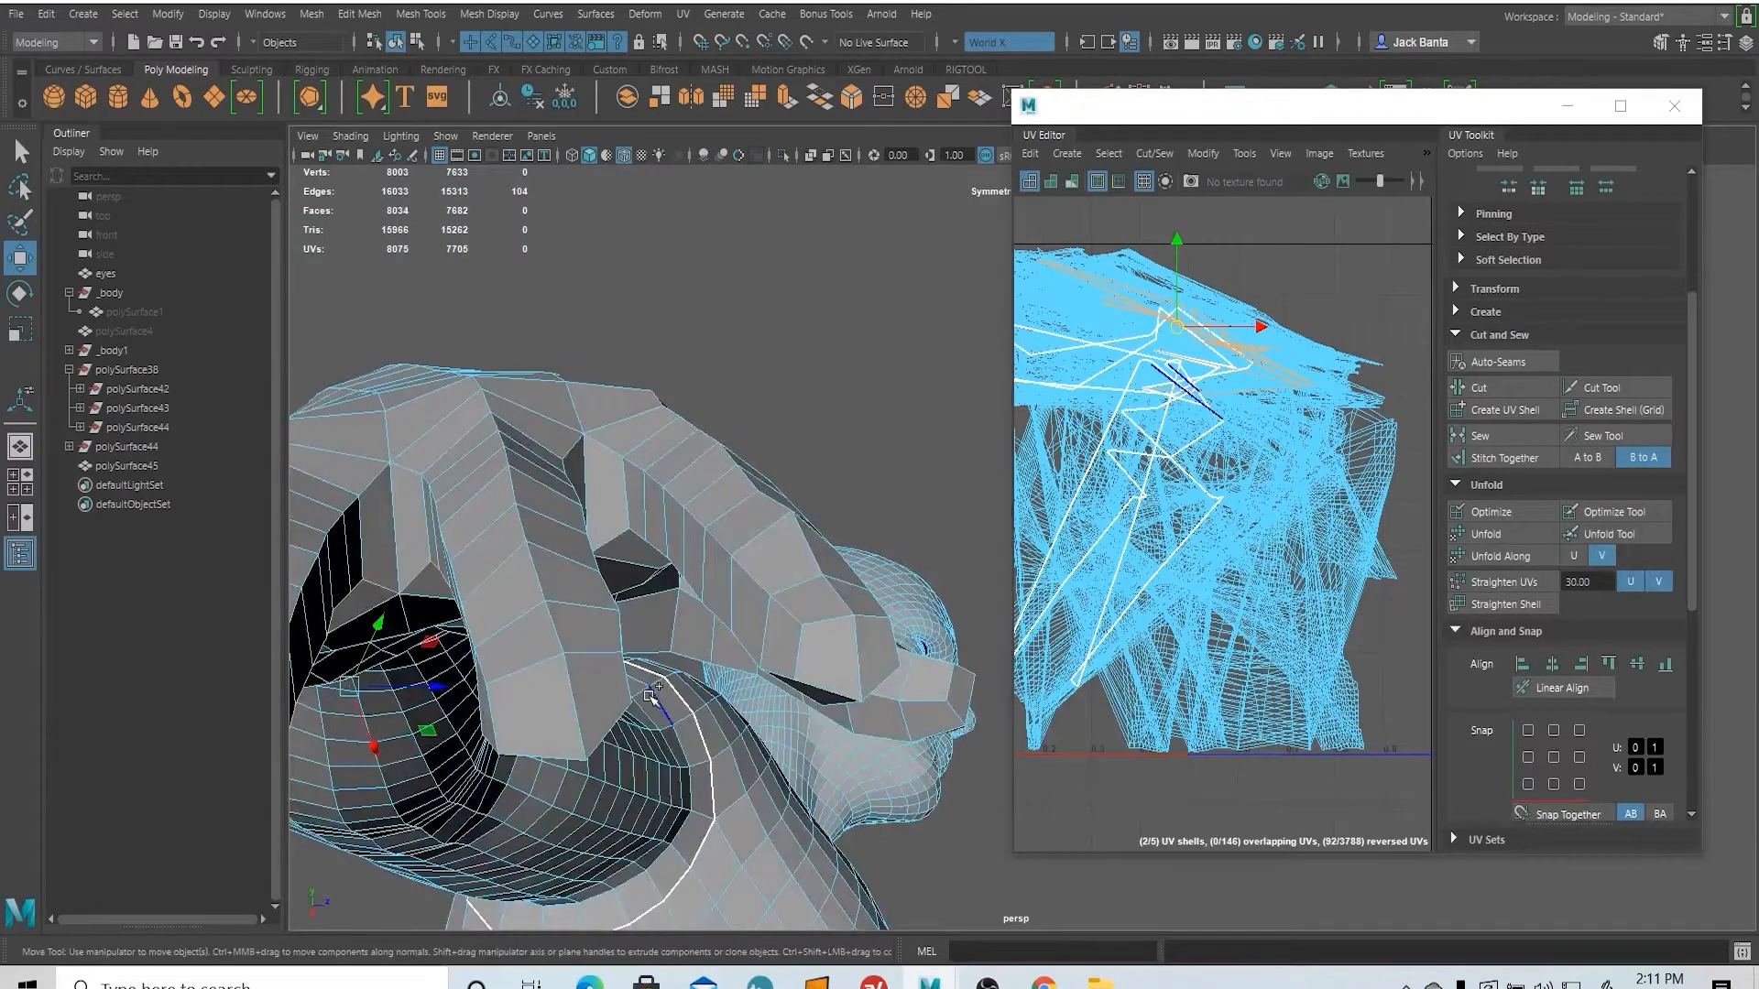
double_click(619, 715, "shift")
left_click_drag(621, 716, 586, 652, "alt")
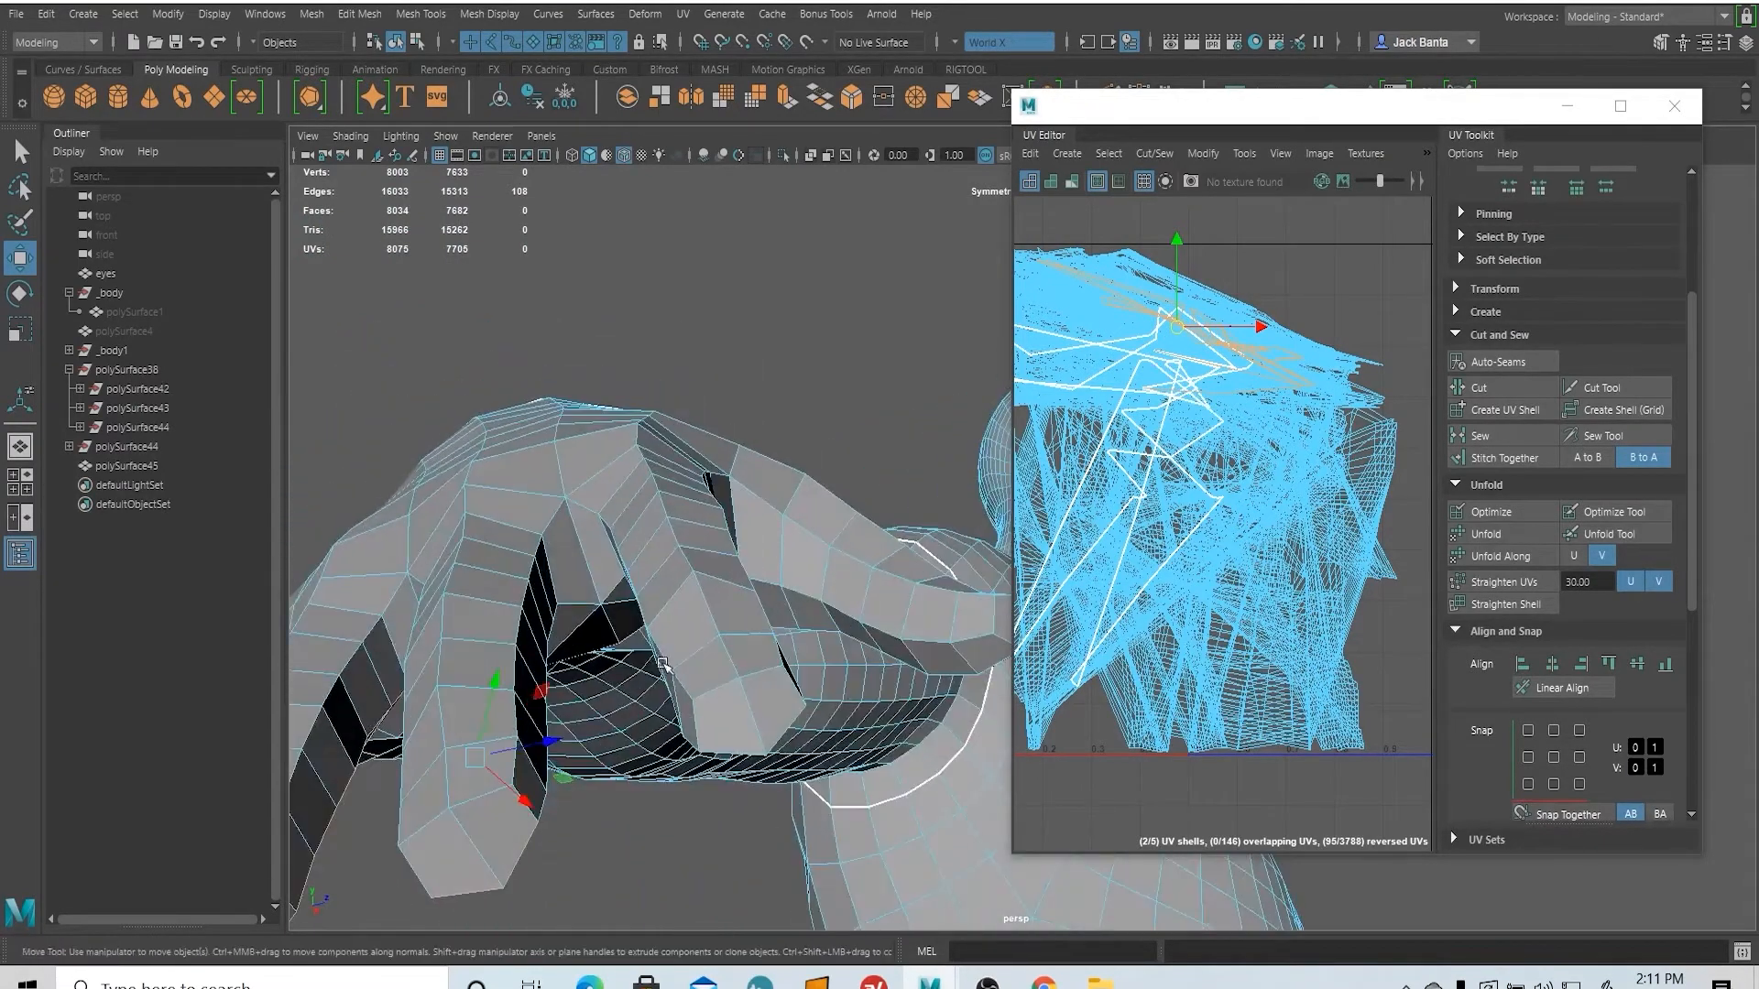
double_click(547, 641, "shift")
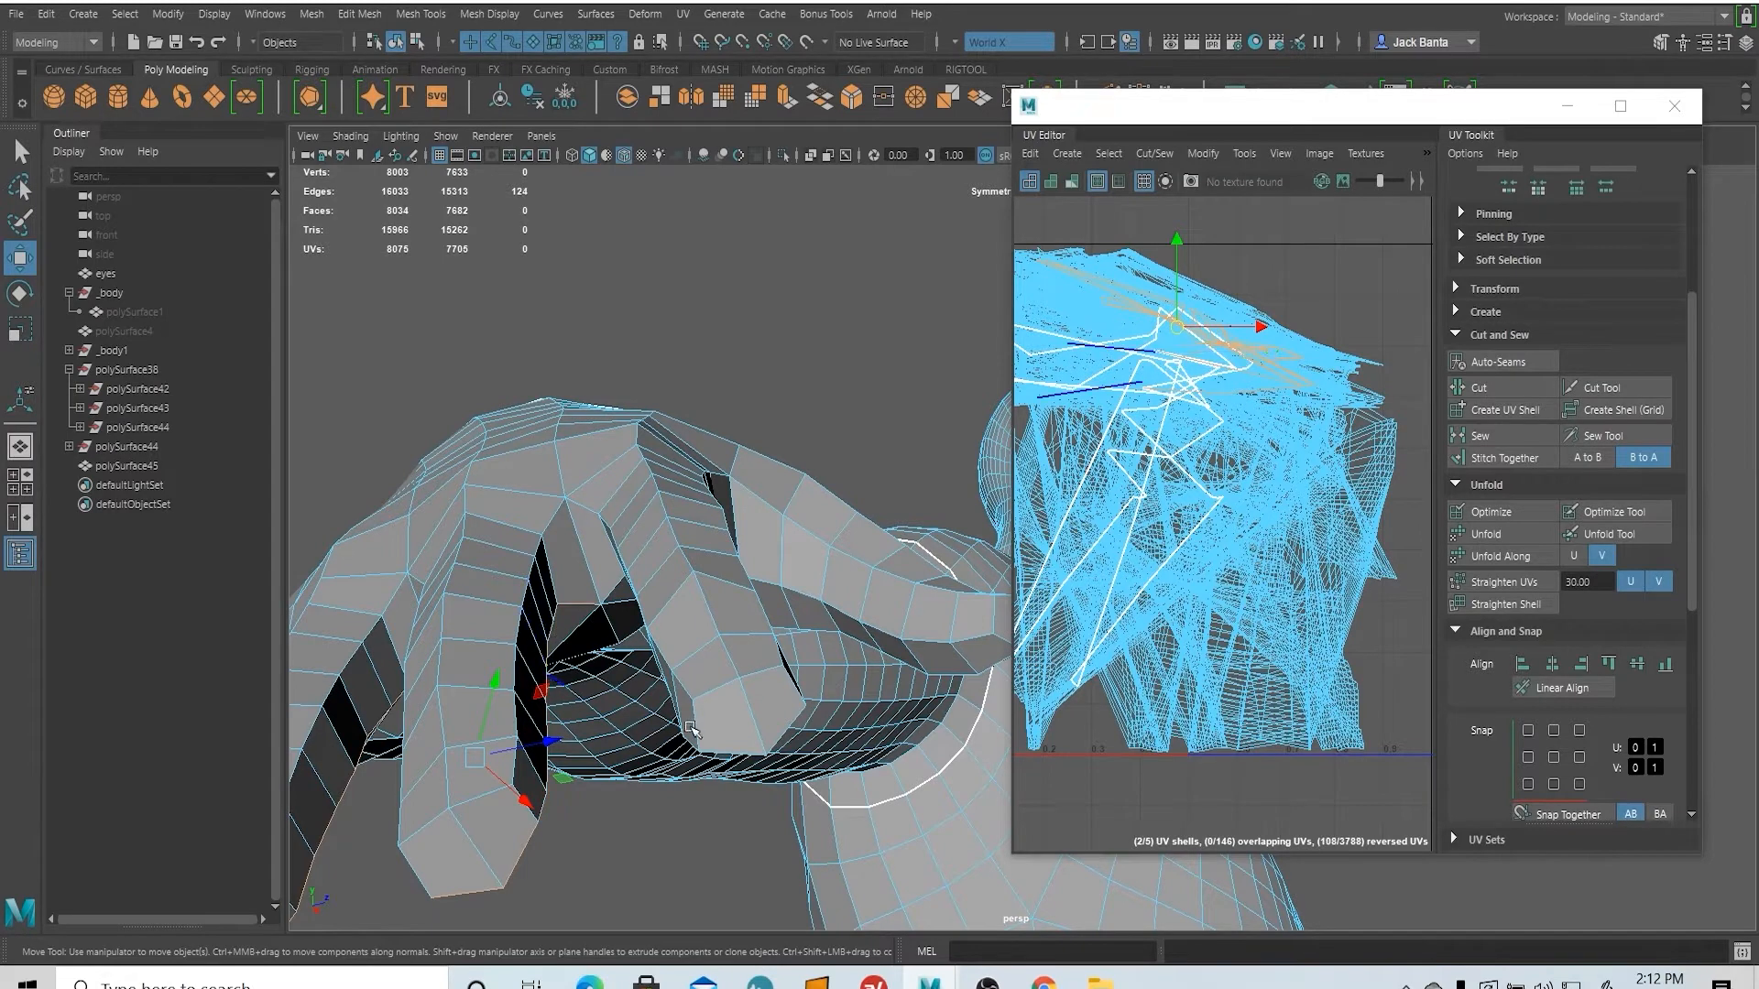
left_click_drag(547, 641, 652, 652, "alt")
double_click(652, 653, "shift")
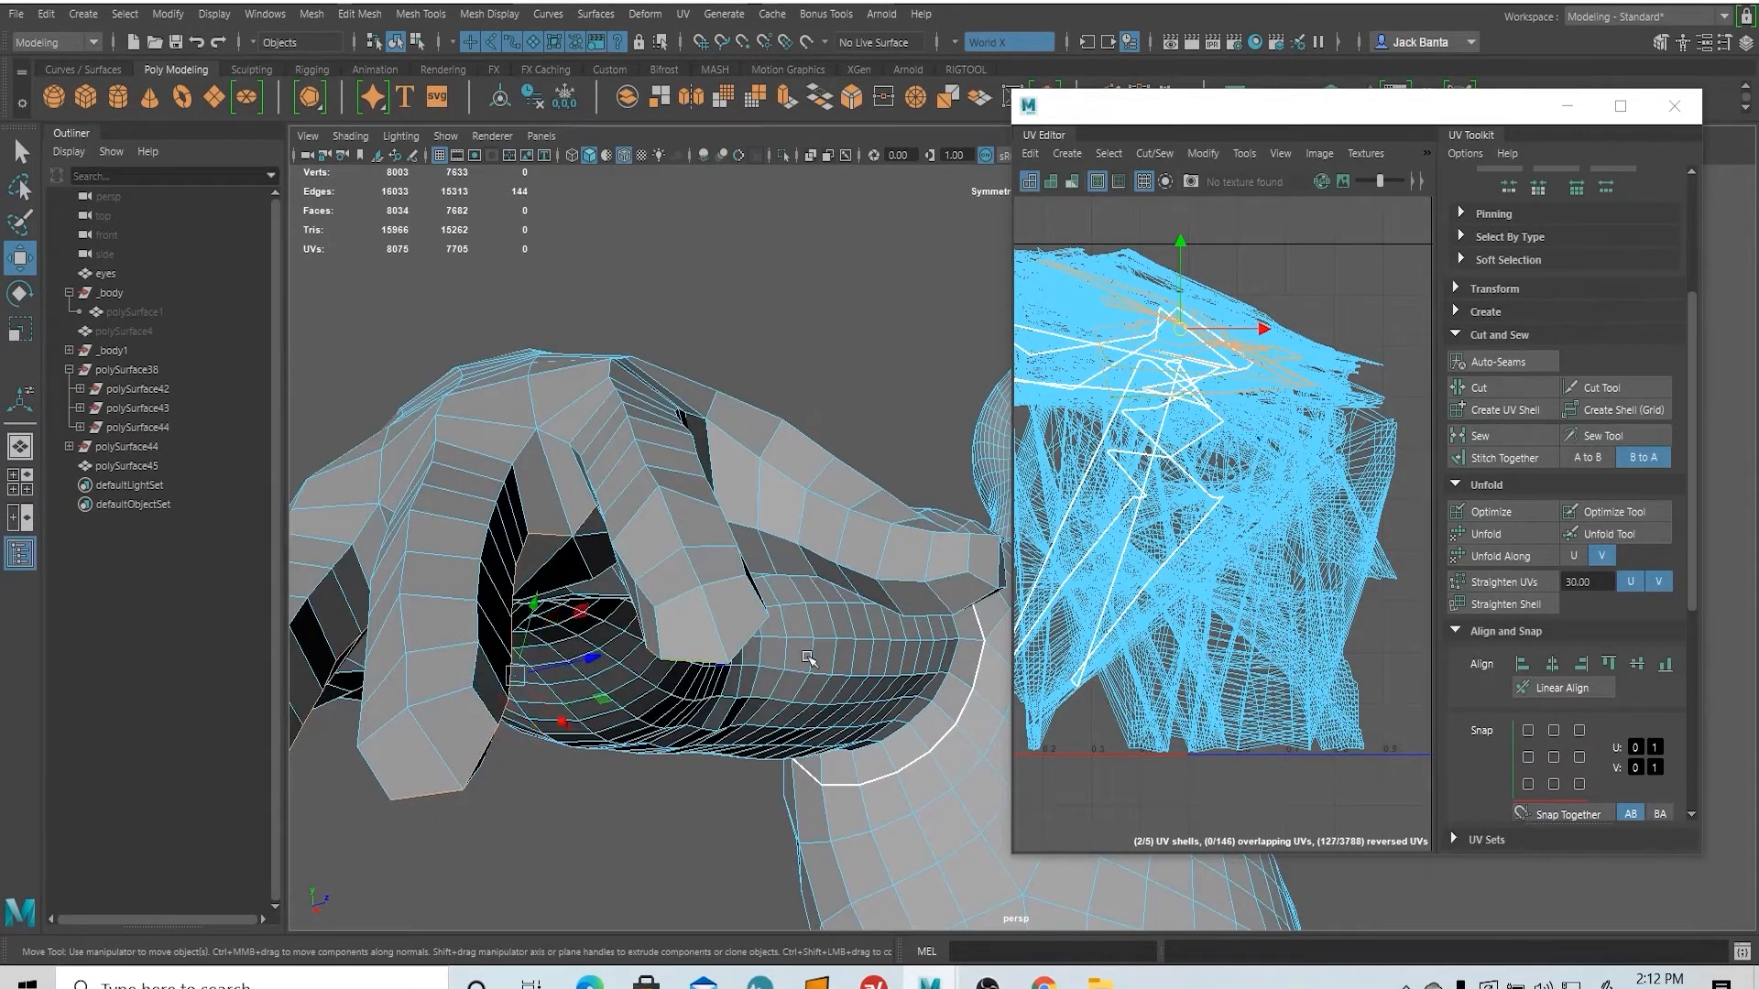
- Continue the hand's seam selection from the index finger across the web to the side of the thumb
left_click_drag(810, 659, 693, 623, "alt")
double_click(717, 713, "shift")
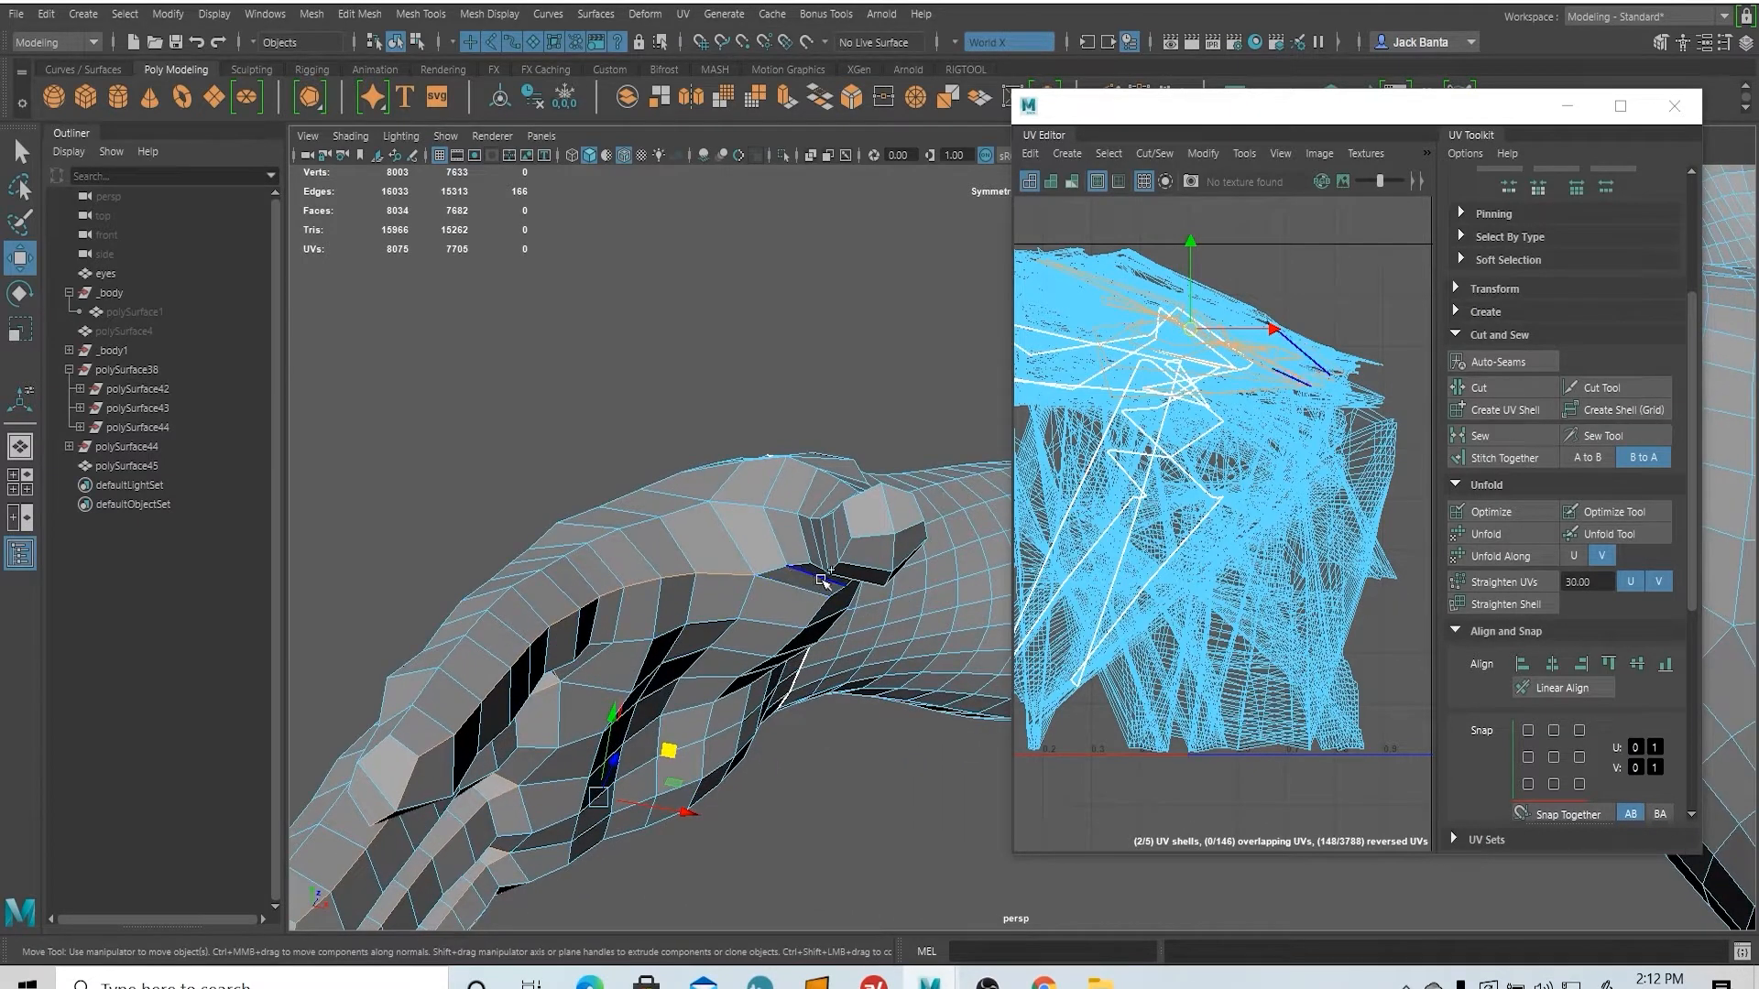
double_click(846, 553, "shift")
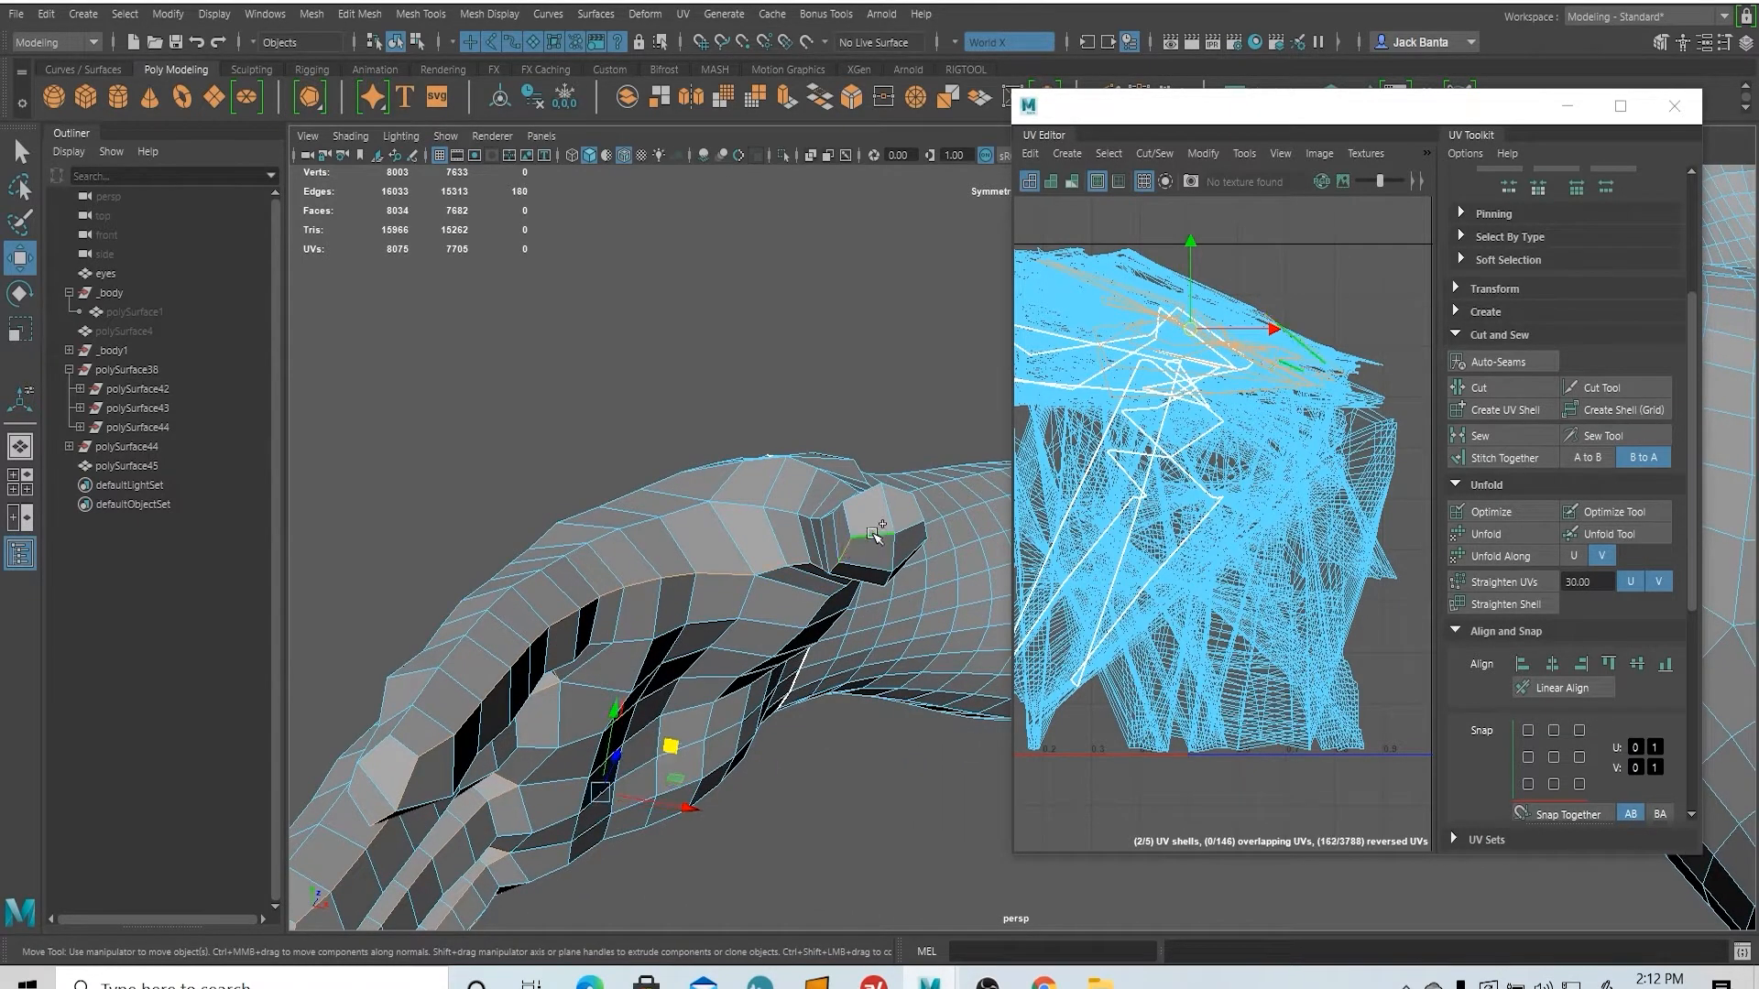
- Add the edges from the thumb tip up to the wrist seam and cut the UVs along all selected hand edges
left_click_drag(846, 553, 518, 538, "alt")
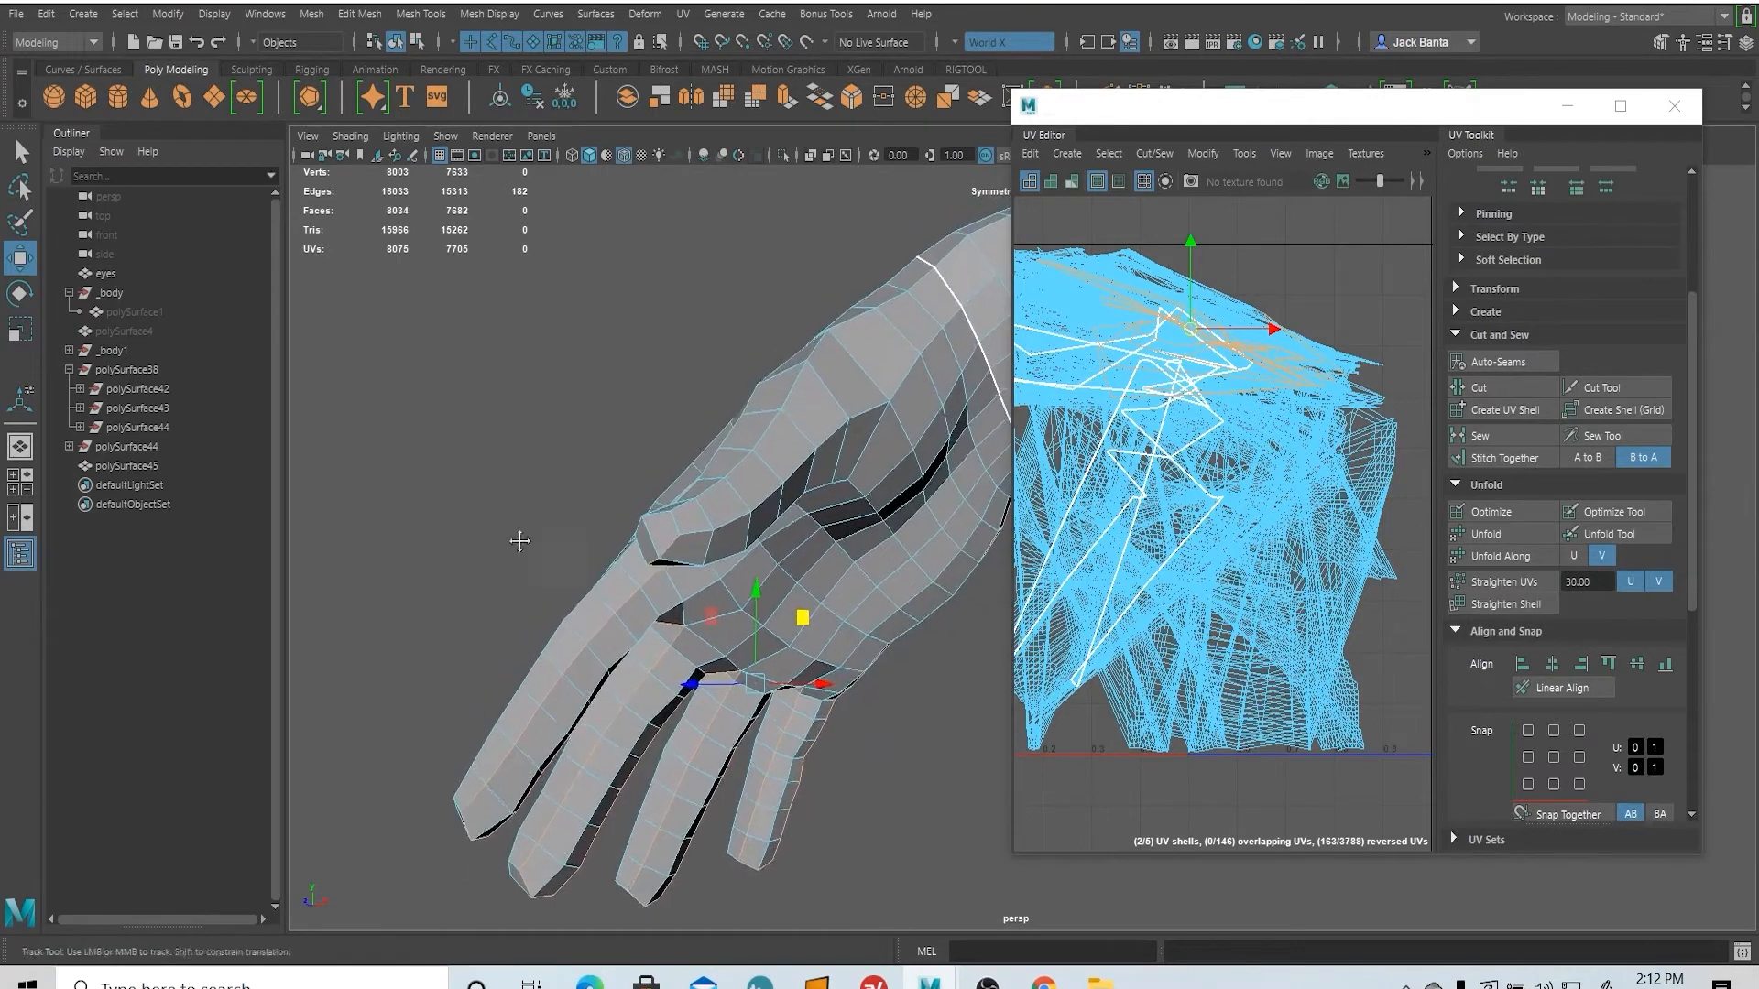
middle_click_drag(518, 538, 393, 707, "alt")
left_click(534, 730, "shift")
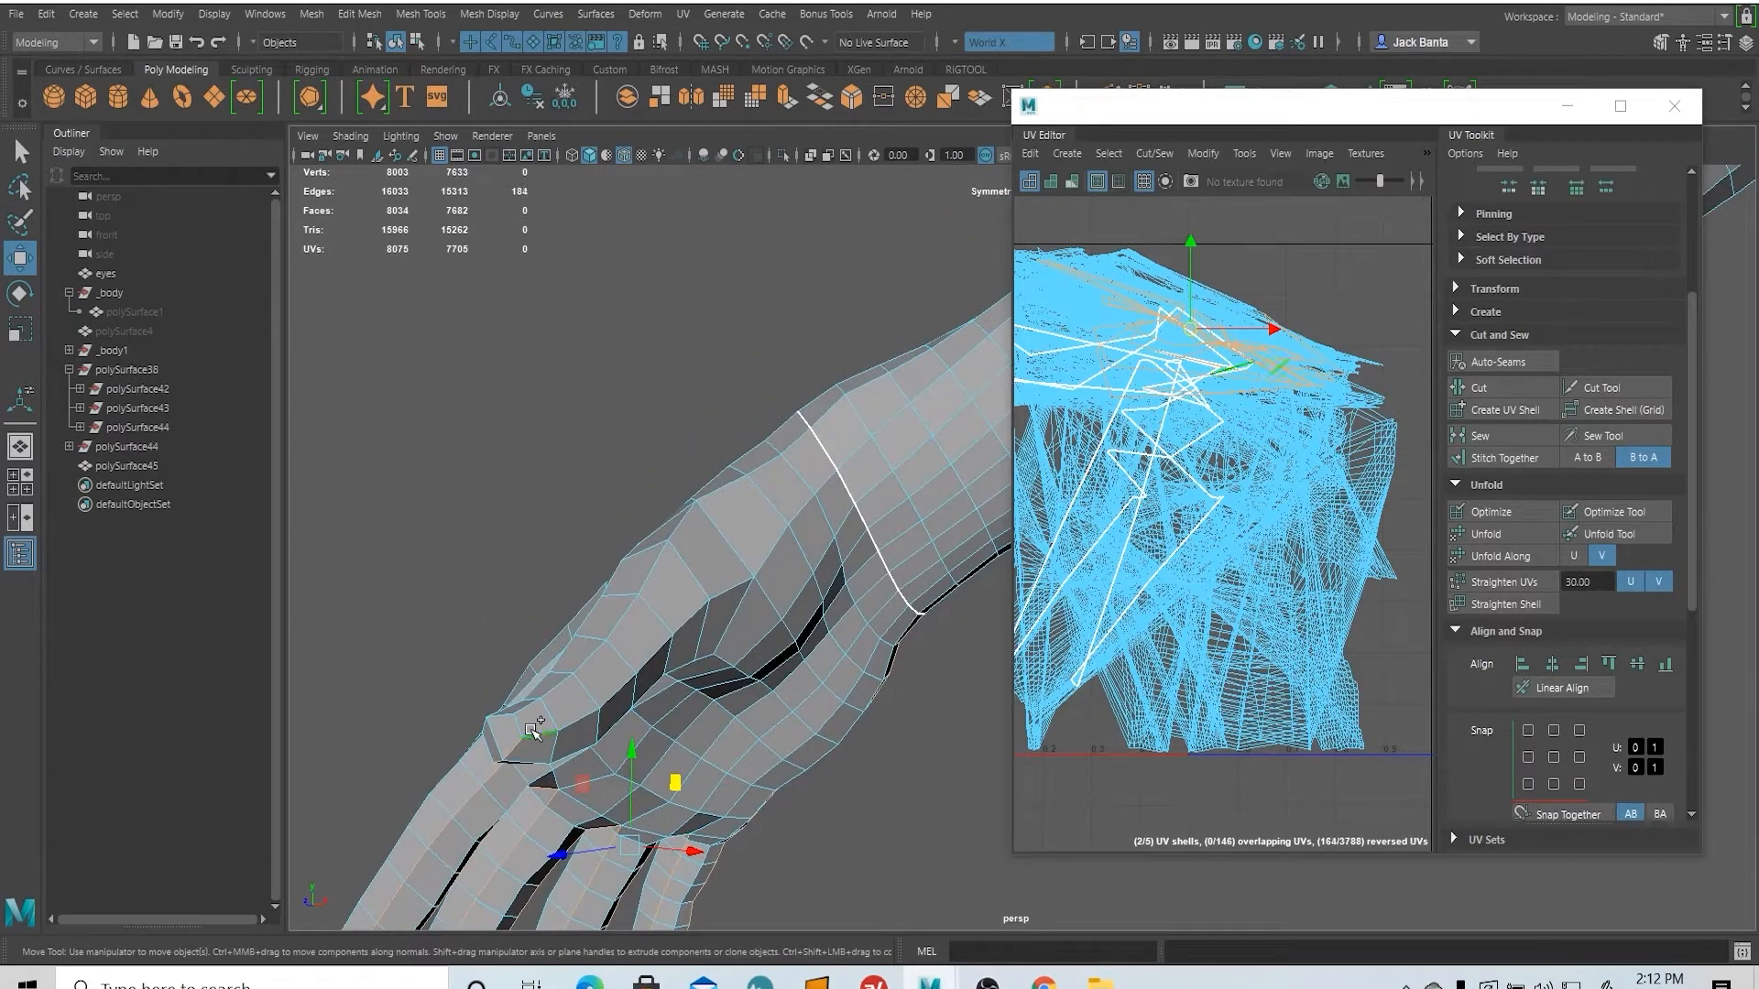
left_click(724, 593, "shift")
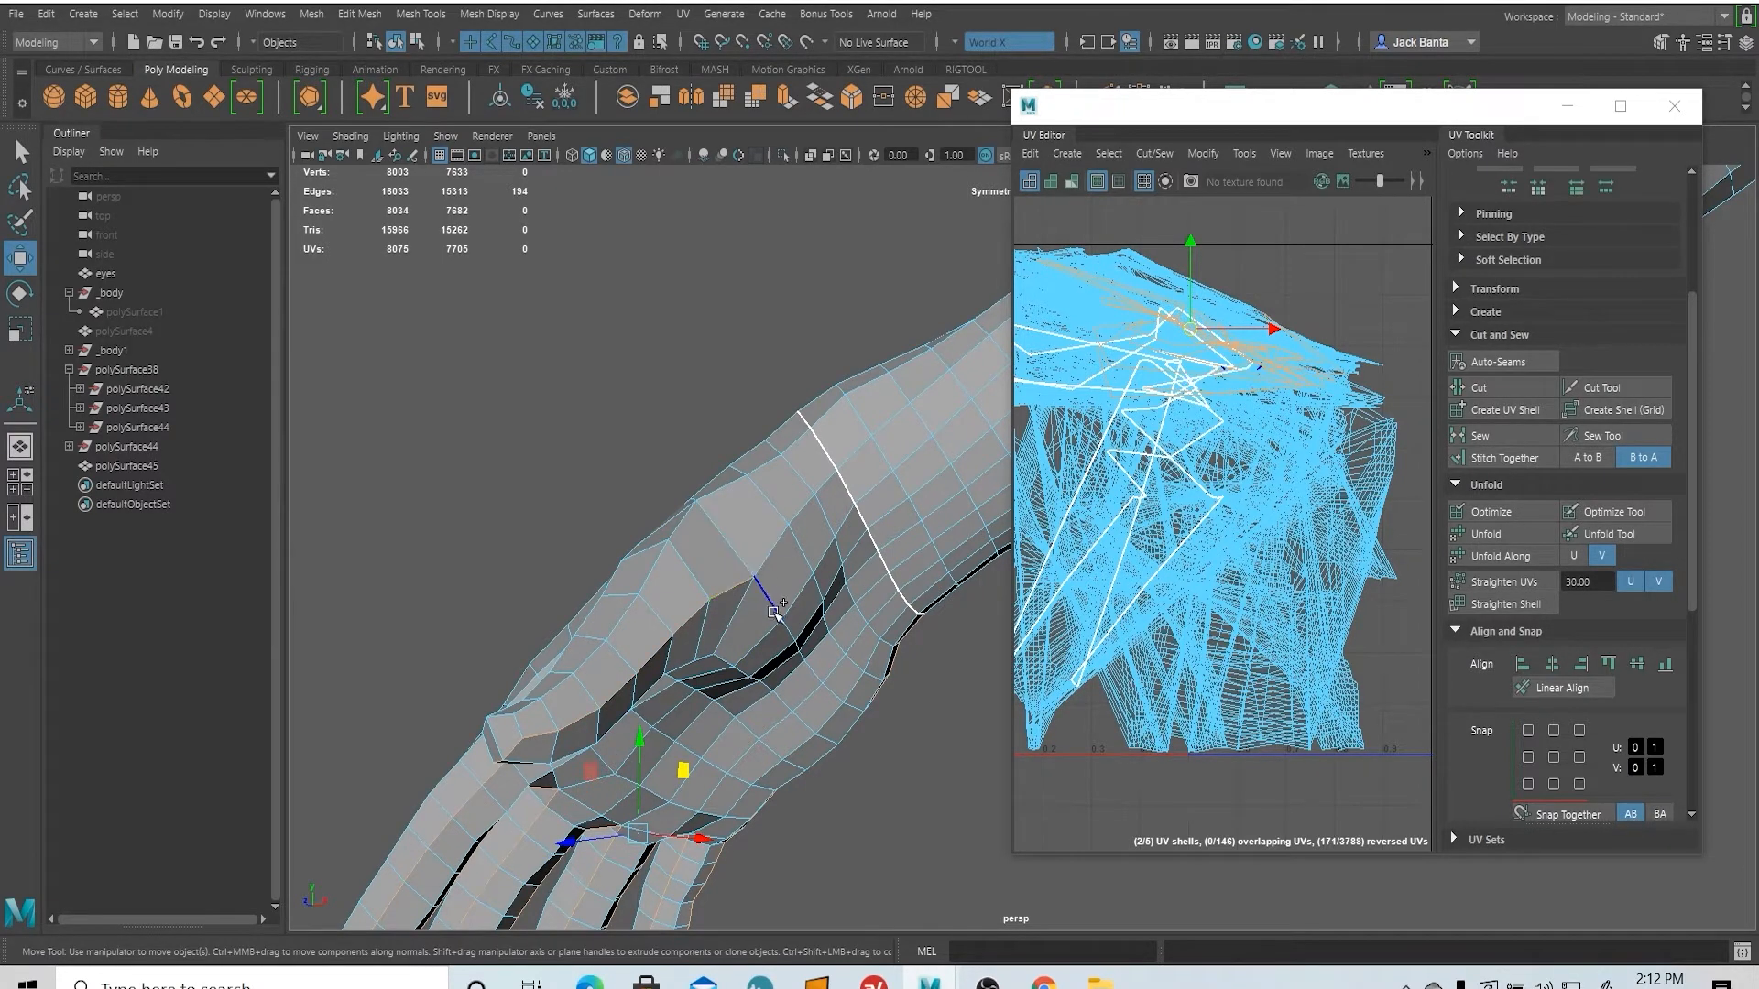
left_click(769, 550, "shift")
left_click(800, 510, "shift")
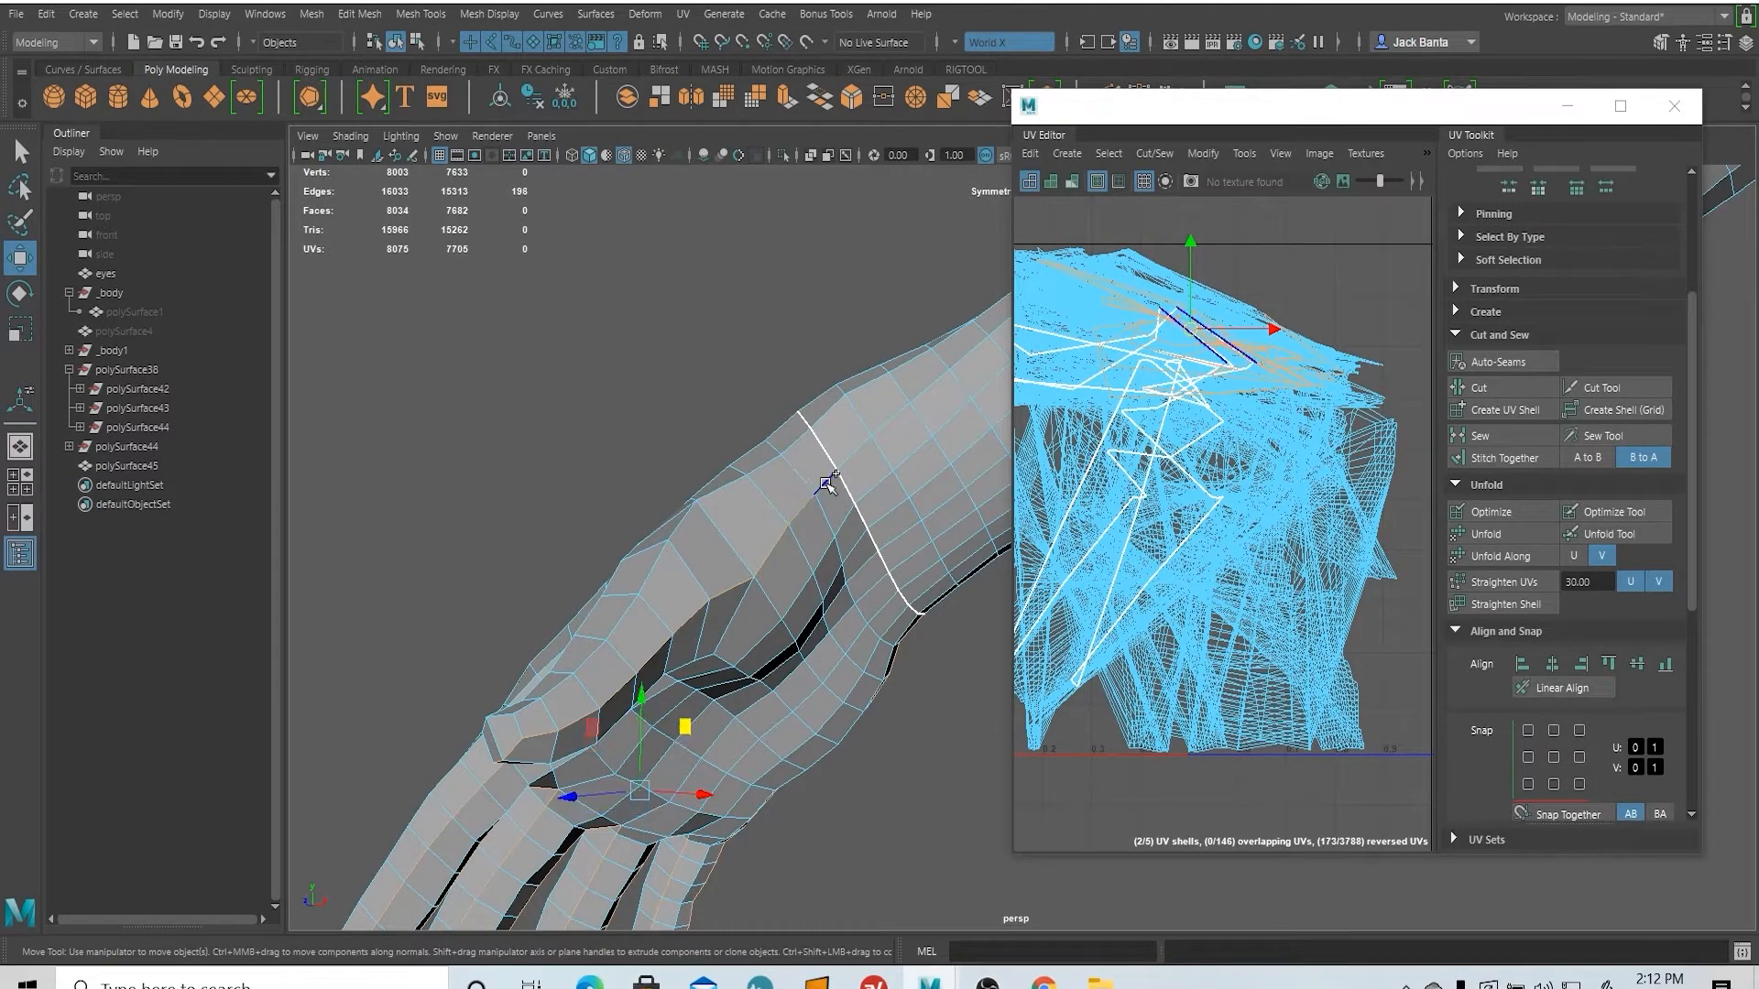
left_click(827, 481, "shift")
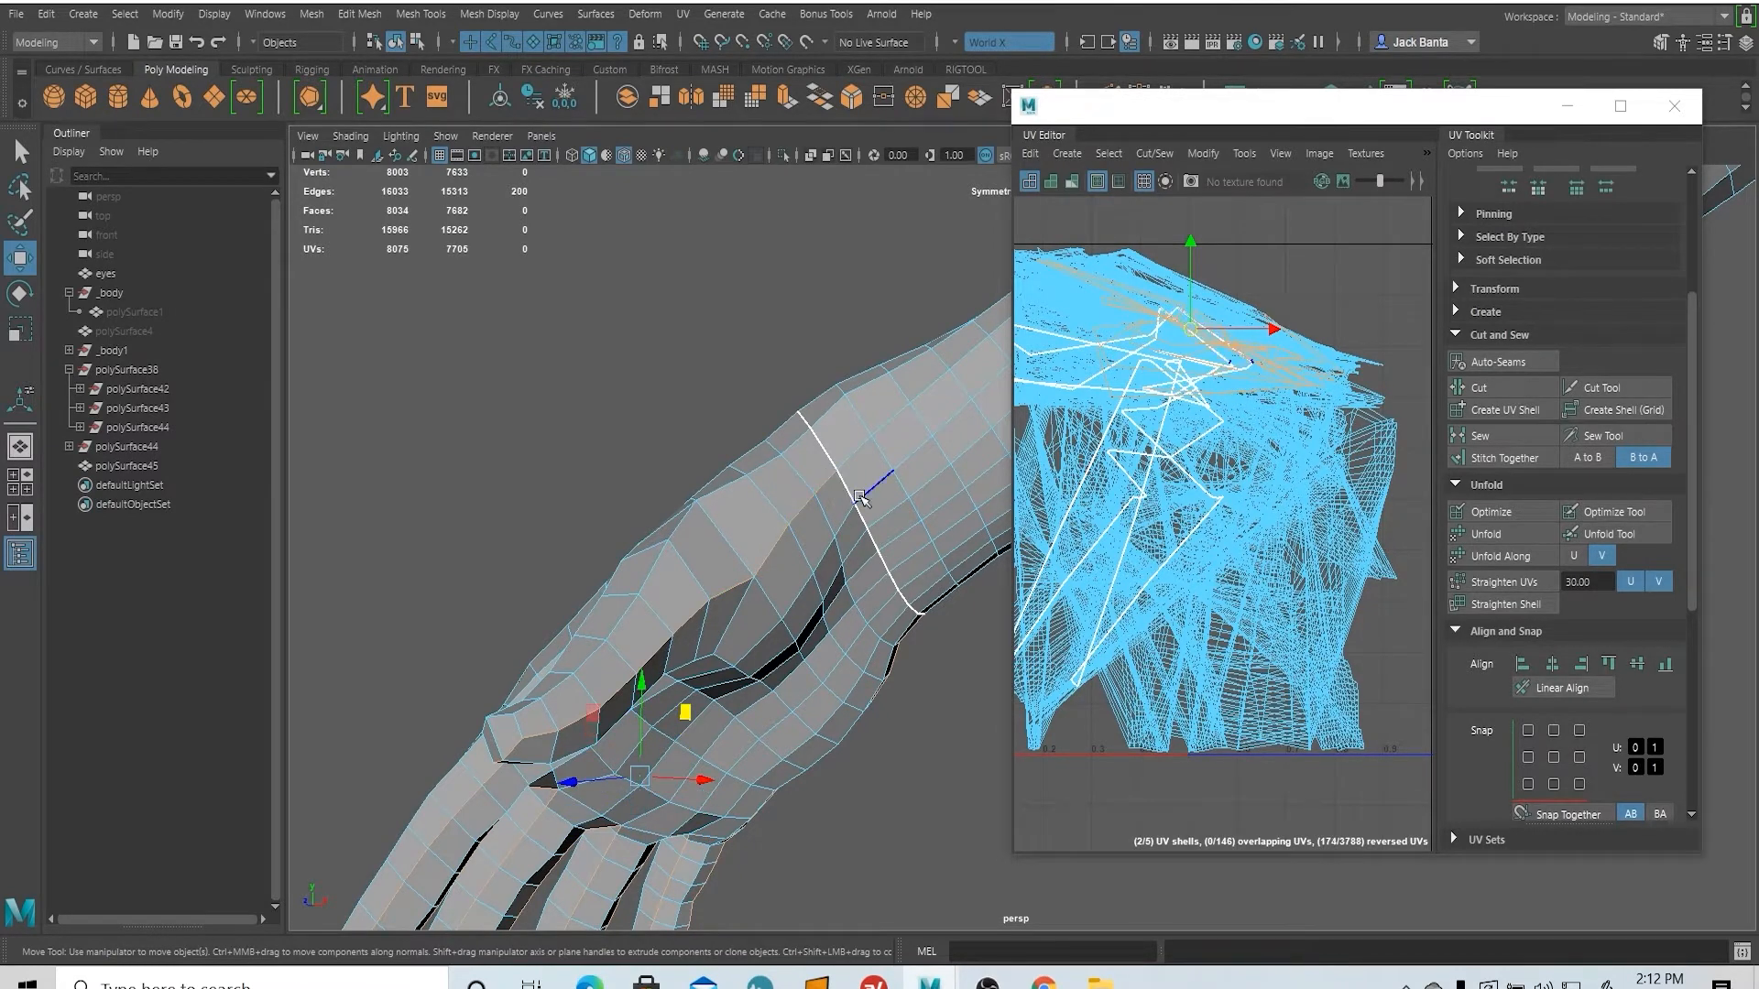
left_click(1526, 389)
left_click(632, 291)
scroll(628, 404, "down", 5)
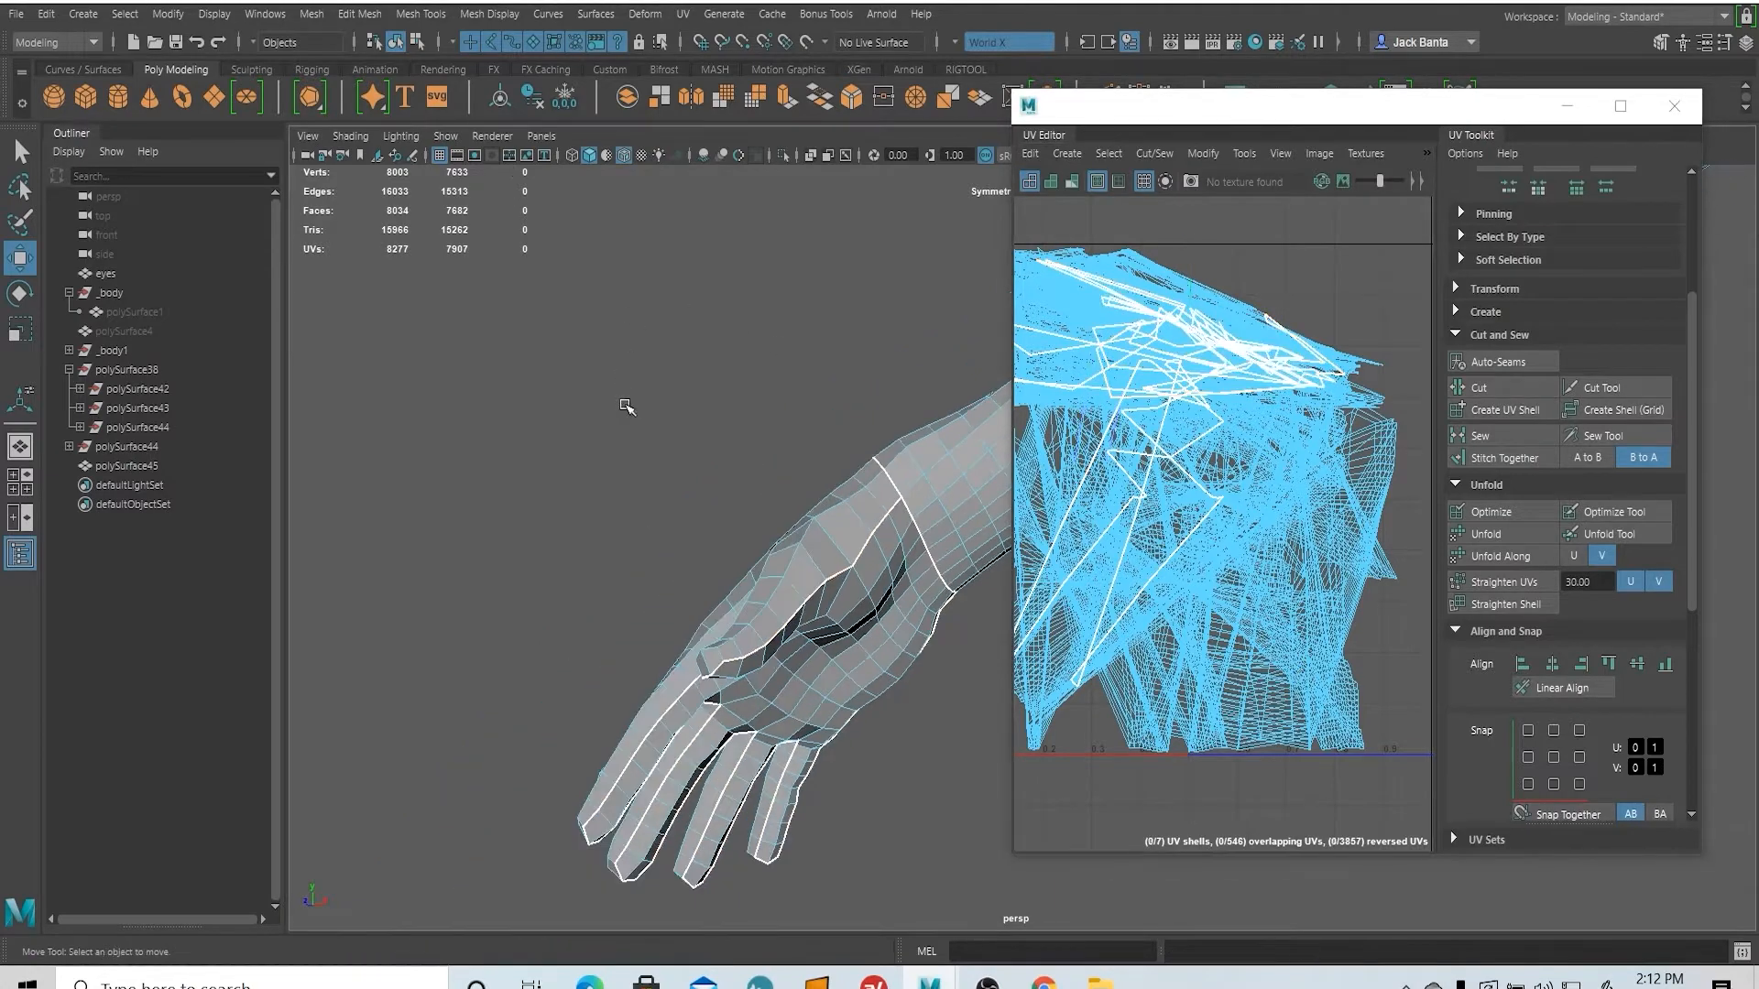
- Cut a lengthwise UV seam along an edge loop on the arm, from the shoulder seam to the wrist seam
left_click_drag(643, 471, 703, 468, "alt")
left_click(972, 503)
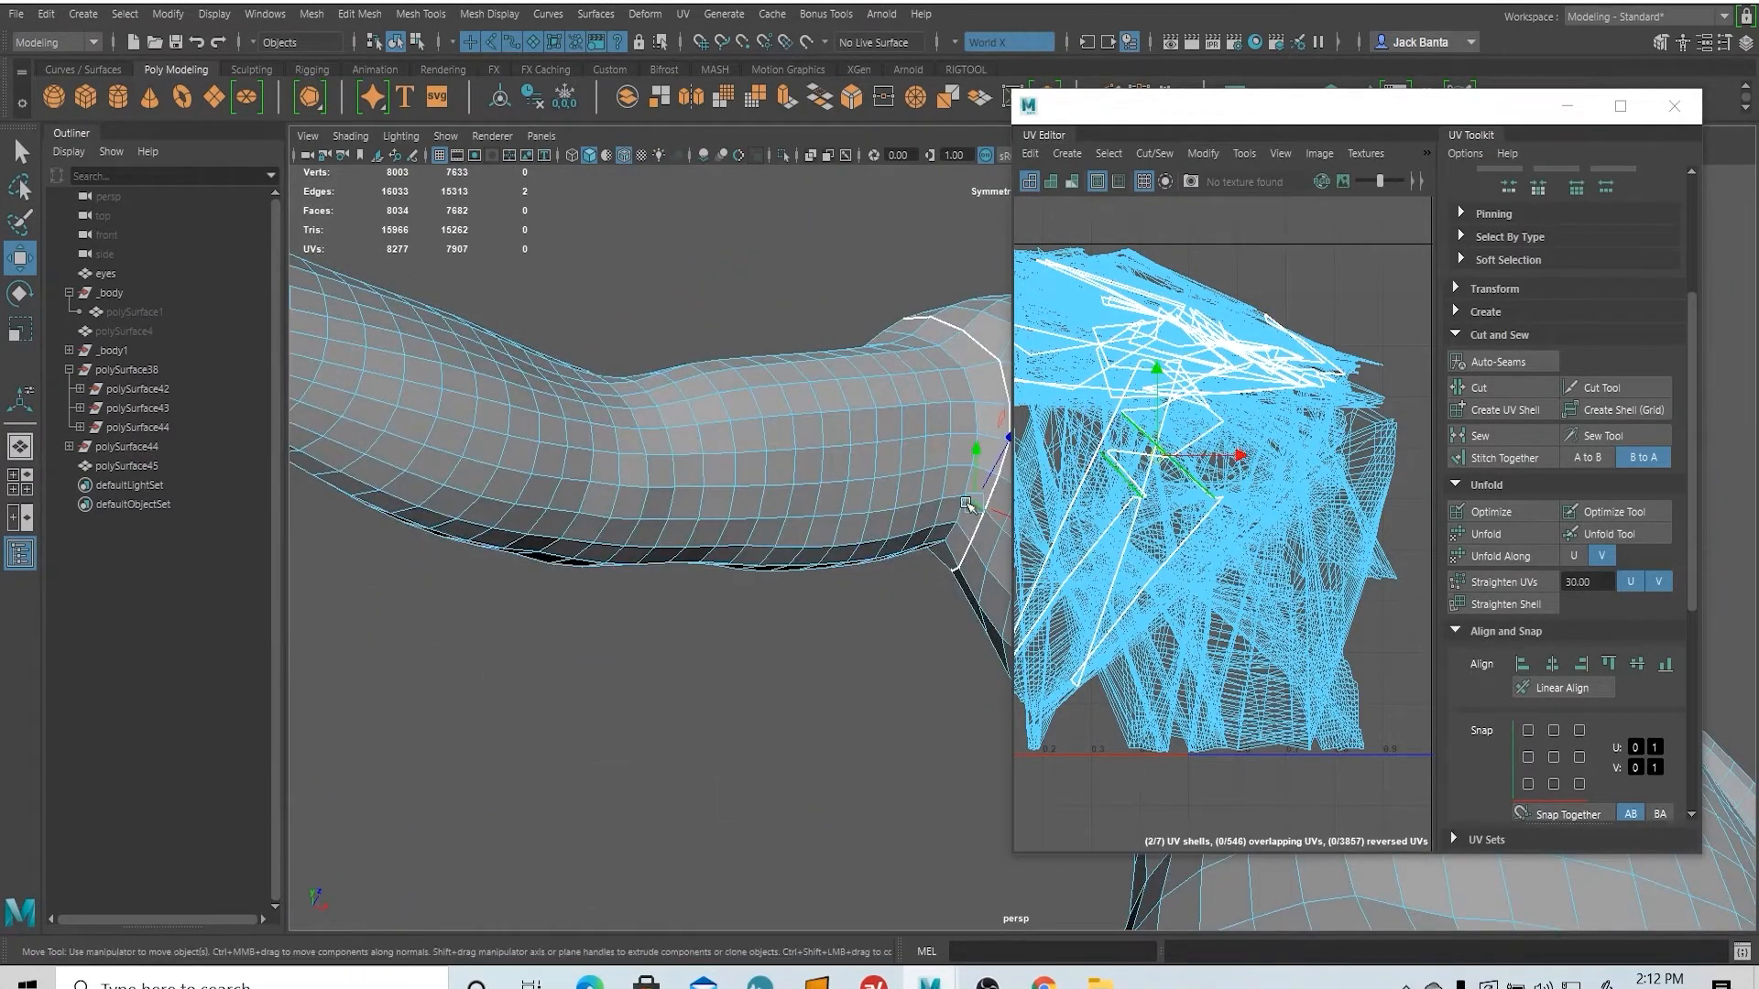
left_click_drag(903, 493, 680, 514, "alt")
middle_click_drag(679, 515, 770, 509, "alt")
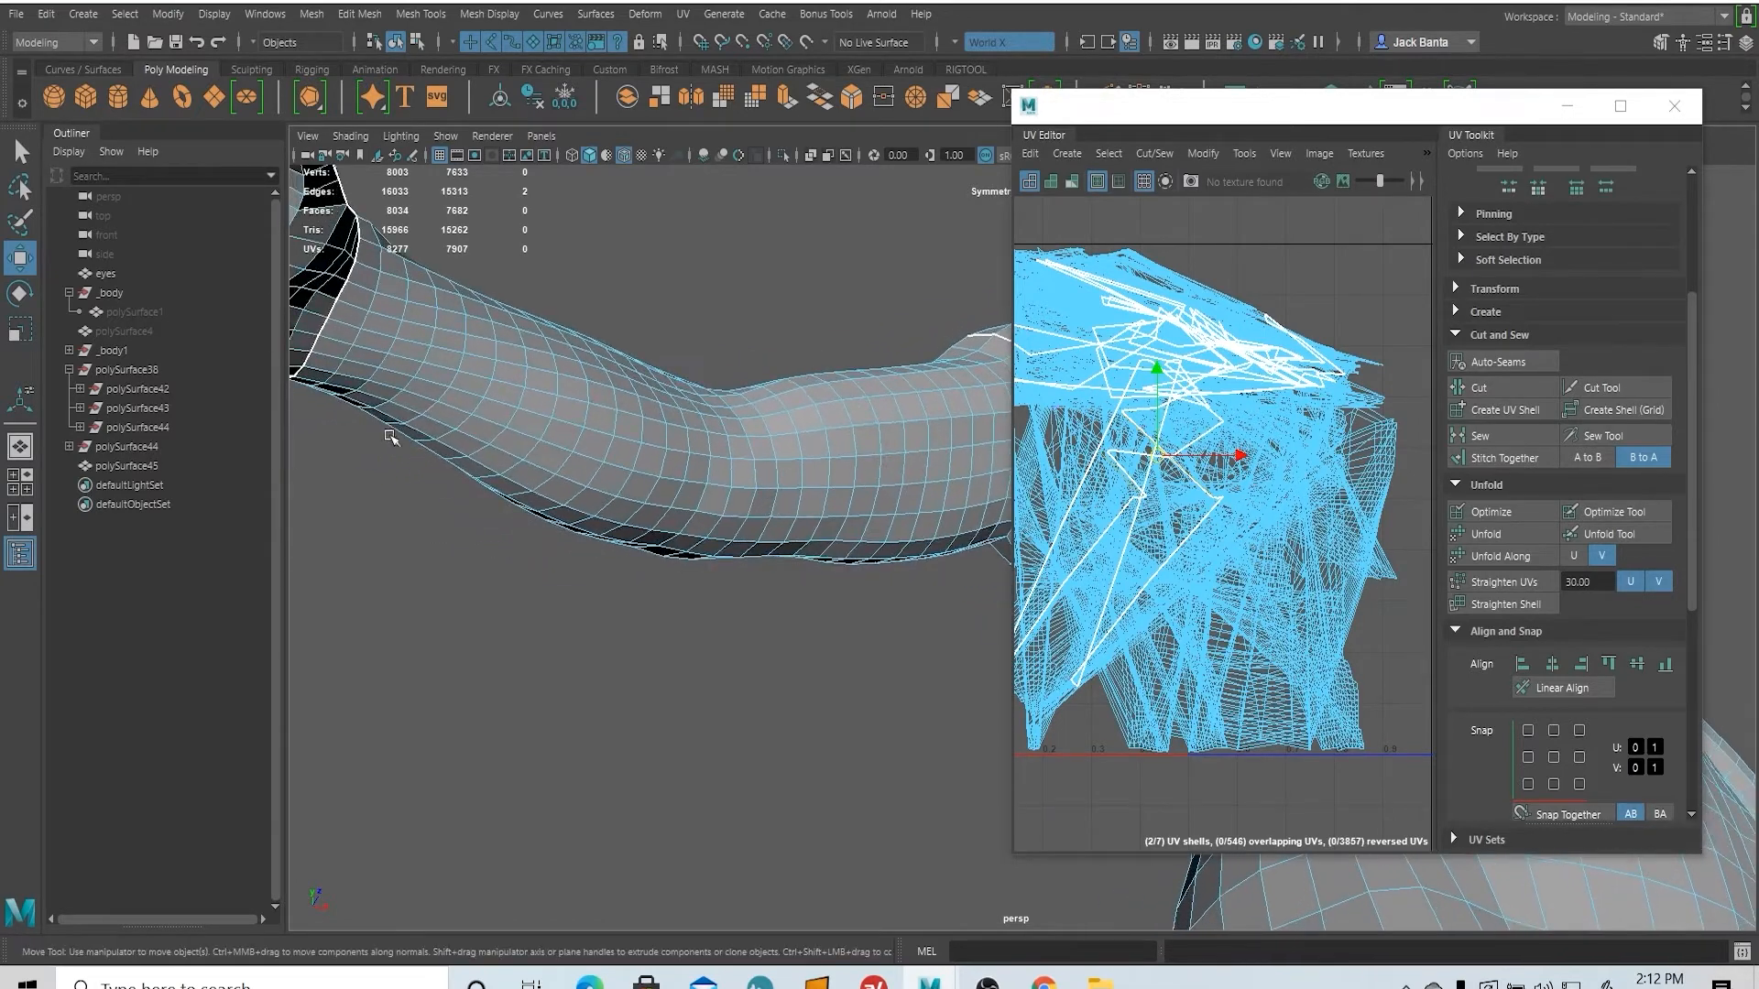
double_click(548, 467)
left_click_drag(550, 469, 518, 412, "alt")
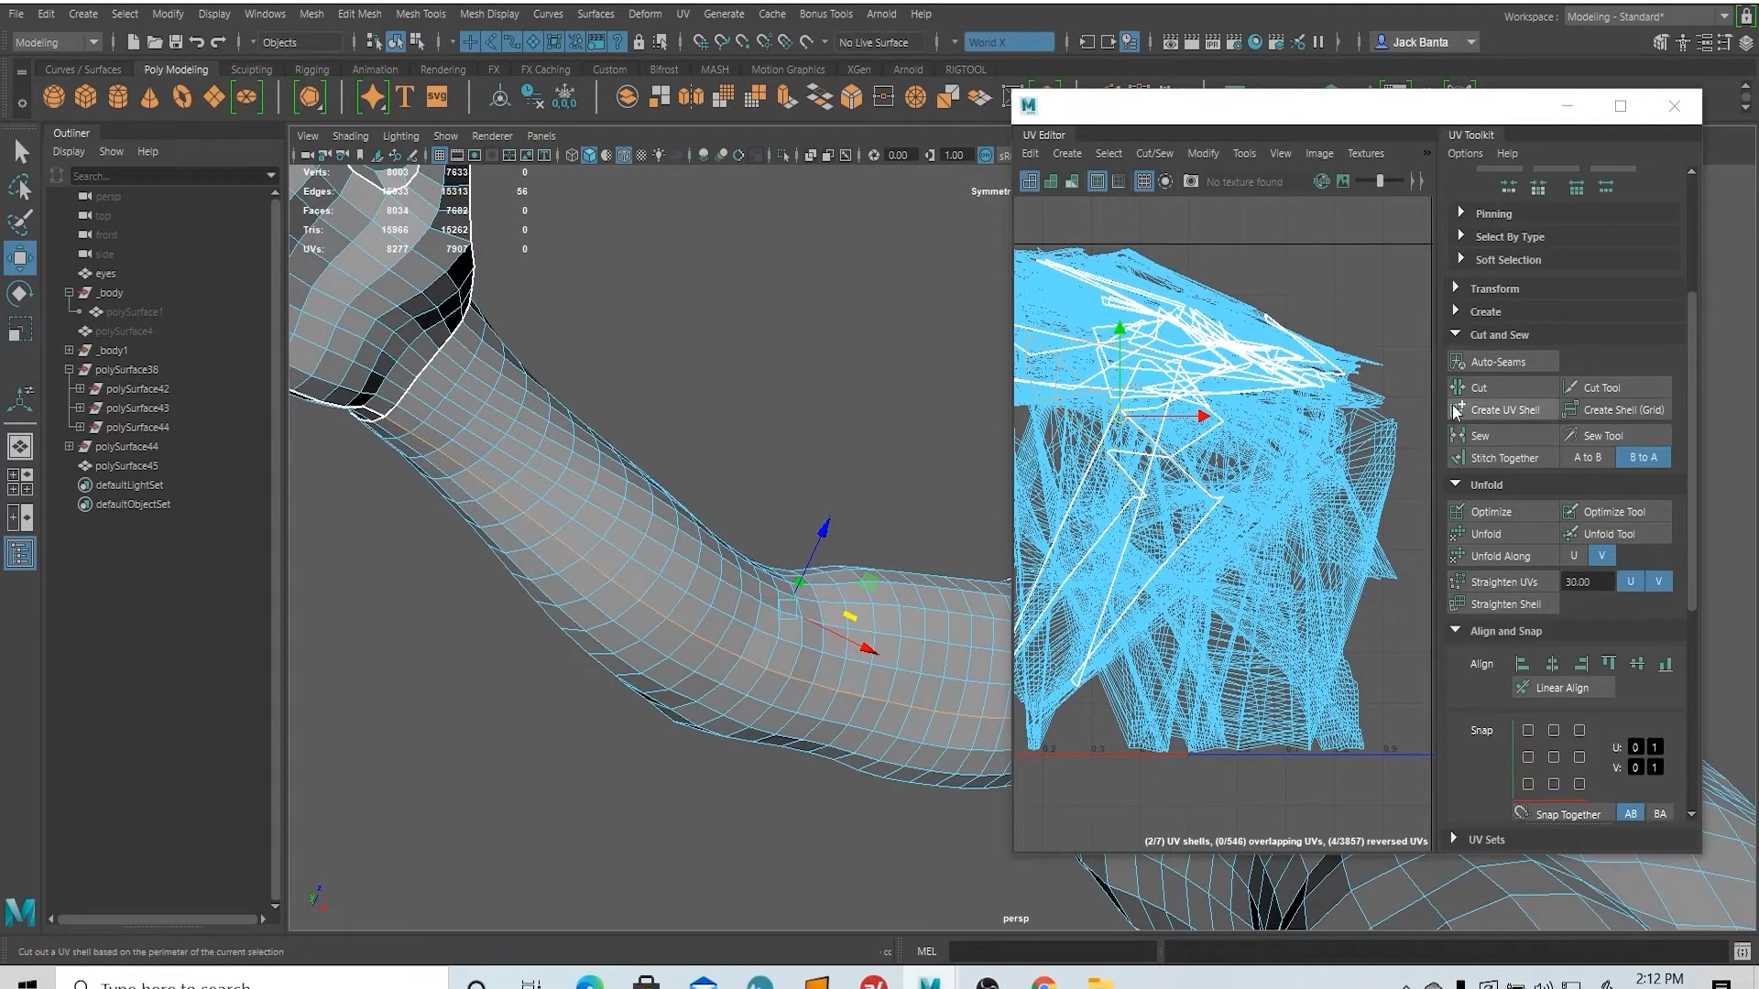
left_click(1484, 389)
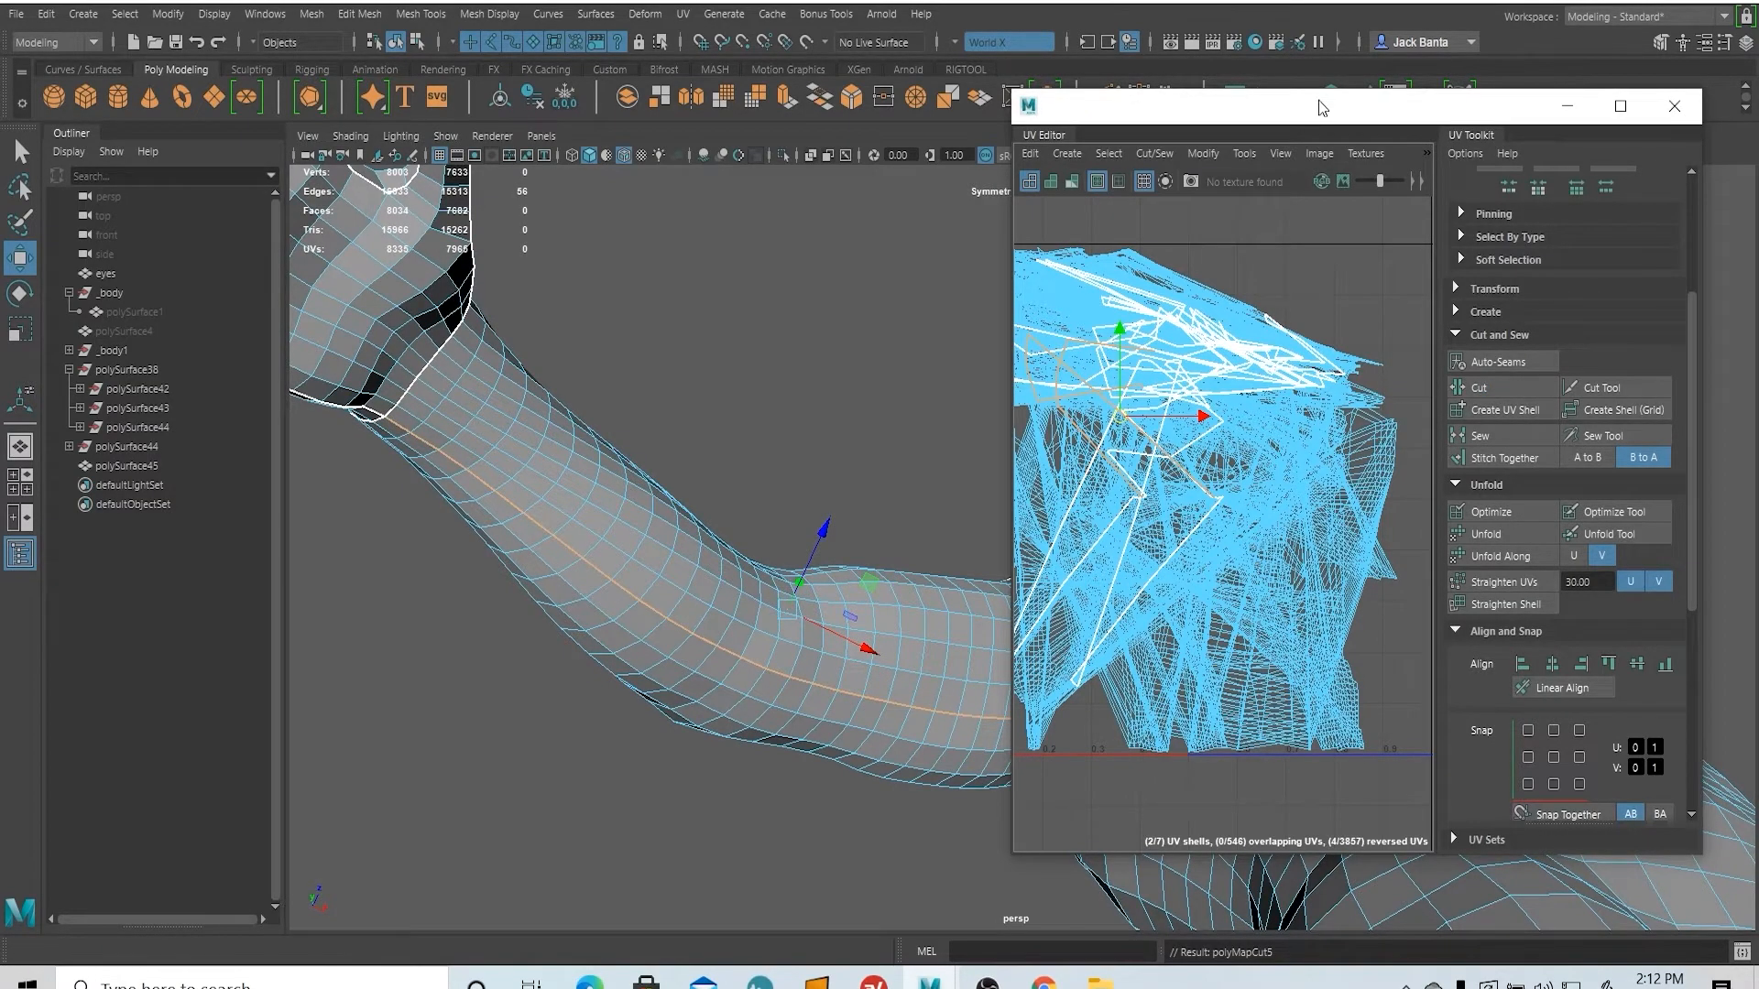
- Cut a UV seam along the edges around the top of the thigh and through the crotch, and clear the selection
left_click_drag(1317, 101, 444, 109)
left_click_drag(1119, 459, 1244, 550, "alt")
left_click(1320, 508)
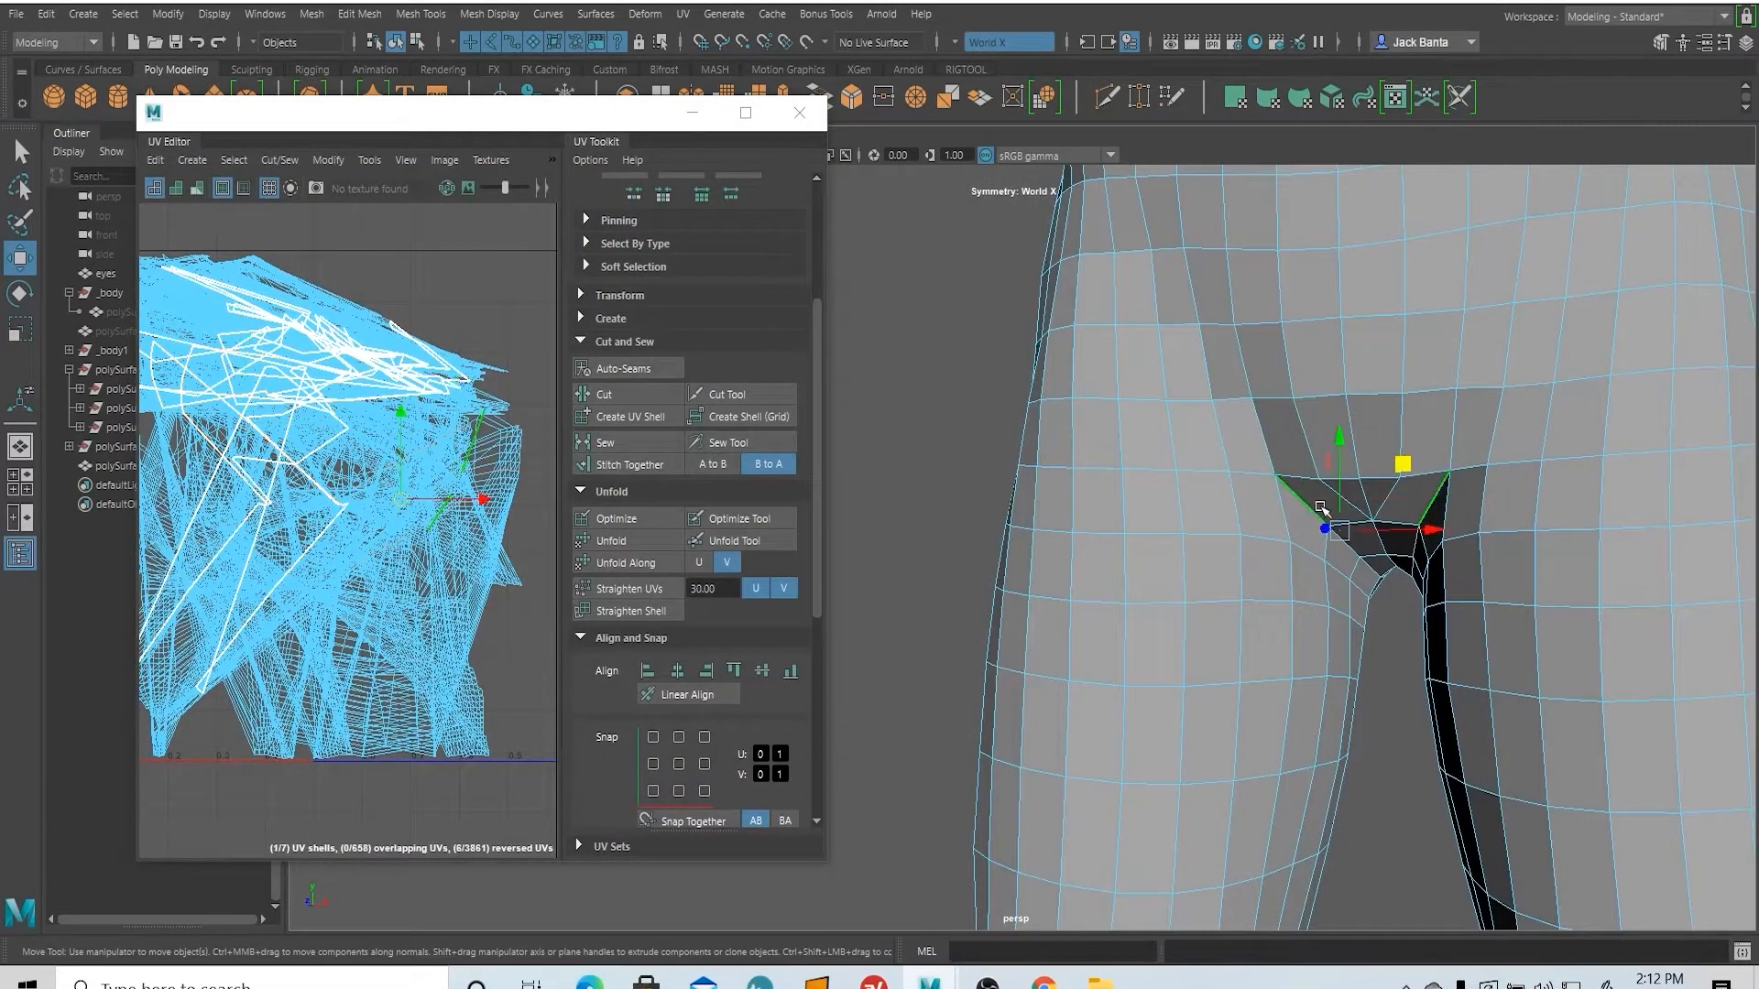
left_click(1253, 481)
left_click_drag(1253, 481, 1316, 476, "alt")
left_click(1346, 441, "shift")
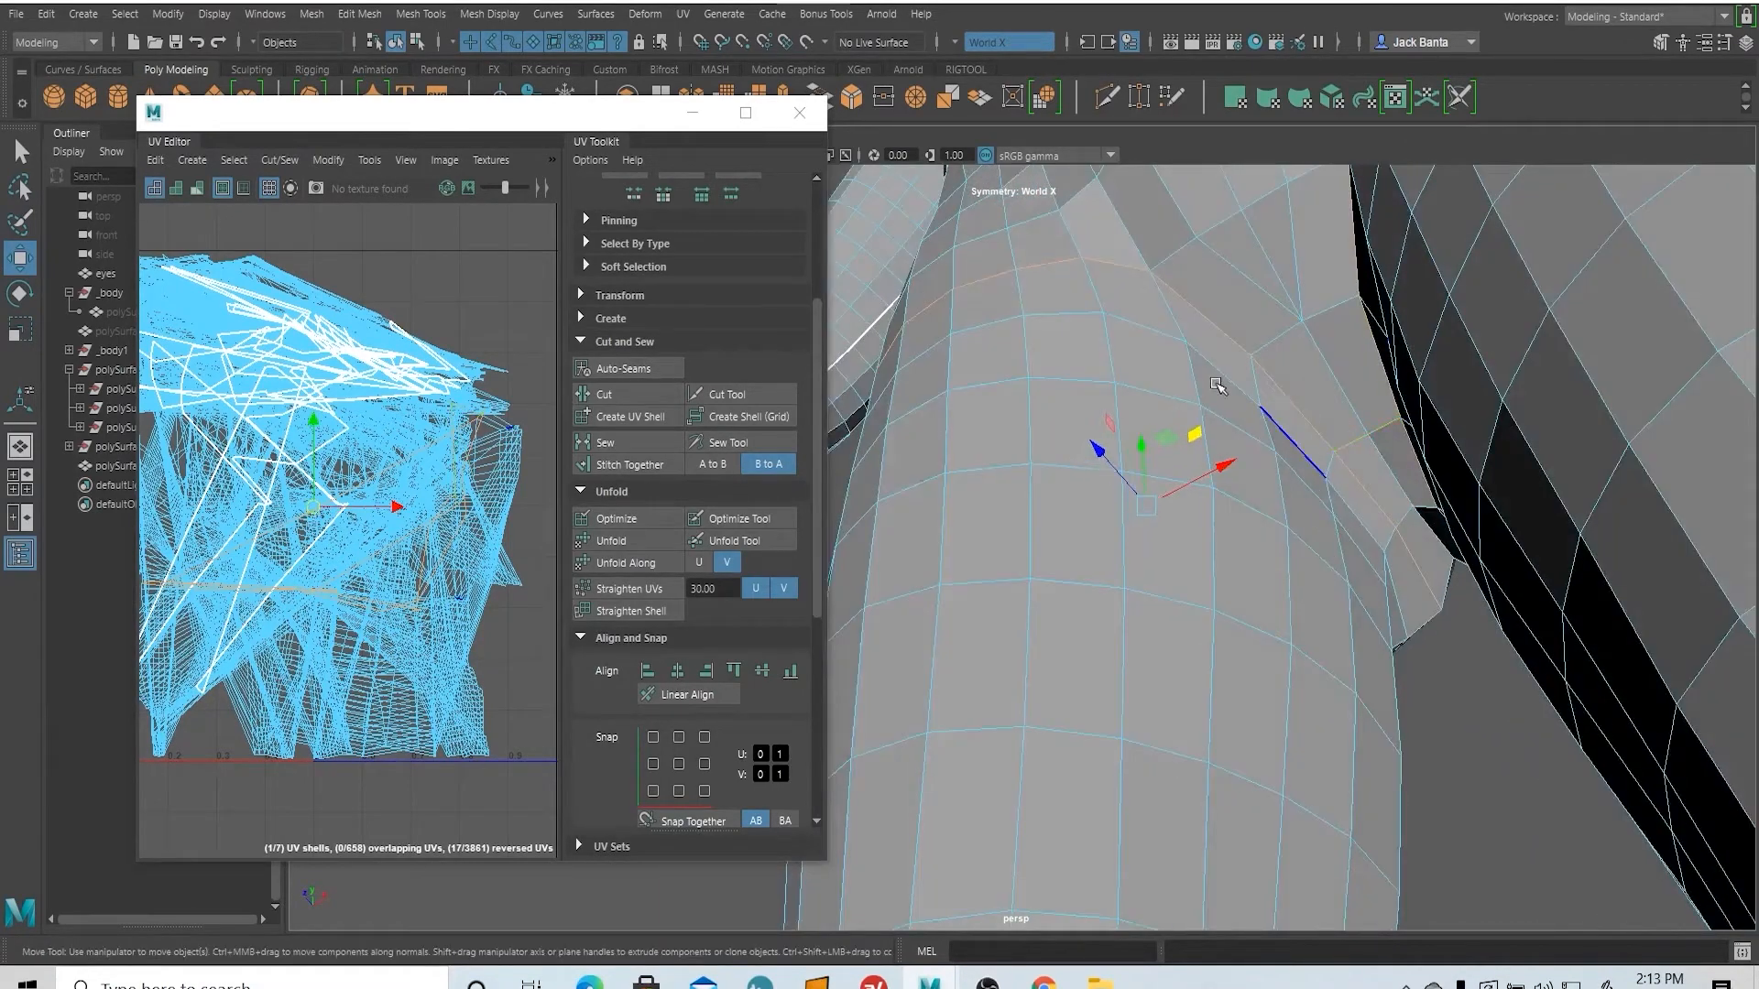
left_click_drag(1218, 389, 1008, 452, "alt")
left_click(625, 403)
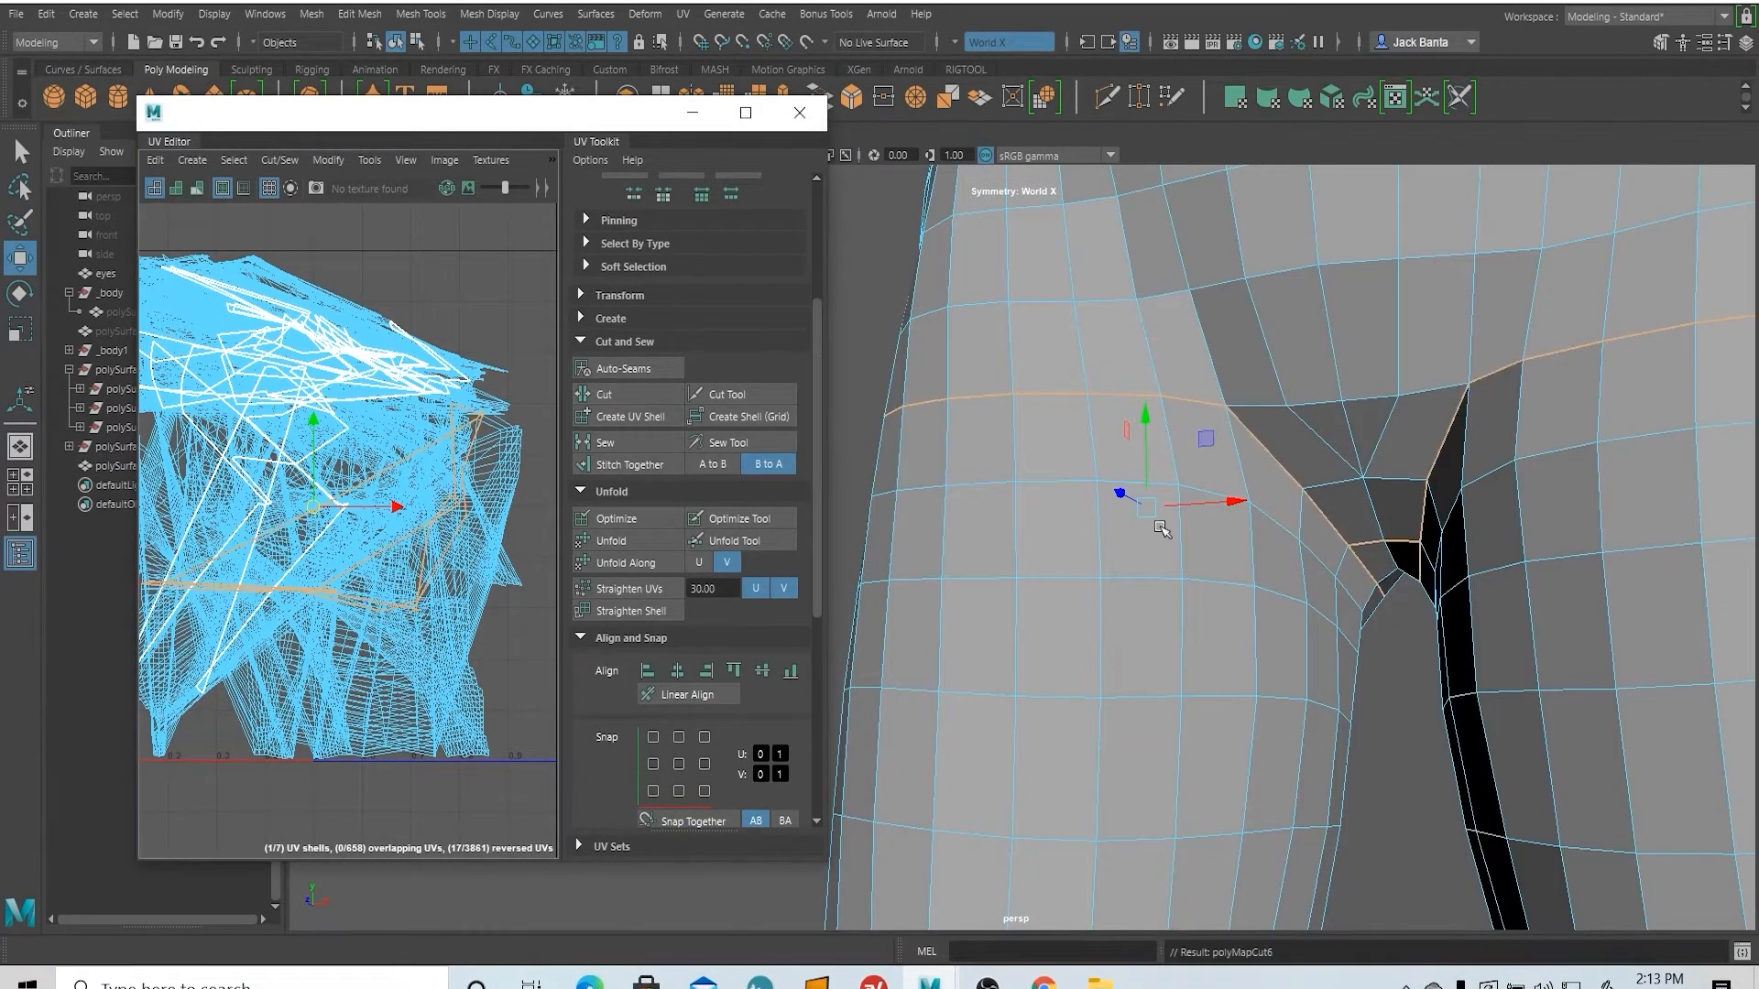
left_click_drag(1162, 518, 1077, 318, "alt")
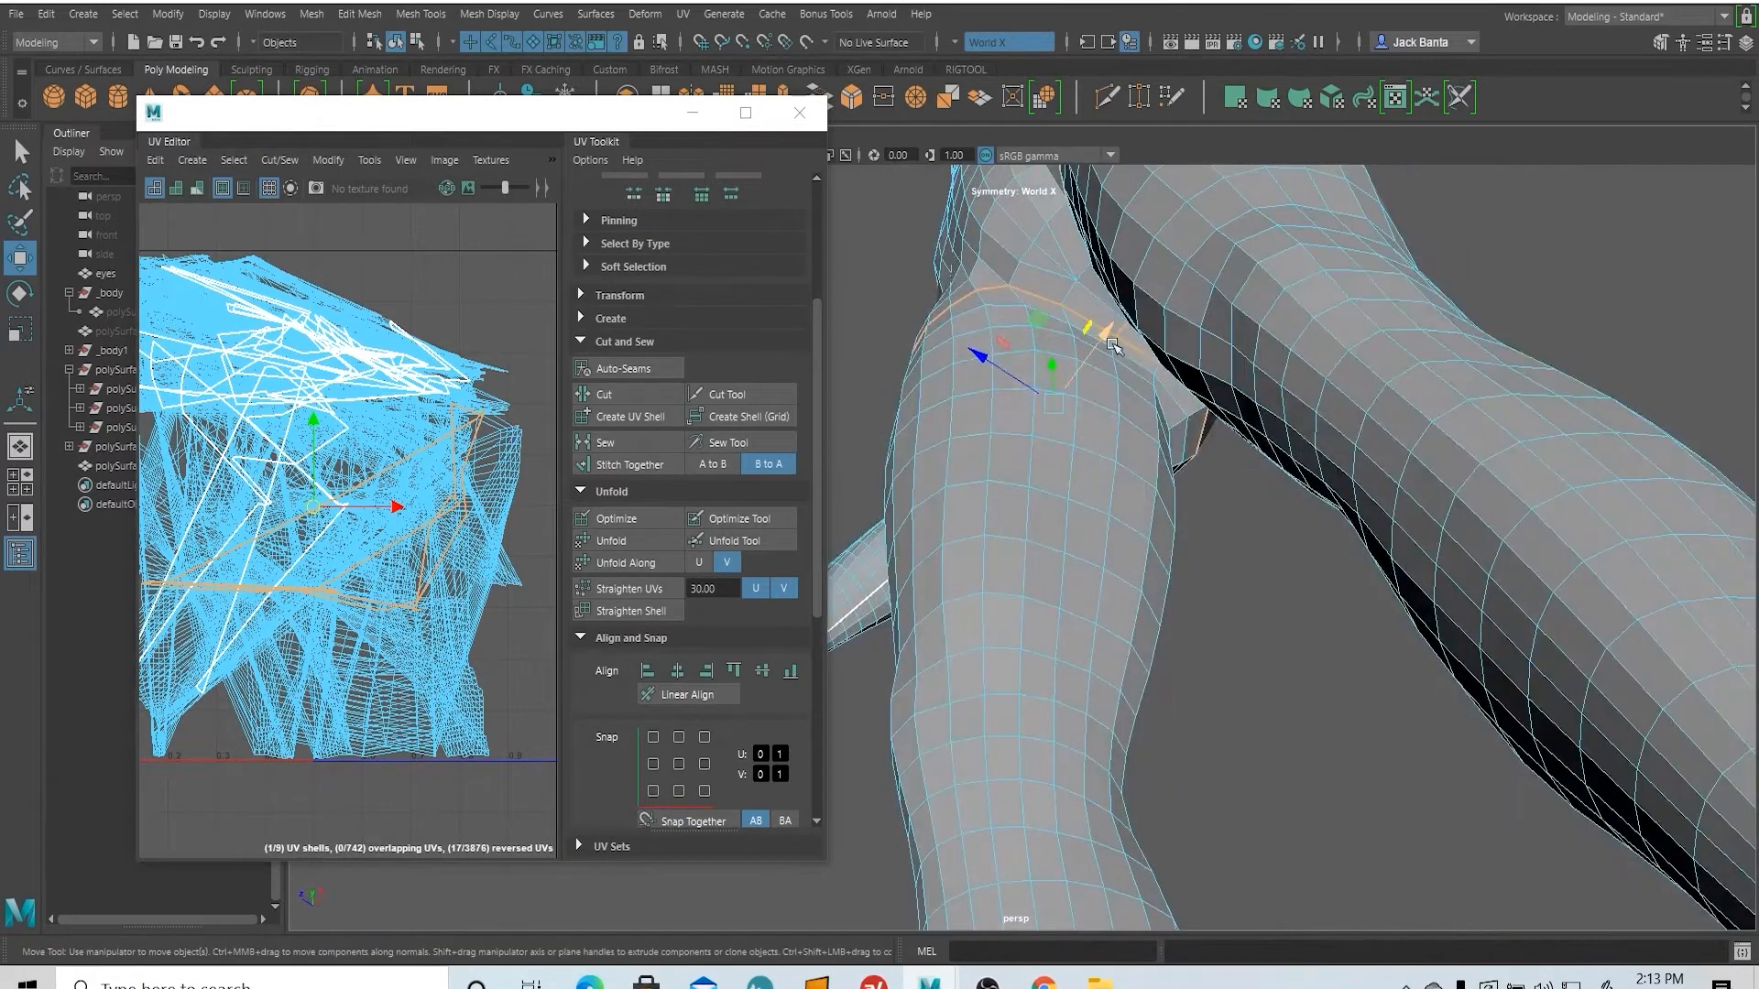
left_click(1134, 368)
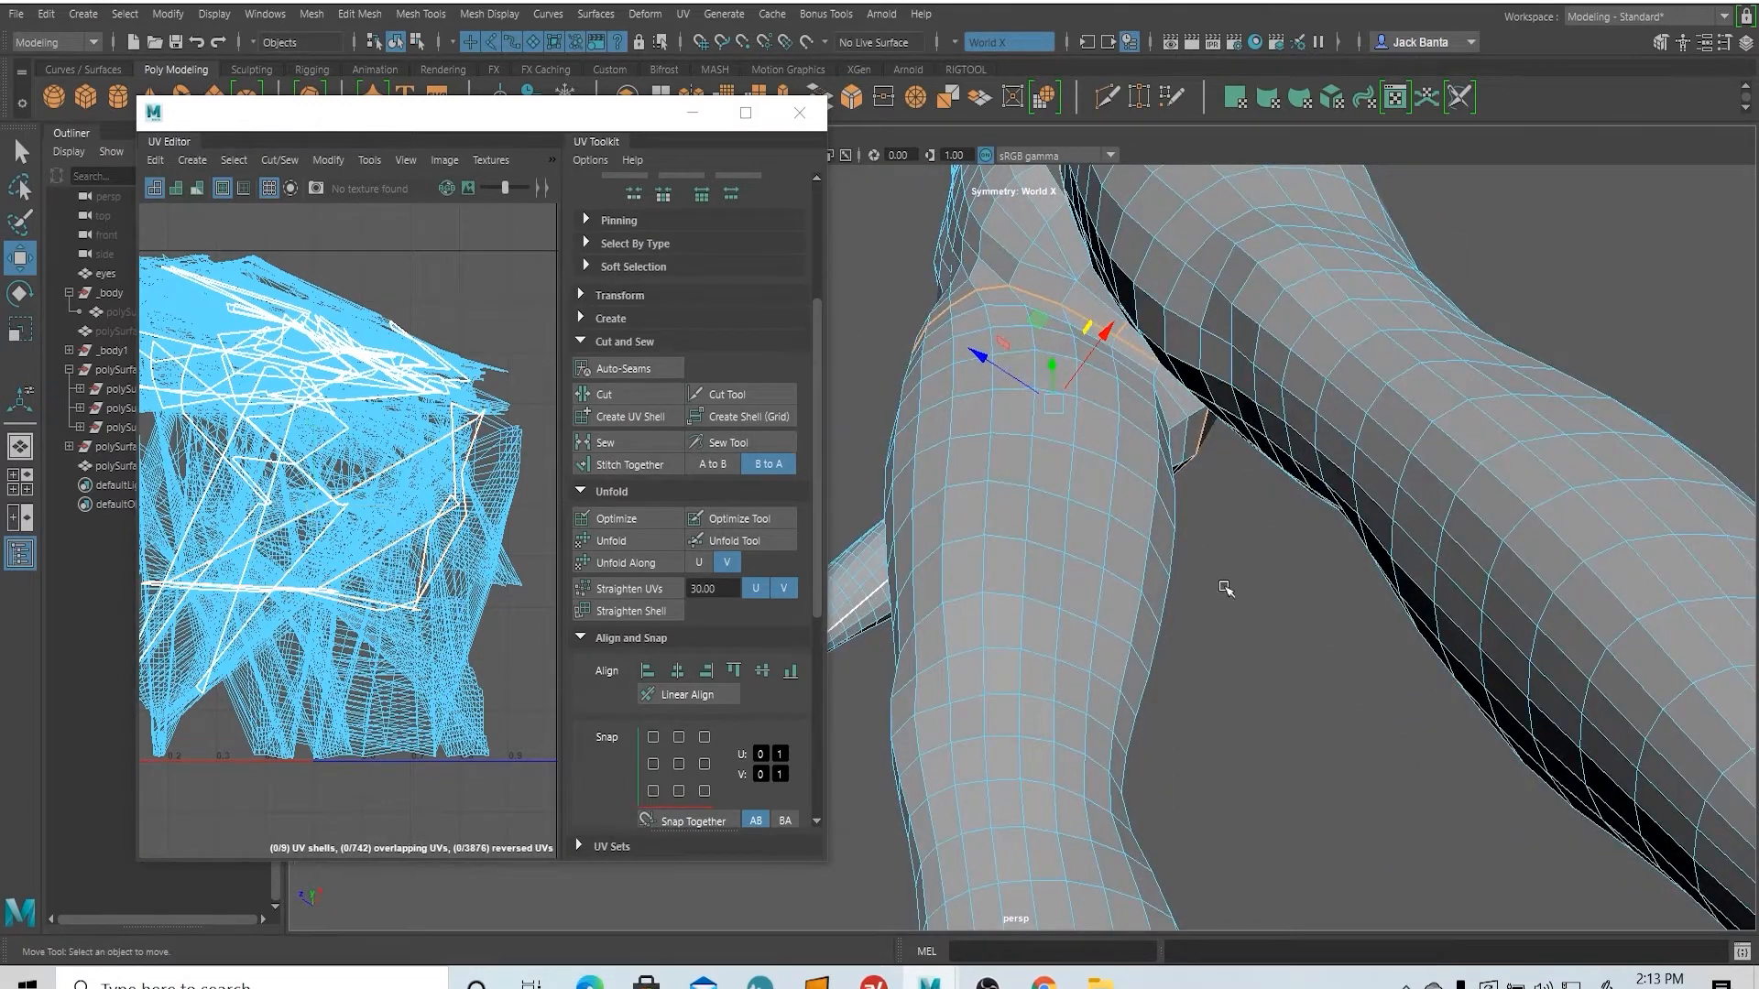
- Try to select an edge loop running from the inner thigh seam down the leg to the foot
left_click(1113, 341)
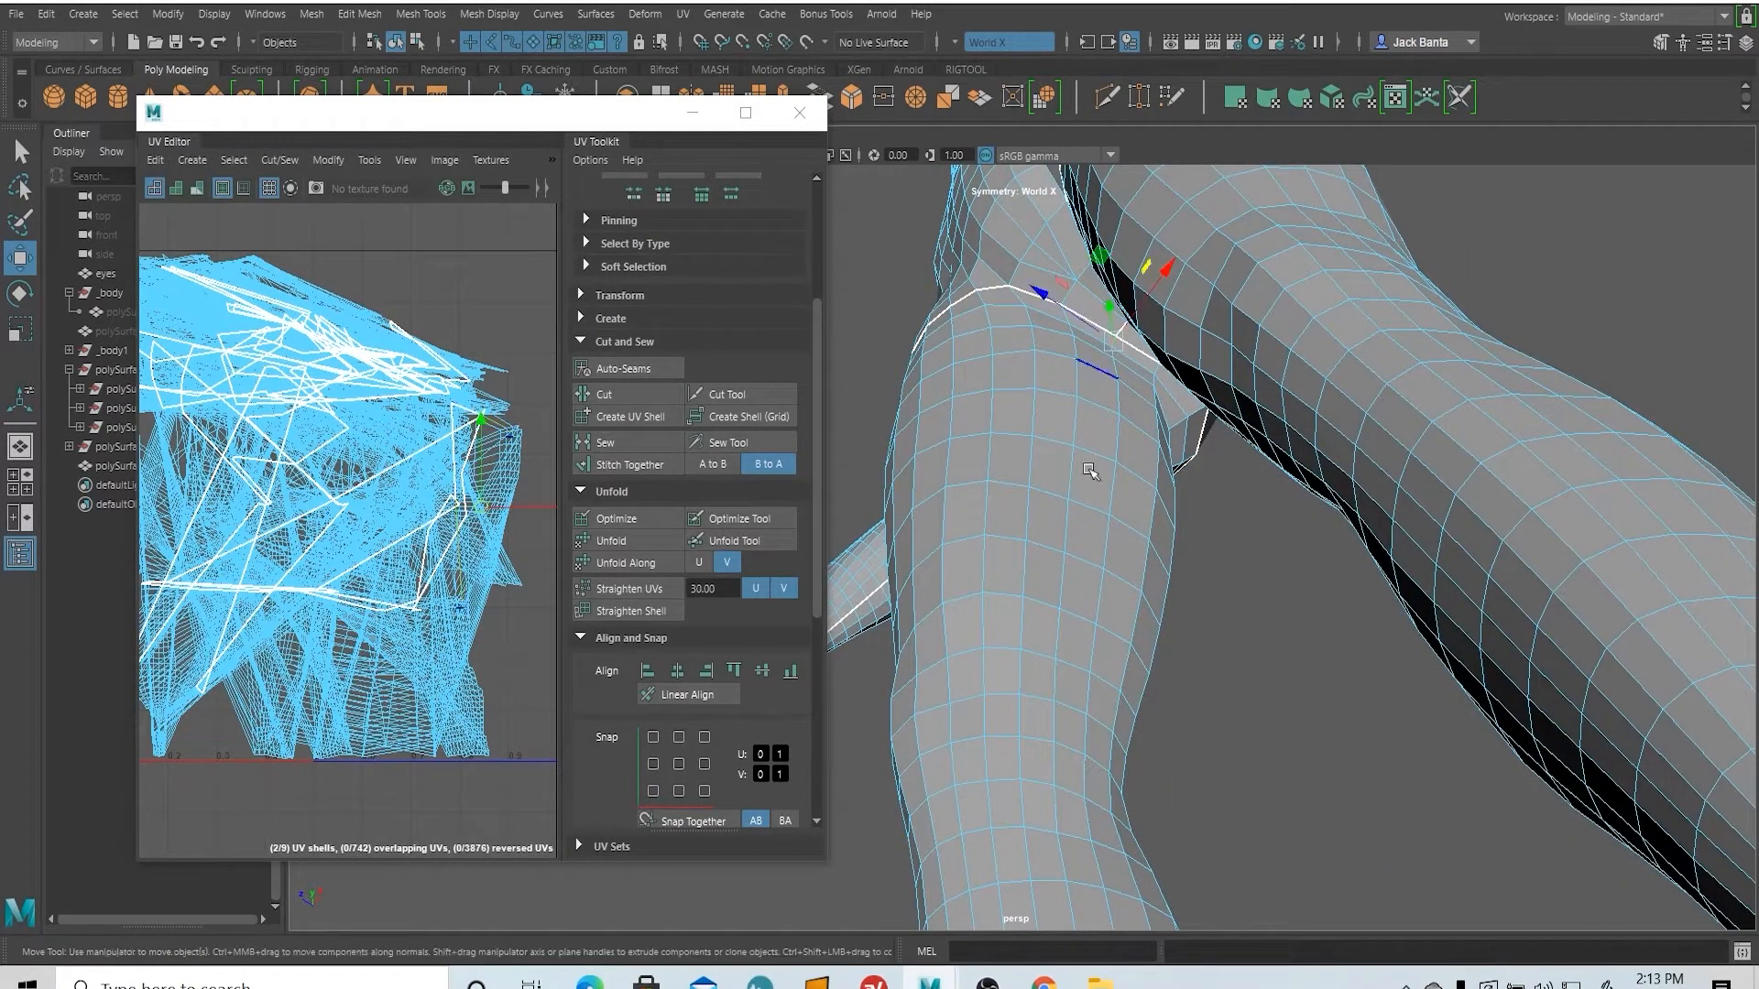
left_click_drag(1091, 471, 1079, 663, "alt")
double_click(1046, 675)
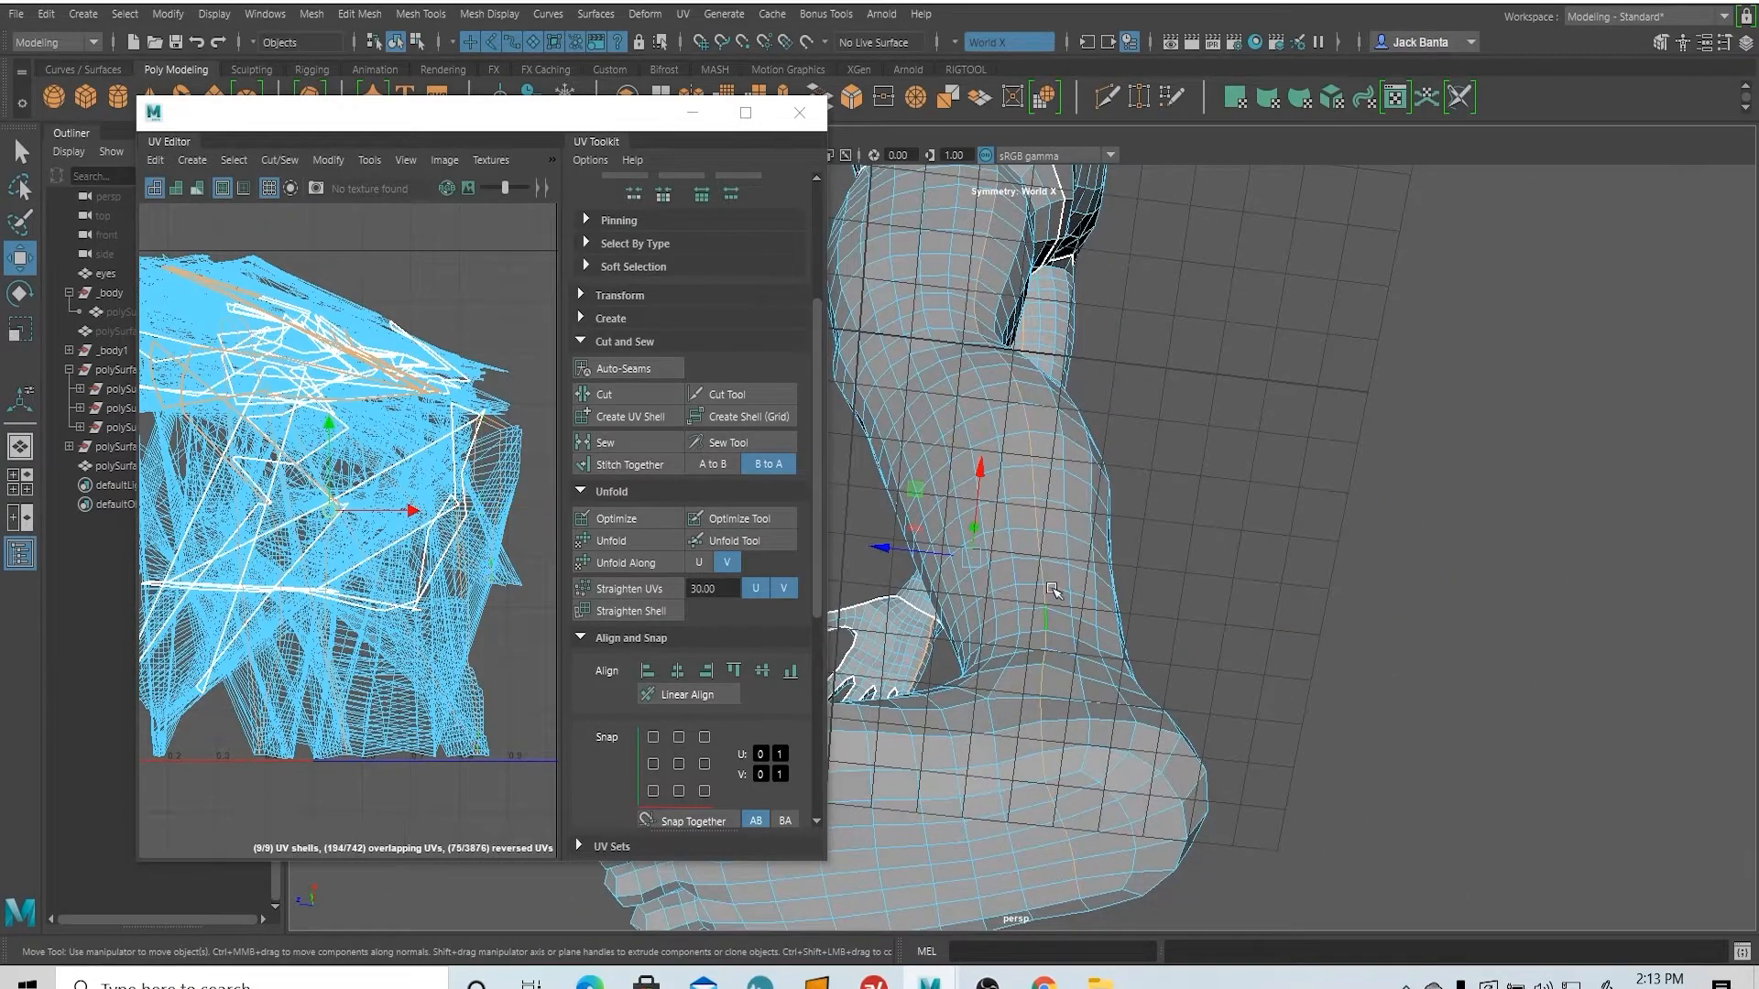
left_click_drag(1051, 591, 1117, 733, "alt")
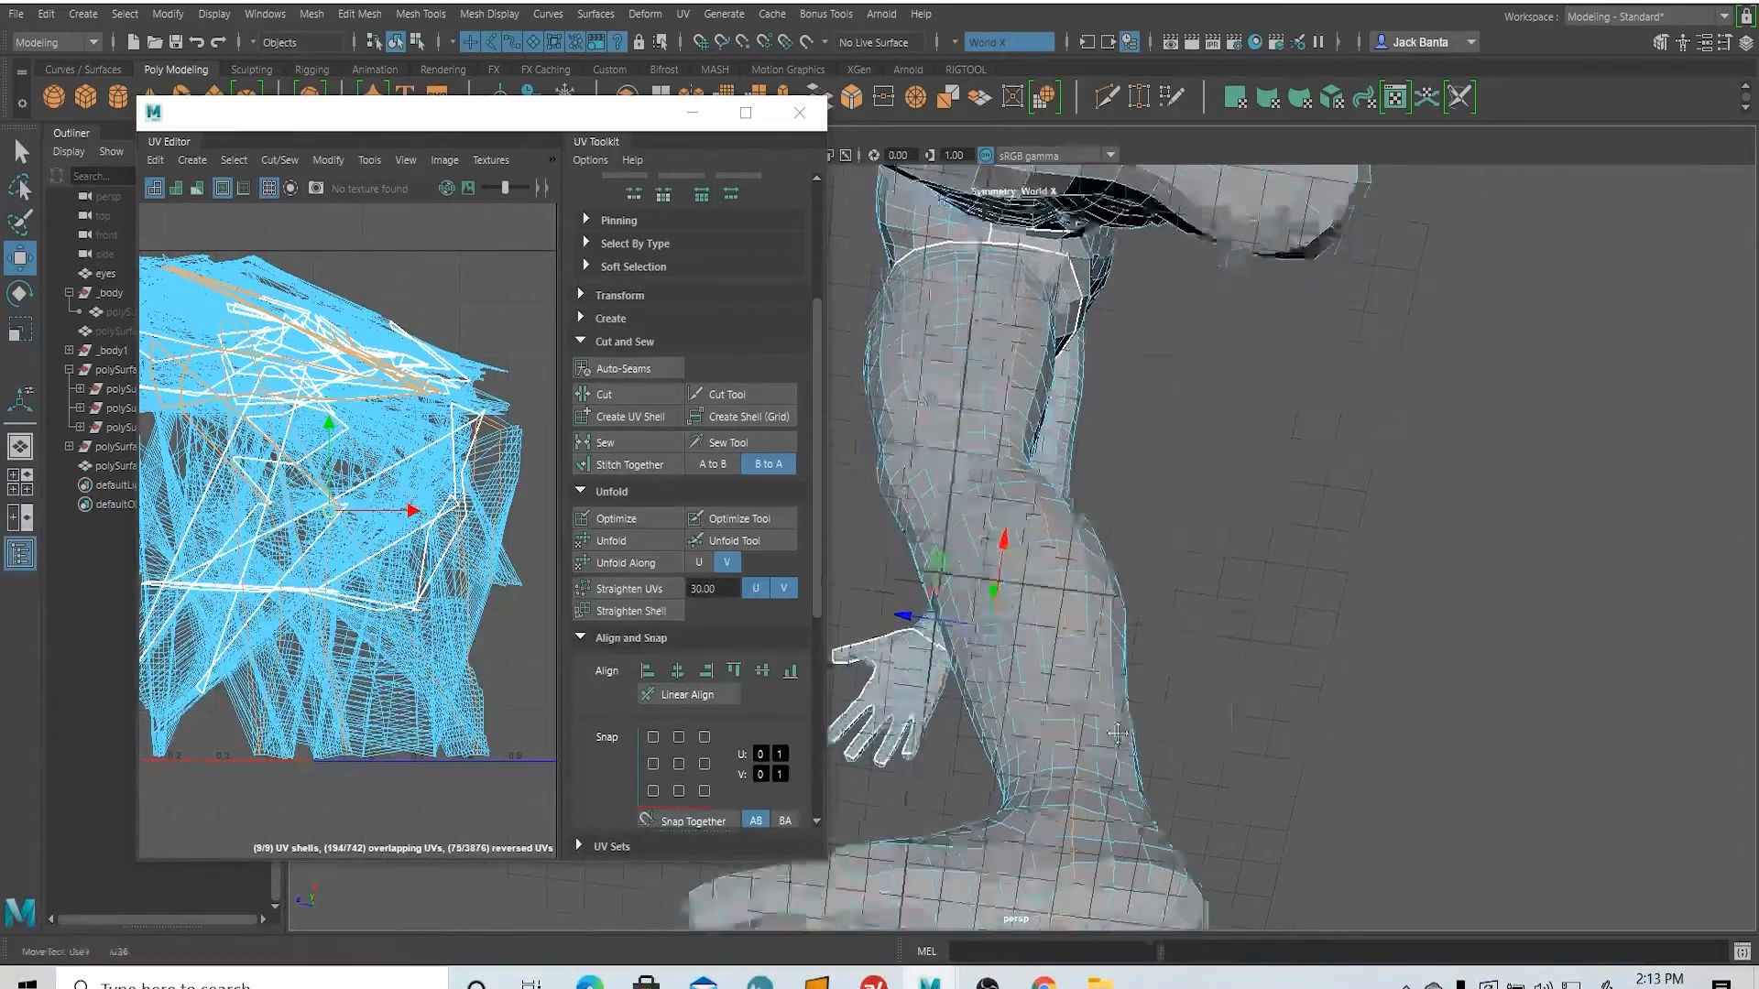
middle_click_drag(1118, 732, 1191, 403, "alt")
left_click_drag(1191, 403, 1178, 558, "alt")
right_click_drag(1178, 558, 1227, 626, "alt")
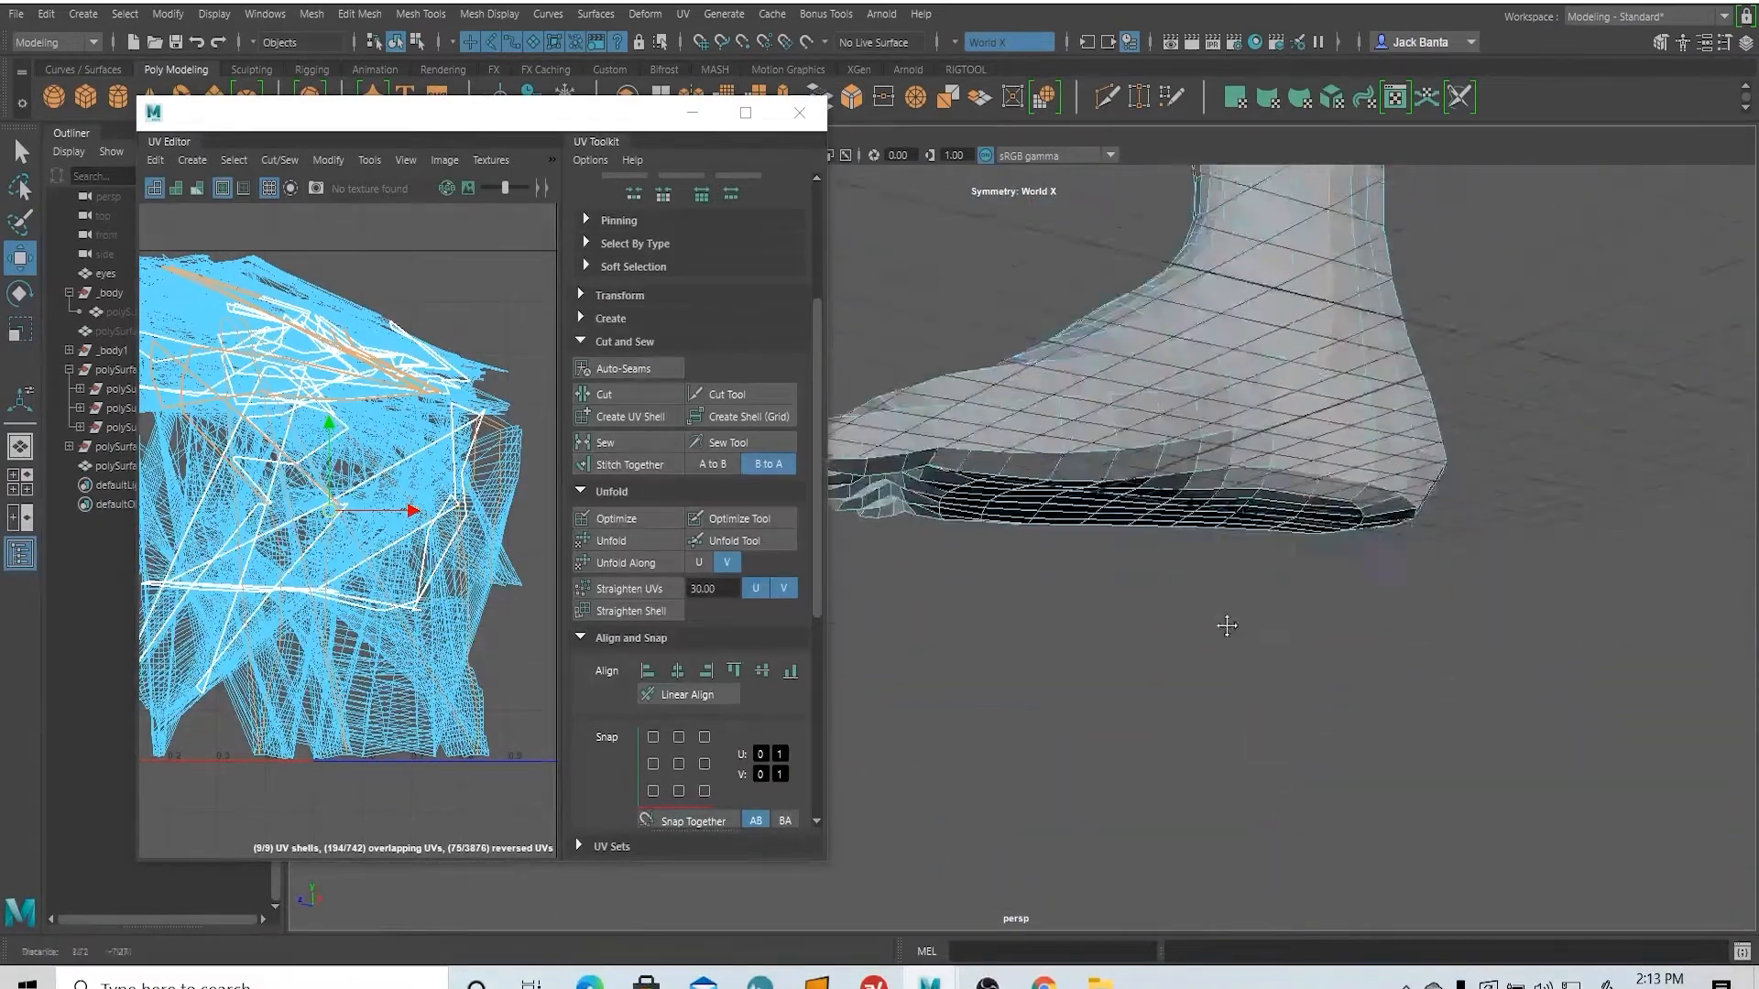
middle_click_drag(1226, 625, 1218, 412, "alt")
left_click_drag(1219, 412, 1212, 503, "alt")
middle_click_drag(1212, 502, 1135, 820, "alt")
key("ctrl+z")
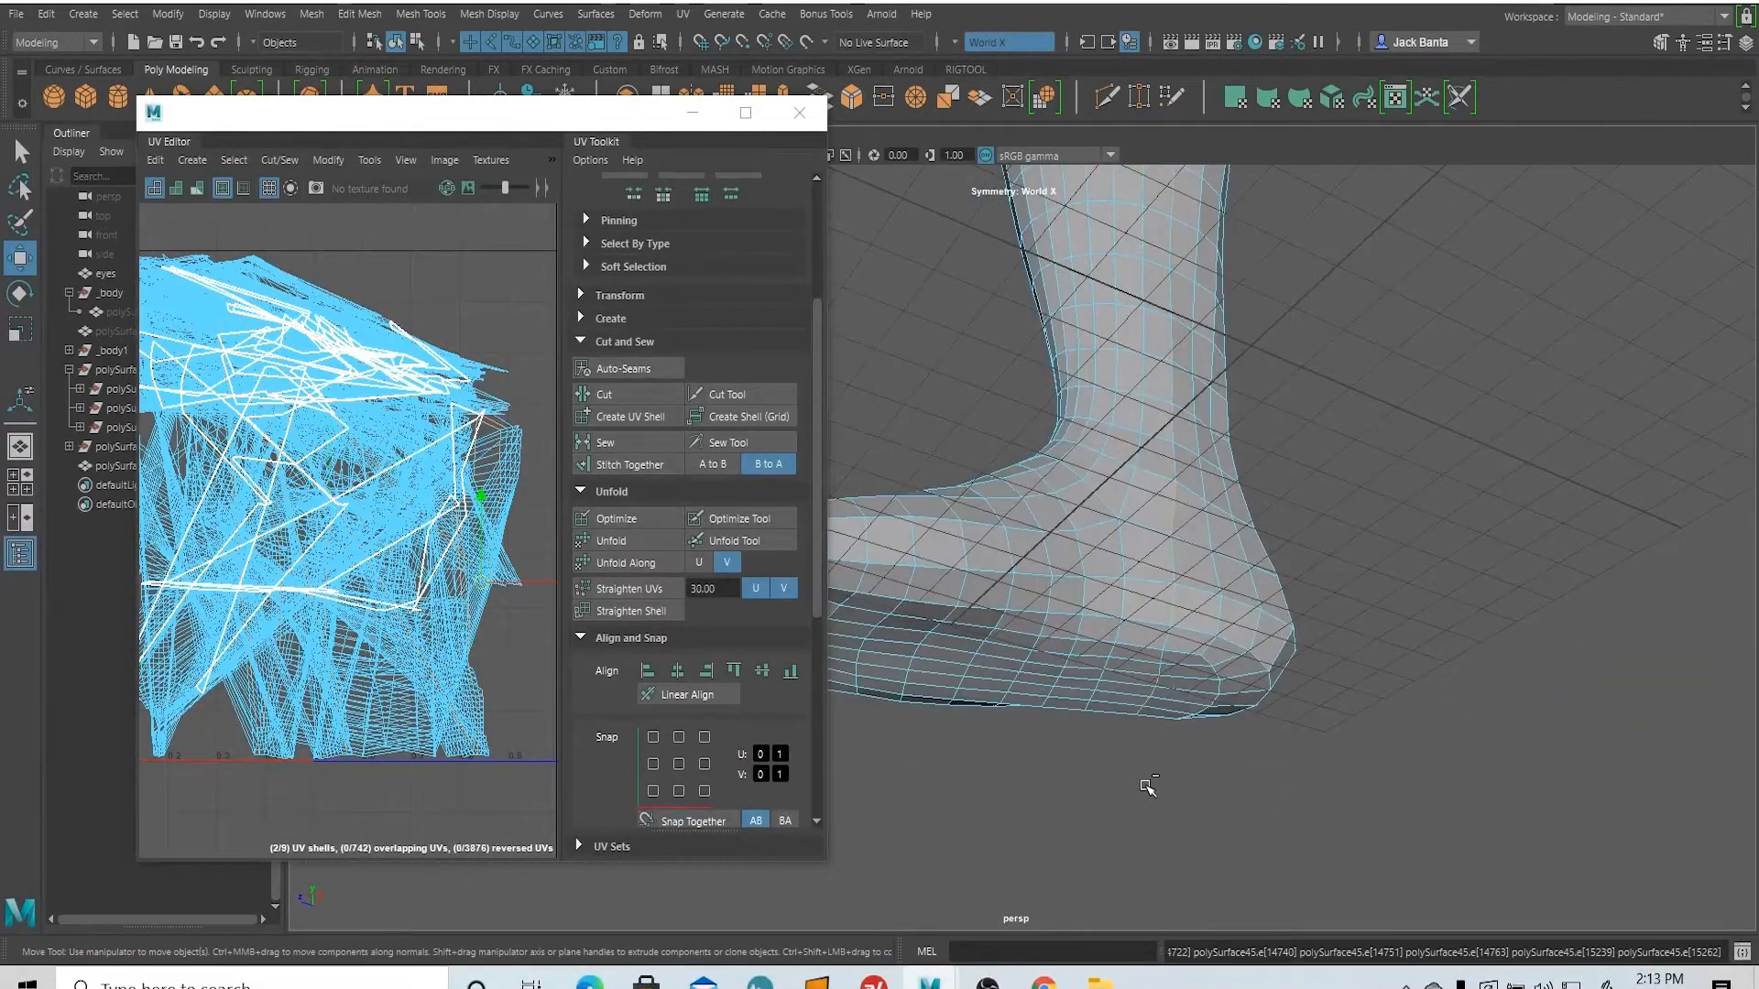
- Select edges for a leg seam at the inner side of the ankle and check their course up to the thigh seam
left_click(1172, 556)
left_click(1176, 607)
middle_click_drag(1178, 607, 1194, 669, "alt")
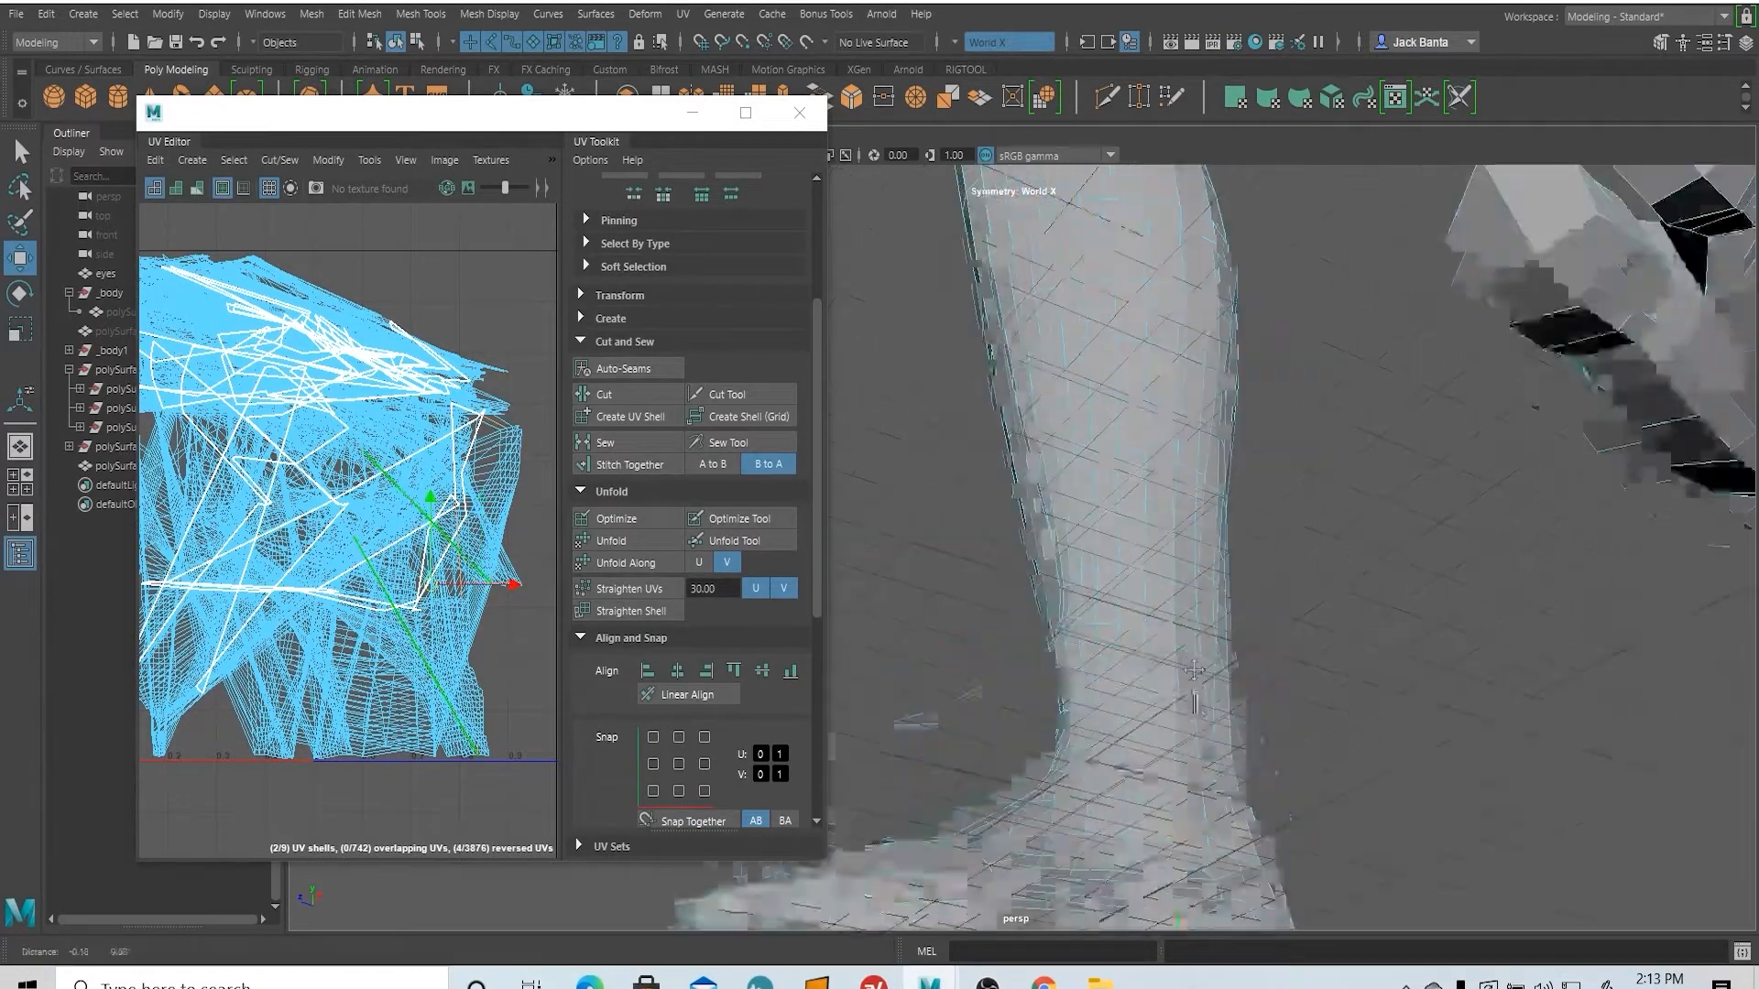
right_click_drag(1194, 670, 1081, 586, "alt")
left_click_drag(1081, 586, 1091, 791, "alt")
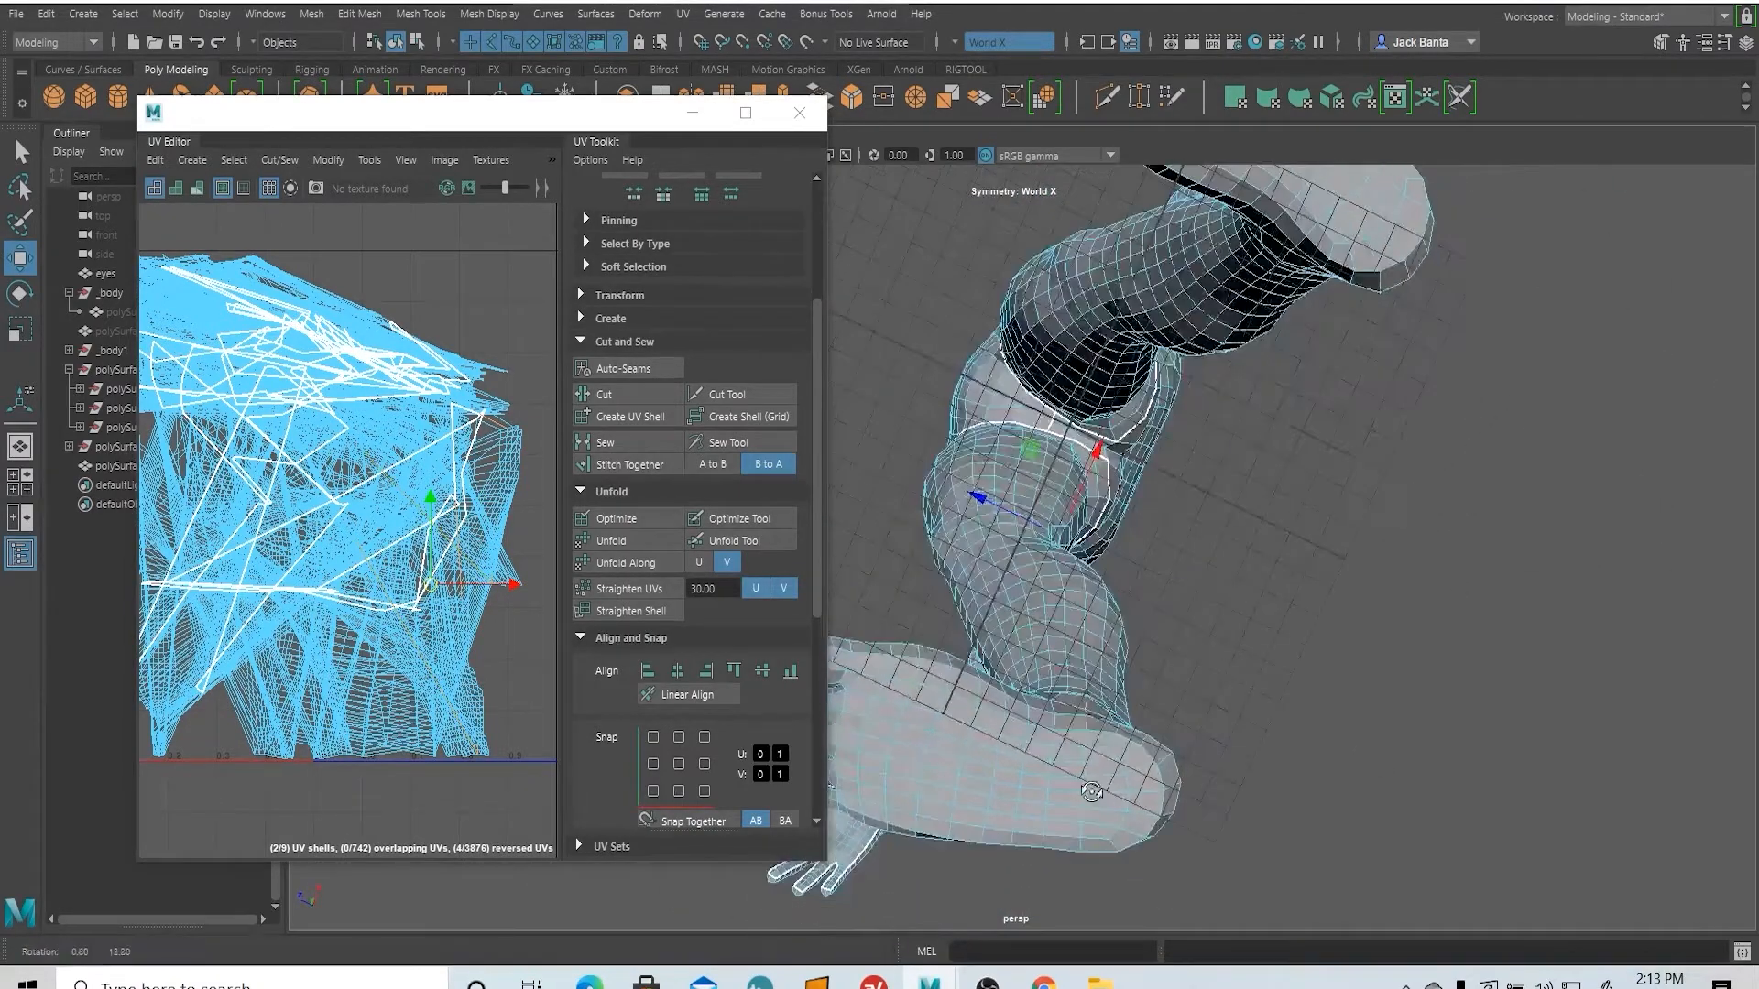
left_click_drag(1090, 709, 1074, 562, "alt")
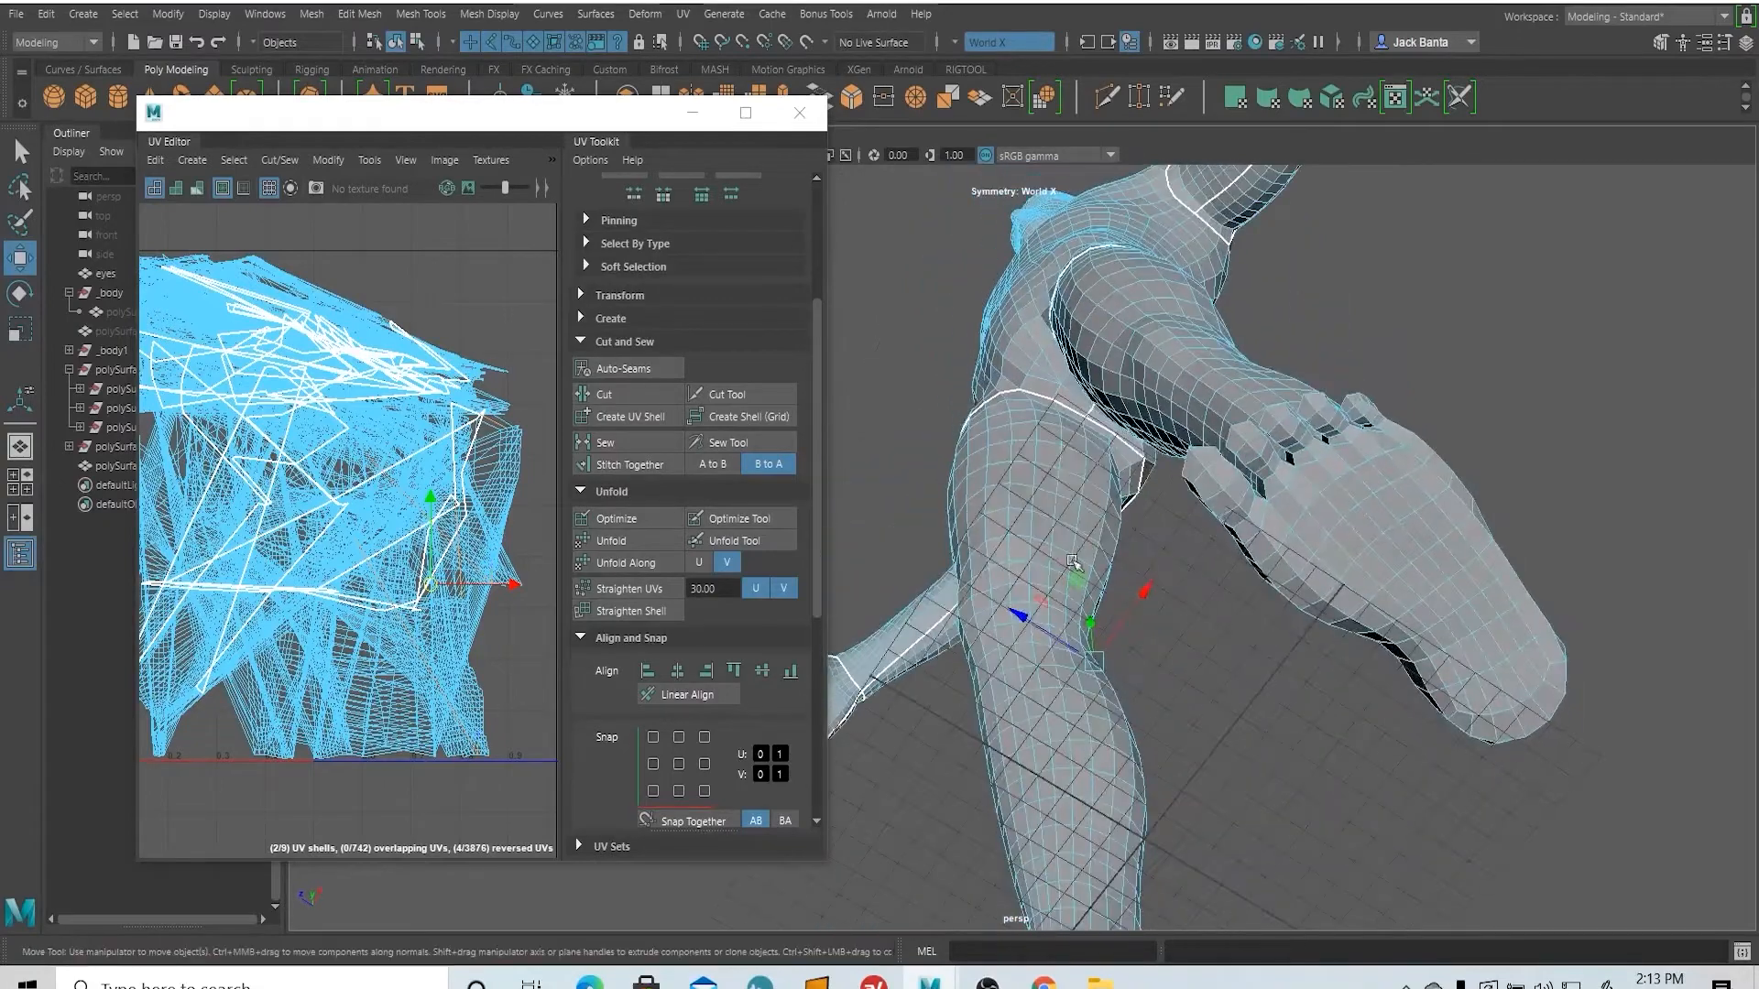
left_click_drag(1085, 471, 1081, 659, "alt")
- Select the line of edges down the inner leg from the thigh seam to the ankle
left_click(1076, 664)
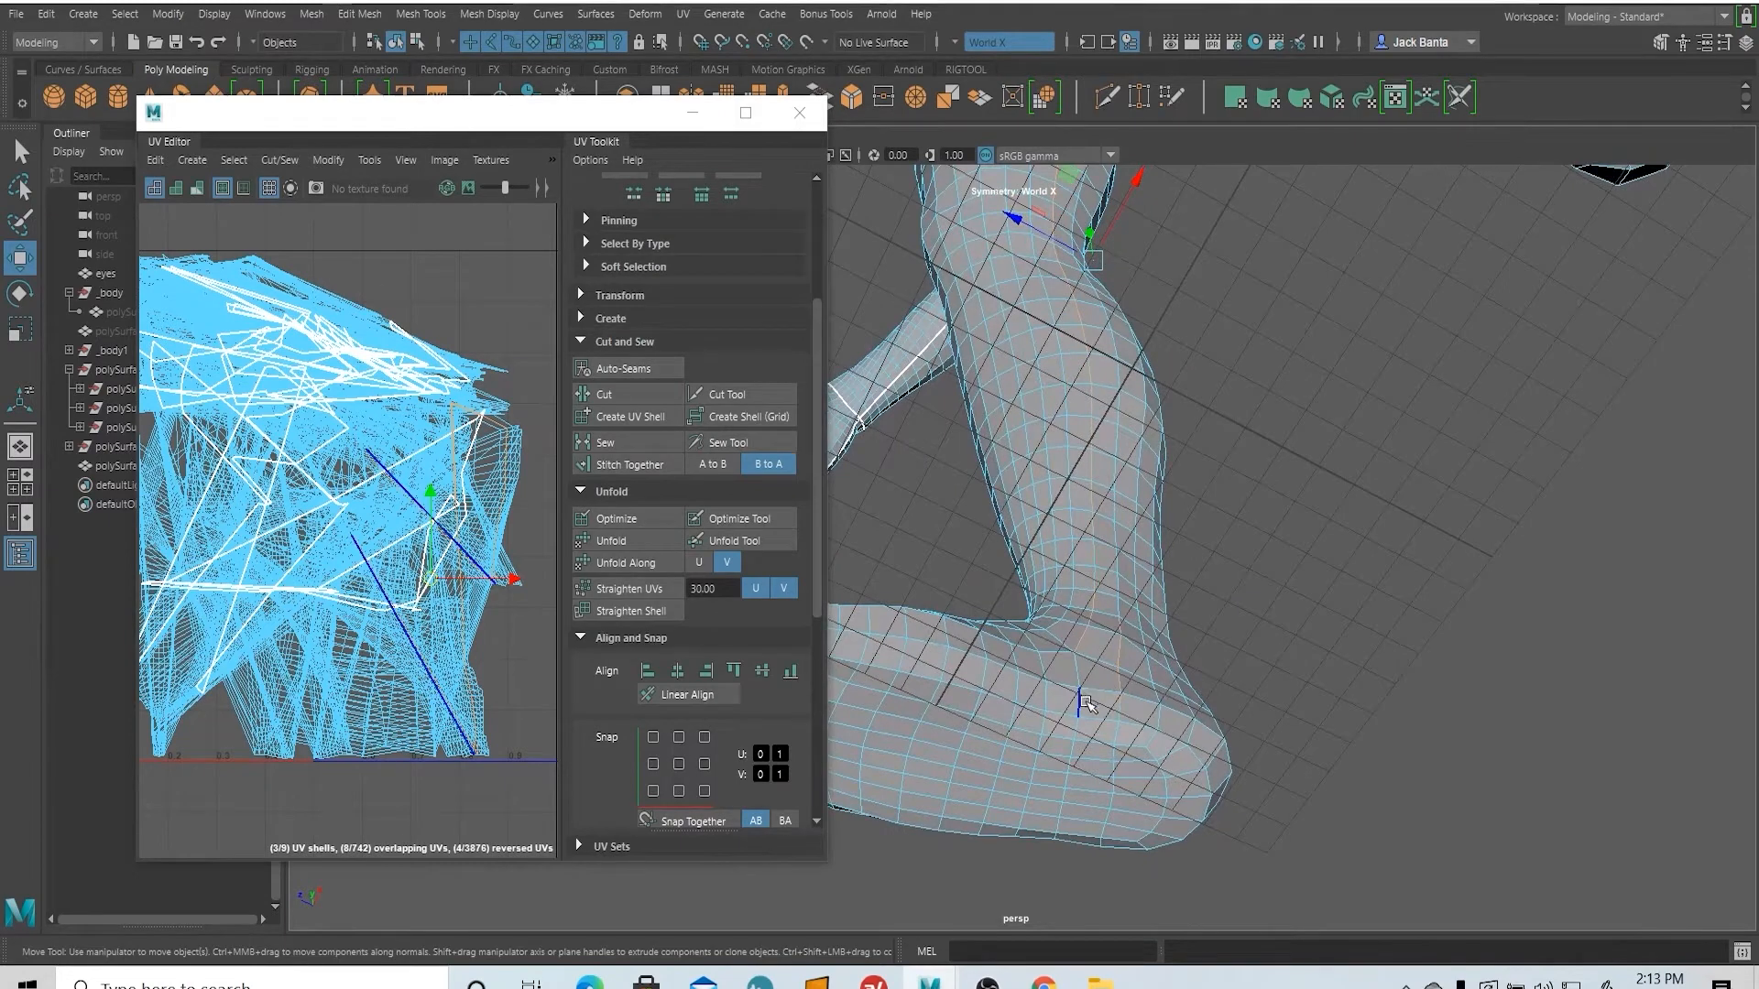
left_click(1059, 672, "shift")
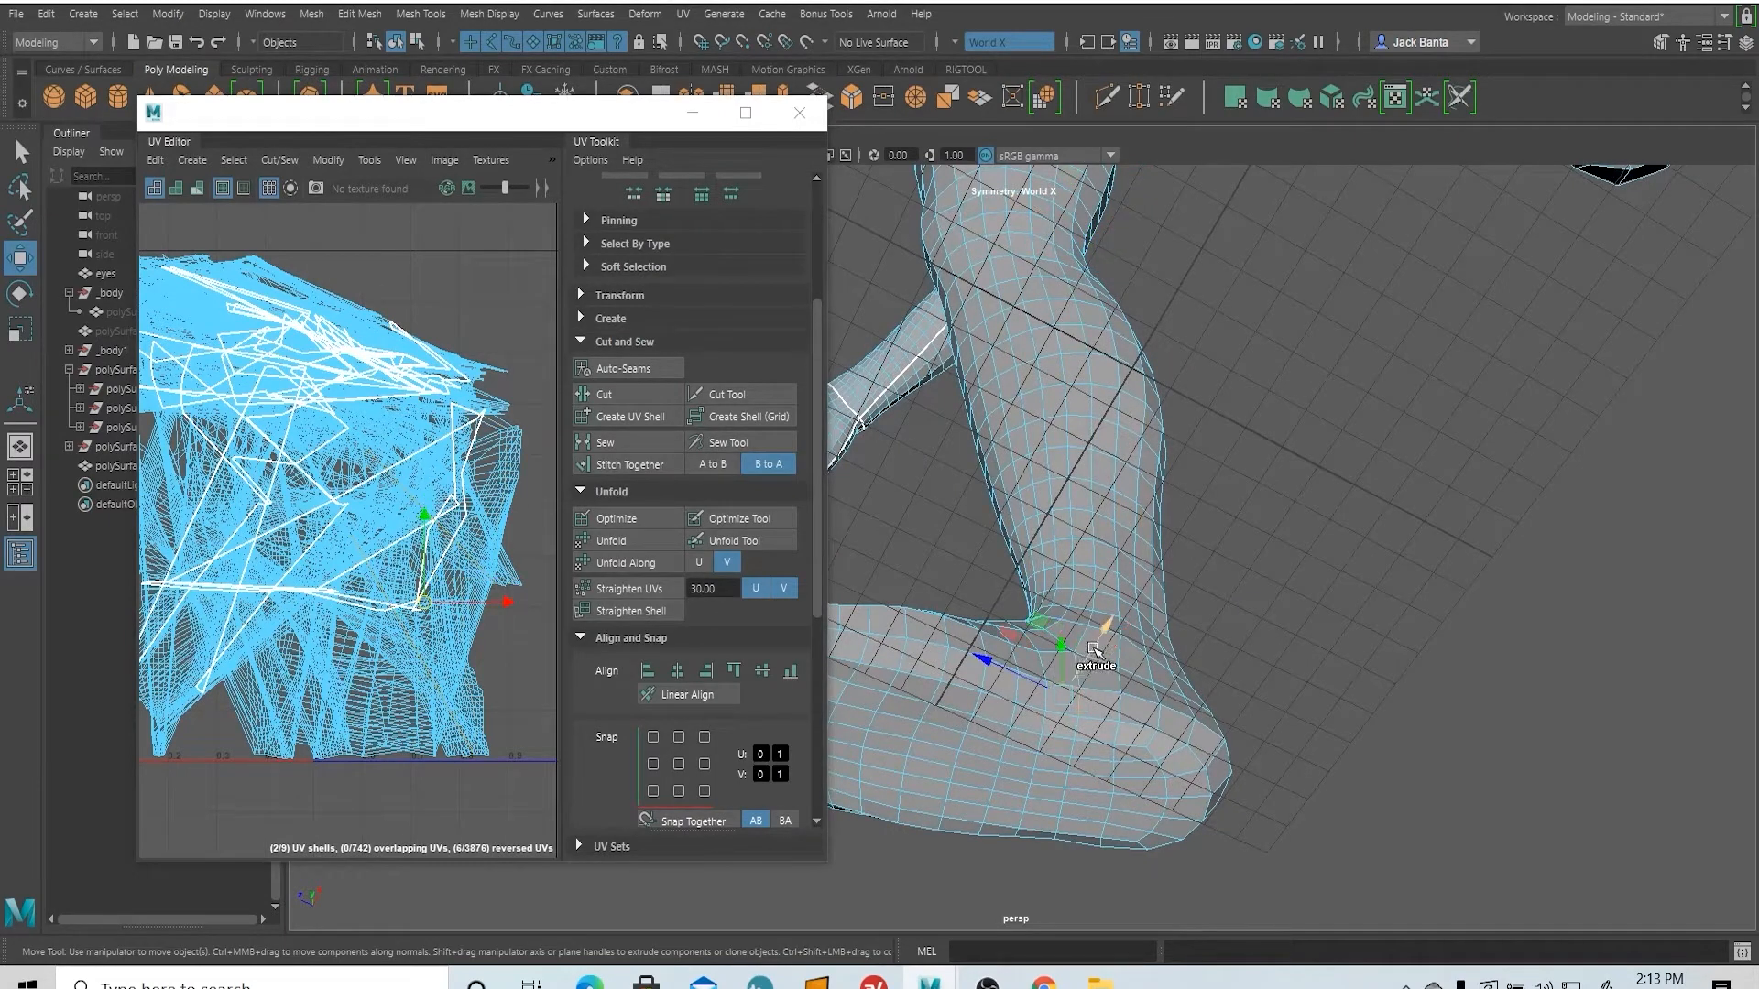
left_click(1075, 633, "shift")
middle_click_drag(1053, 459, 1096, 339, "alt")
double_click(1109, 306, "shift")
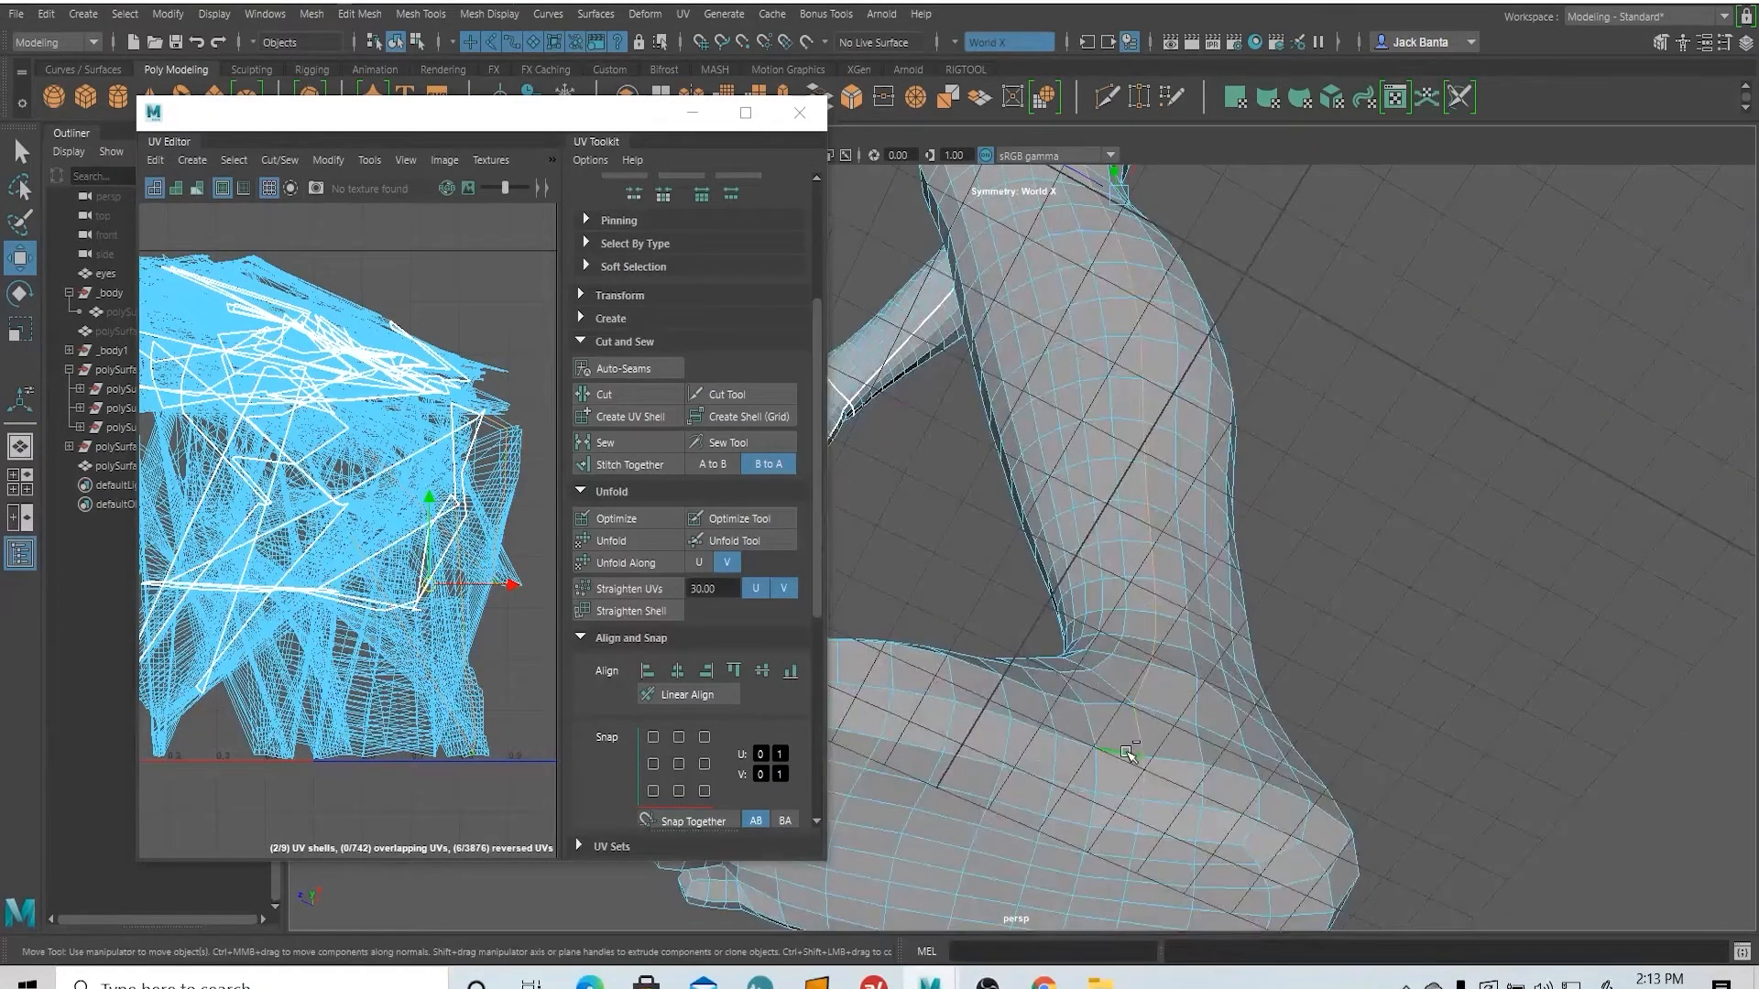
left_click_drag(1098, 825, 971, 440, "alt")
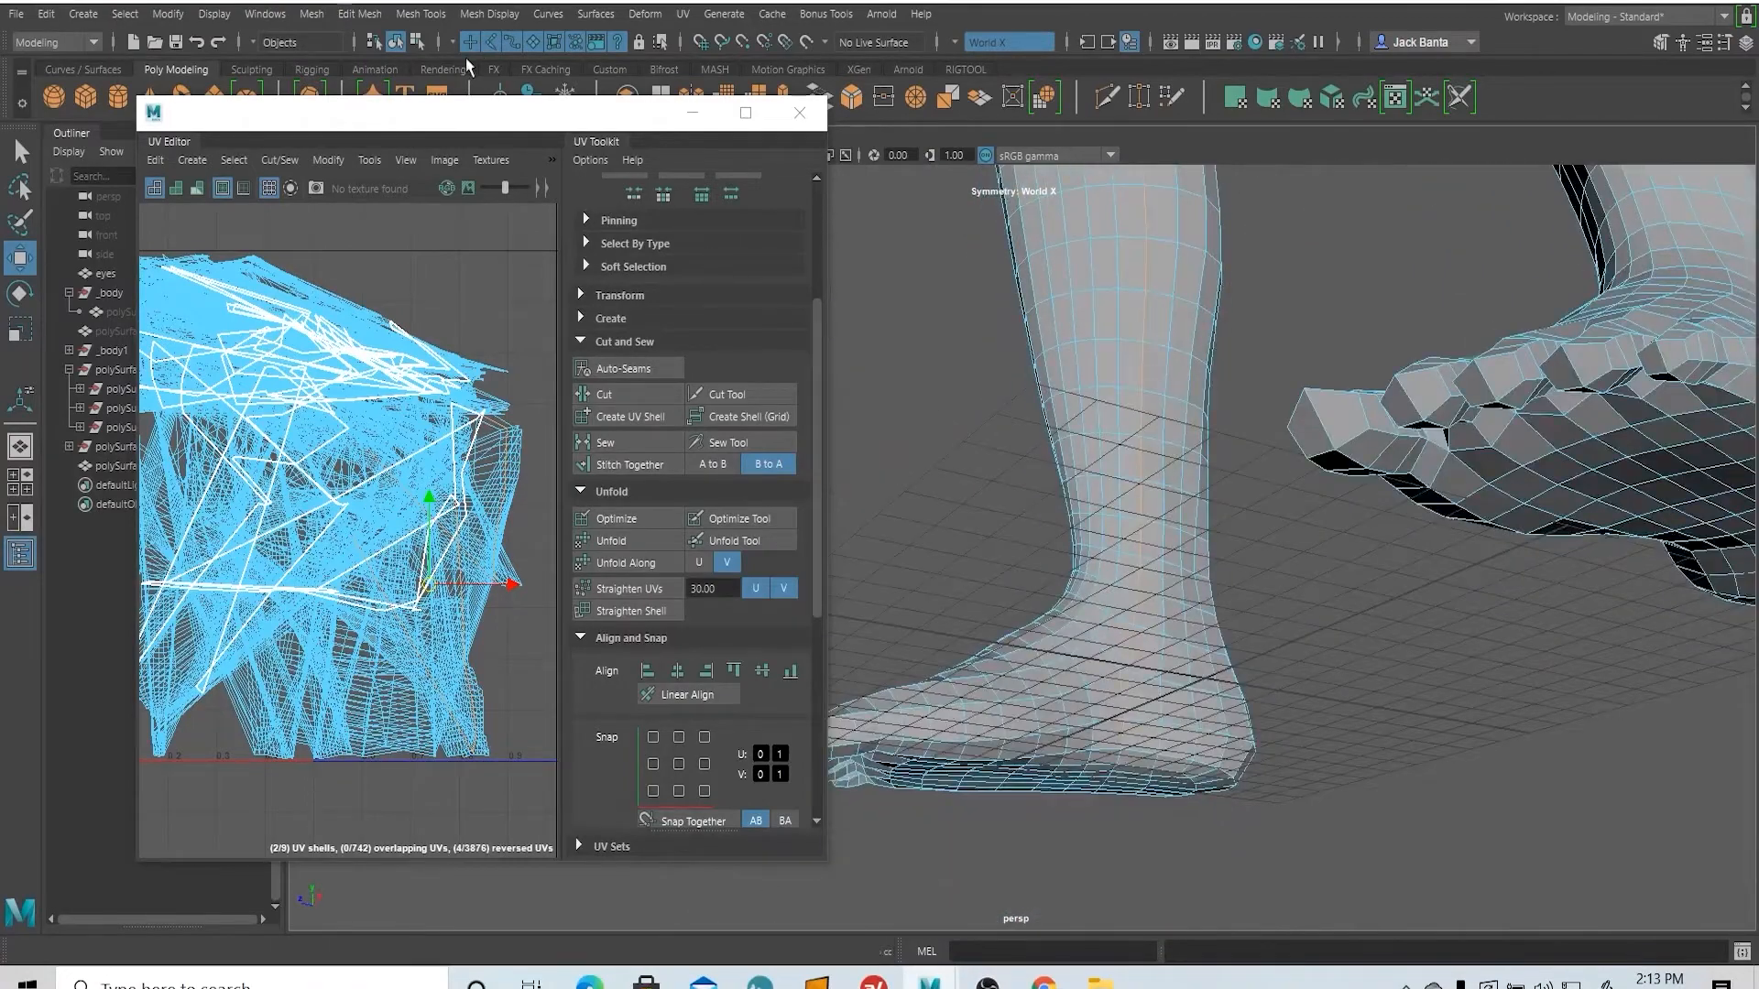
- Move the UV editor window clear of the foot and extend the leg seam selection down the inner ankle to the sole's edge
left_click_drag(415, 111, 503, 158)
left_click(445, 155)
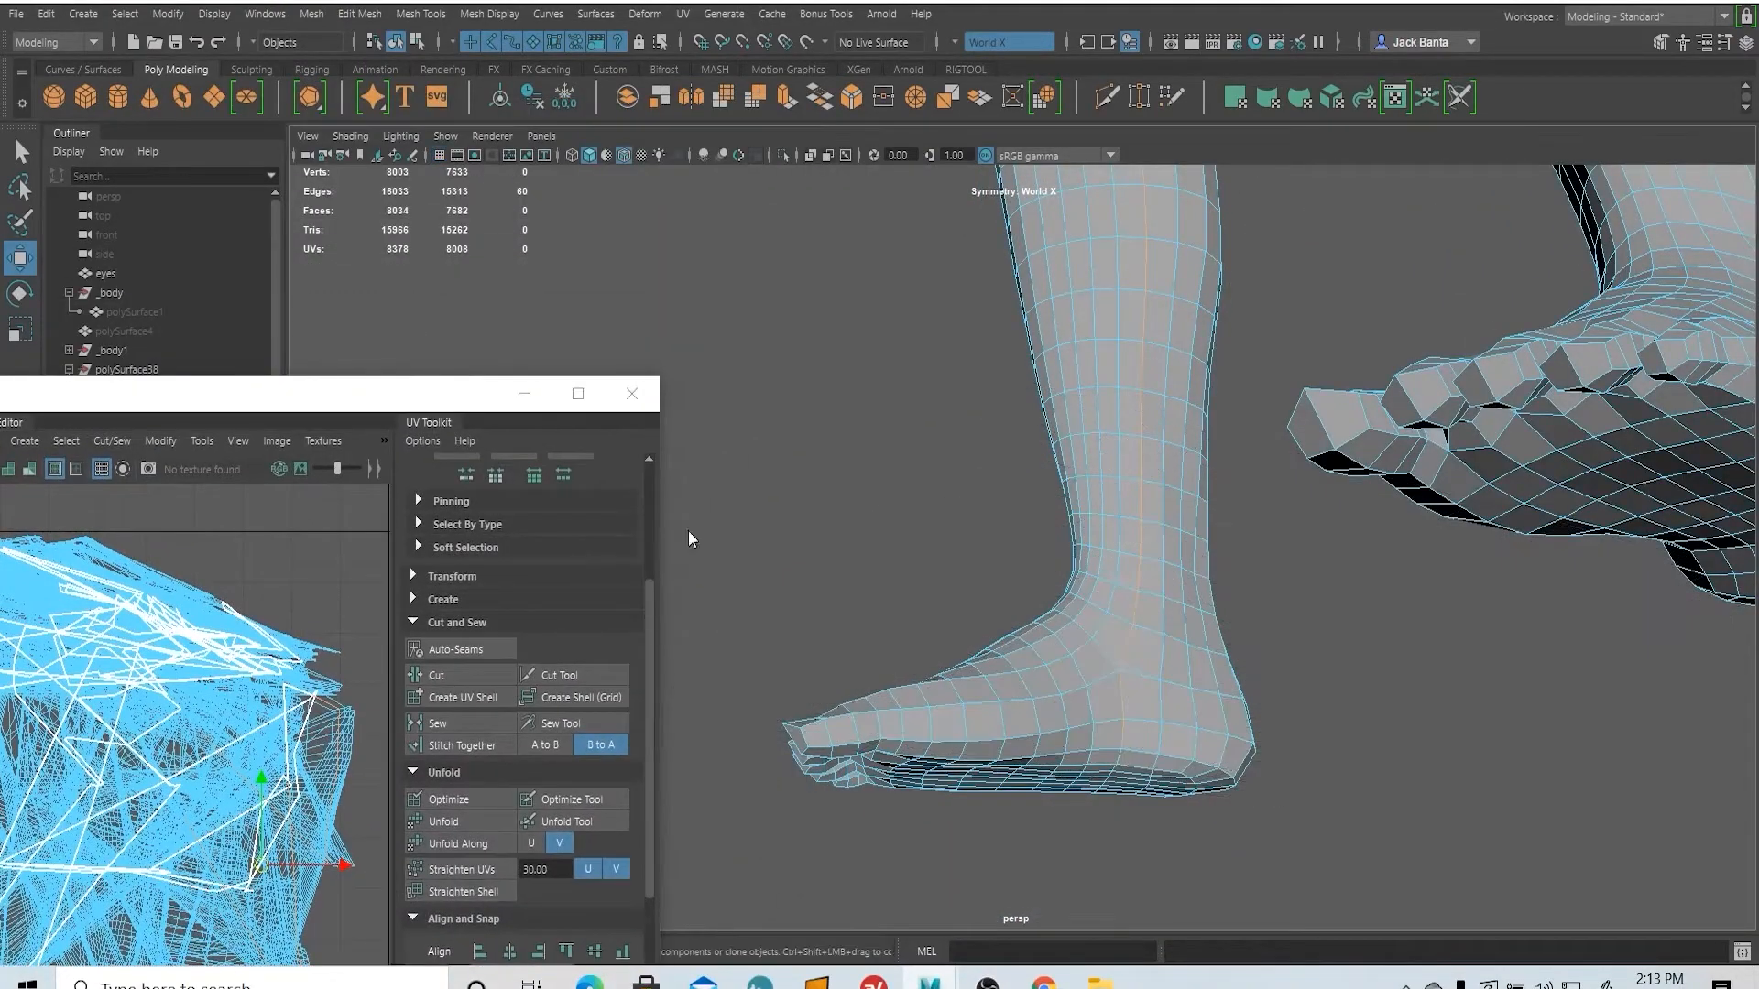
left_click_drag(1003, 678, 1178, 486, "alt")
middle_click_drag(1178, 449, 1168, 588, "alt")
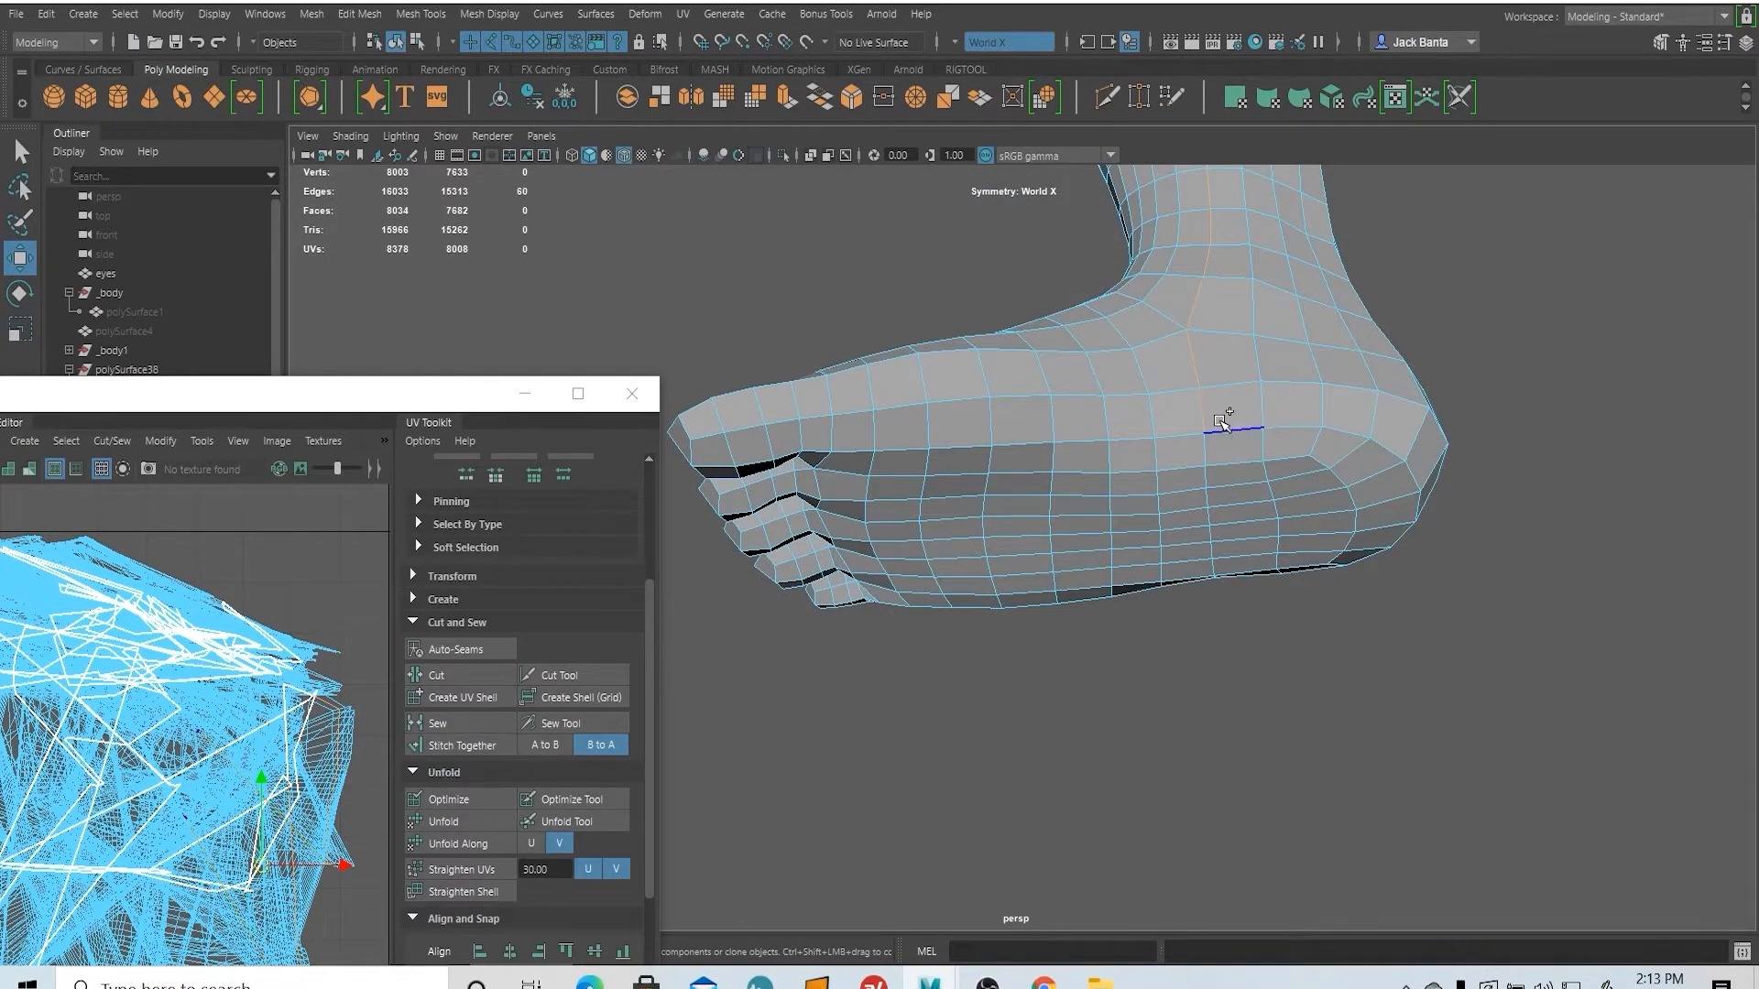
left_click(1220, 421, "shift")
left_click_drag(1473, 483, 1149, 457, "alt")
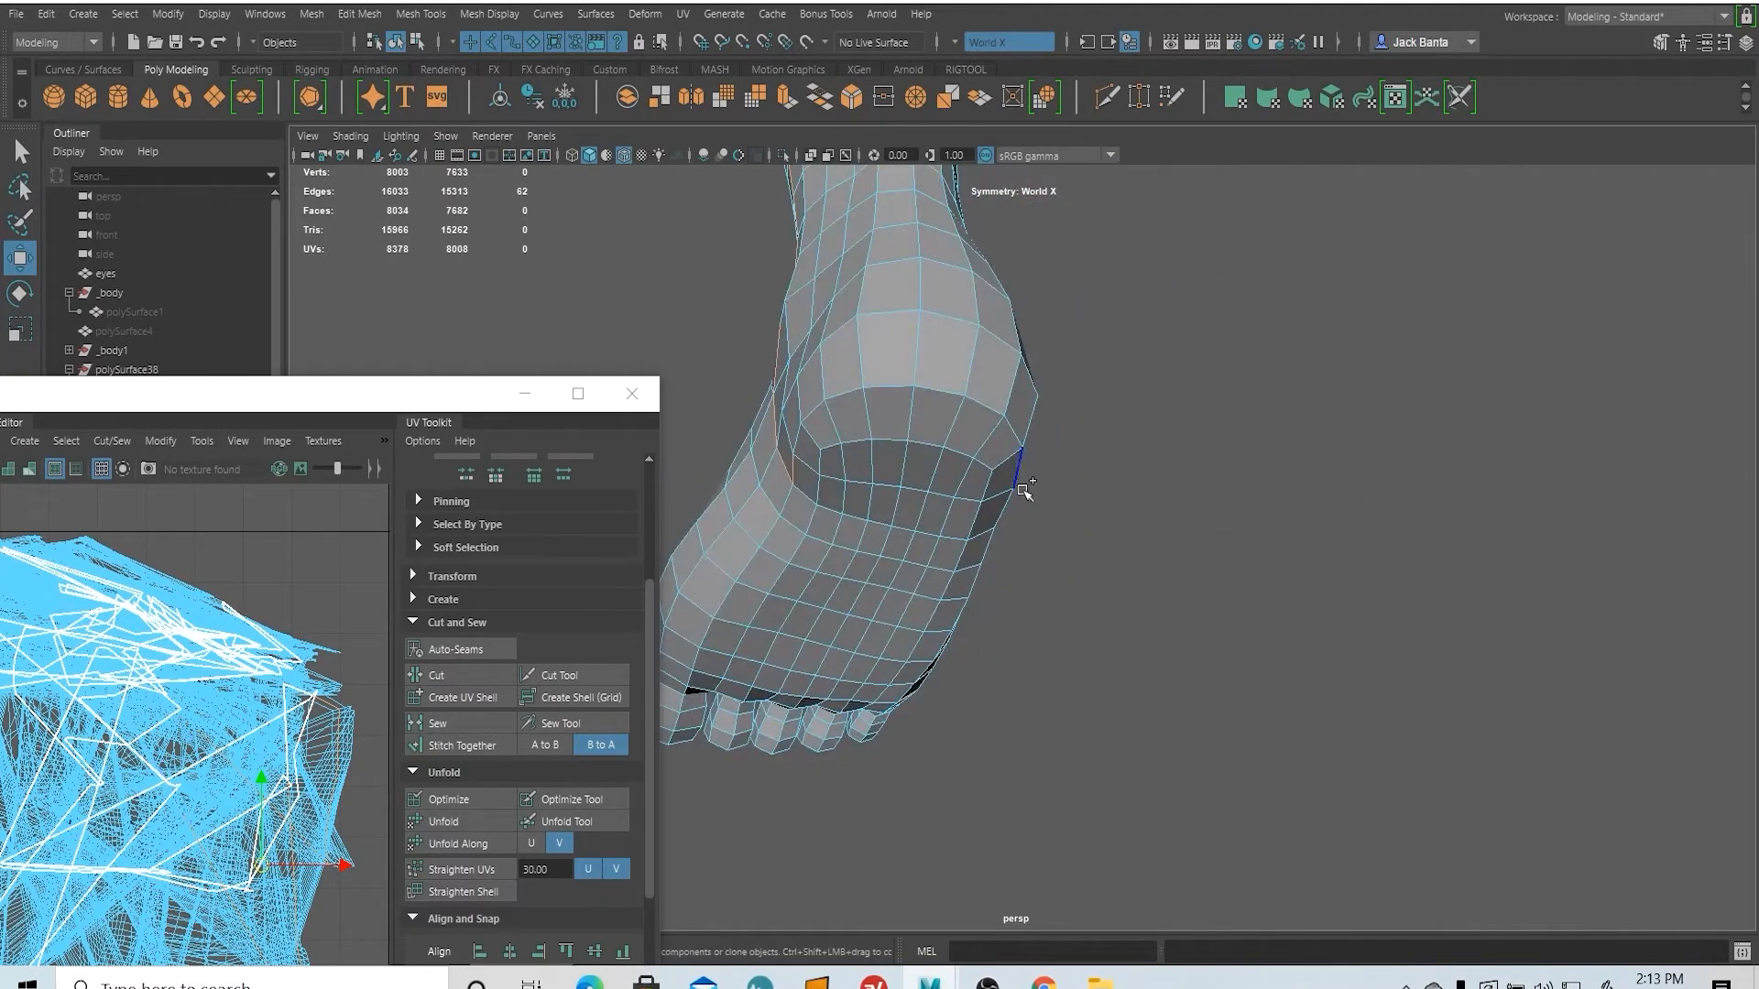
- Extend the edge selection around the back of the heel and along the outer edge of the sole
left_click_drag(1009, 480, 1026, 593, "alt")
left_click(1118, 582, "shift")
right_click_drag(1026, 593, 1094, 616, "alt")
left_click_drag(1095, 616, 1107, 660, "alt")
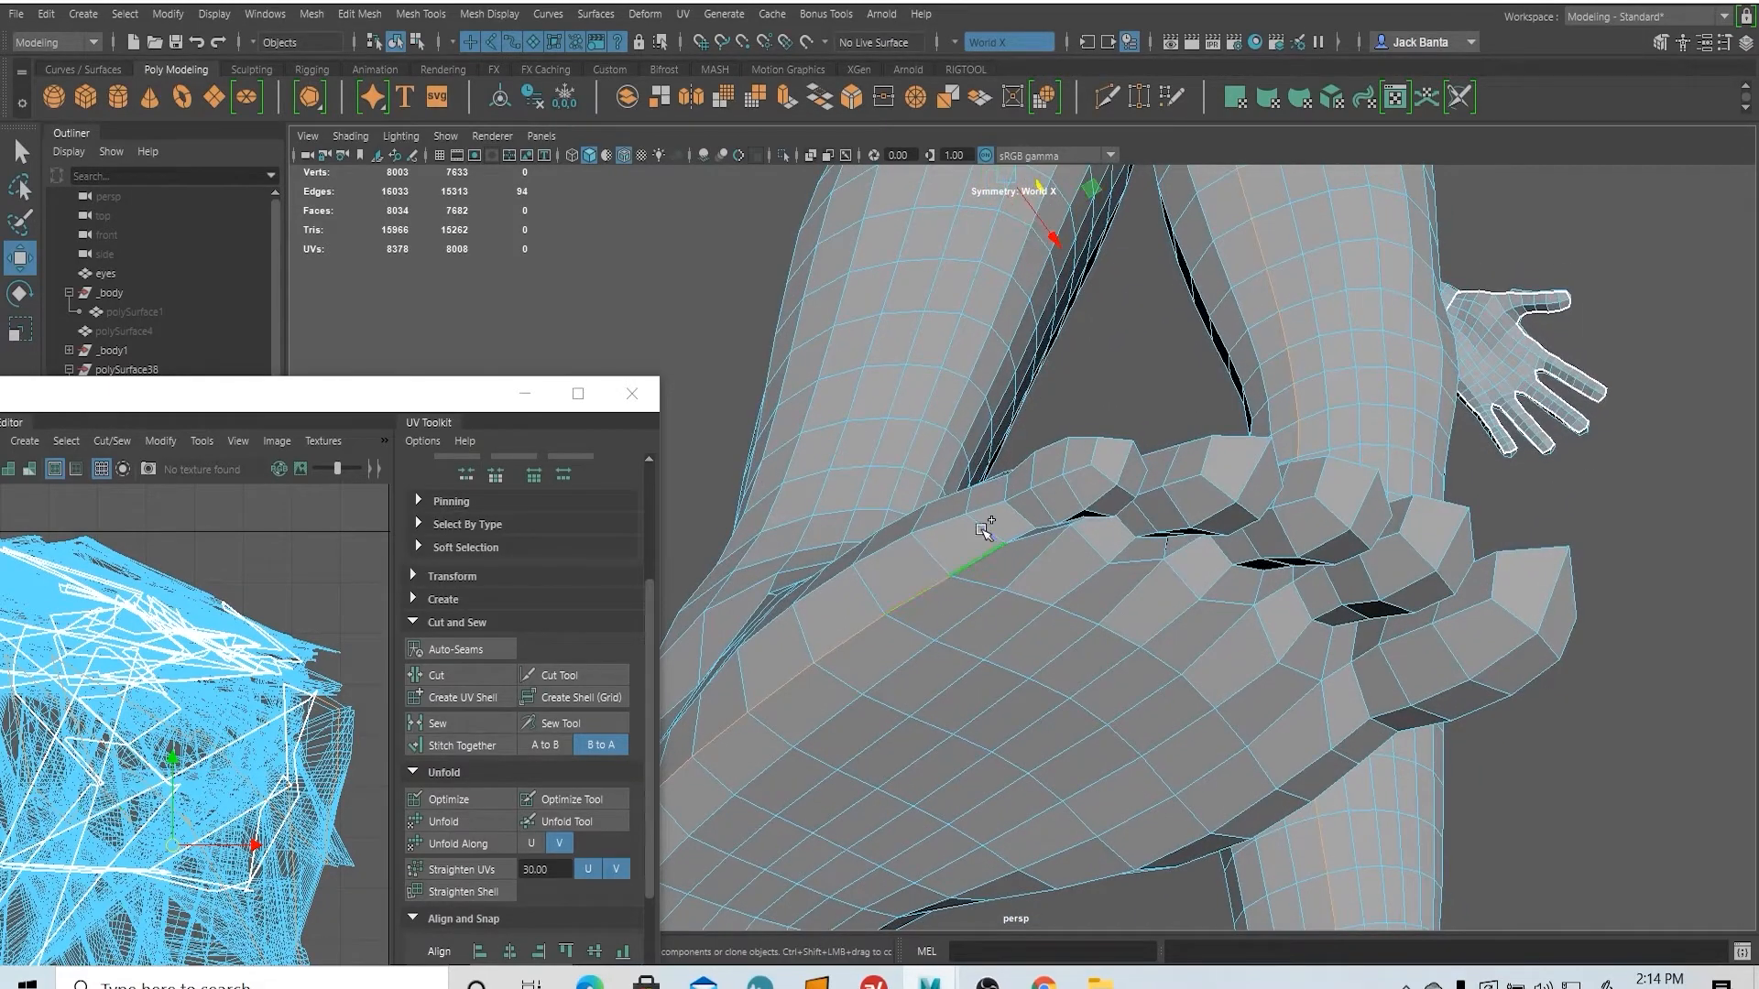
- Continue the foot seam selection from the outer sole edge around the little toe and along the smaller toes
left_click(1014, 531, "shift")
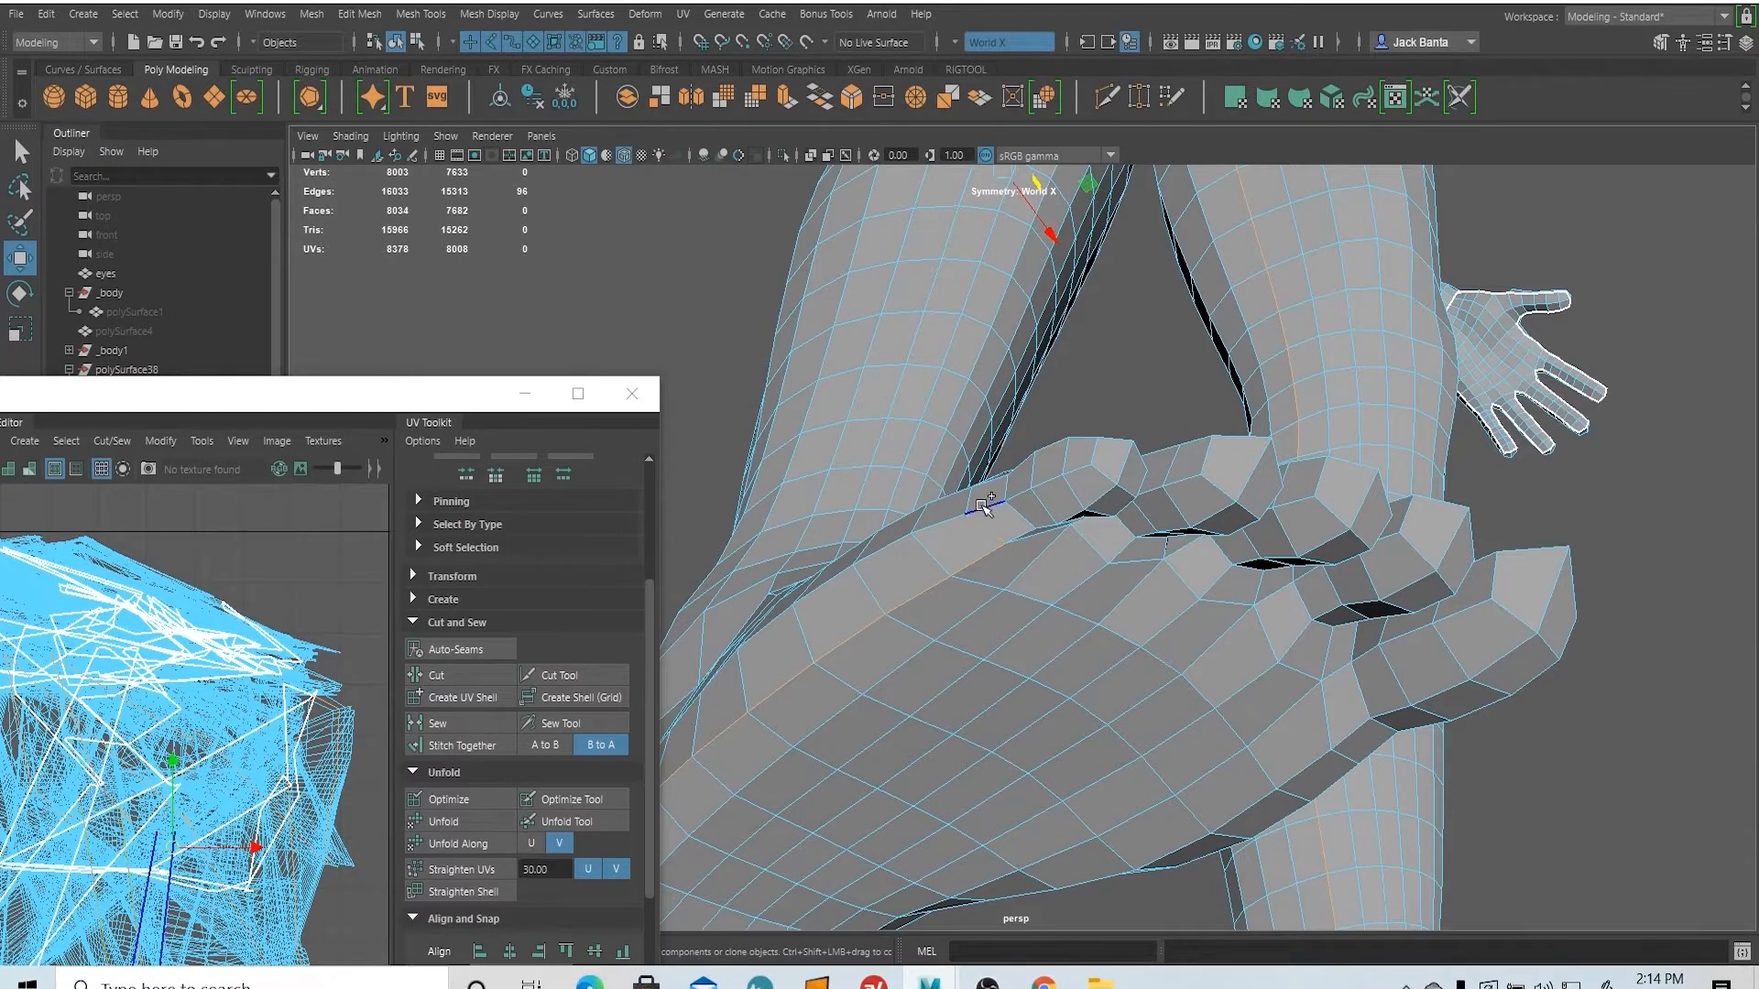
left_click(1015, 499, "shift")
key("ctrl+z")
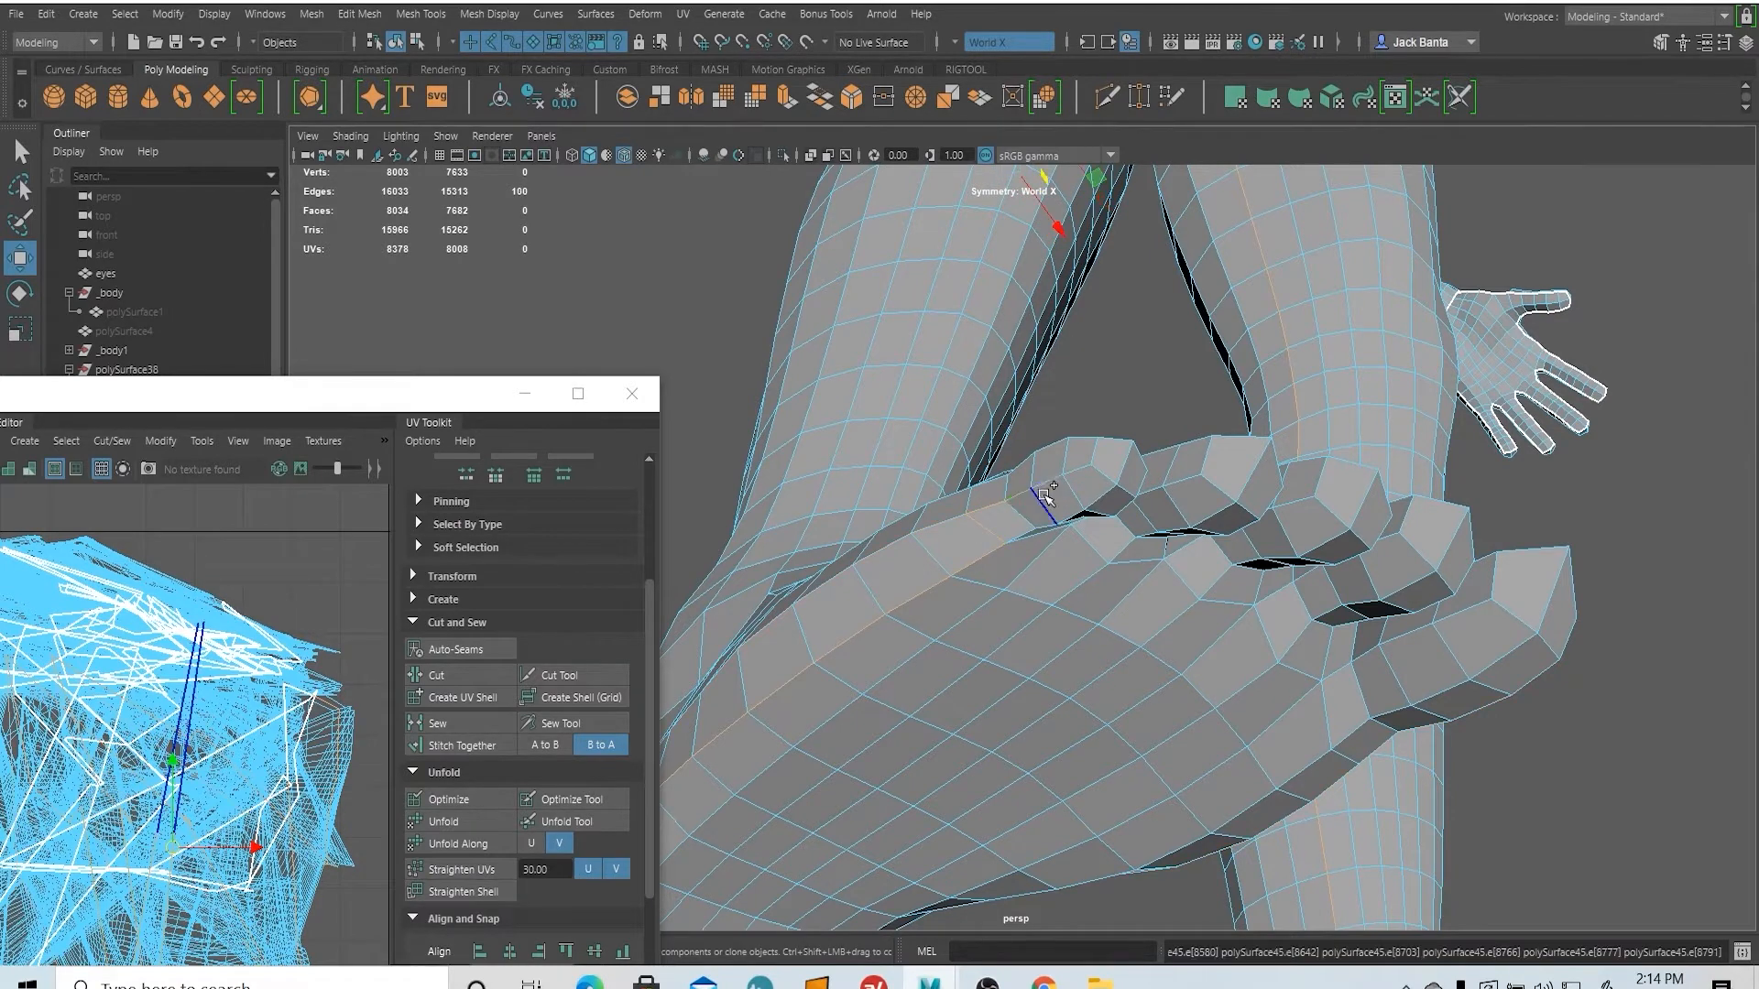
left_click(1047, 483, "shift")
left_click(1078, 473, "shift")
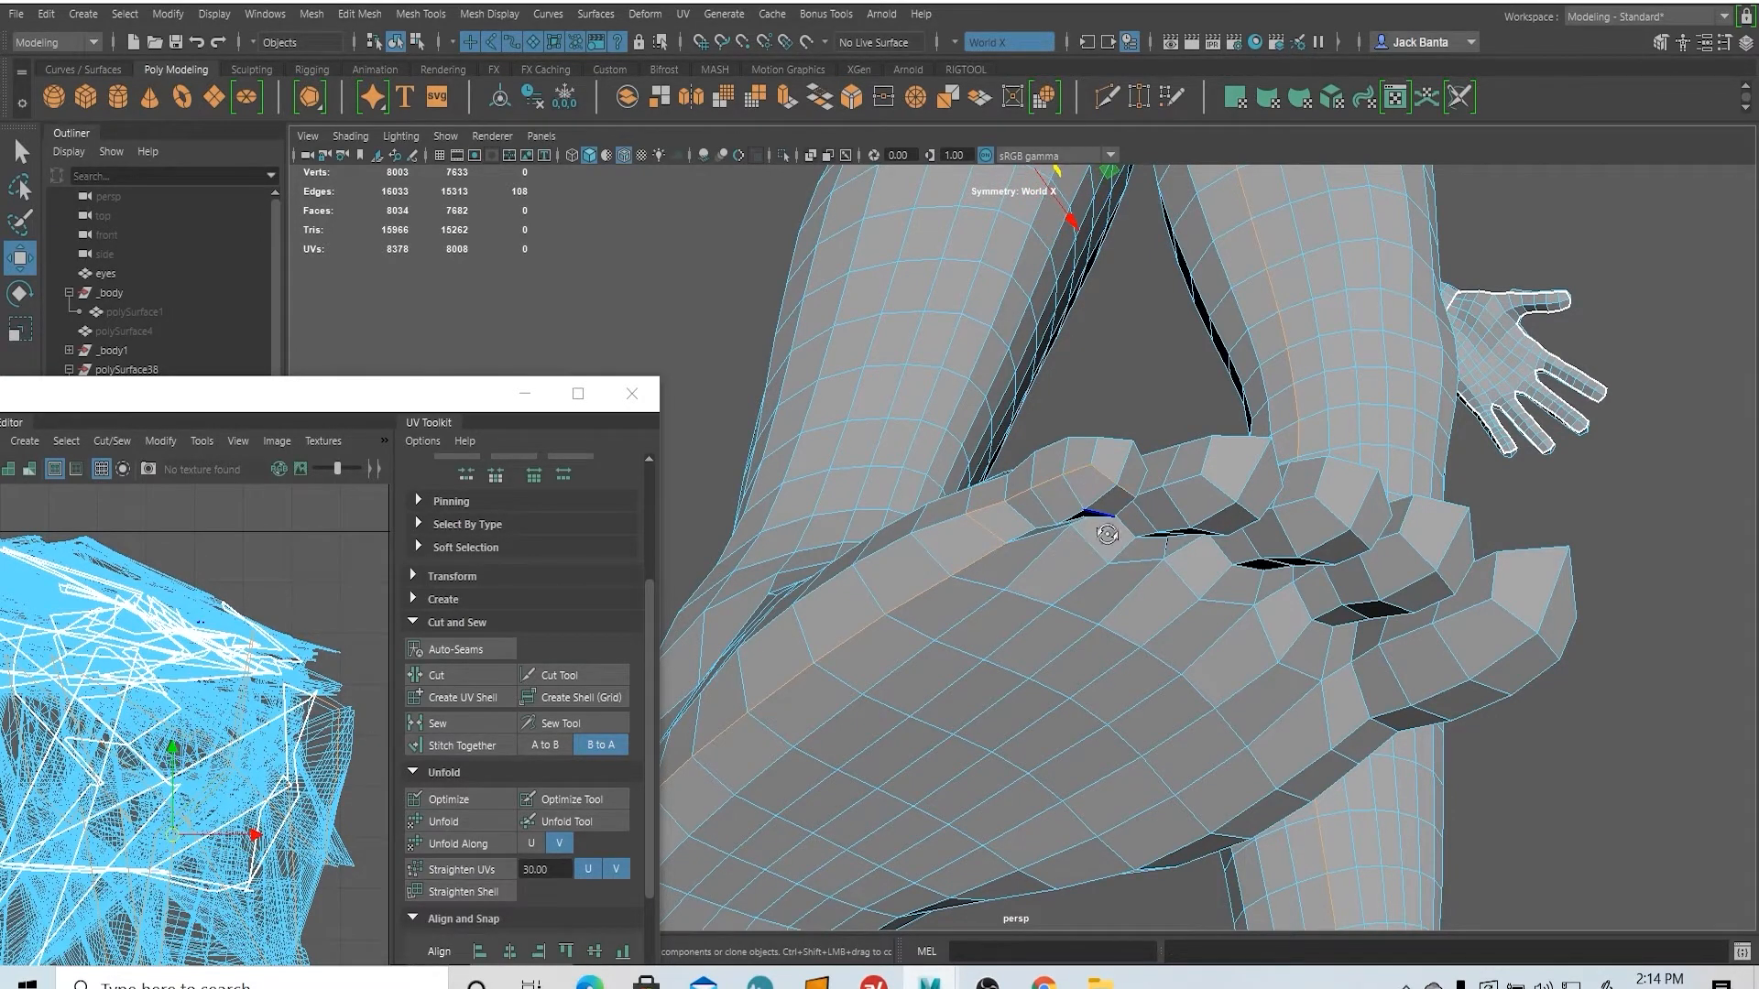
left_click_drag(1106, 533, 918, 521, "alt")
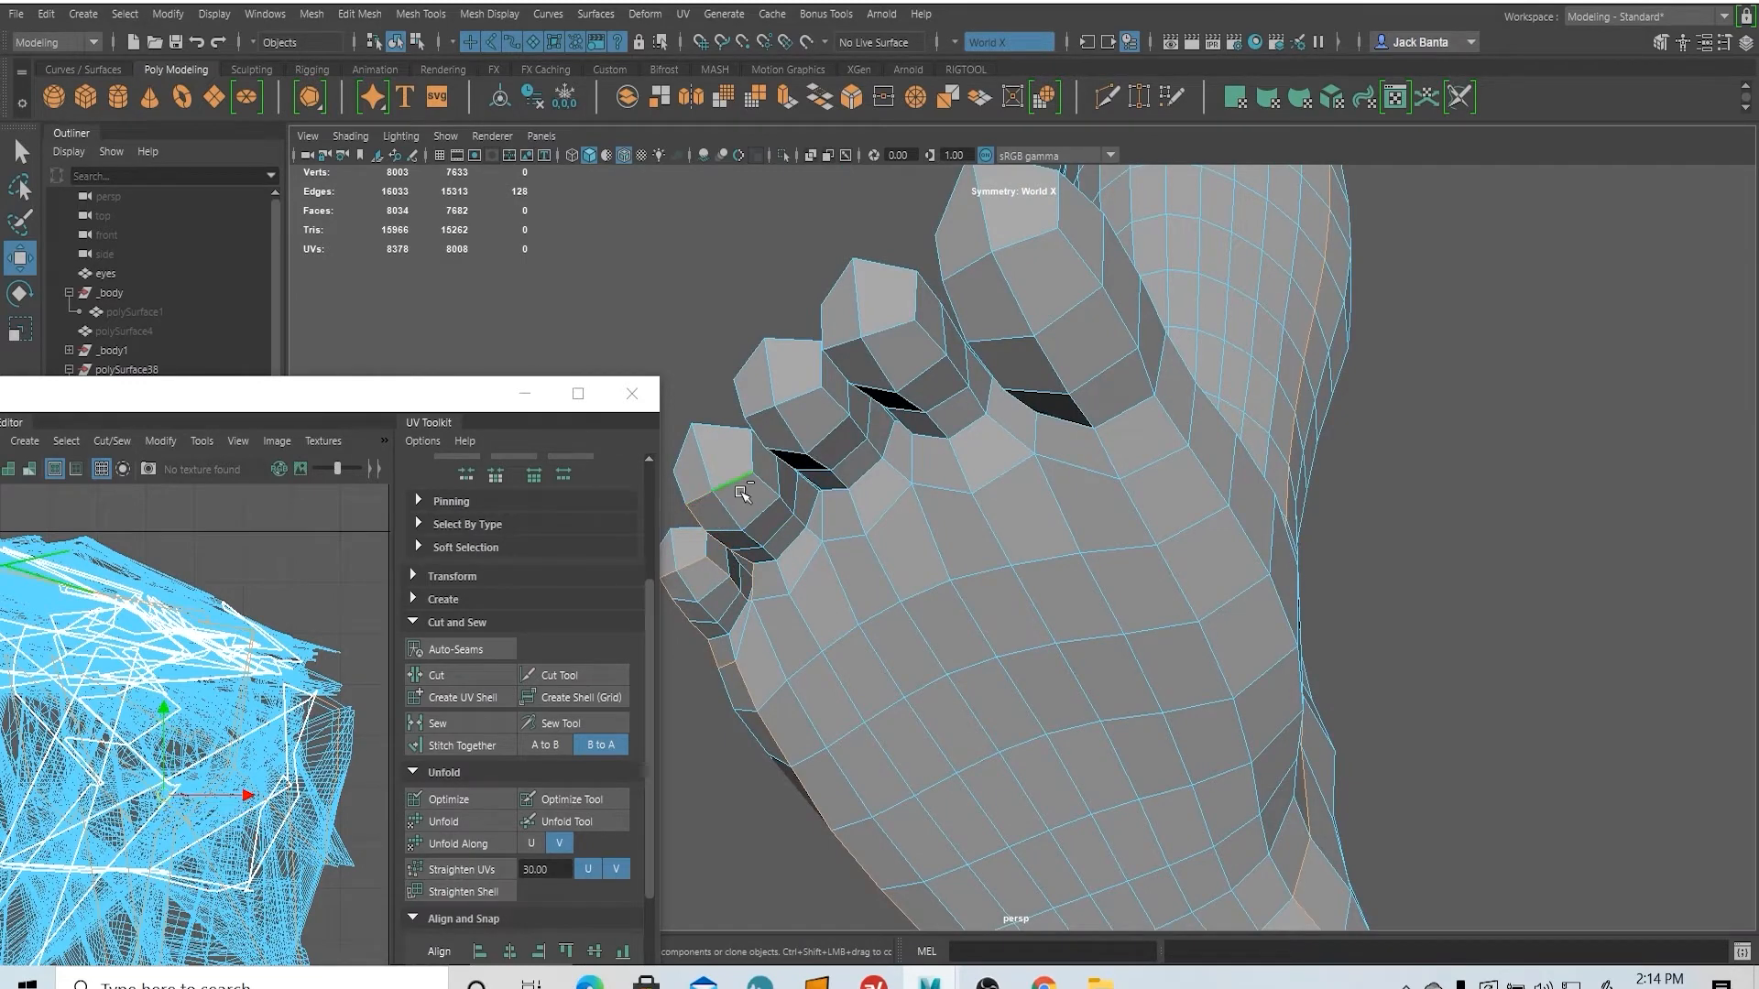
left_click(760, 431, "shift")
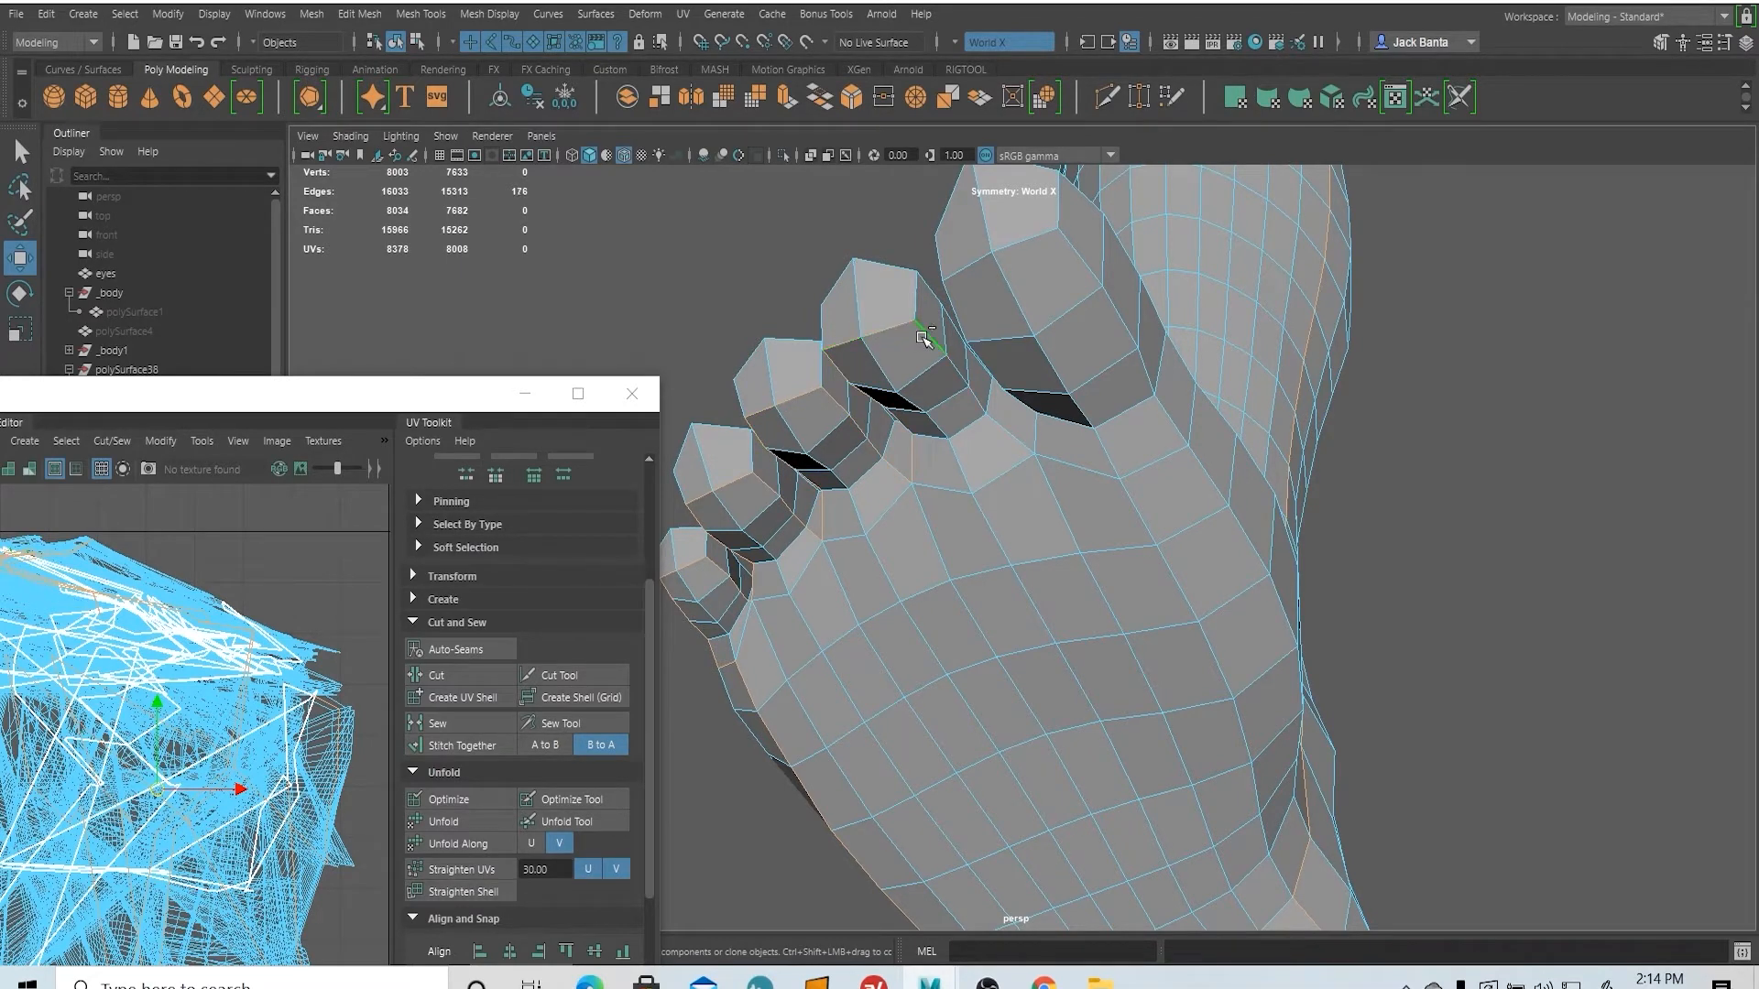
- Complete the edge selection along the inner sole and the big toe, and cut the leg and foot UV seam
left_click_drag(971, 307, 1049, 602, "alt")
left_click(1413, 710, "shift")
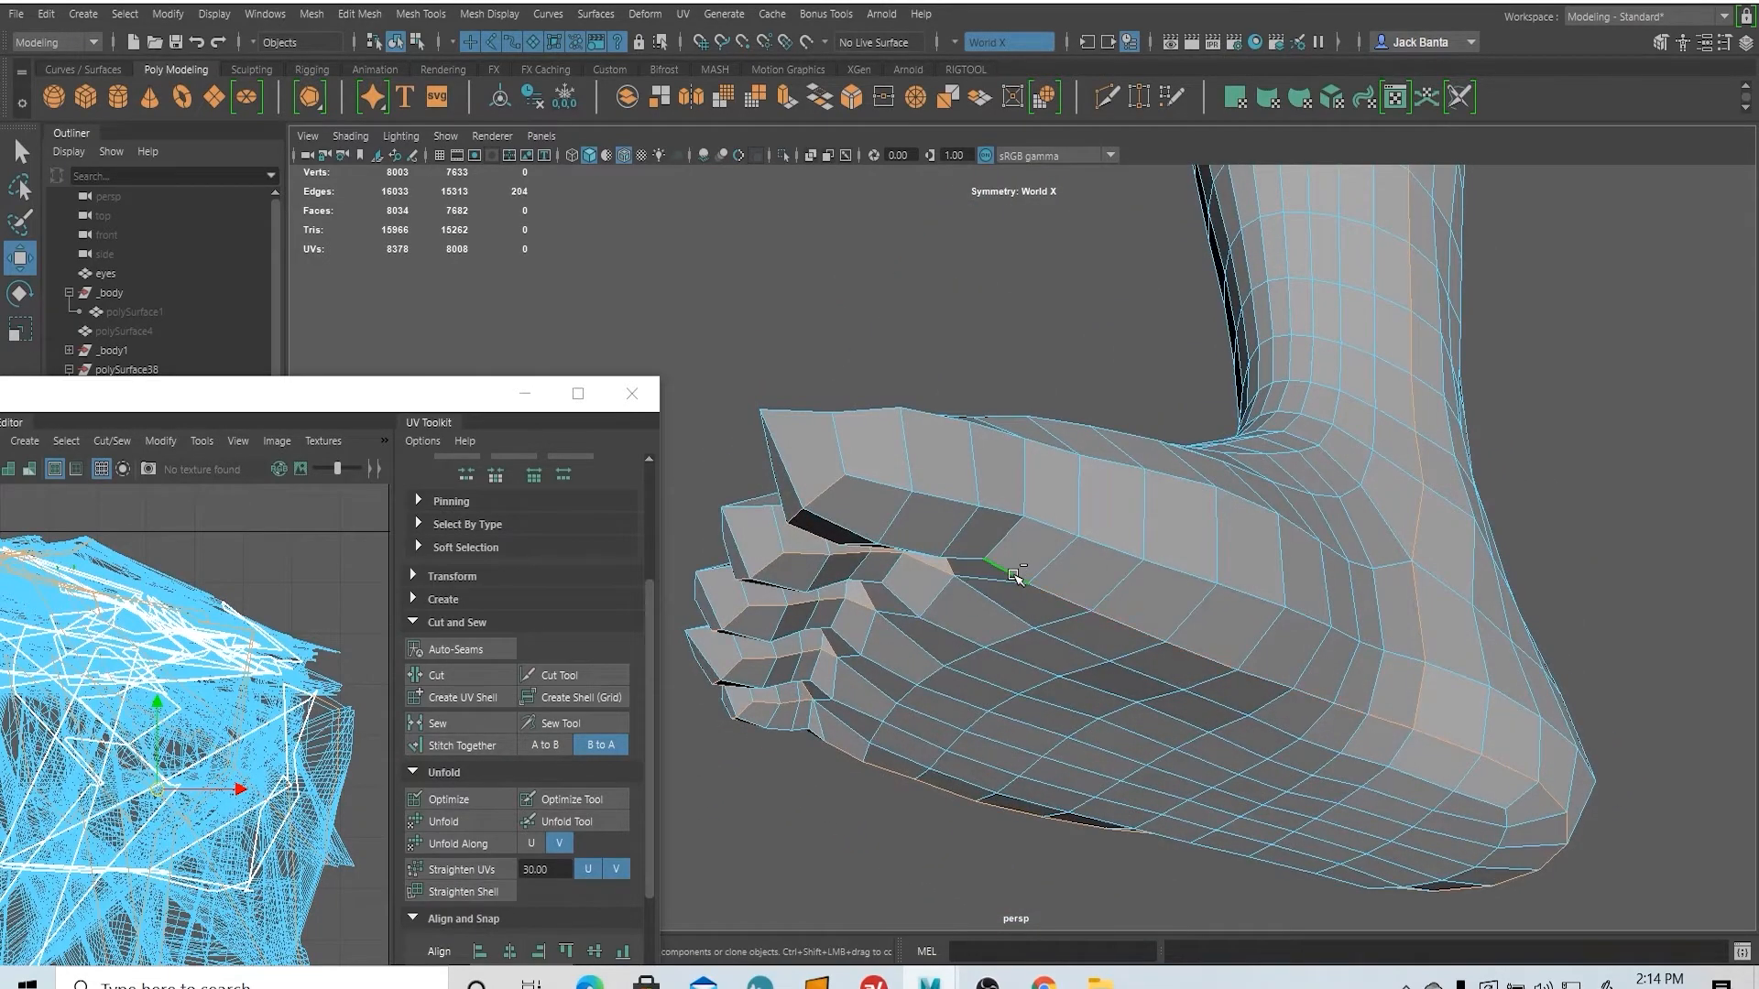
left_click(1016, 563, "shift")
left_click(1005, 535, "shift")
left_click(445, 677)
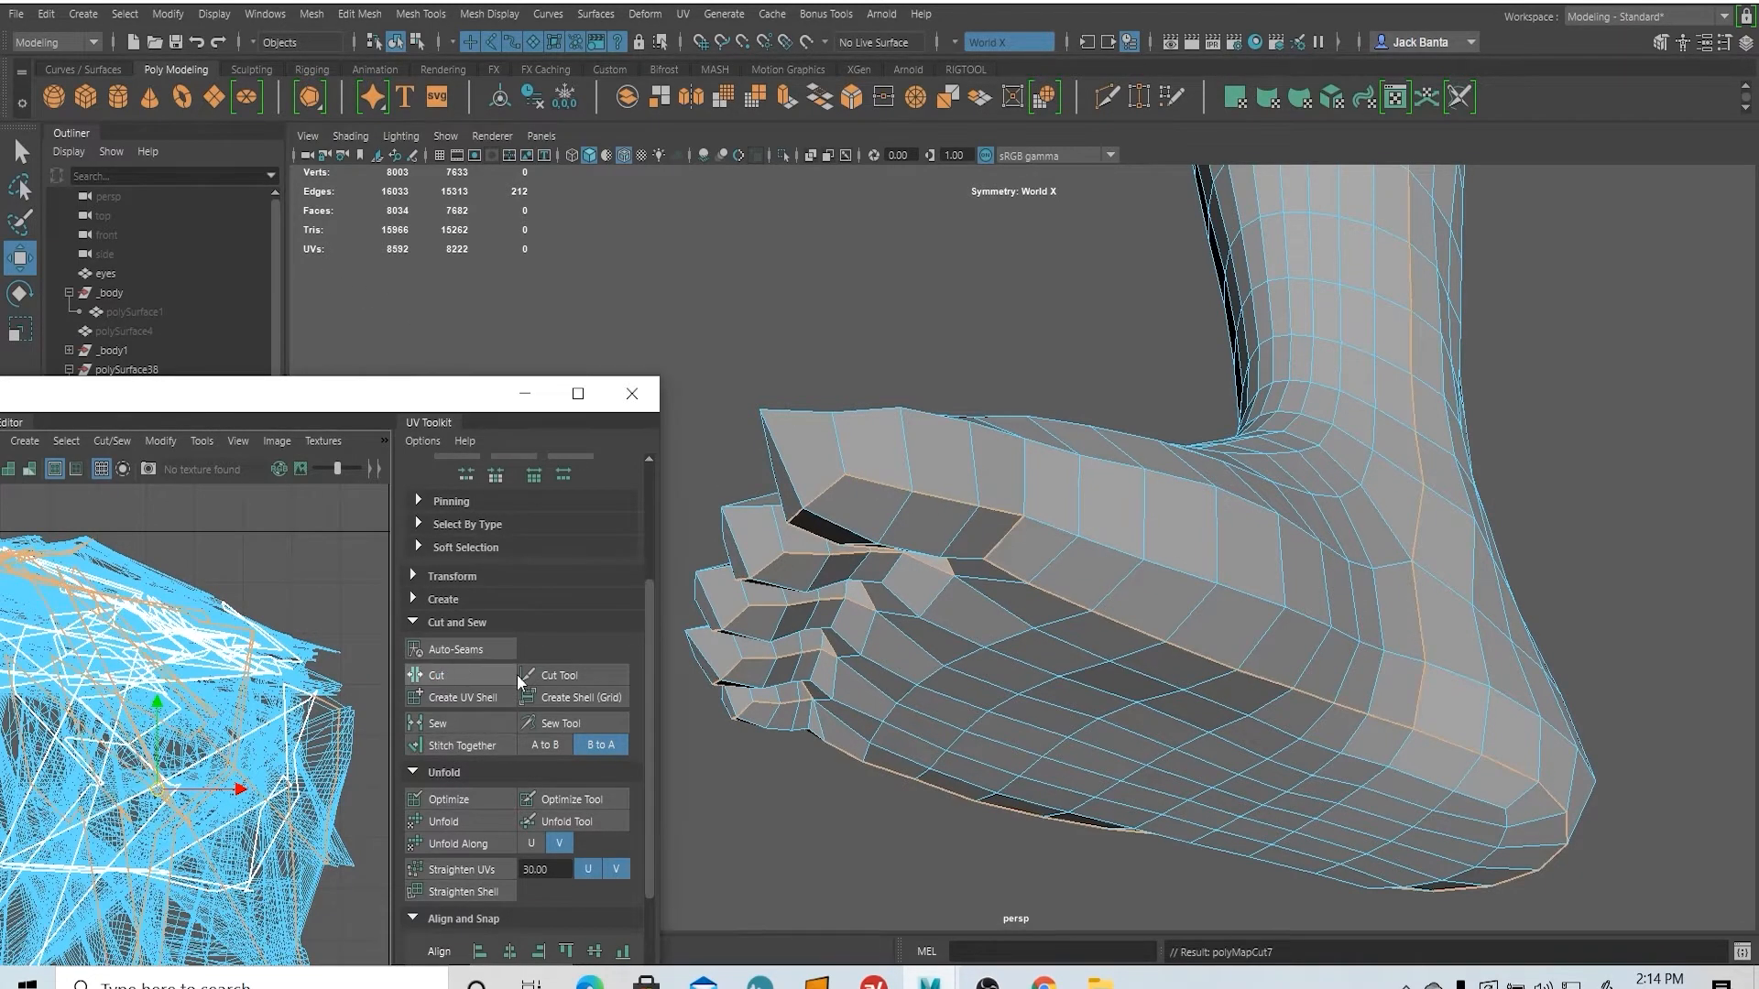
- Select the vertical edge loop up the side of the torso from the thigh seam to the armpit
scroll(1040, 668, "down", 4)
left_click_drag(1040, 668, 1038, 457, "alt")
scroll(930, 232, "down", 3)
middle_click_drag(1038, 456, 1014, 838, "alt")
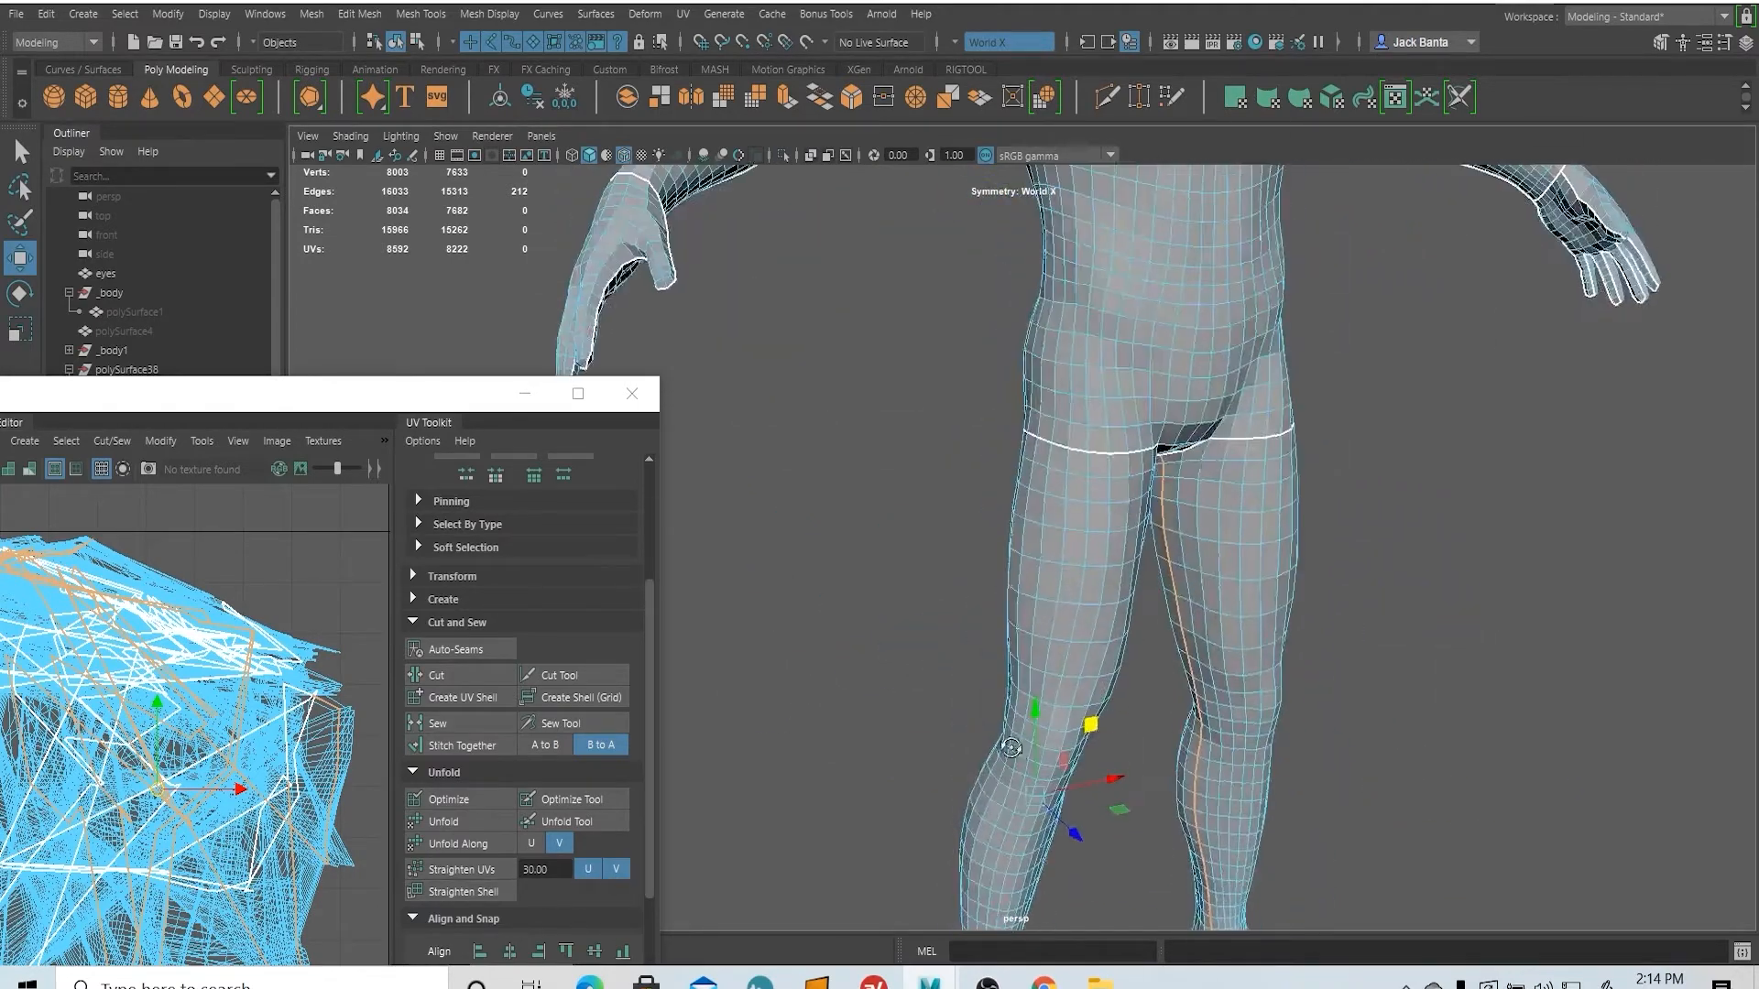
left_click_drag(1014, 838, 952, 641, "alt")
middle_click_drag(920, 240, 939, 559, "alt")
left_click_drag(937, 559, 1044, 554, "alt")
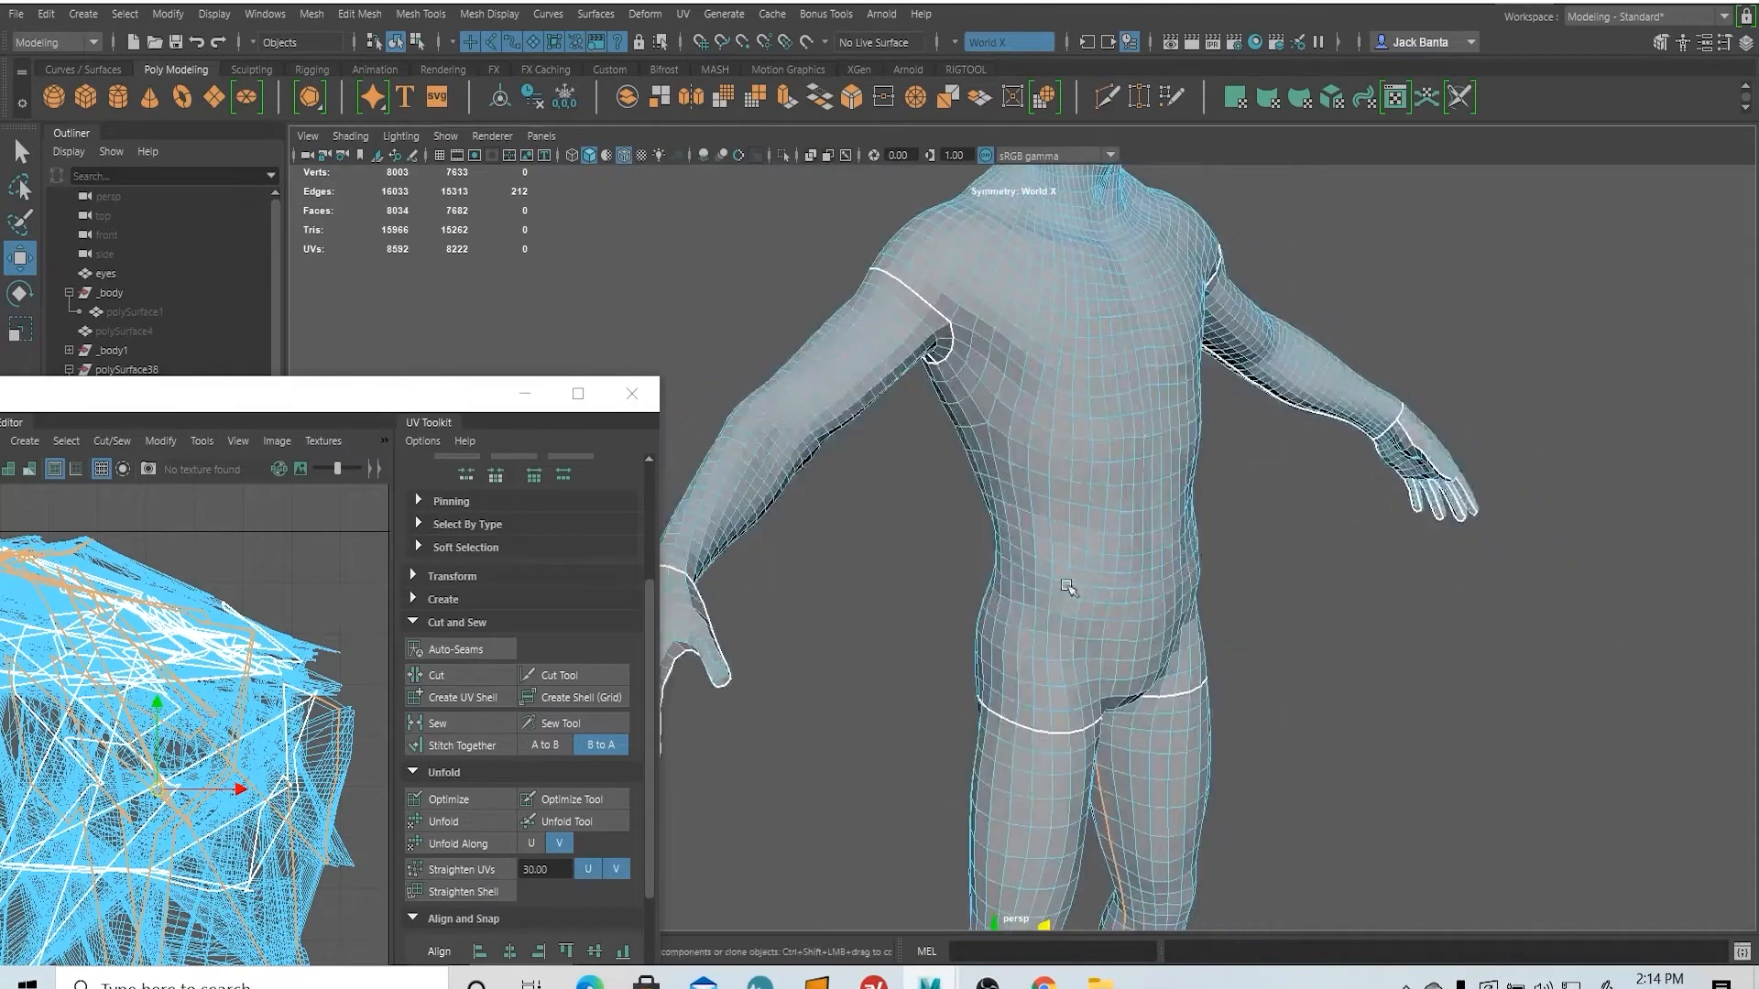
right_click_drag(847, 467, 891, 546, "alt")
left_click_drag(892, 546, 949, 499, "alt")
right_click_drag(950, 498, 1013, 767, "alt")
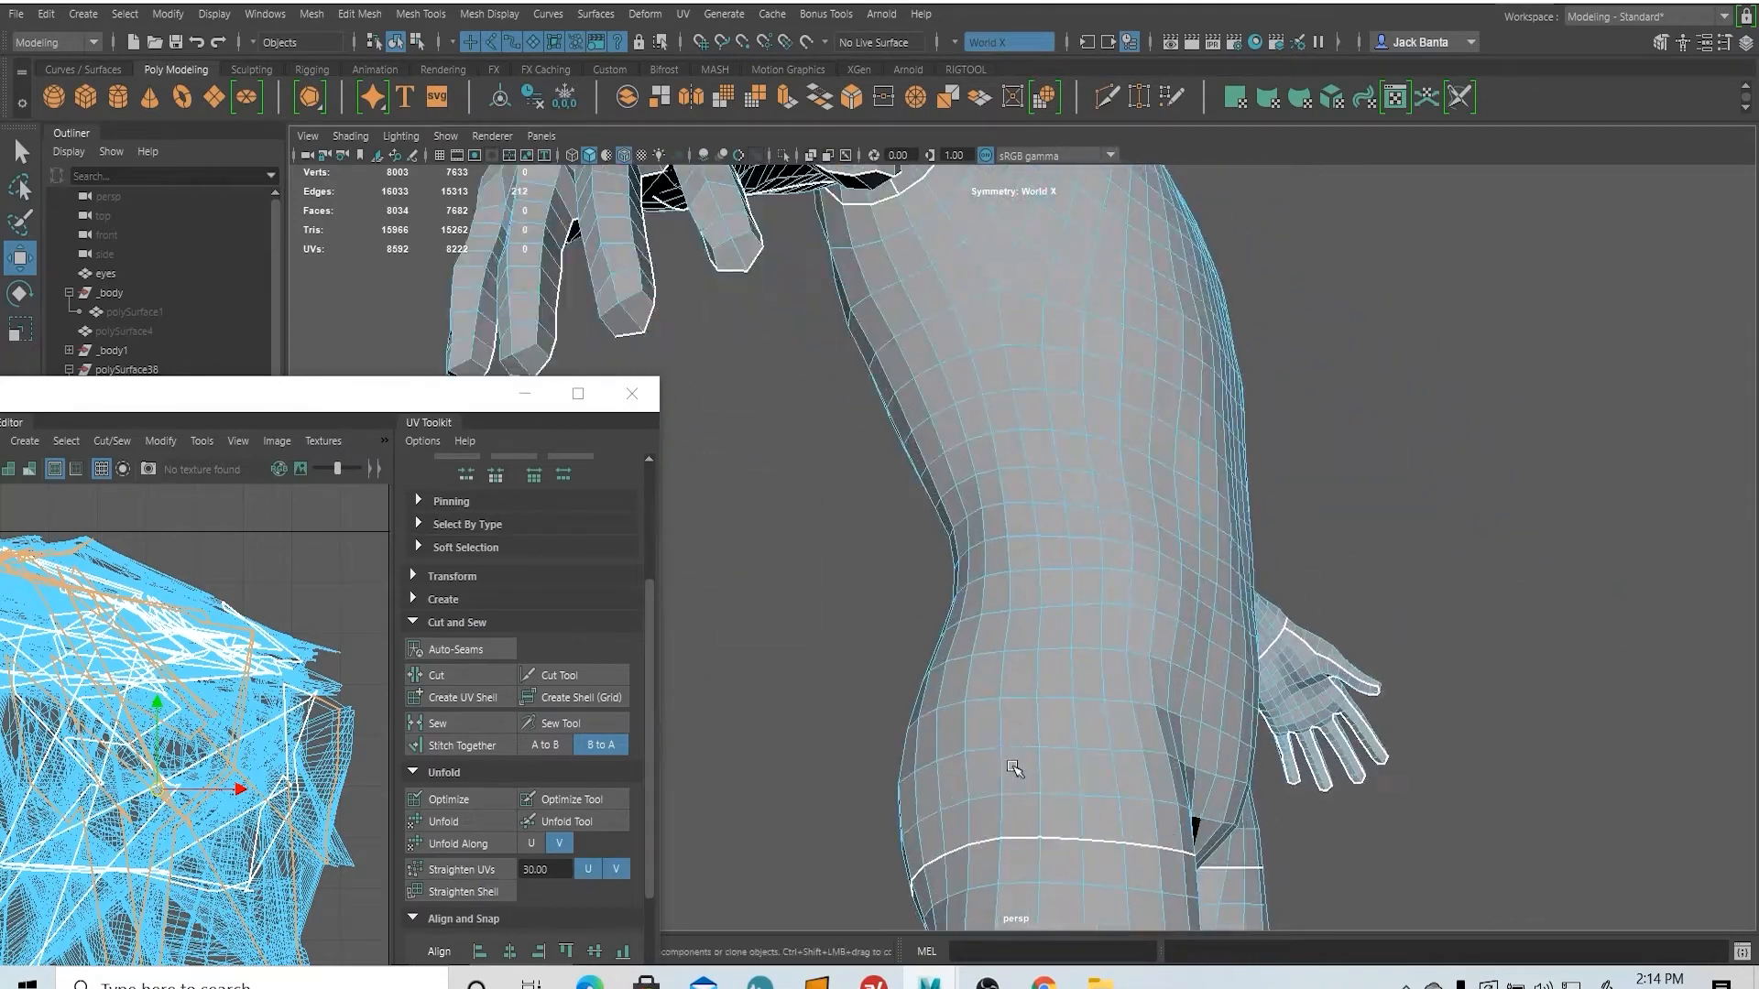
left_click(1000, 810)
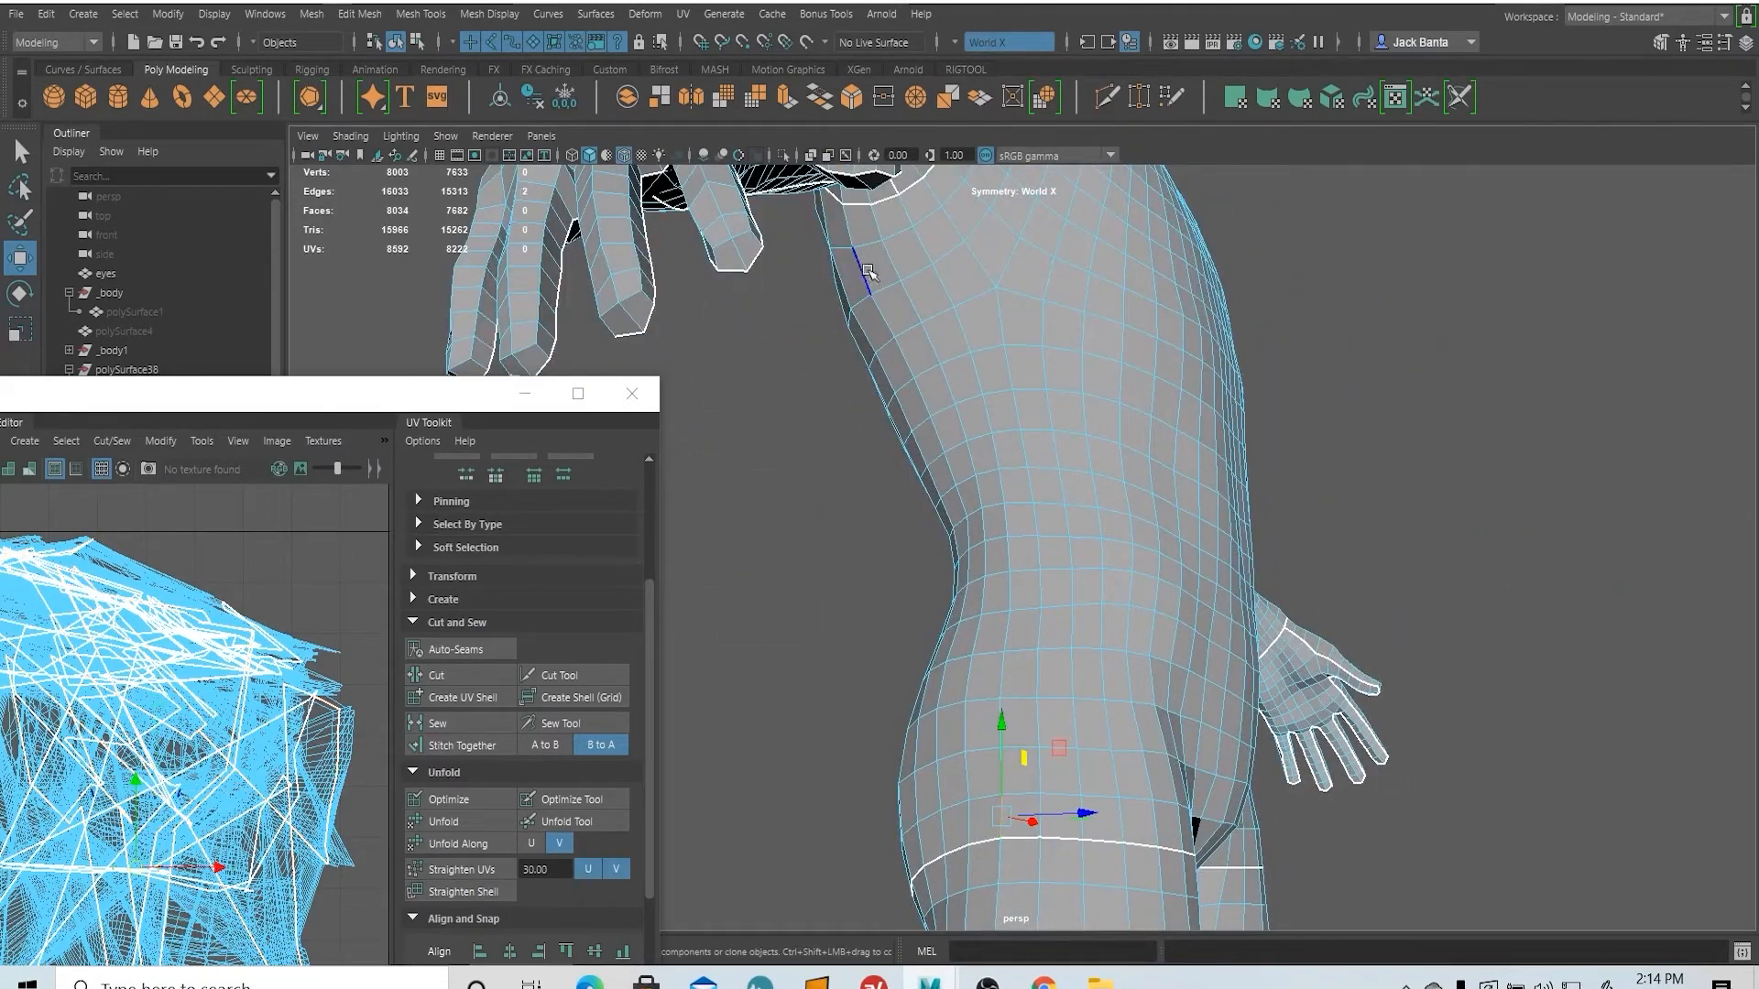
double_click(904, 217, "shift")
middle_click_drag(1019, 265, 1036, 467, "alt")
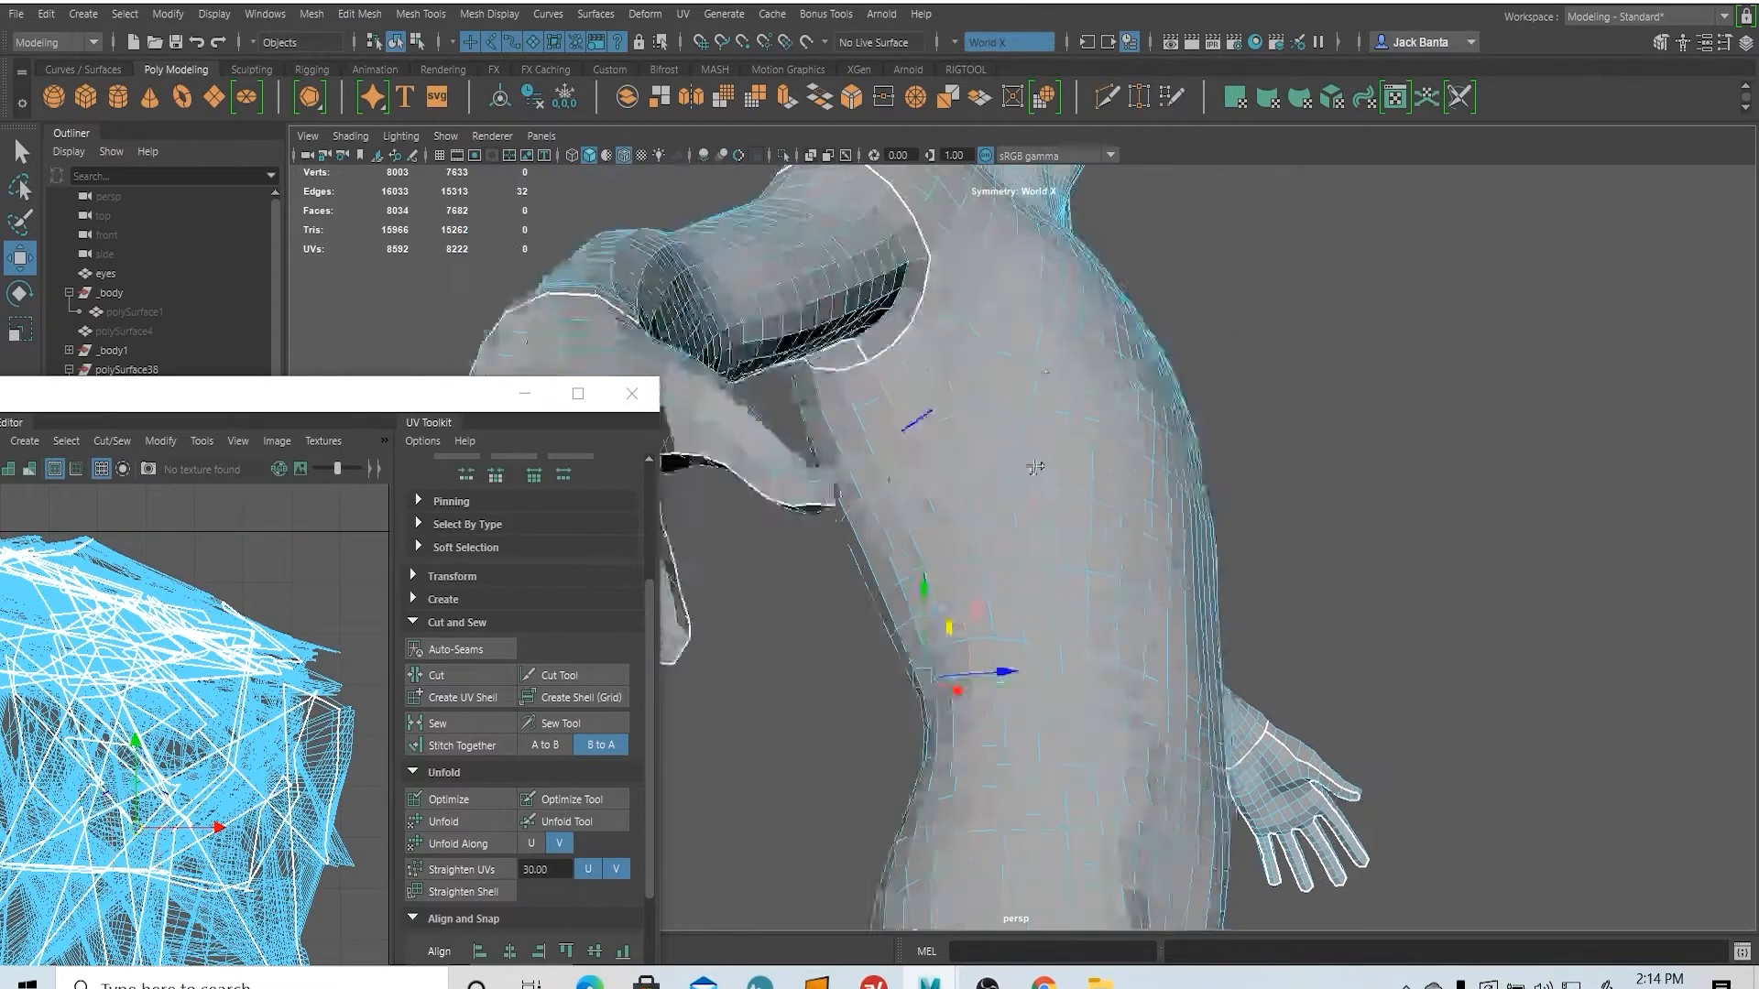
- Add the neck-base loop and the shoulder edges between the neck and arm seams to the selection, and cut the torso seams
left_click_drag(1036, 468, 844, 507, "alt")
right_click_drag(844, 507, 955, 471, "alt")
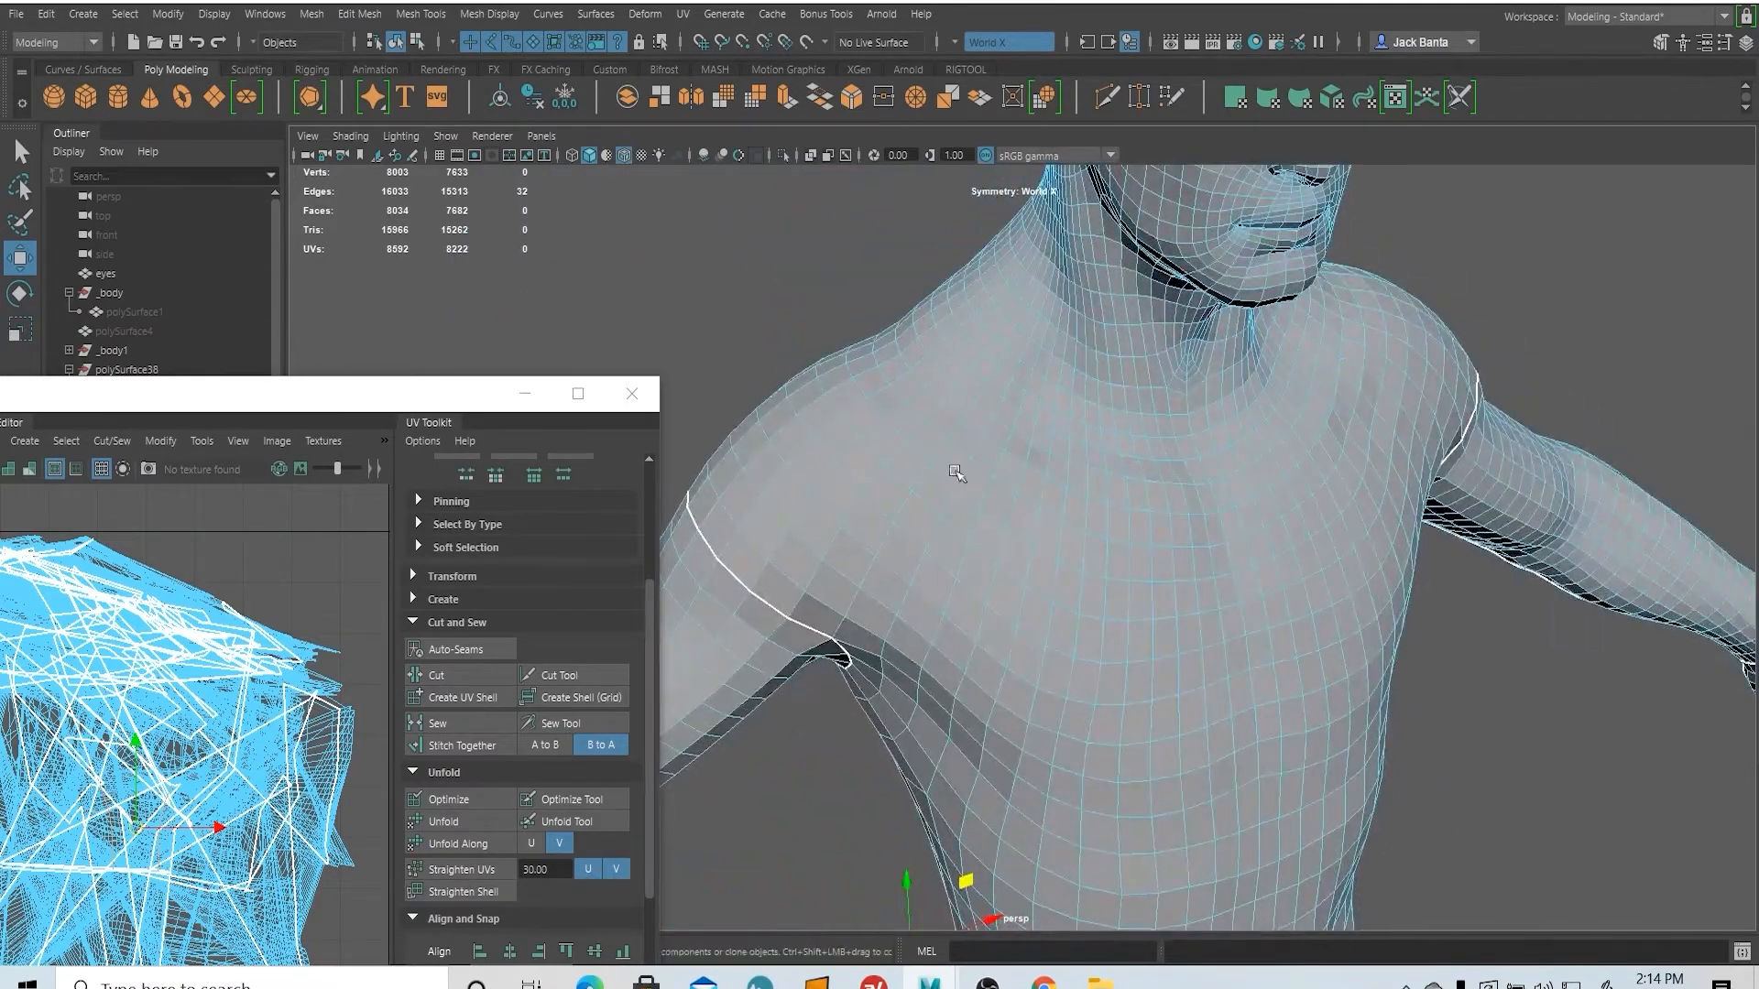
double_click(1014, 409, "shift")
left_click_drag(964, 511, 983, 406, "alt")
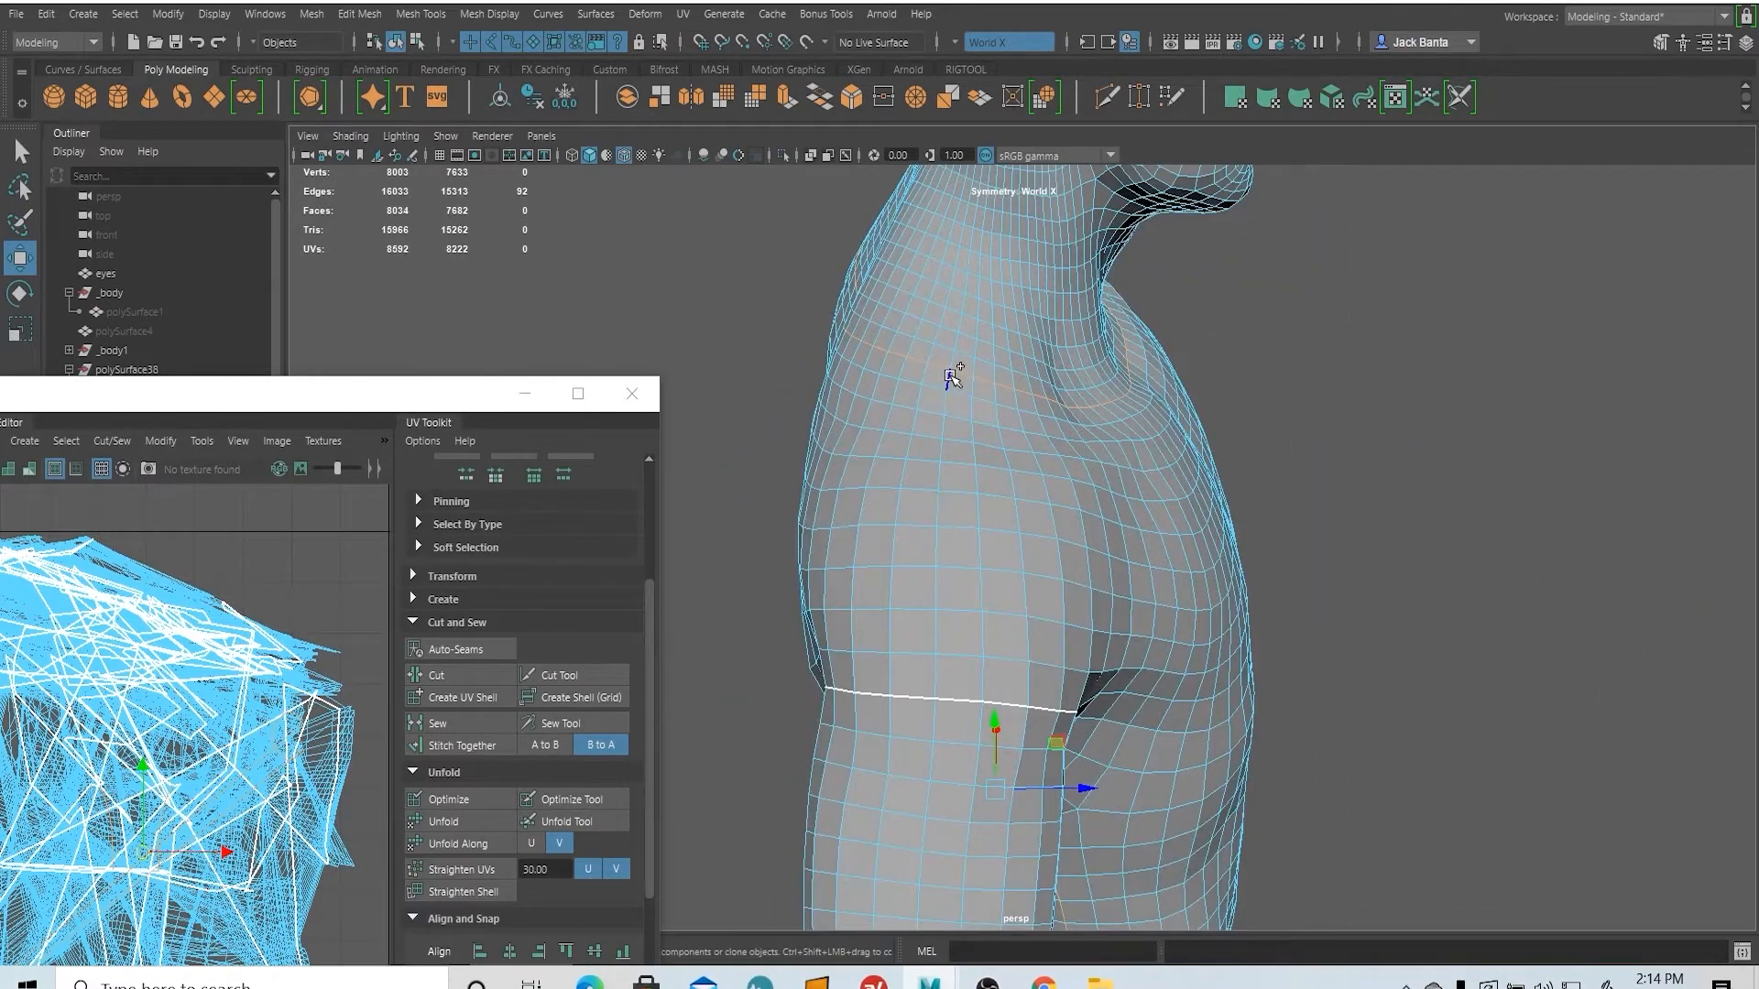
double_click(935, 677, "shift")
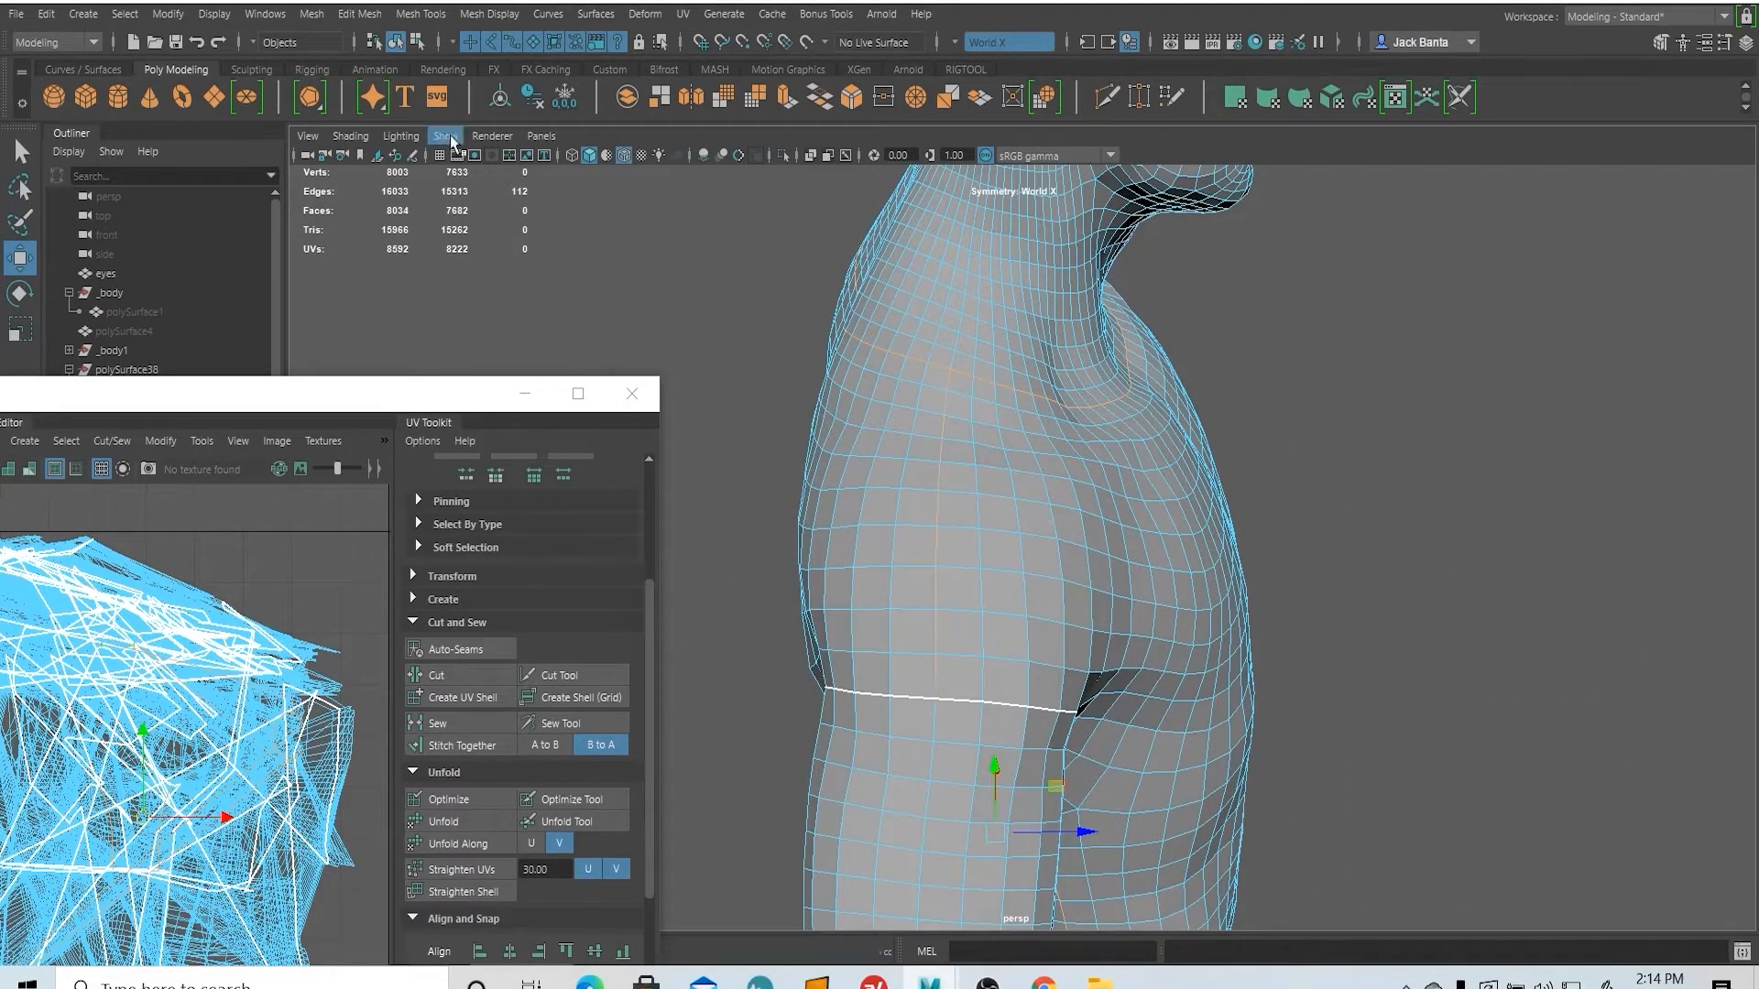
left_click(455, 674)
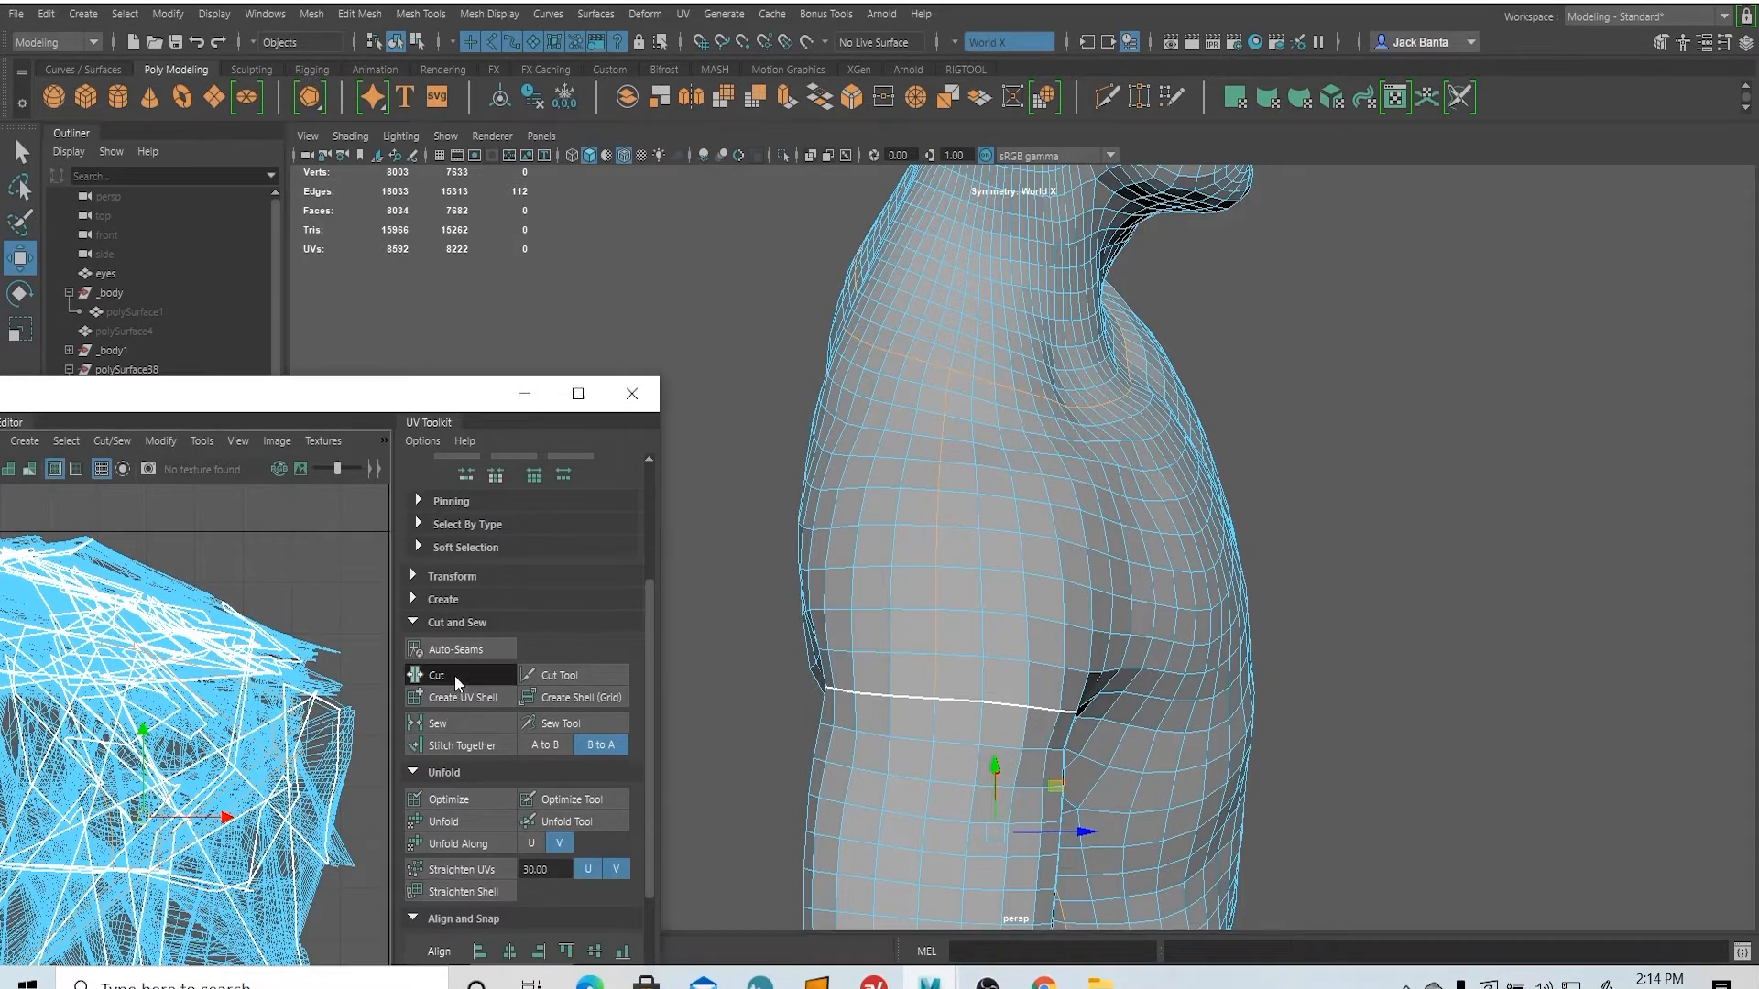
right_click_drag(1090, 669, 907, 626, "alt")
left_click_drag(1125, 792, 962, 730, "alt")
left_click(959, 730)
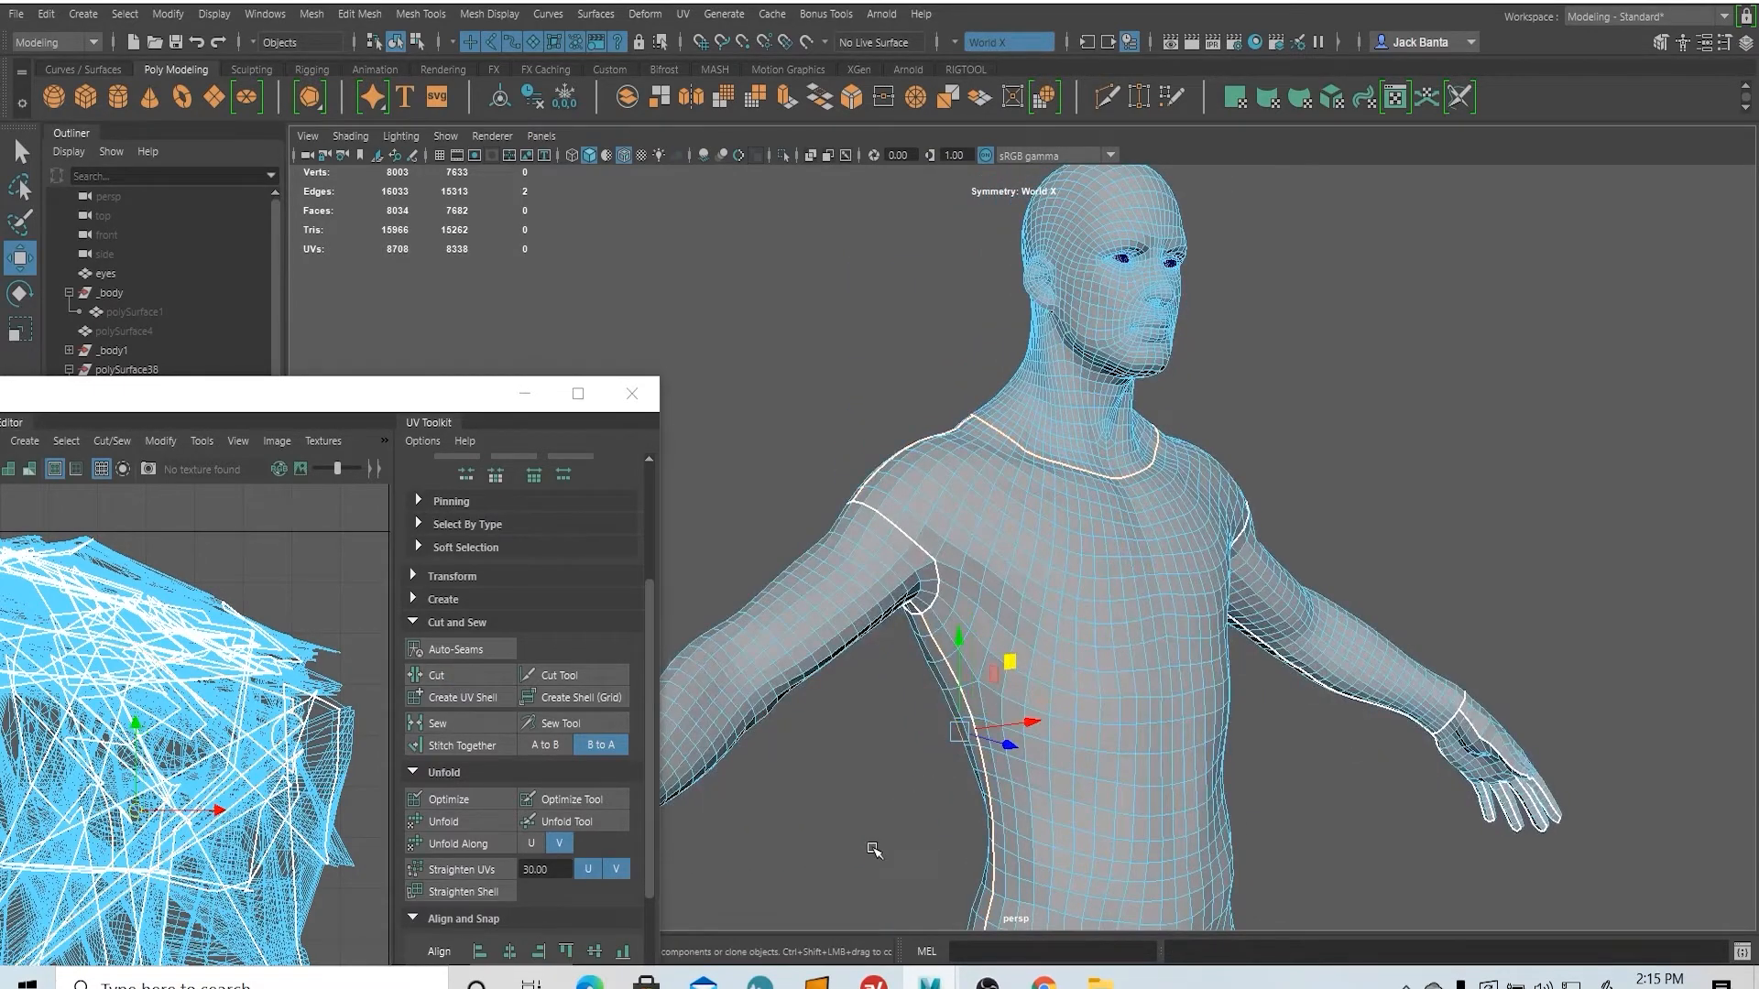
- Examine the torso, shoulder and neck seams from several sides and the face around the eyes
right_click_drag(871, 848, 793, 824, "alt")
middle_click_drag(797, 815, 810, 613, "alt")
left_click_drag(829, 522, 1209, 410, "alt")
right_click_drag(1209, 409, 1081, 389, "alt")
middle_click_drag(1081, 389, 1132, 517, "alt")
left_click_drag(1131, 517, 751, 575, "alt")
middle_click_drag(751, 575, 877, 630, "alt")
right_click_drag(877, 631, 1316, 813, "alt")
left_click_drag(1316, 813, 1081, 660, "alt")
right_click_drag(1081, 659, 1217, 738, "alt")
left_click_drag(1217, 738, 970, 385, "alt")
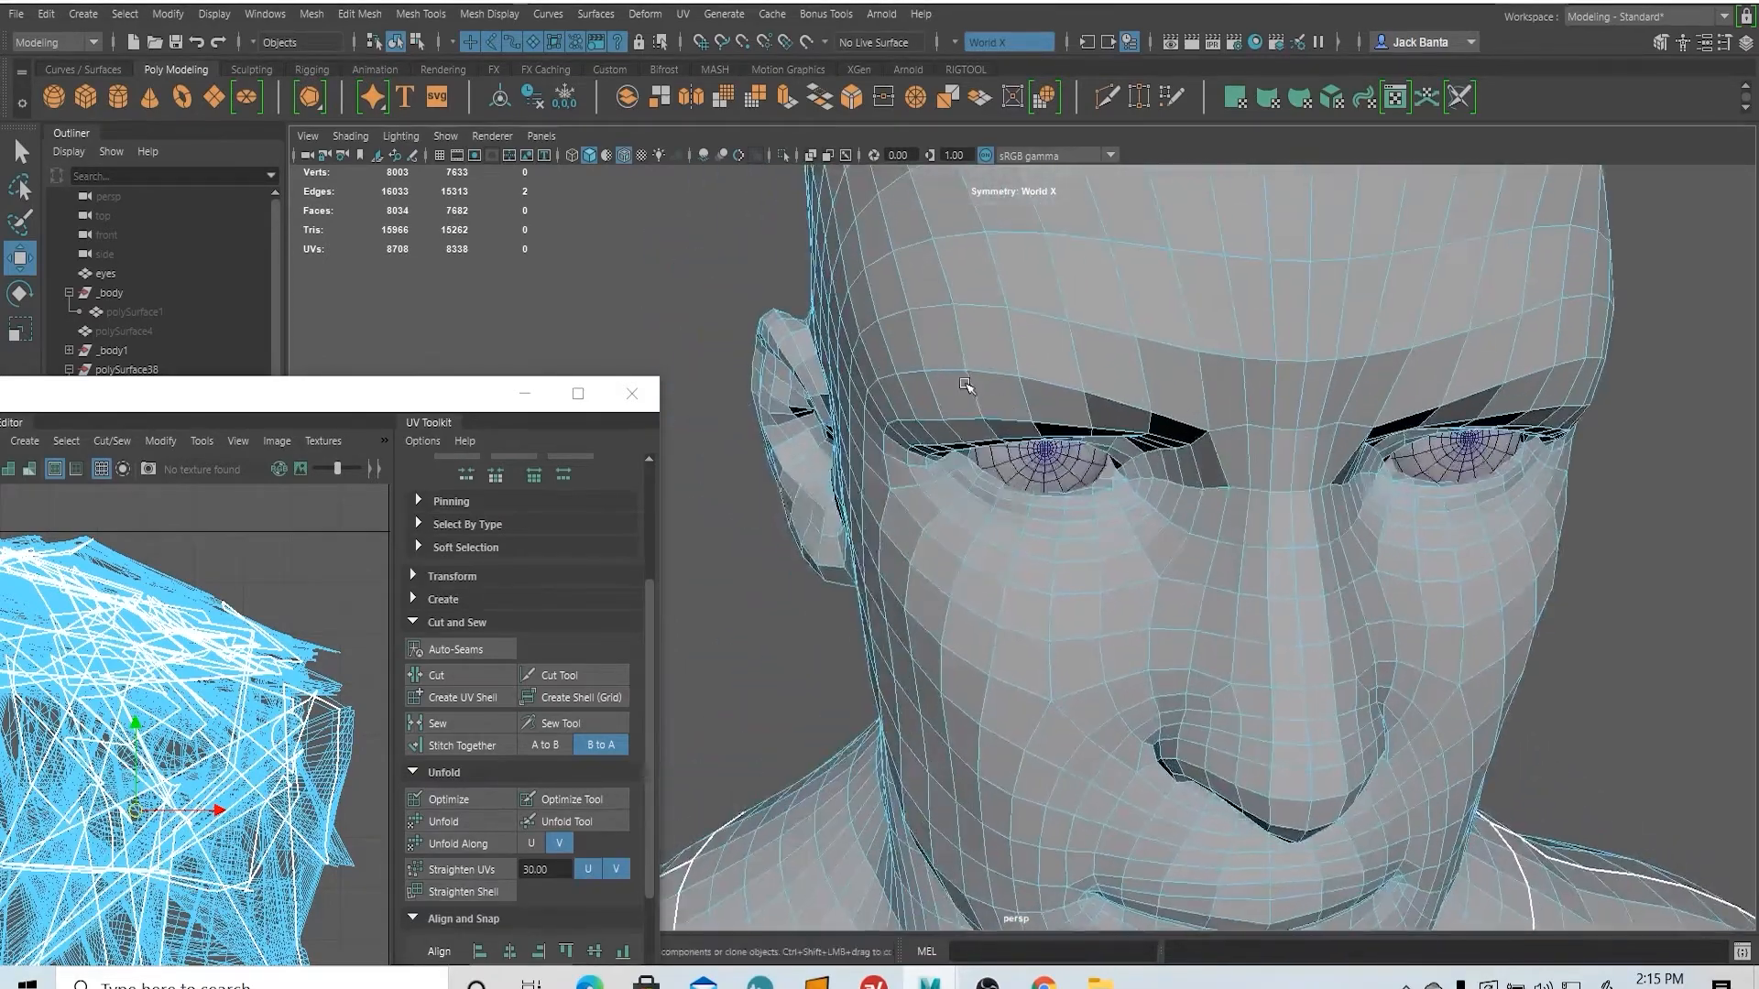
- Select the rim edges along the lower eyelid and around the inner corner of the eye
right_click_drag(970, 385, 1154, 519, "alt")
middle_click_drag(1218, 275, 1117, 499, "alt")
right_click_drag(1118, 497, 1201, 615, "alt")
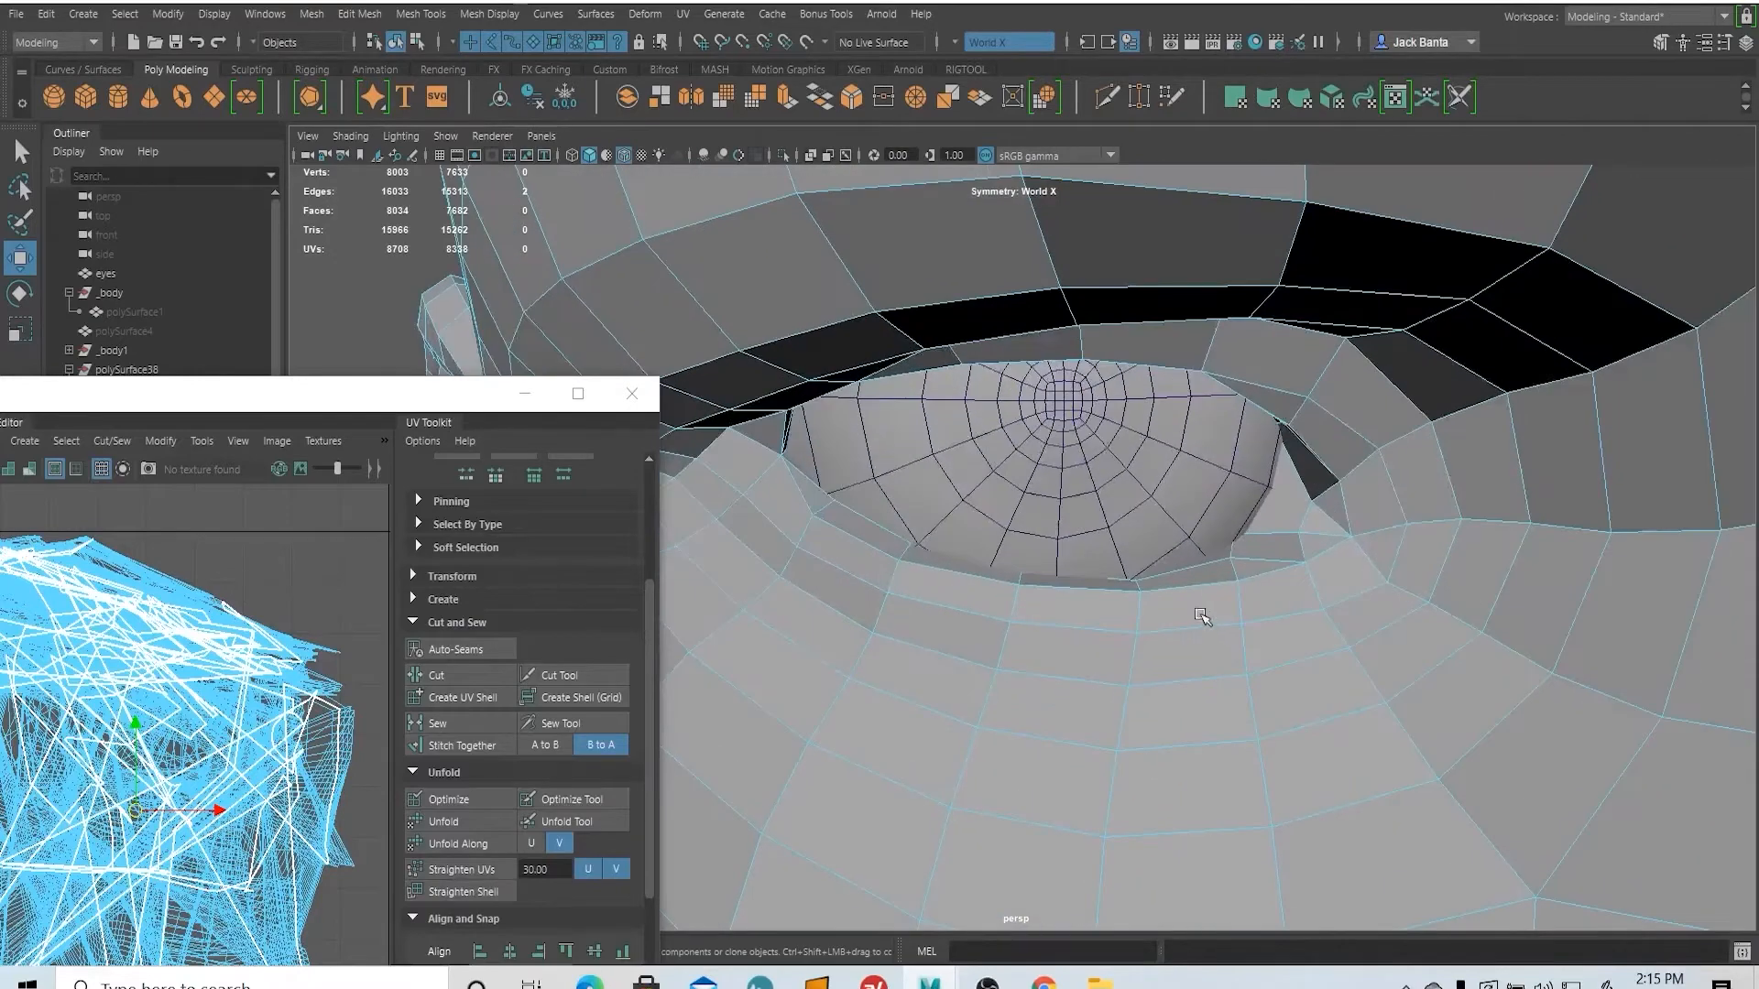
double_click(1181, 589)
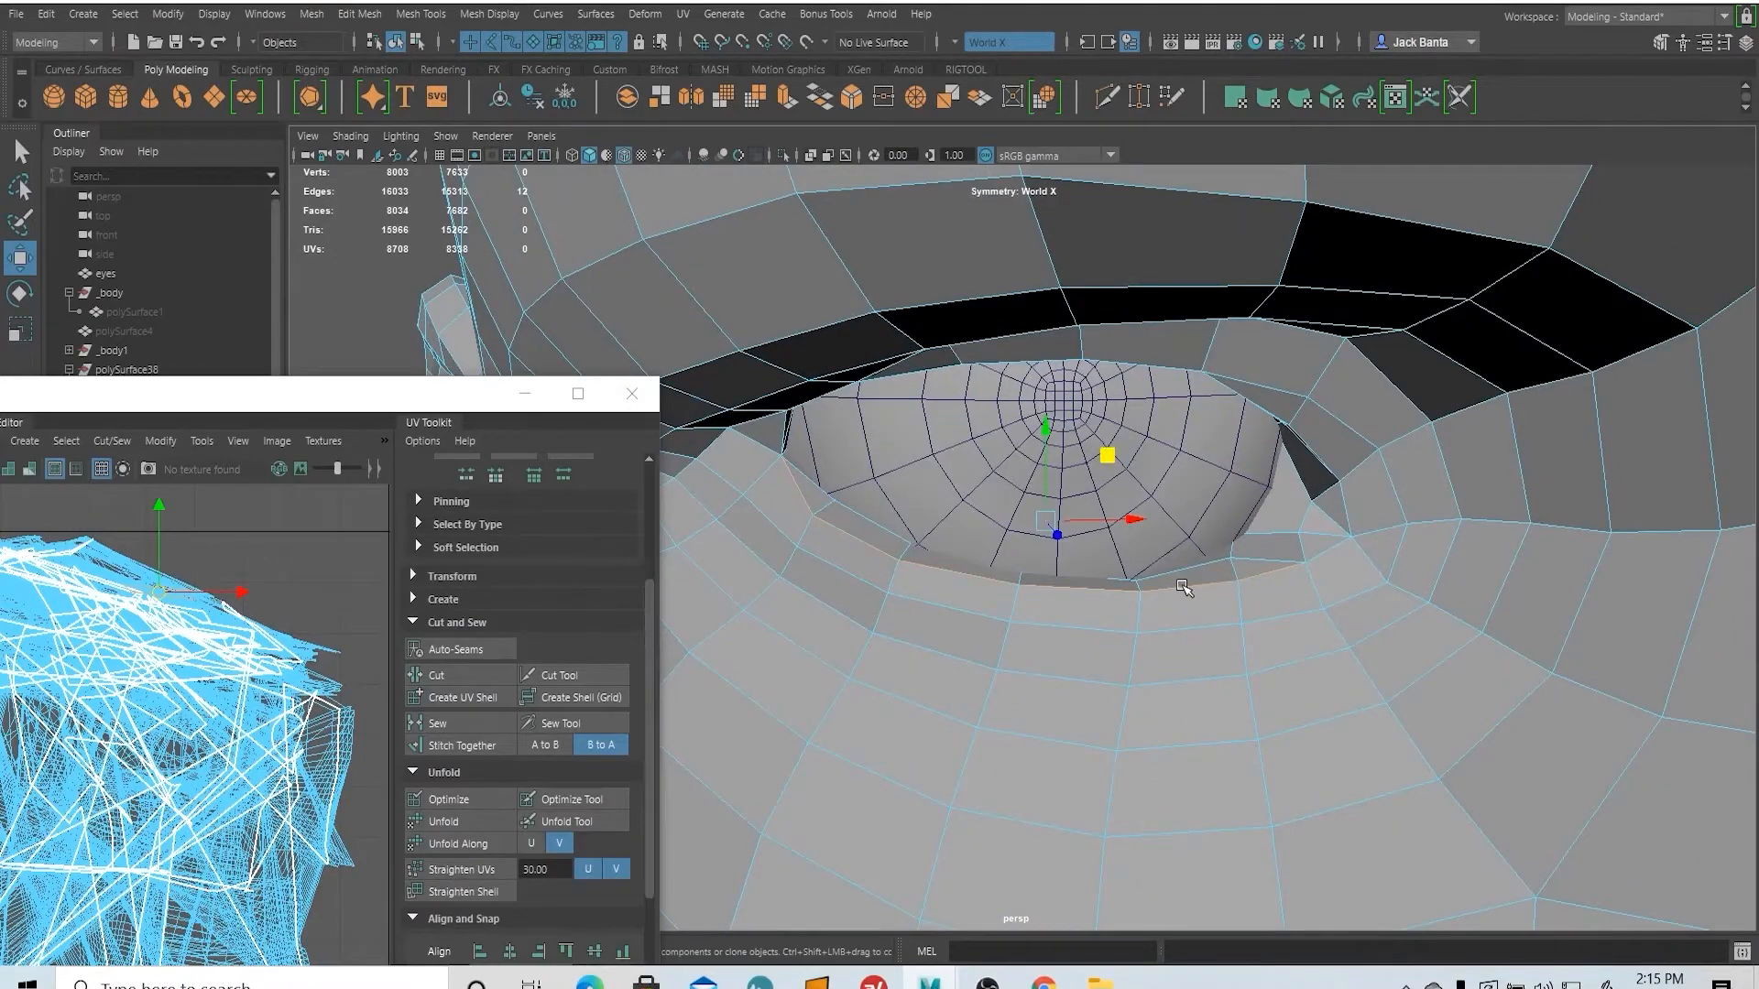
double_click(1319, 458, "shift")
left_click_drag(1212, 511, 1162, 558, "alt")
middle_click_drag(1162, 558, 1168, 604, "alt")
right_click_drag(1168, 604, 1257, 524, "alt")
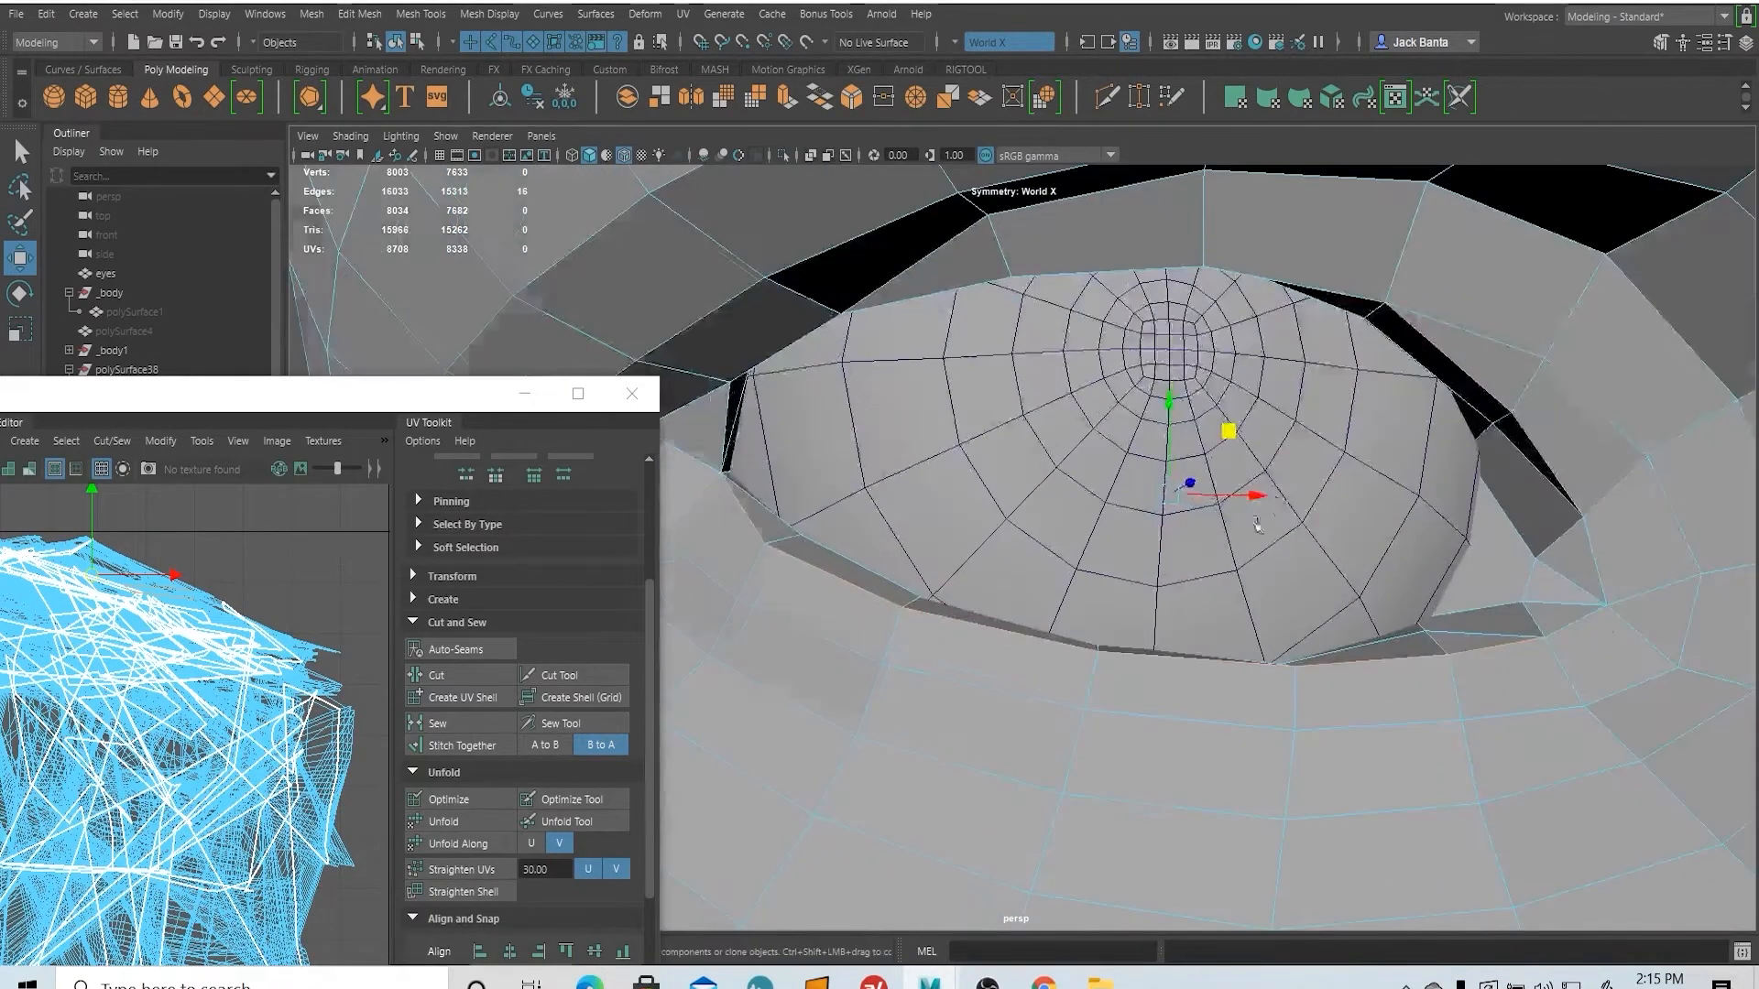
left_click(1577, 619, "shift")
left_click(1598, 578, "shift")
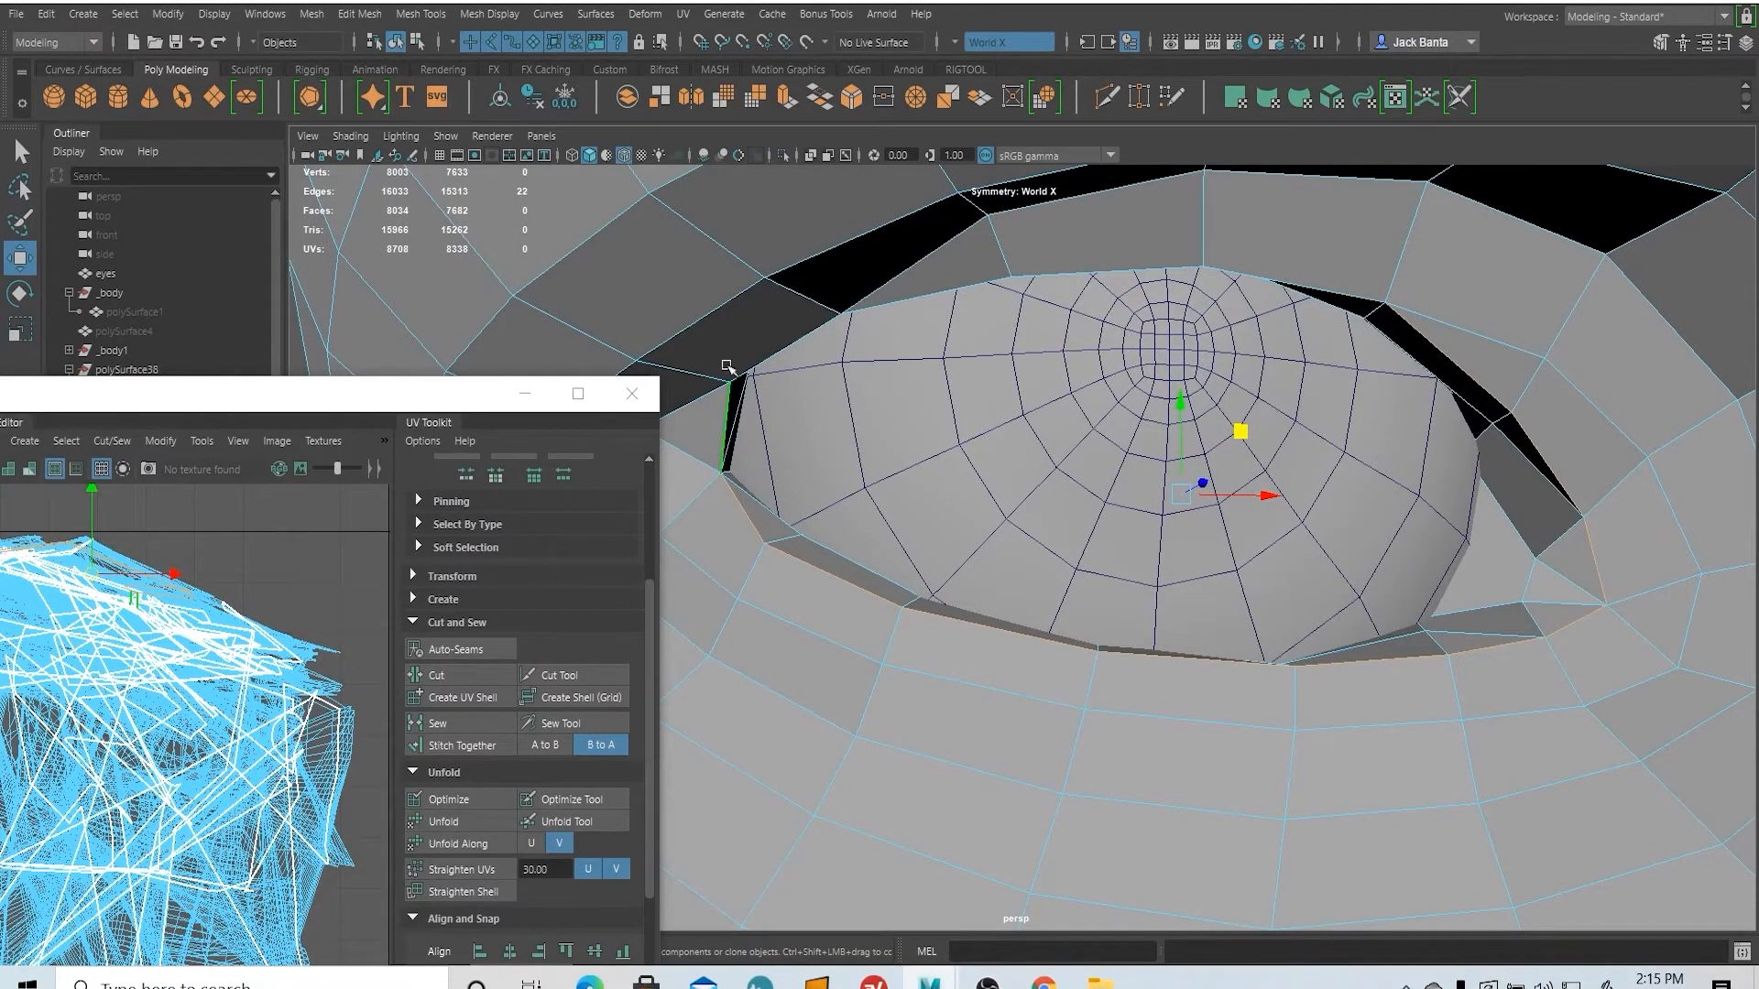
- Add the outer corner and upper eyelid rim edges to the selection, and cut a UV seam around the eye opening
mouse_move(726, 367)
left_mouse_down("alt")
mouse_move(726, 318)
mouse_move(732, 359)
left_mouse_up("alt")
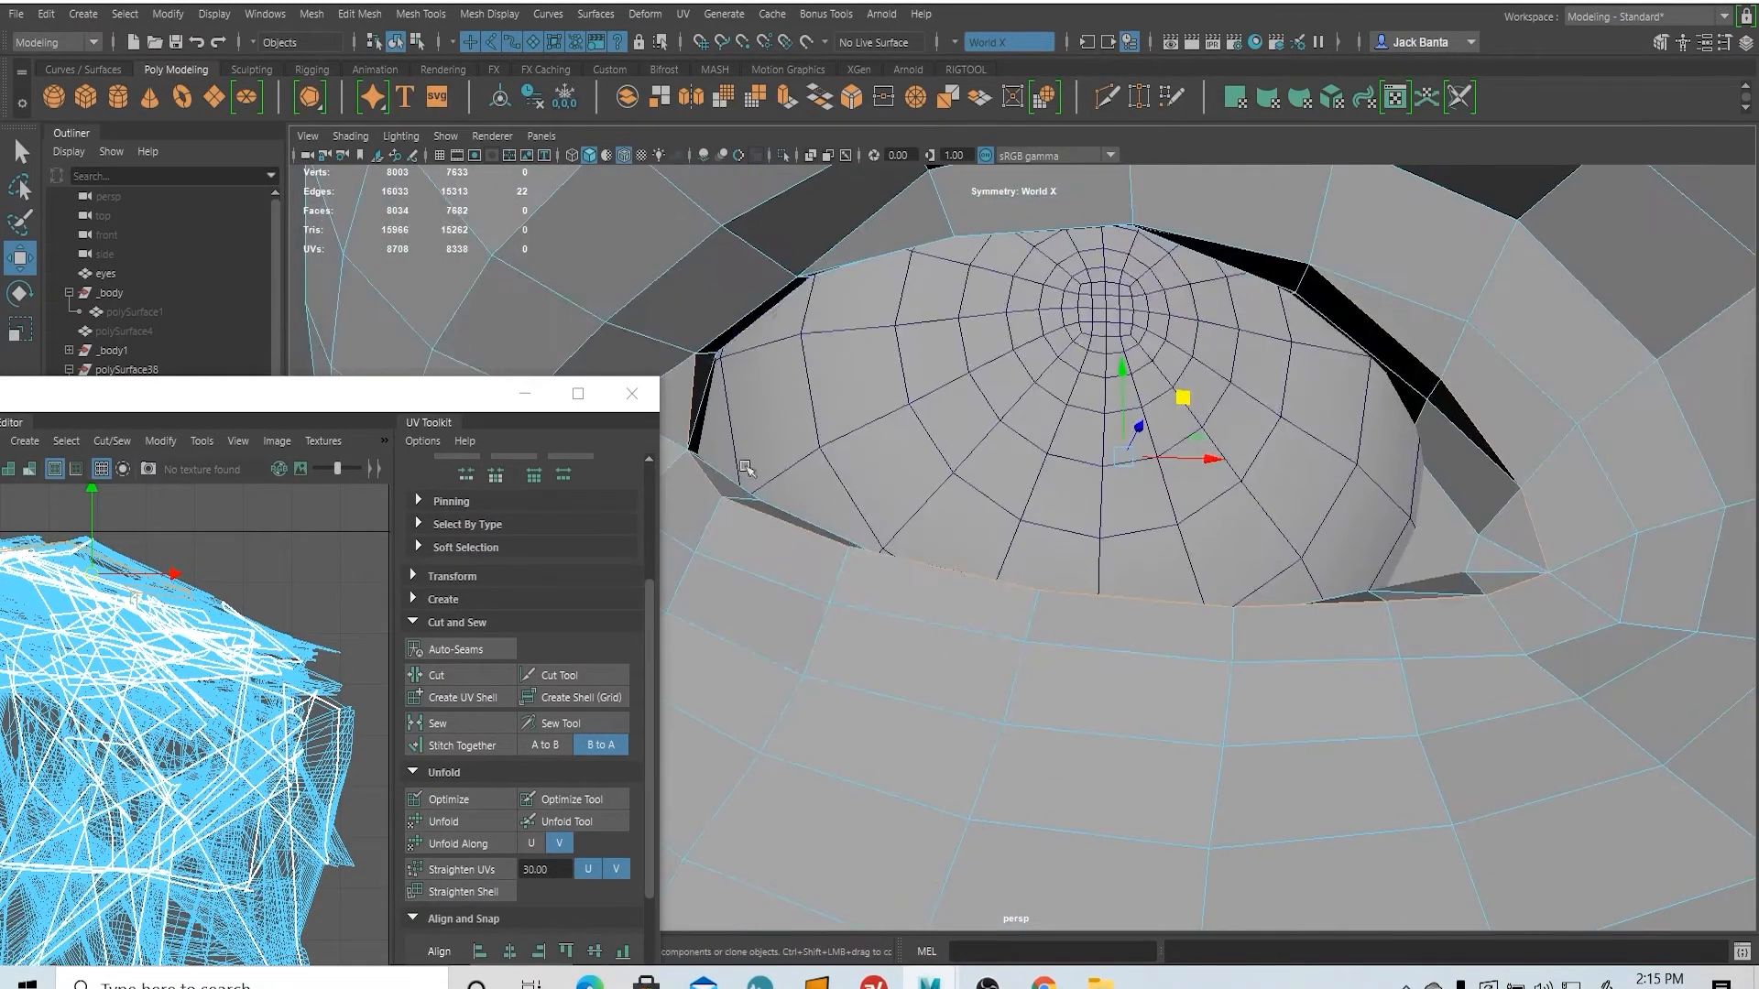
left_click(790, 287, "shift")
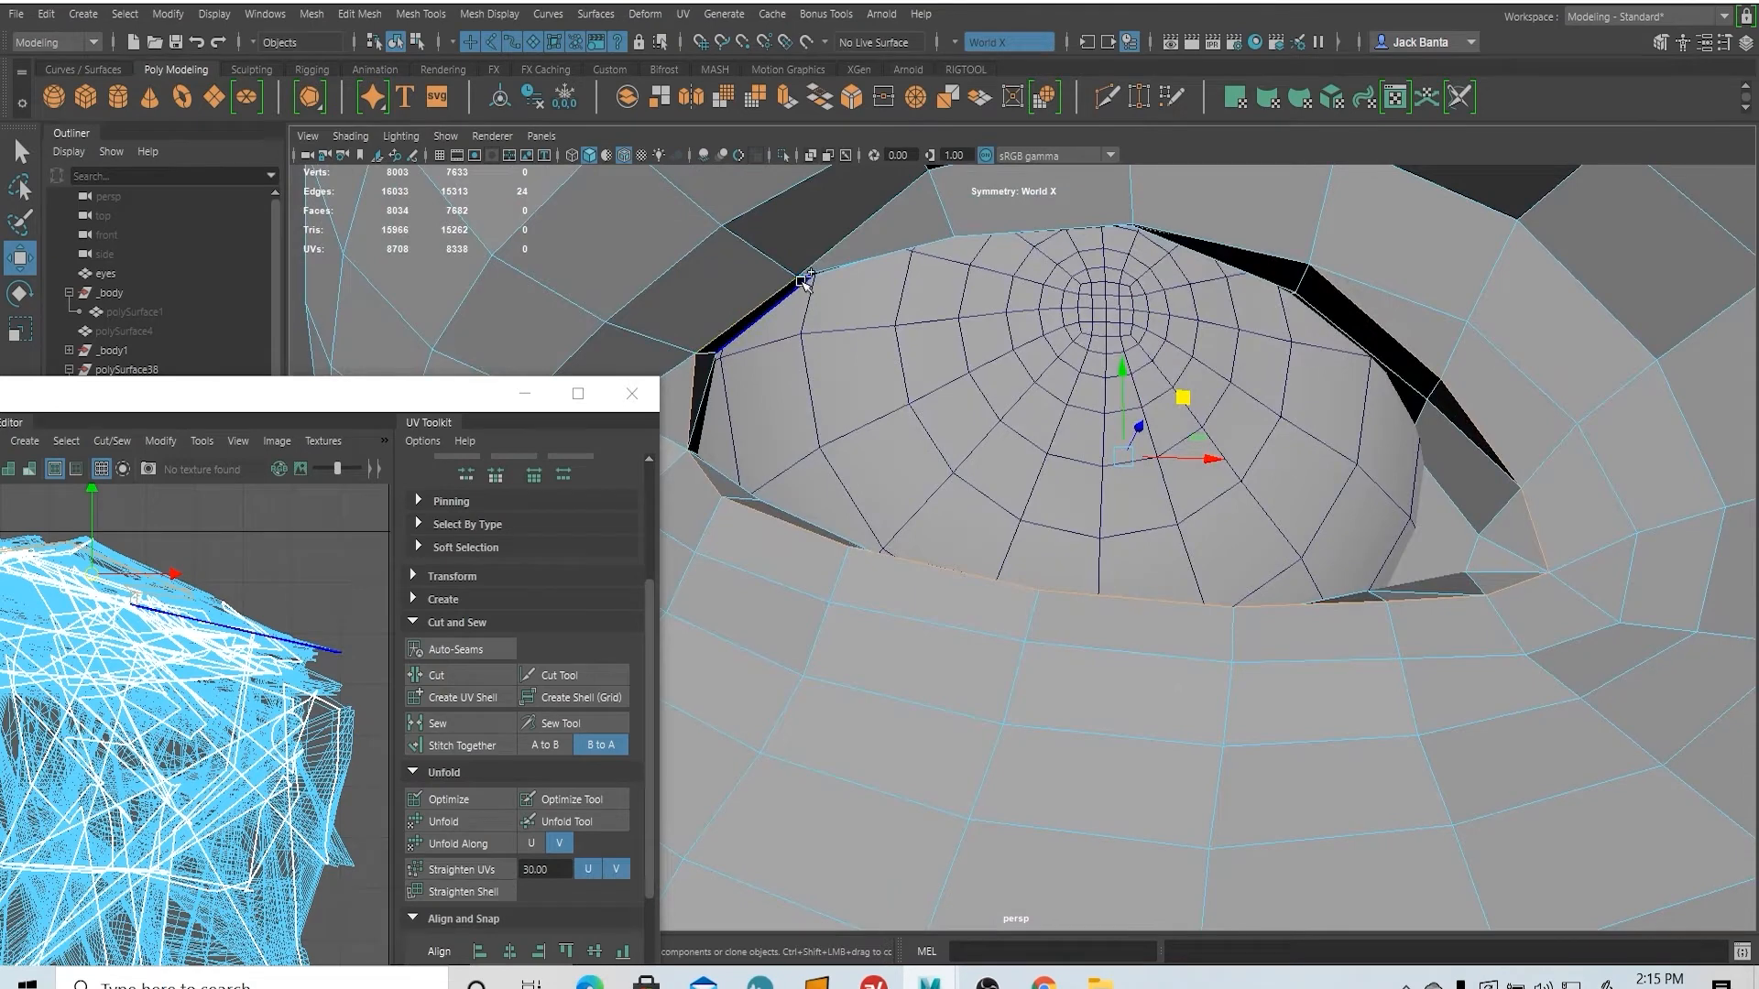
left_click(1053, 205, "shift")
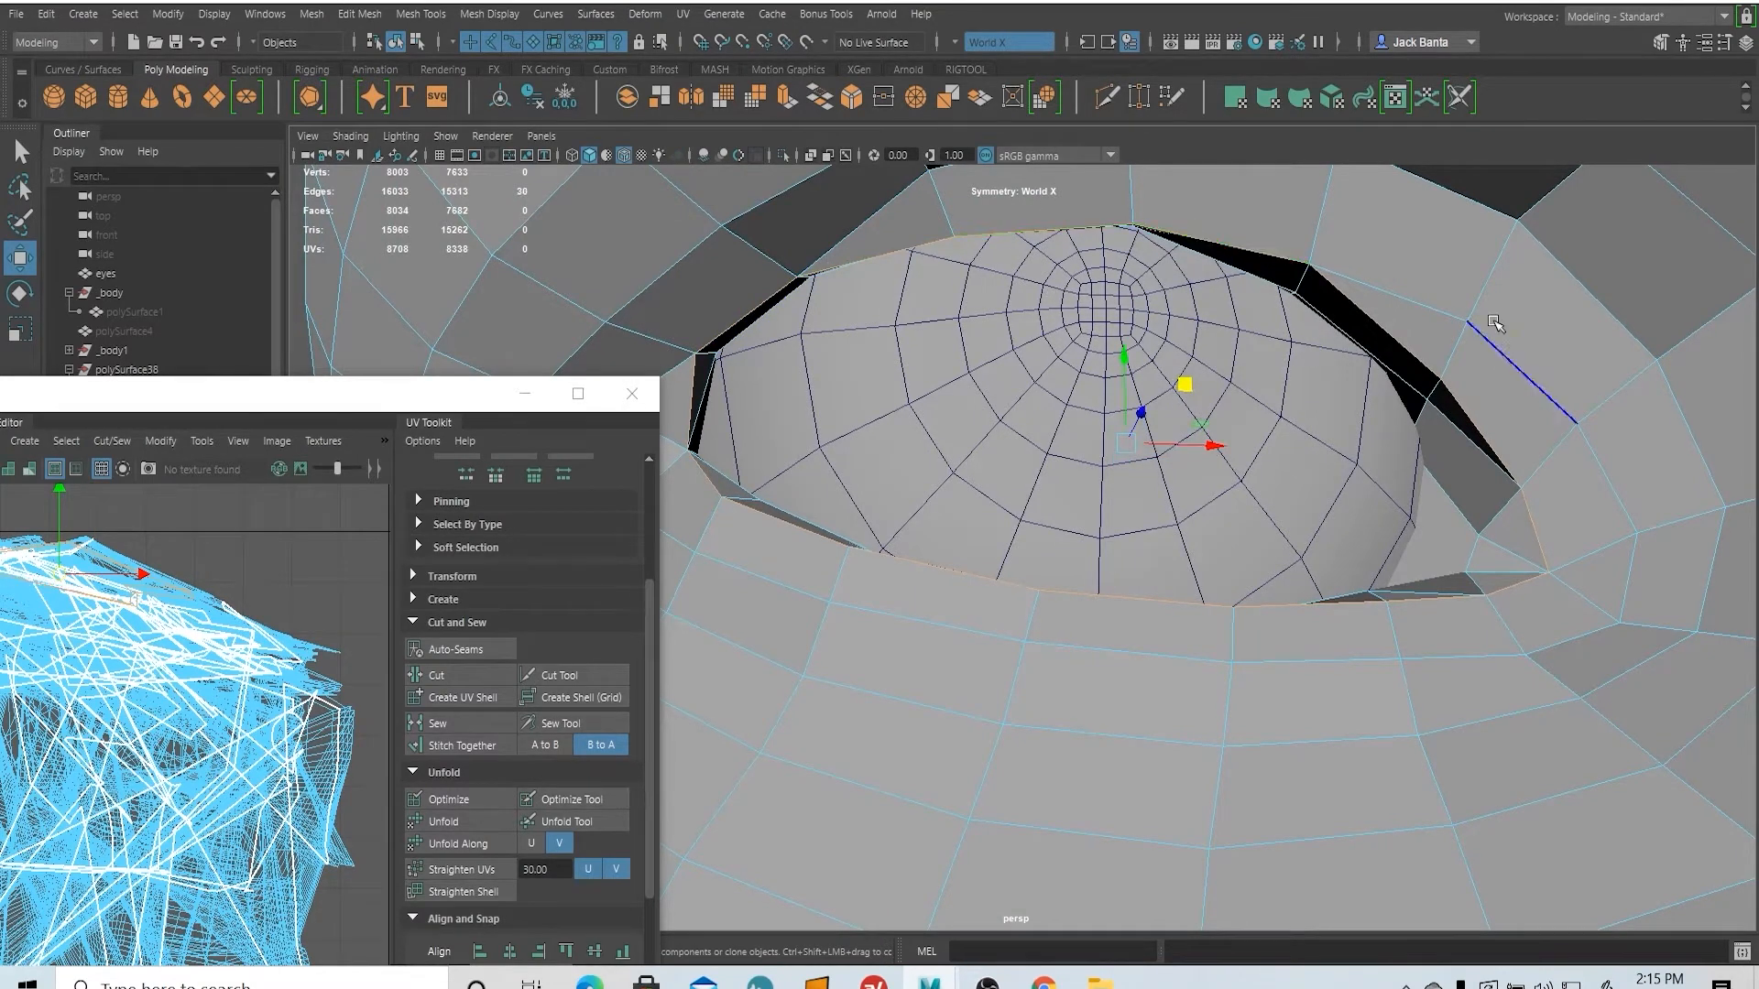
scroll(1240, 475, "down", 5)
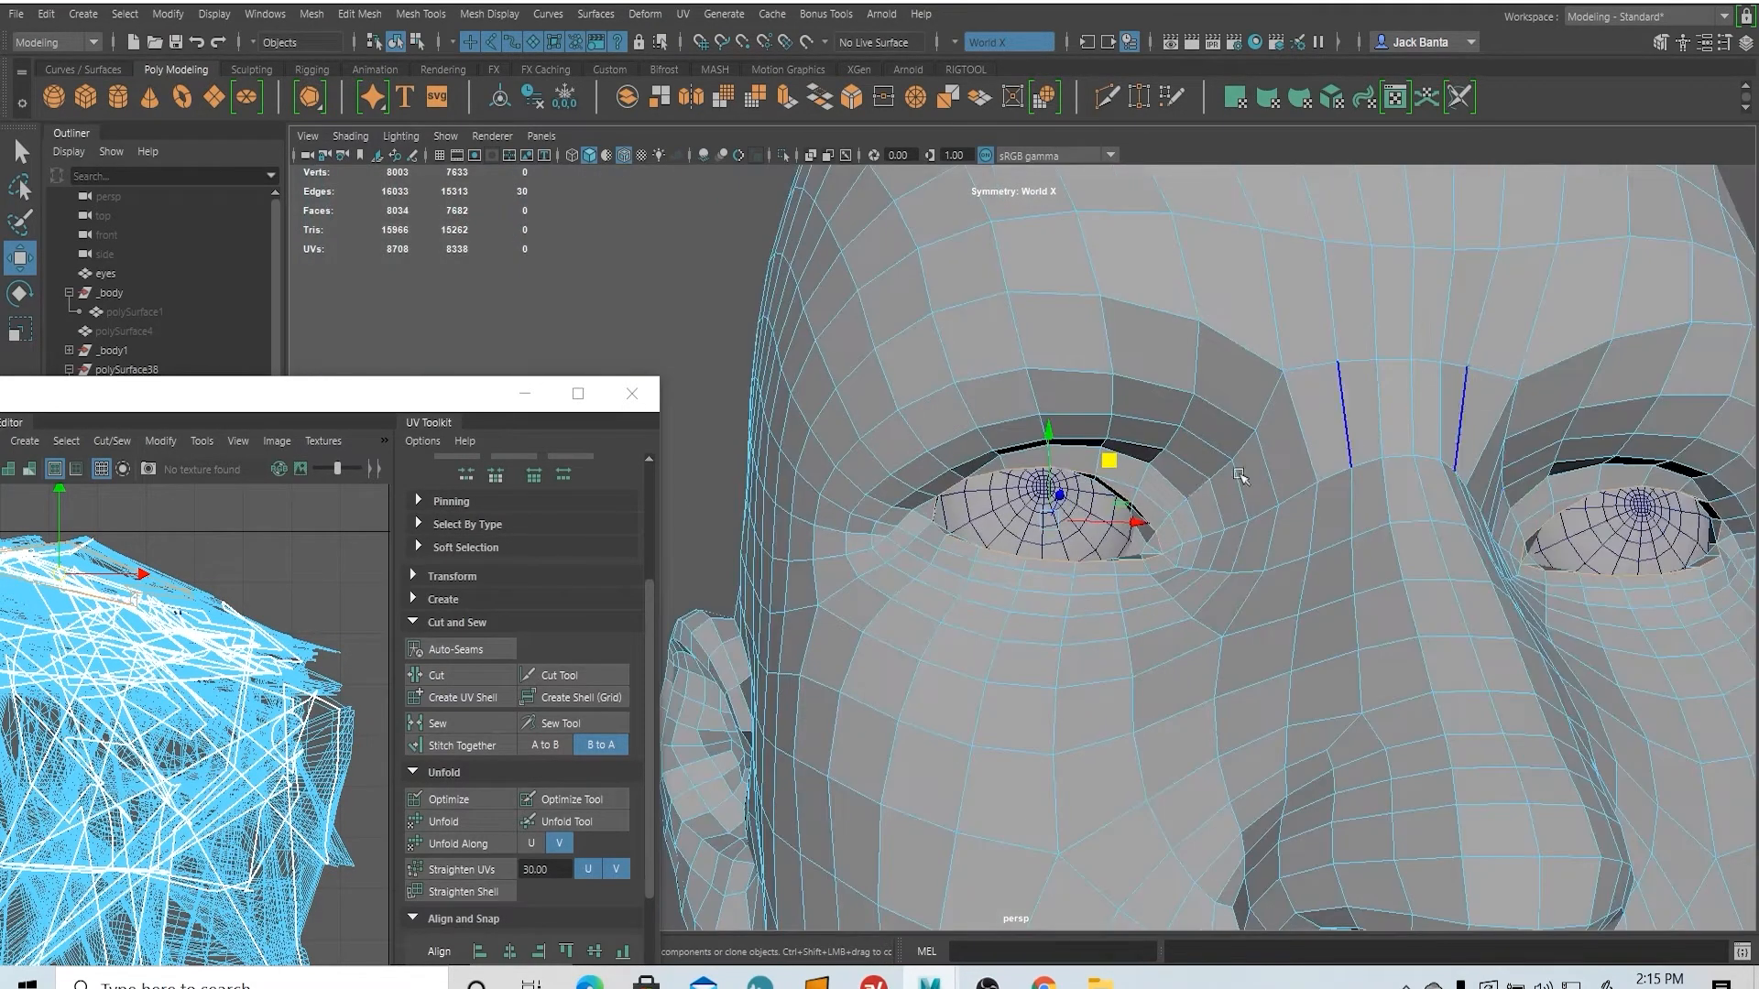
left_click(436, 675)
scroll(1108, 660, "down", 5)
scroll(1034, 548, "up", 5)
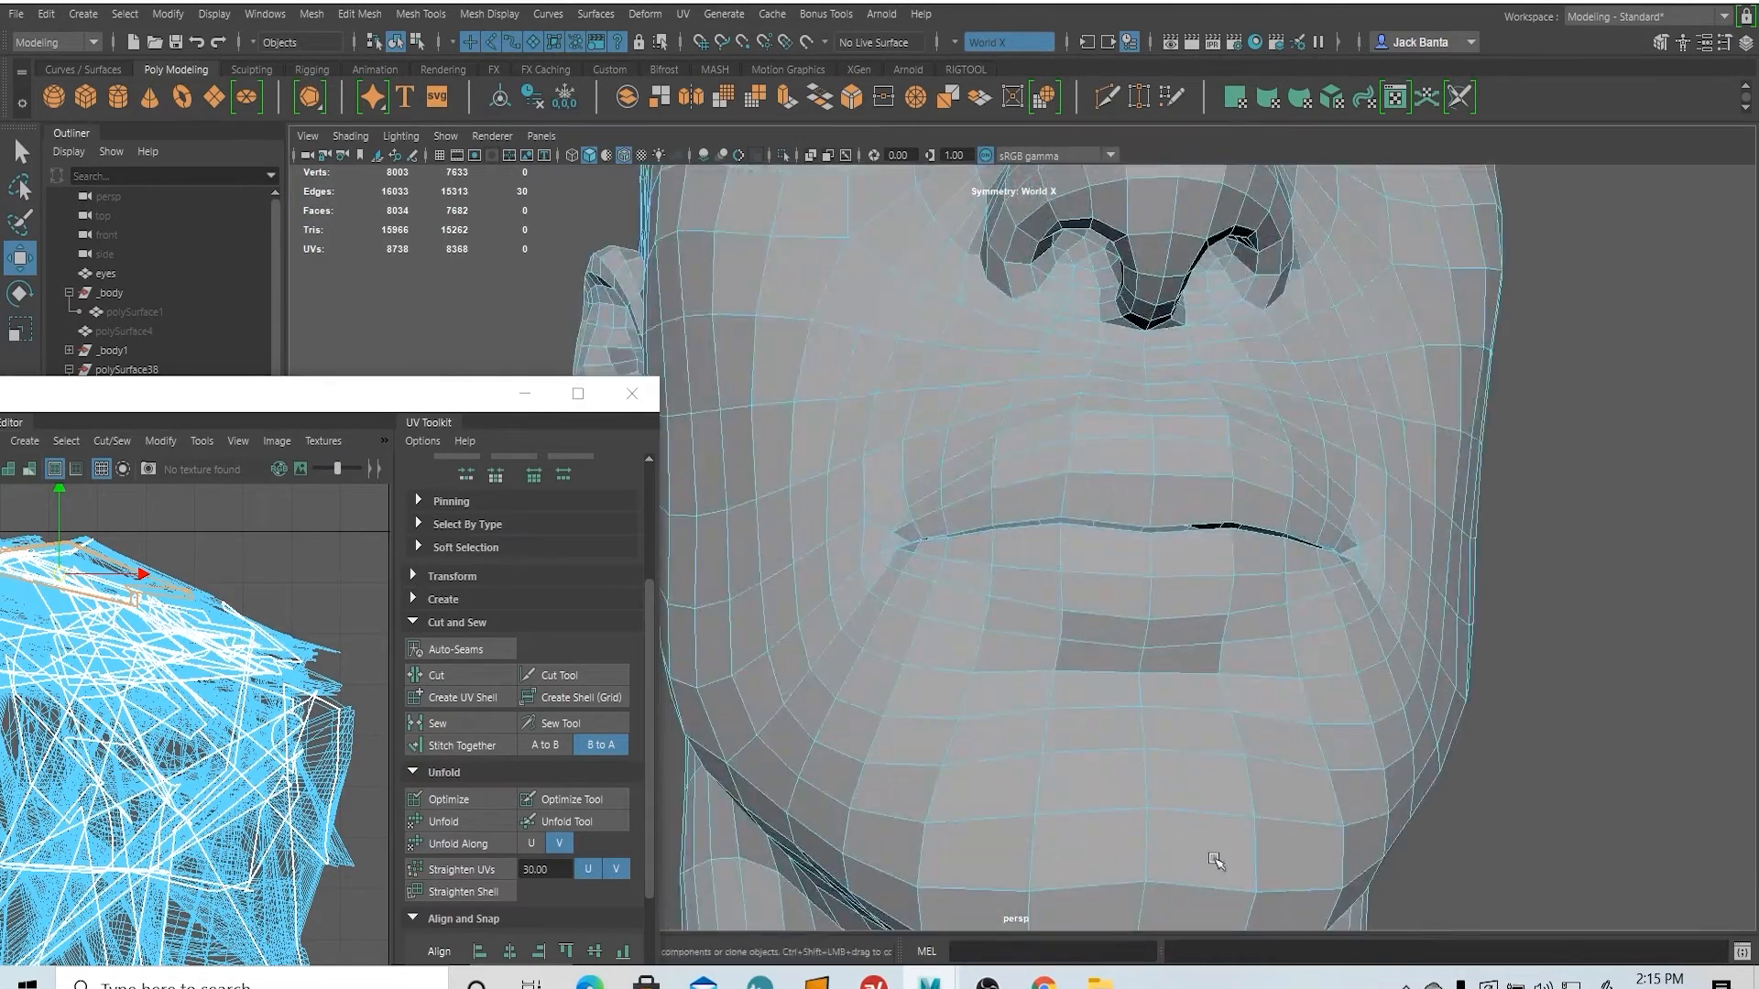
- Select the edge loop around the inner rim of the lips and cut a UV seam around the mouth opening
right_click_drag(1097, 554, 1264, 668, "alt")
double_click(1204, 513)
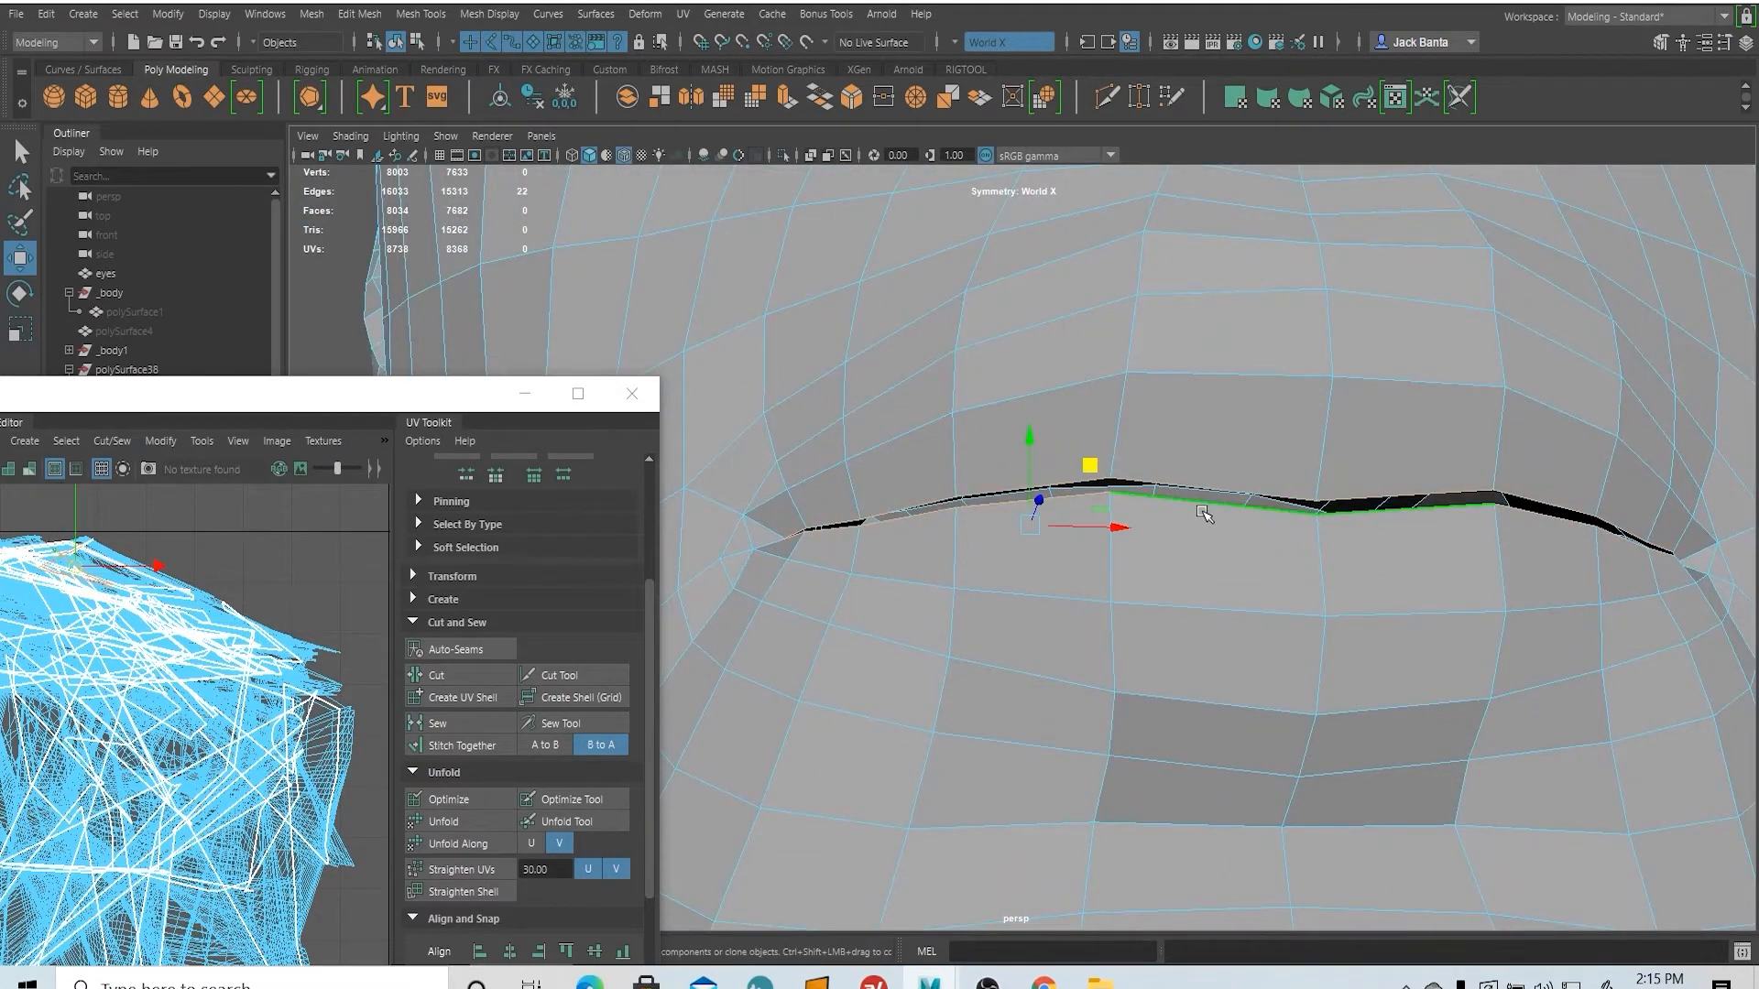
right_click_drag(1203, 513, 1097, 485, "alt")
left_click_drag(1097, 485, 1064, 569, "alt")
right_click_drag(1063, 568, 1264, 602, "alt")
left_click_drag(1263, 601, 1356, 595, "alt")
double_click(1393, 579)
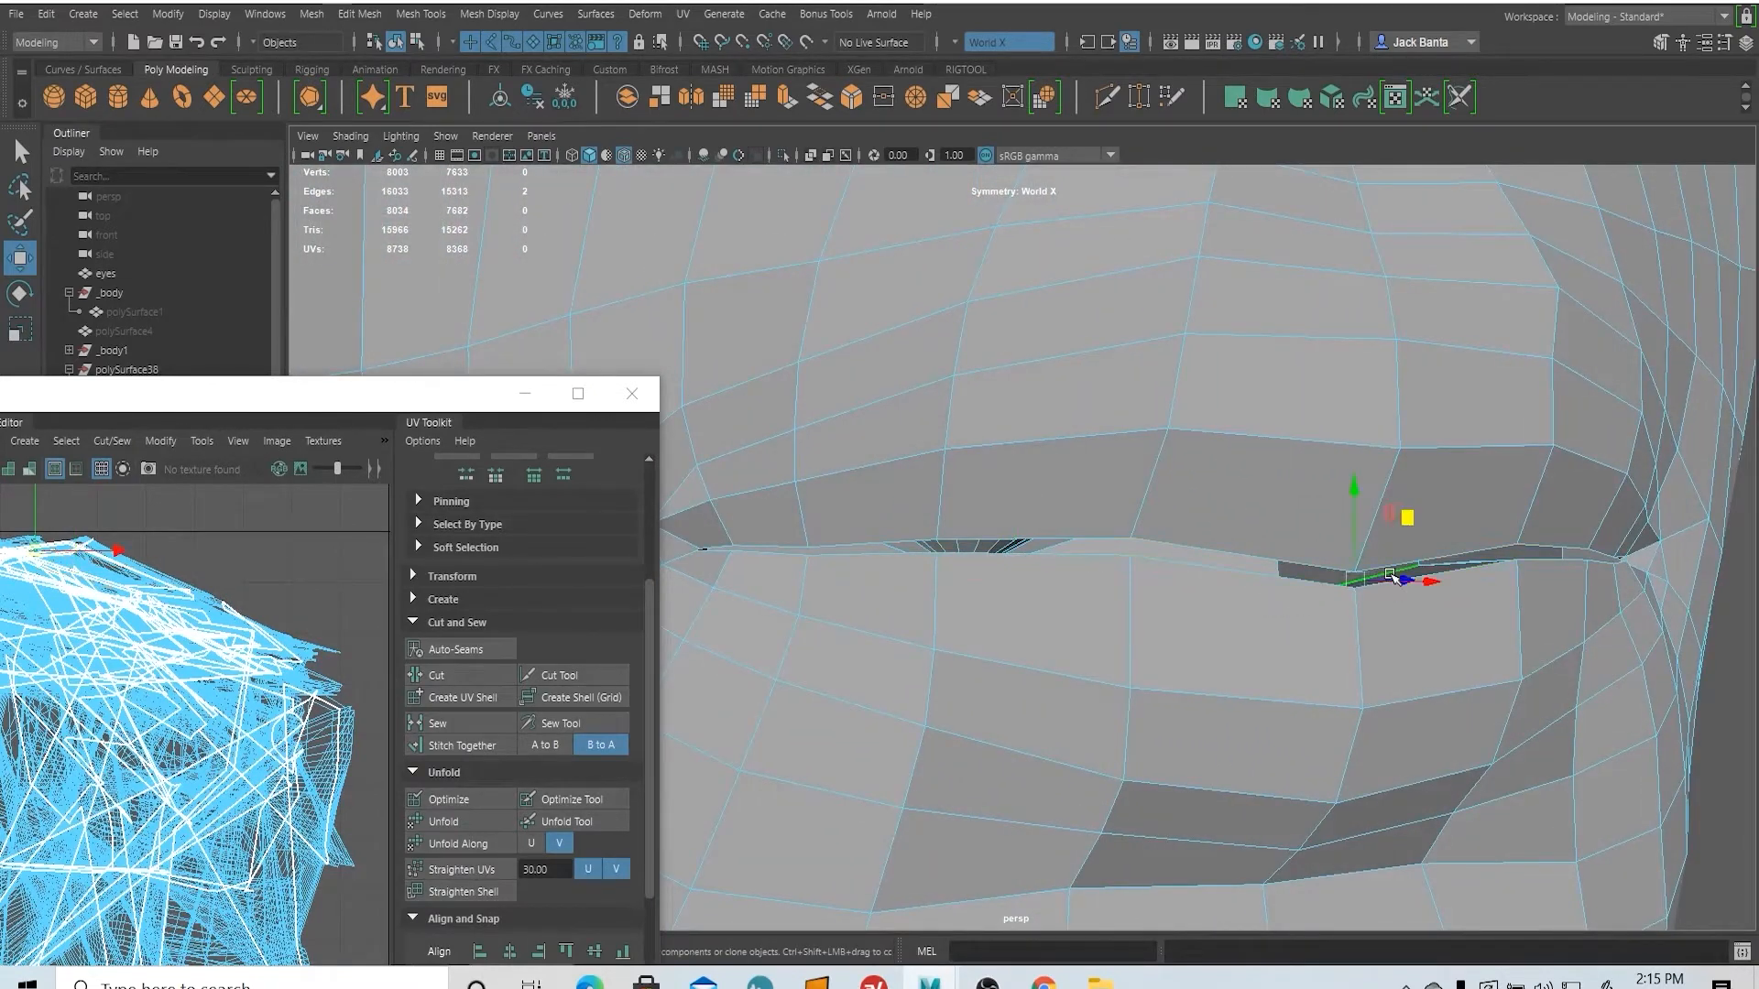
double_click(1420, 595)
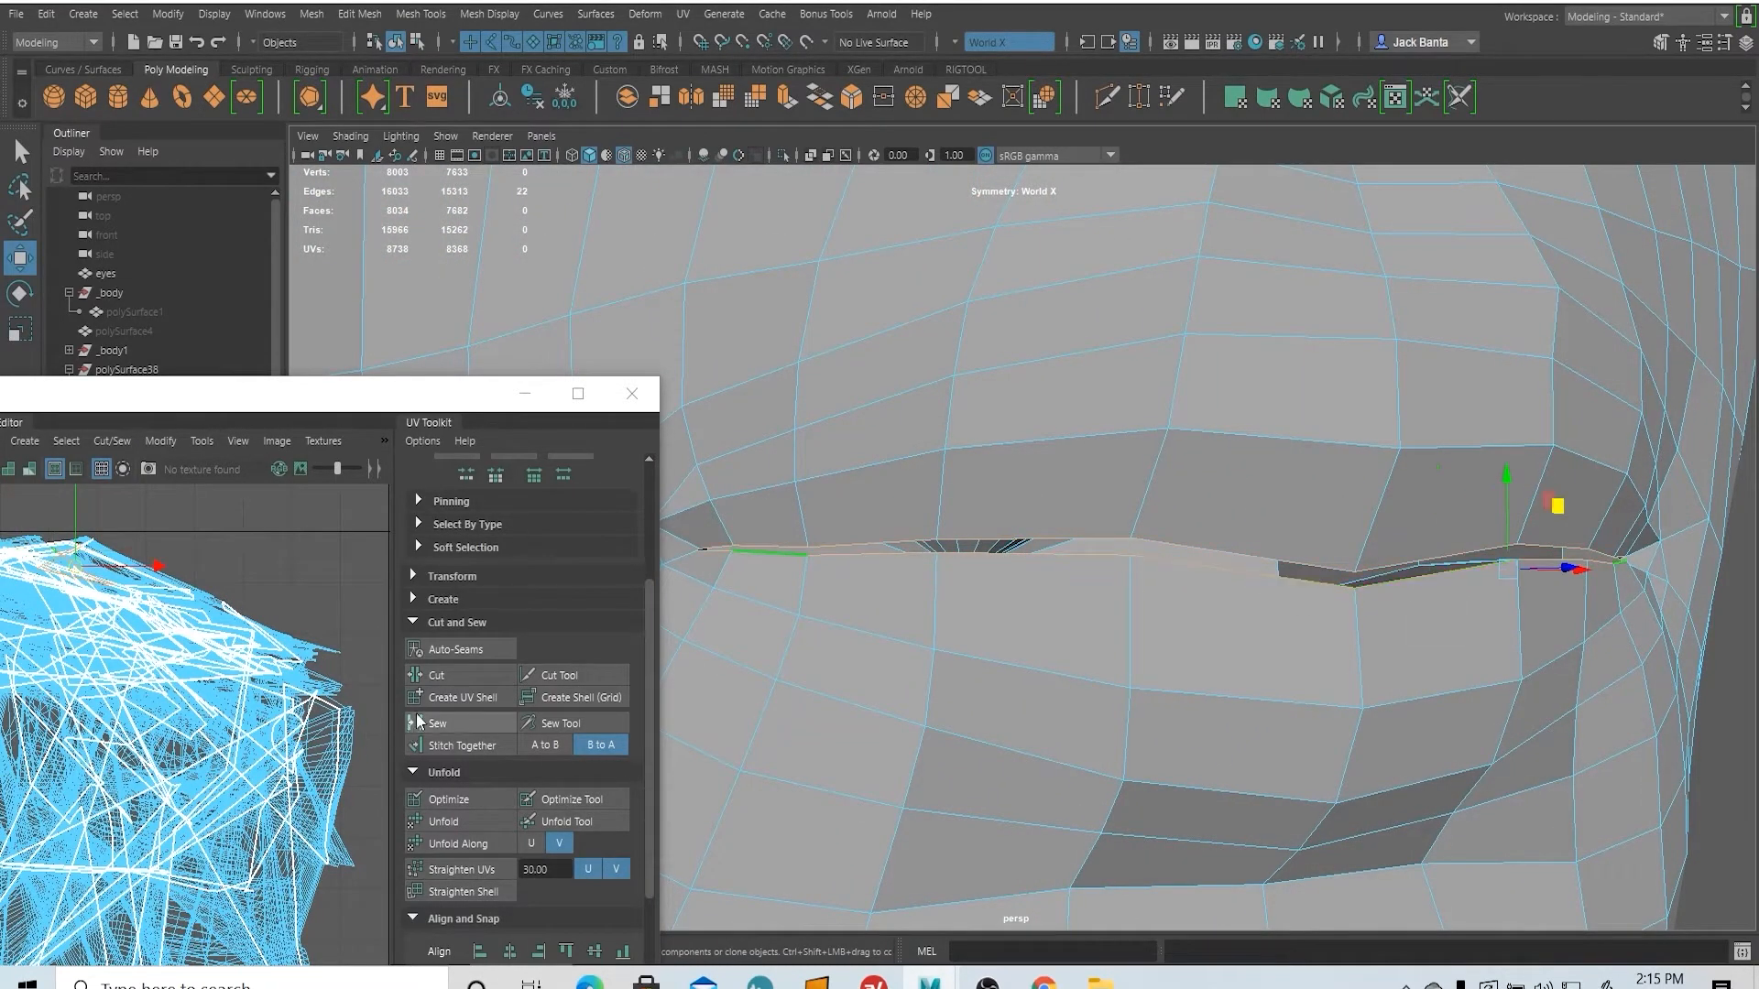
left_click(440, 674)
- Select the edges running down in front of the ear and around beneath the earlobe to its back side
scroll(847, 535, "down", 5)
left_click_drag(848, 536, 687, 527, "alt")
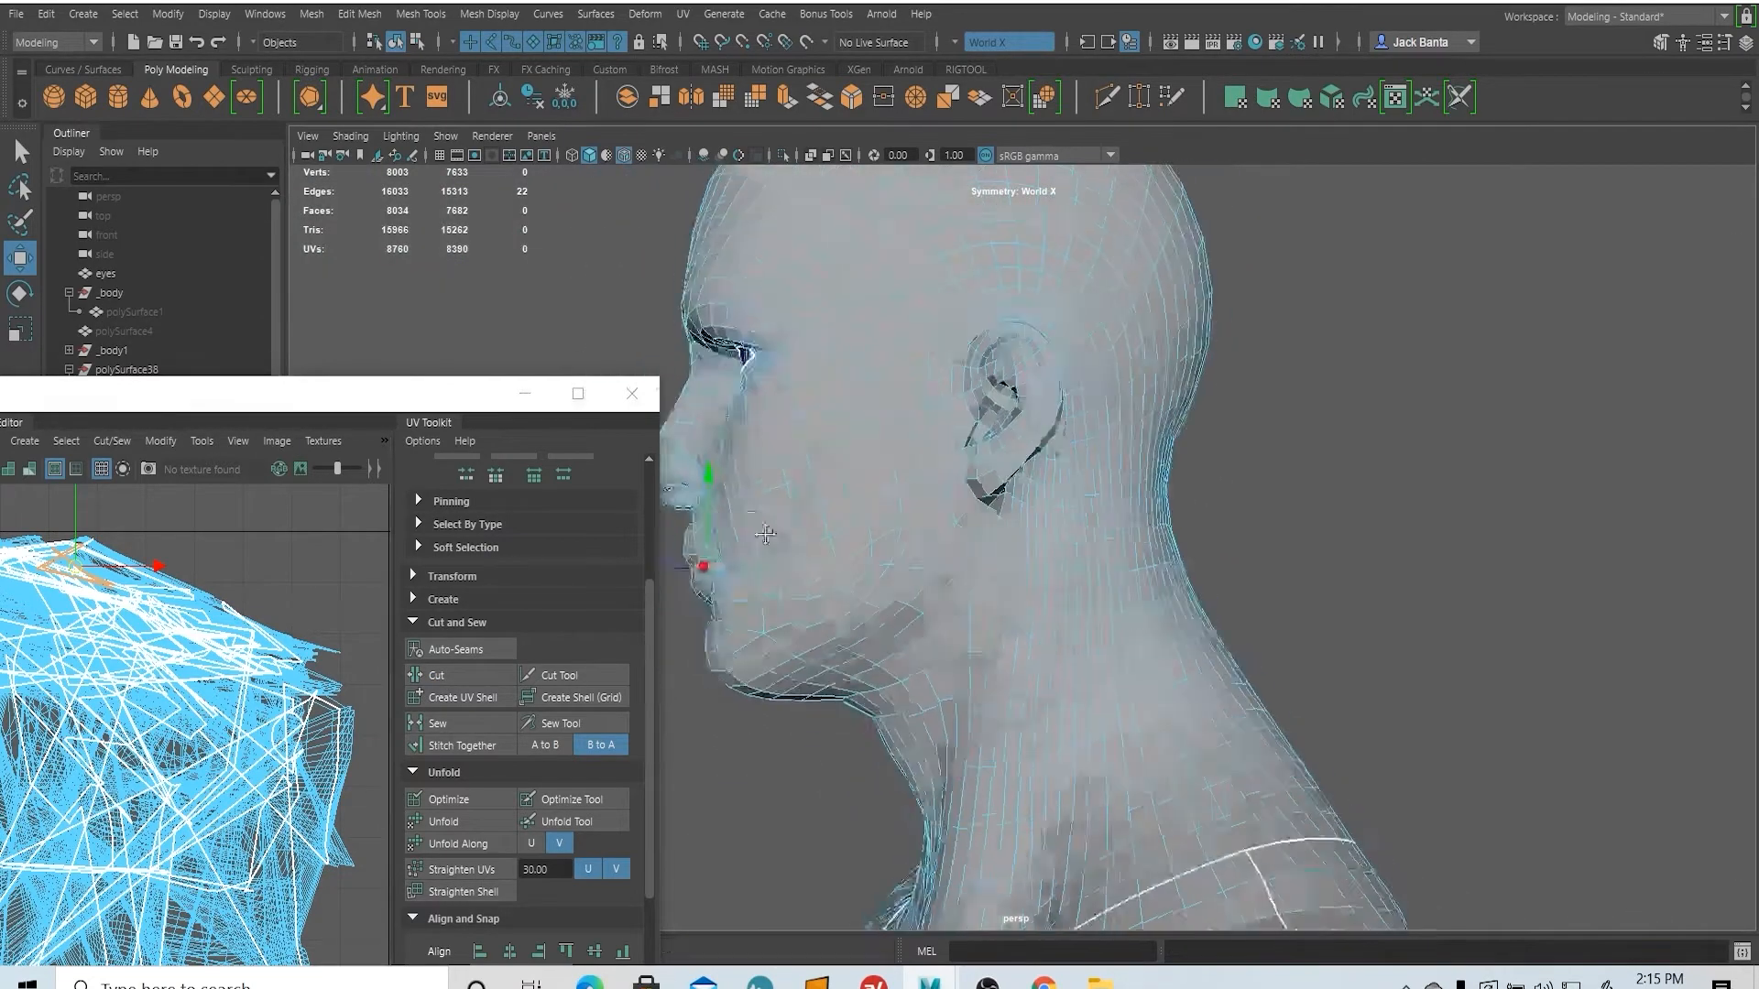
middle_click_drag(985, 435, 1087, 570, "alt")
scroll(1087, 570, "up", 5)
scroll(1094, 467, "up", 3)
left_click(1145, 519)
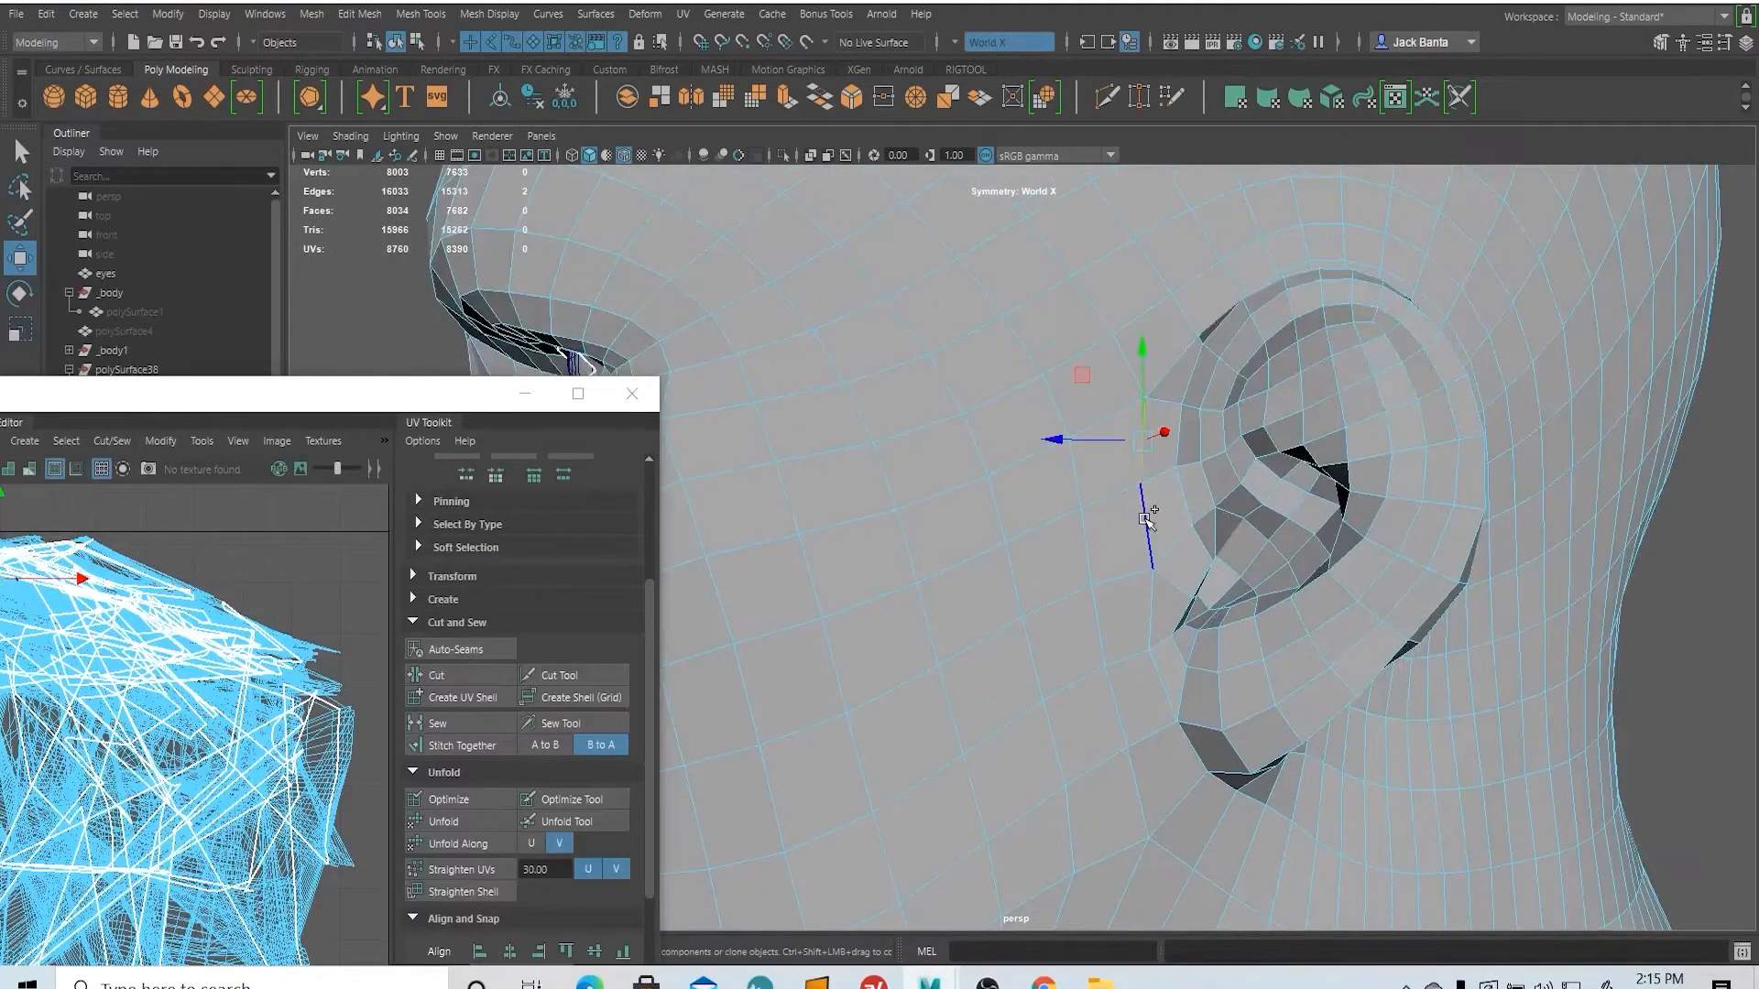
left_click(1165, 717, "shift")
left_click(1184, 752, "shift")
left_click_drag(1177, 755, 972, 728, "alt")
left_click(939, 615, "shift")
left_click(973, 625, "shift")
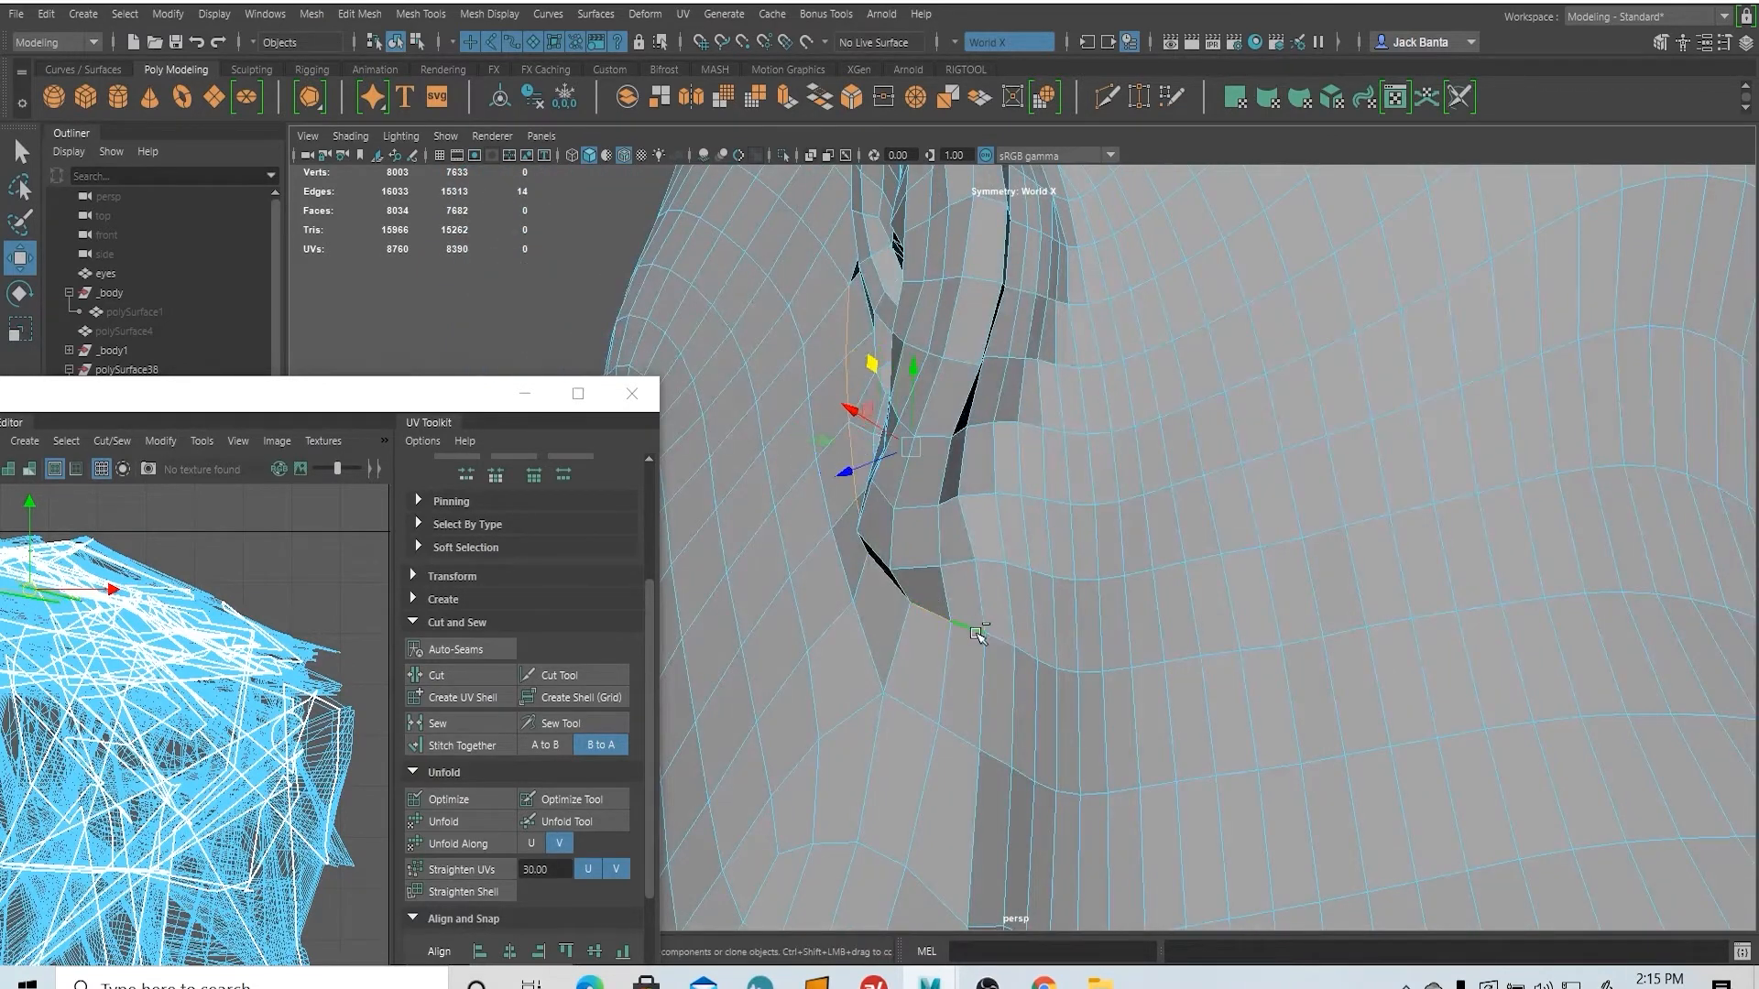
left_click(1002, 630, "shift")
double_click(1011, 618, "shift")
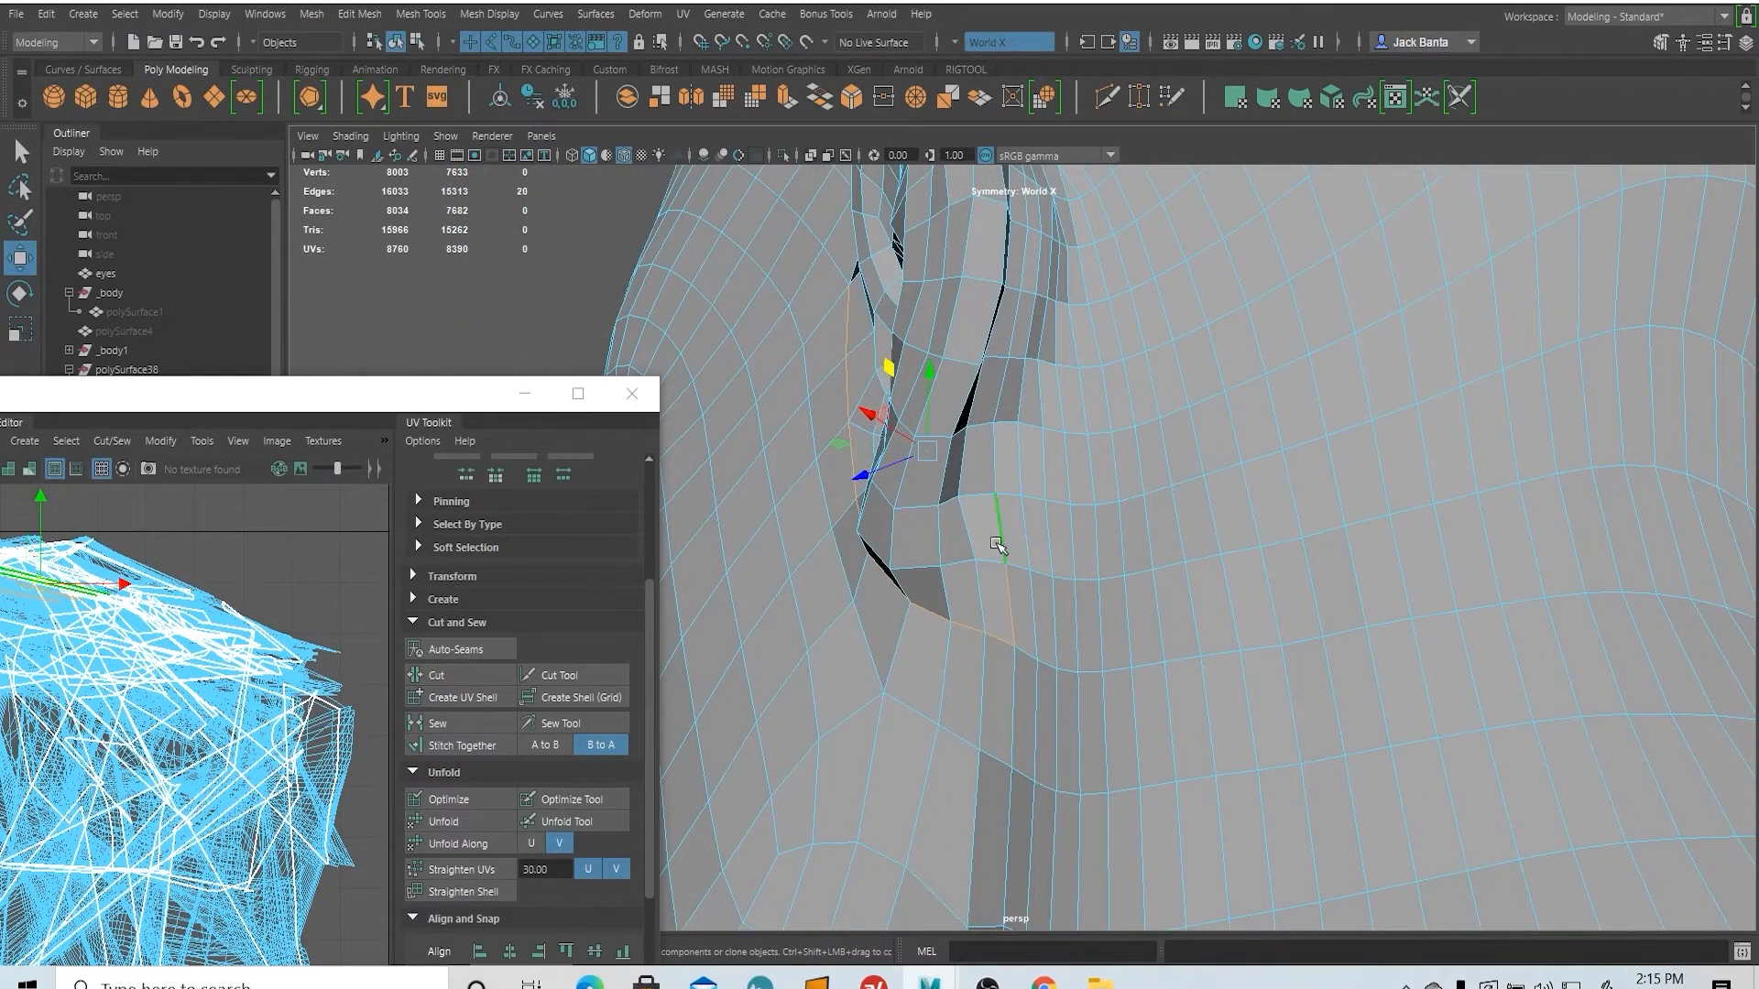
key("ctrl+z")
- Add the edges behind and over the top of the ear to complete the loop, and cut the ear seam
left_click_drag(992, 584, 929, 513, "alt")
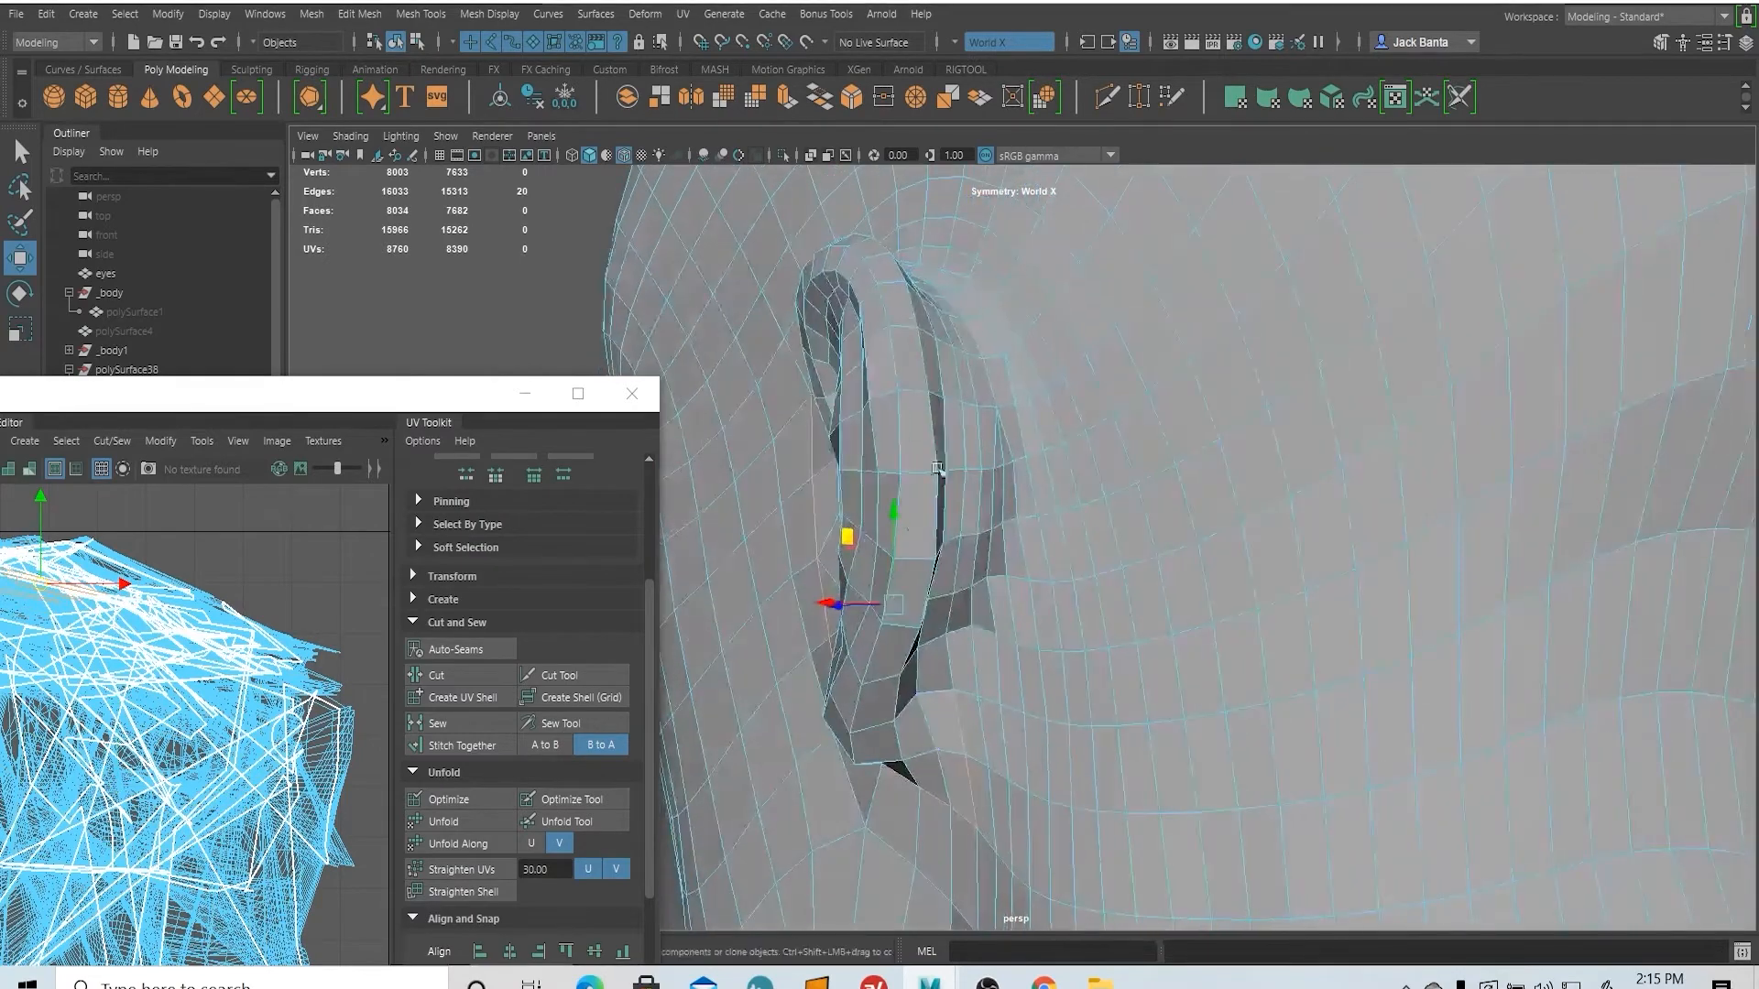
left_click(967, 415, "shift")
double_click(968, 415, "shift")
left_click_drag(953, 445, 909, 554, "alt")
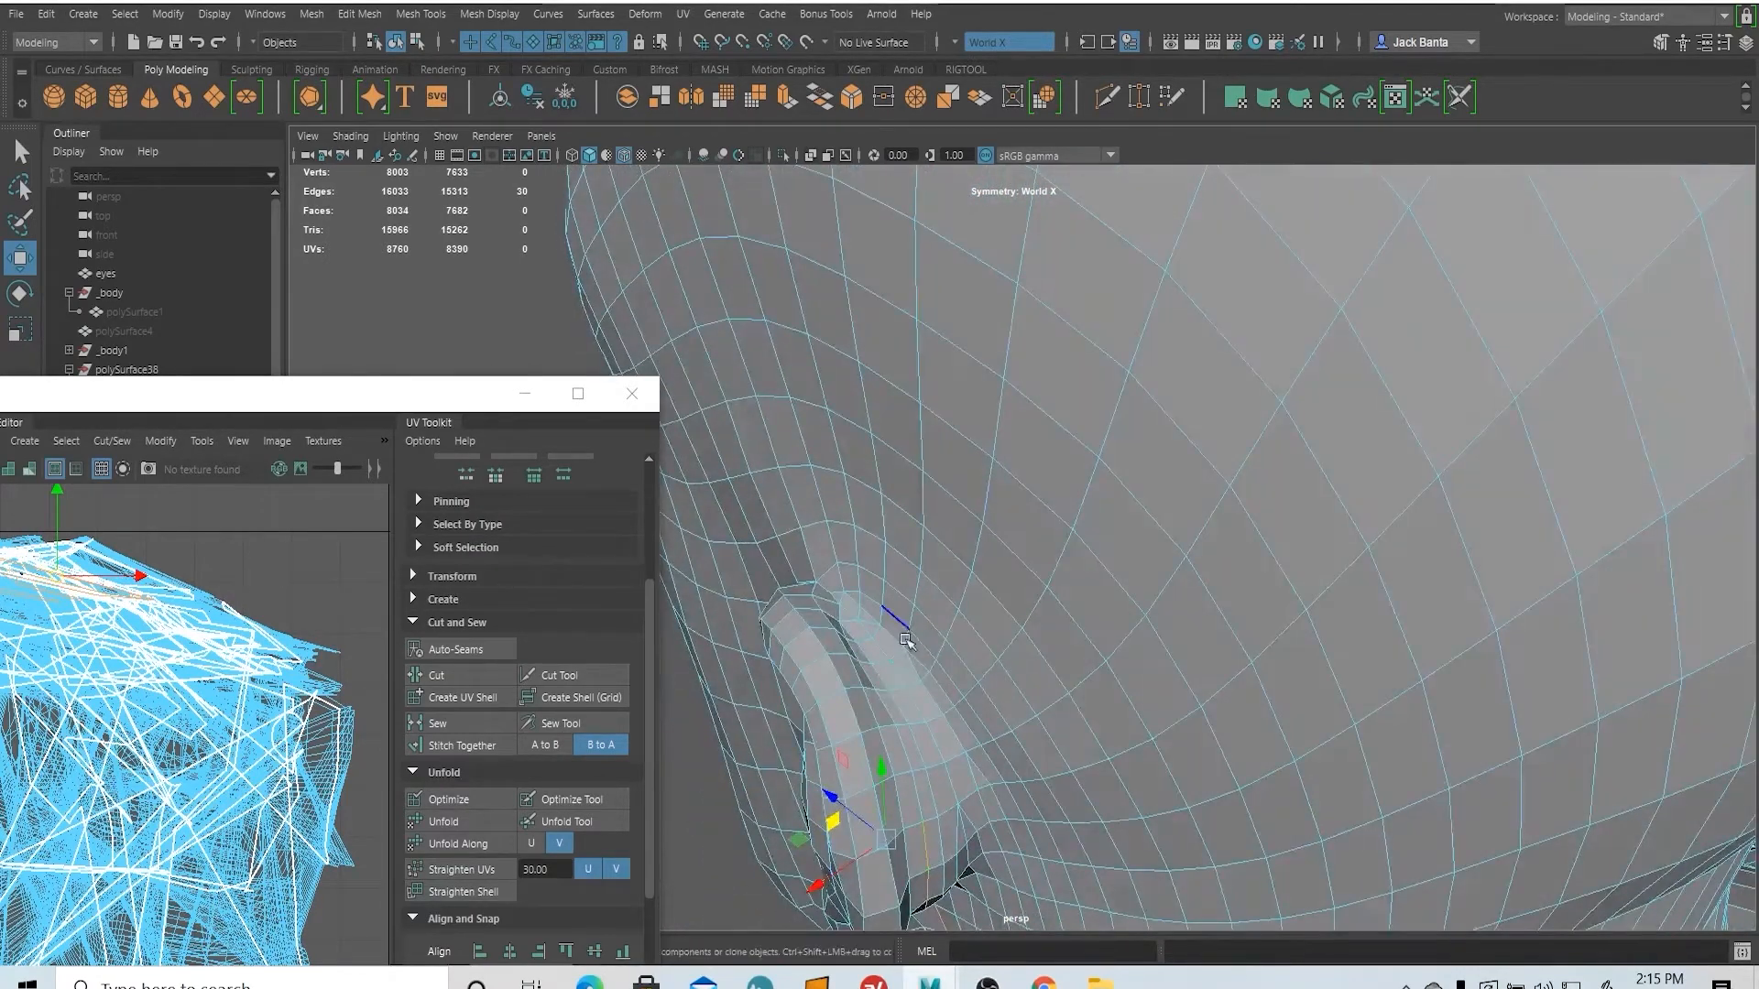
double_click(865, 669, "shift")
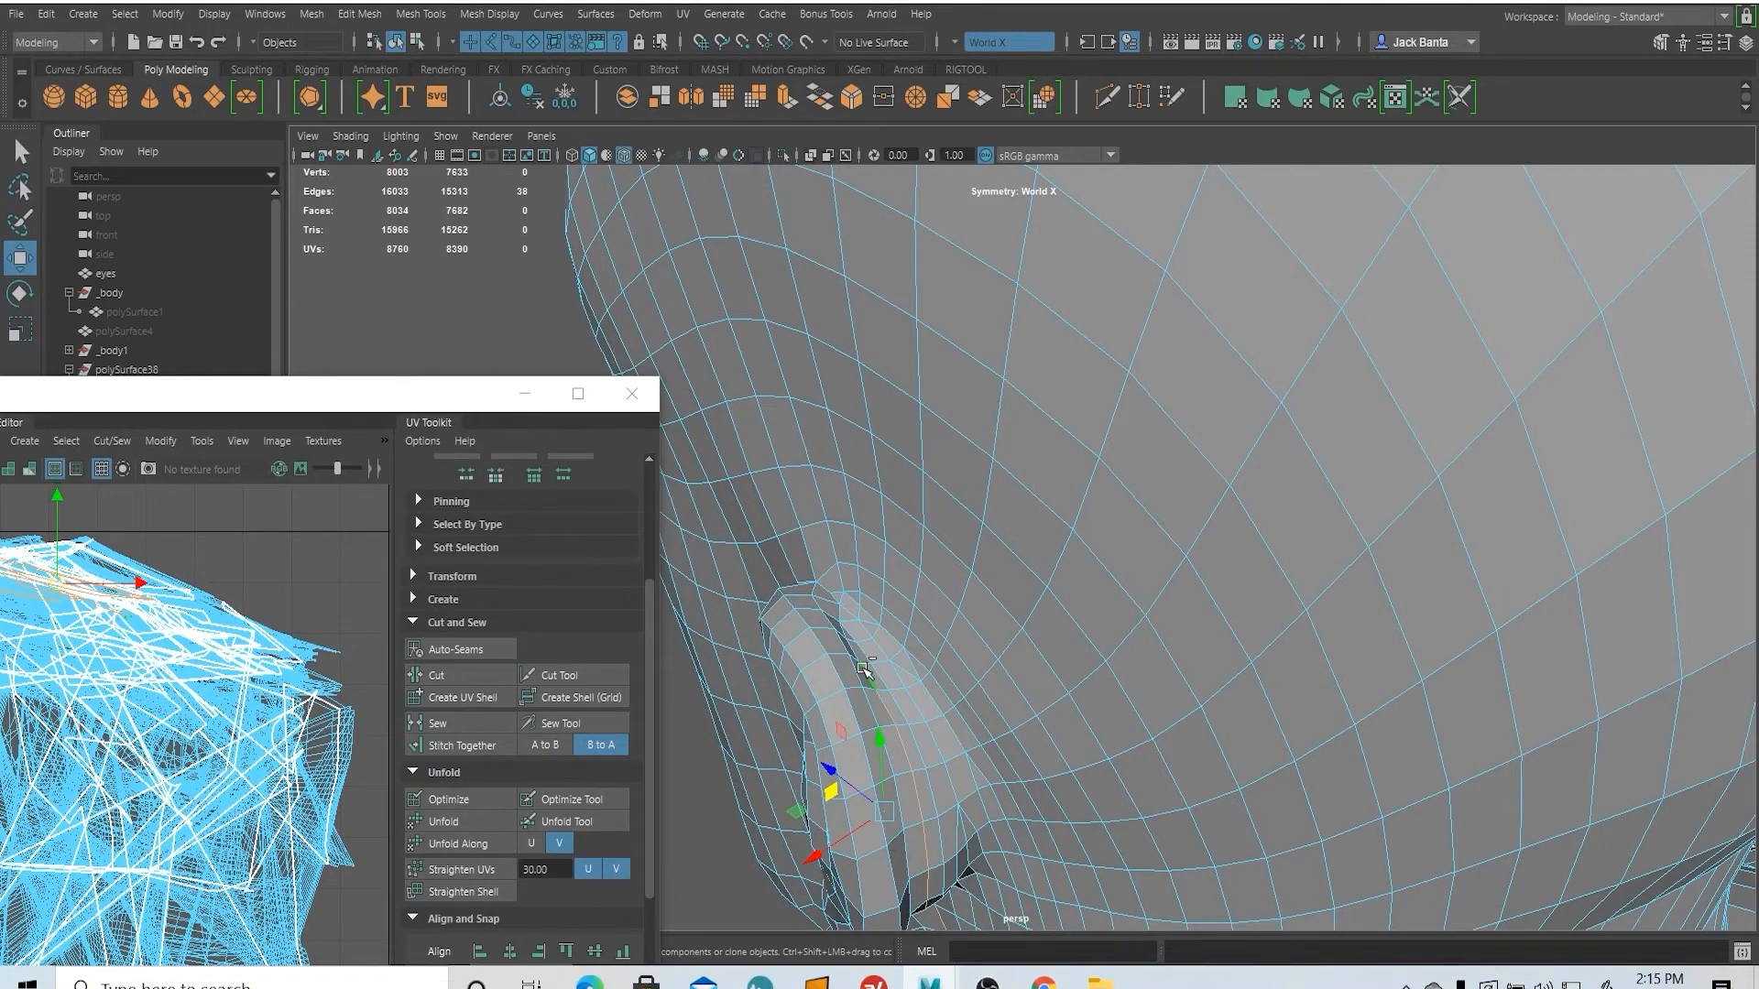
left_click_drag(862, 704, 891, 785, "alt")
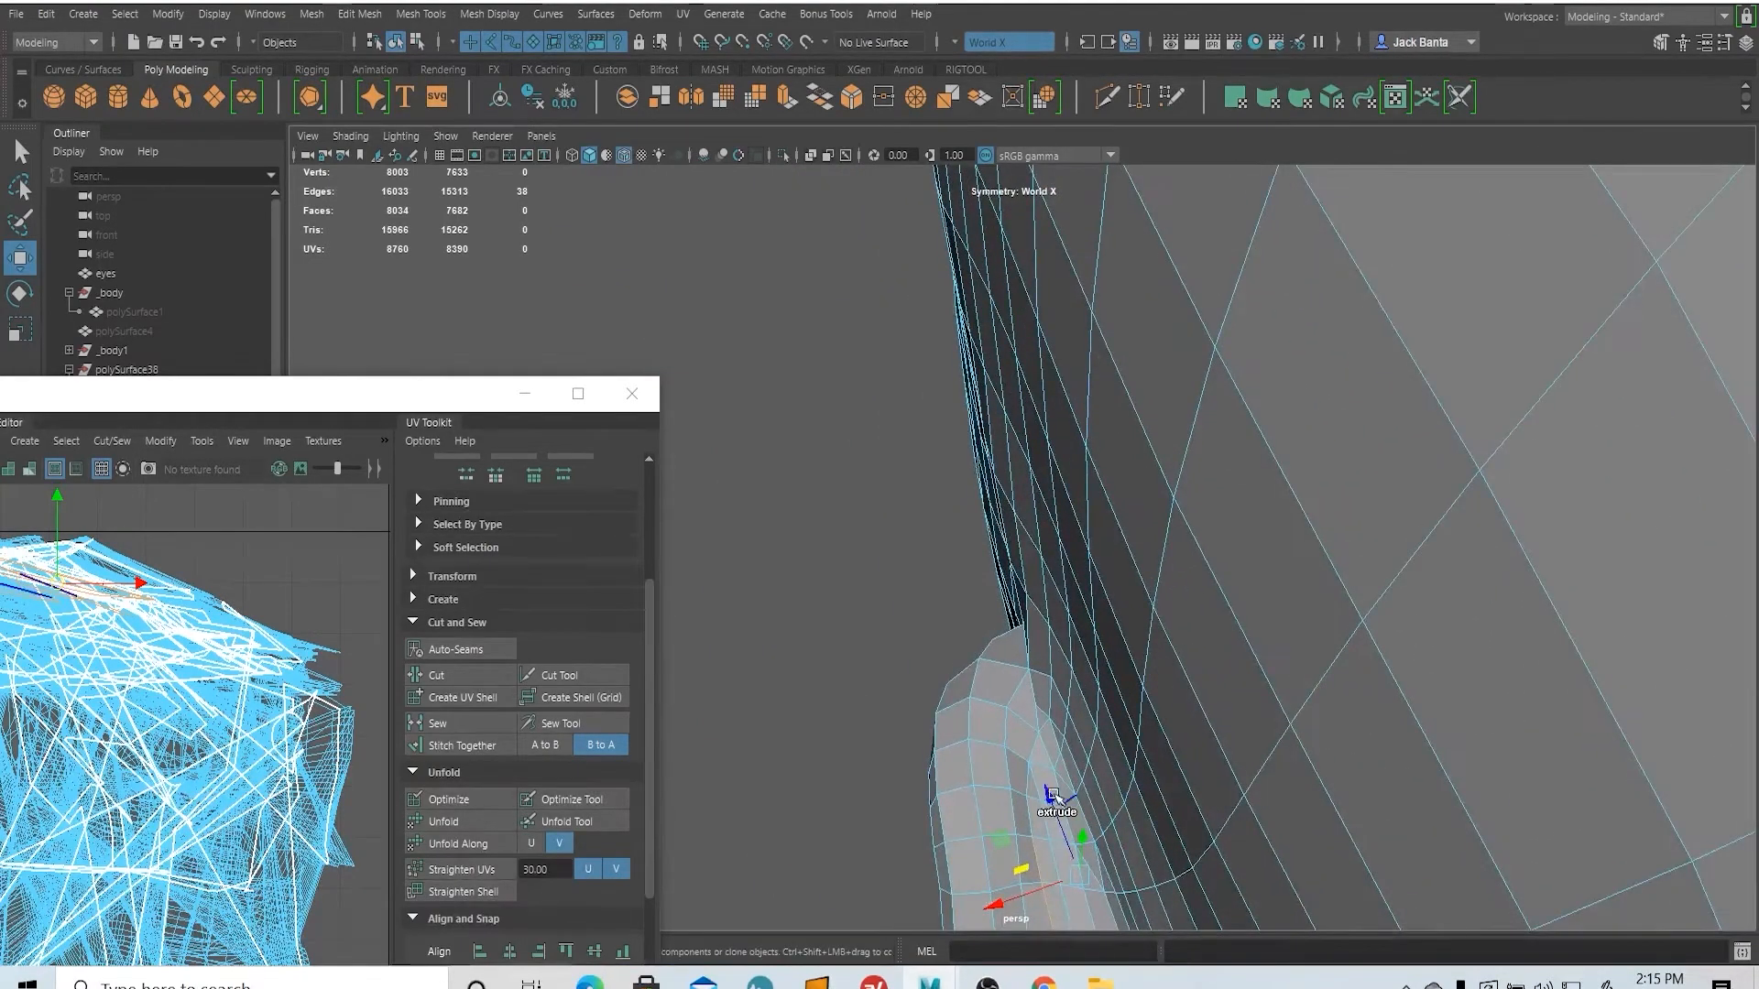
left_click(1029, 812, "shift")
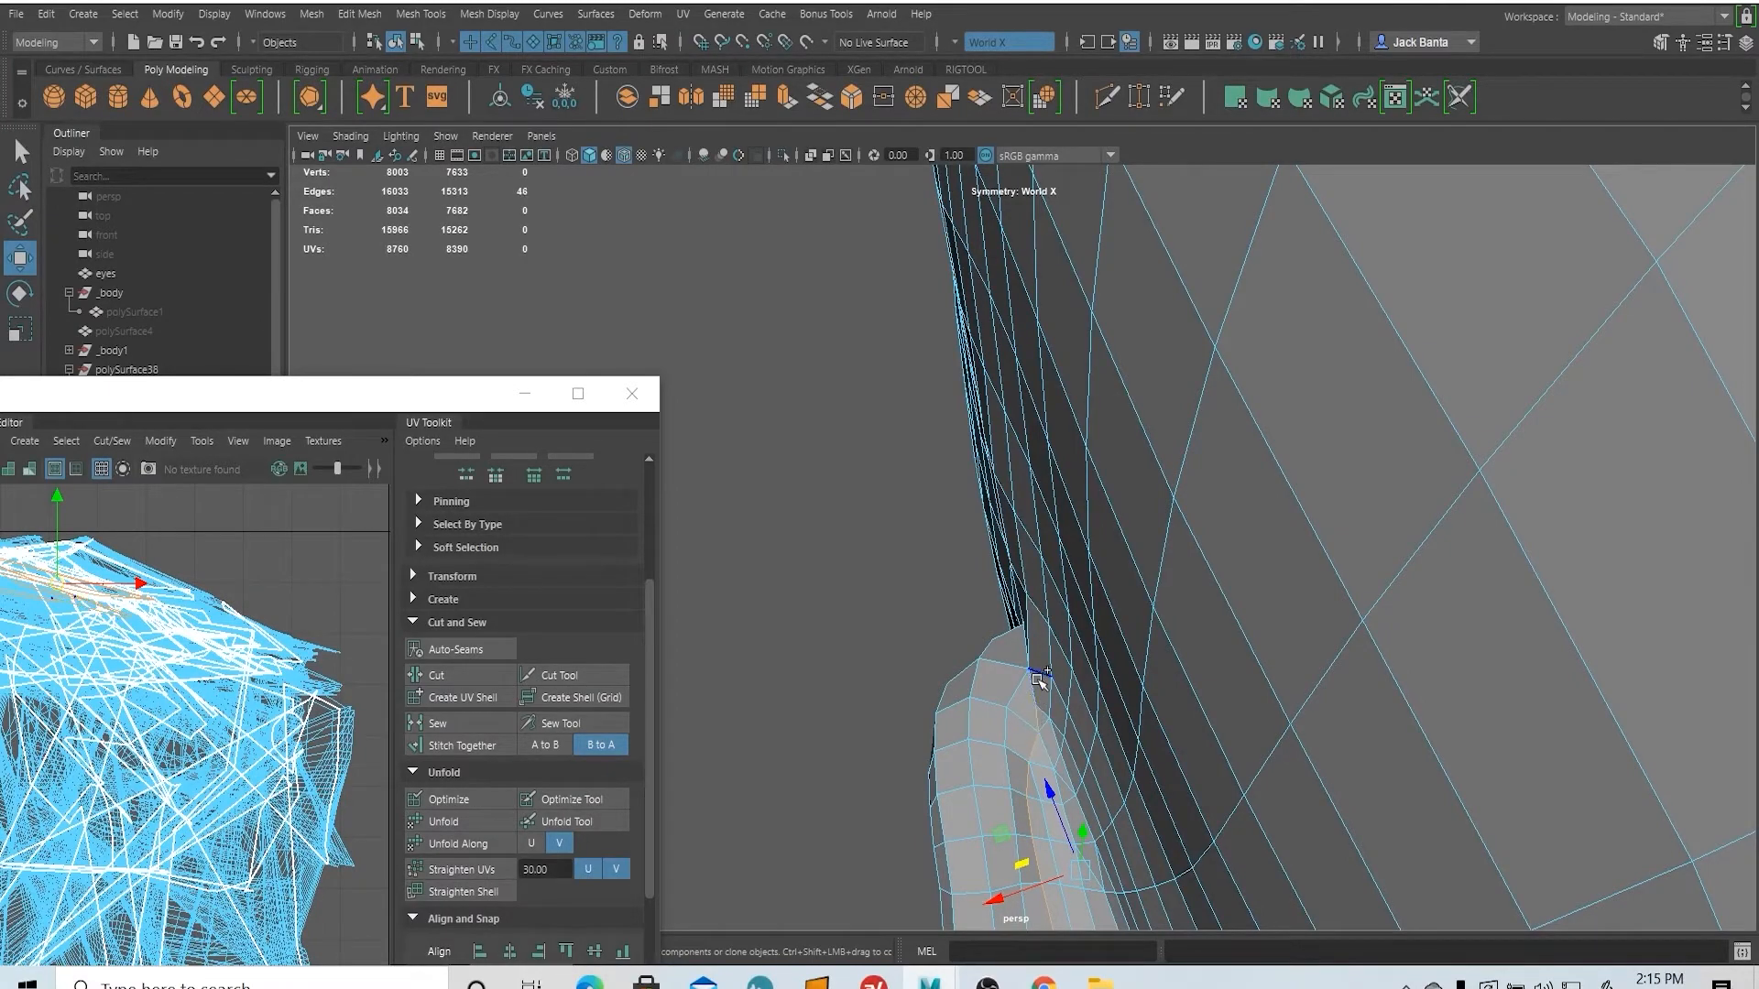
key("ctrl+z")
left_click_drag(802, 682, 1170, 420, "alt")
left_click(1145, 460, "shift")
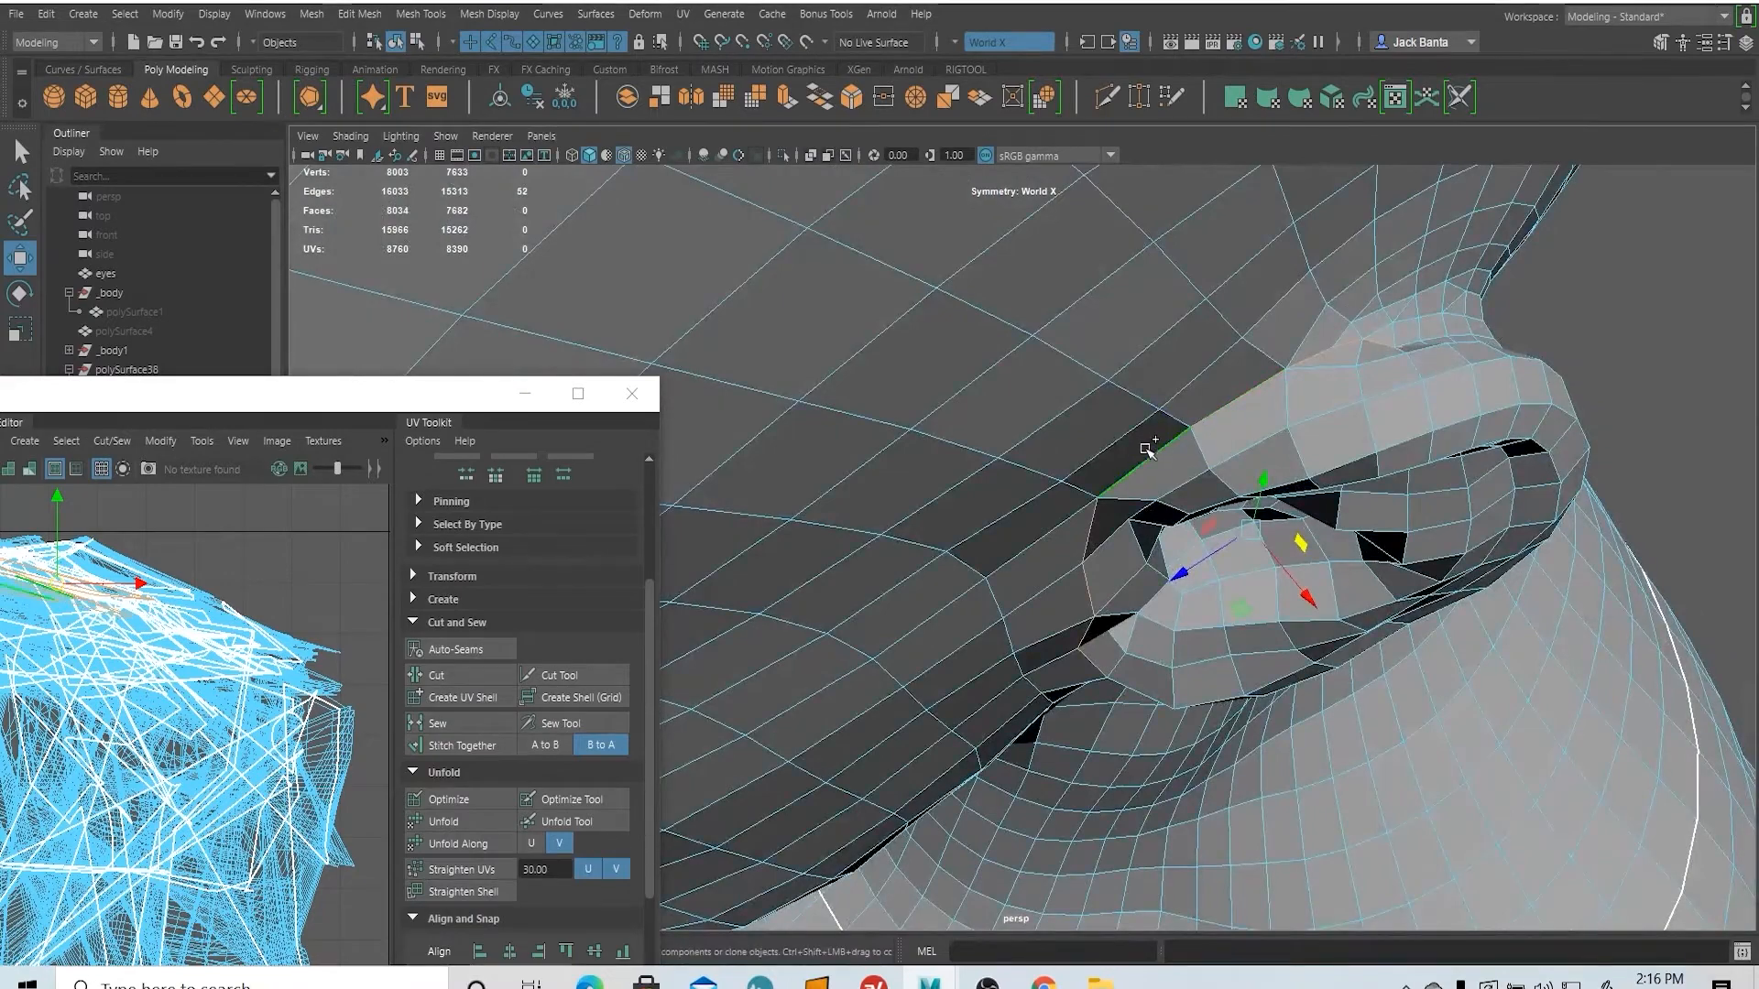
left_click(449, 675)
- Examine the seams around the head, shoulders and upper back from several sides
scroll(1156, 581, "down", 10)
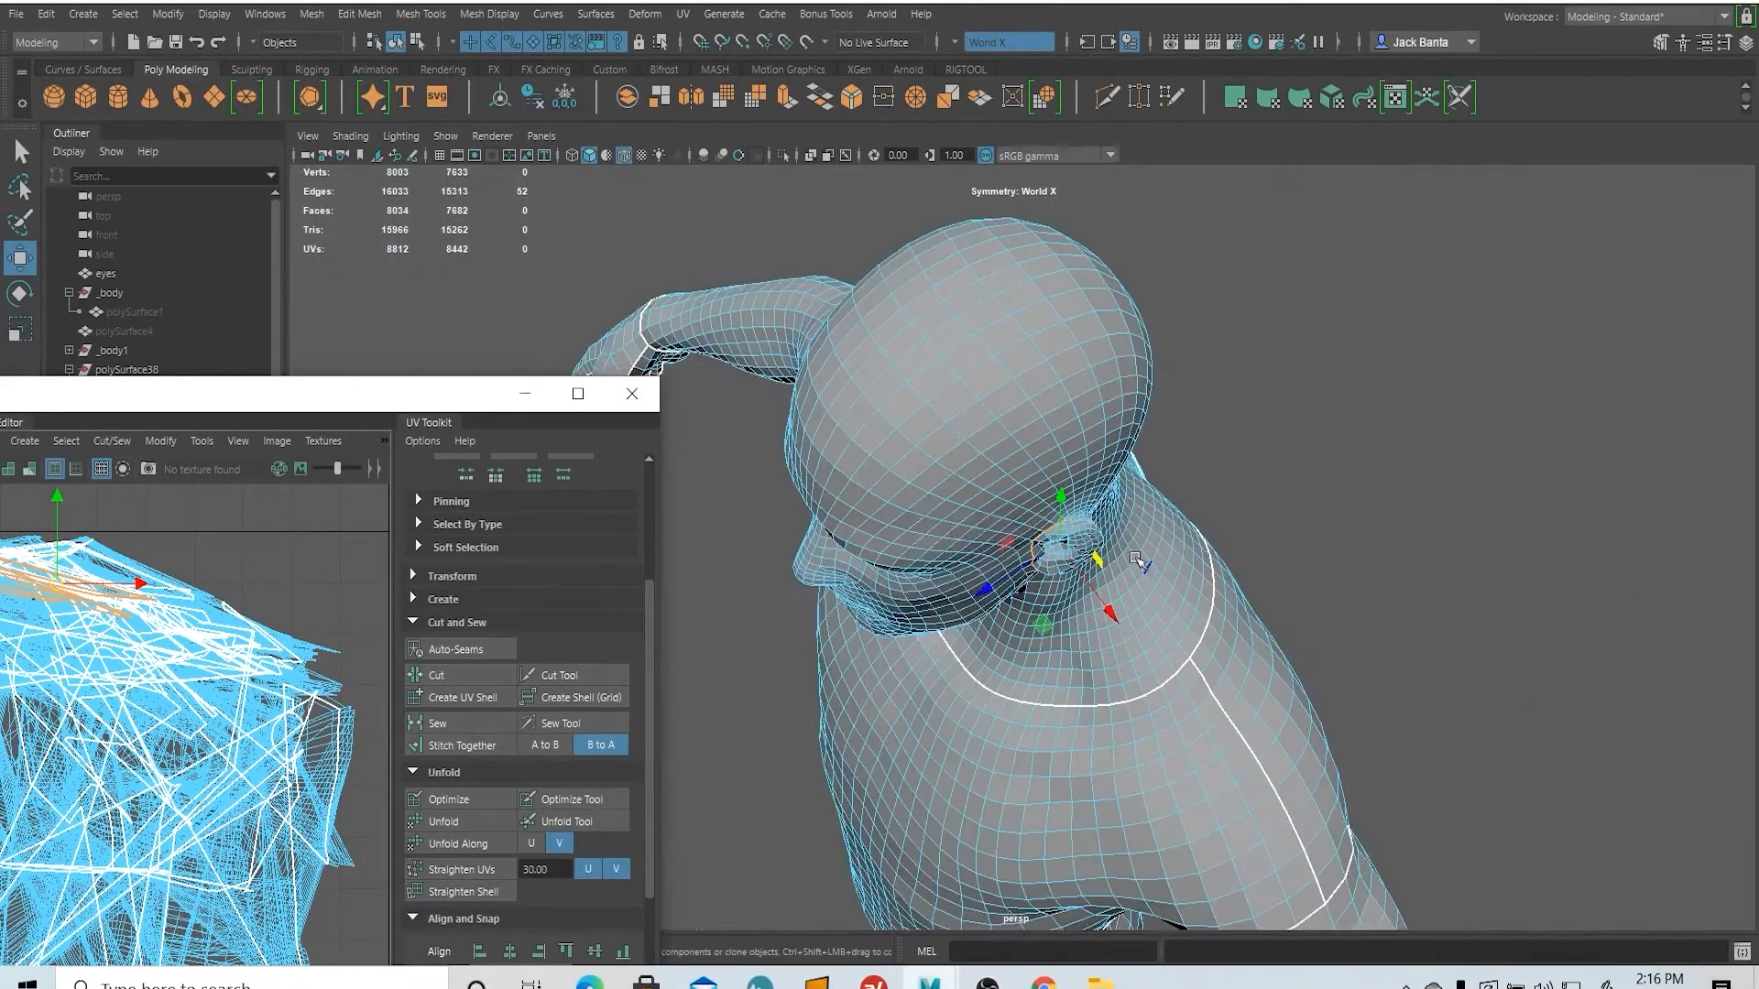
left_click_drag(871, 641, 1015, 420, "alt")
scroll(1013, 435, "down", 3)
middle_click_drag(989, 513, 1099, 288, "alt")
right_click_drag(1099, 289, 944, 302, "alt")
middle_click_drag(971, 513, 989, 339, "alt")
left_click_drag(989, 366, 1191, 550, "alt")
middle_click_drag(1007, 320, 1047, 492, "alt")
scroll(1047, 492, "up", 6)
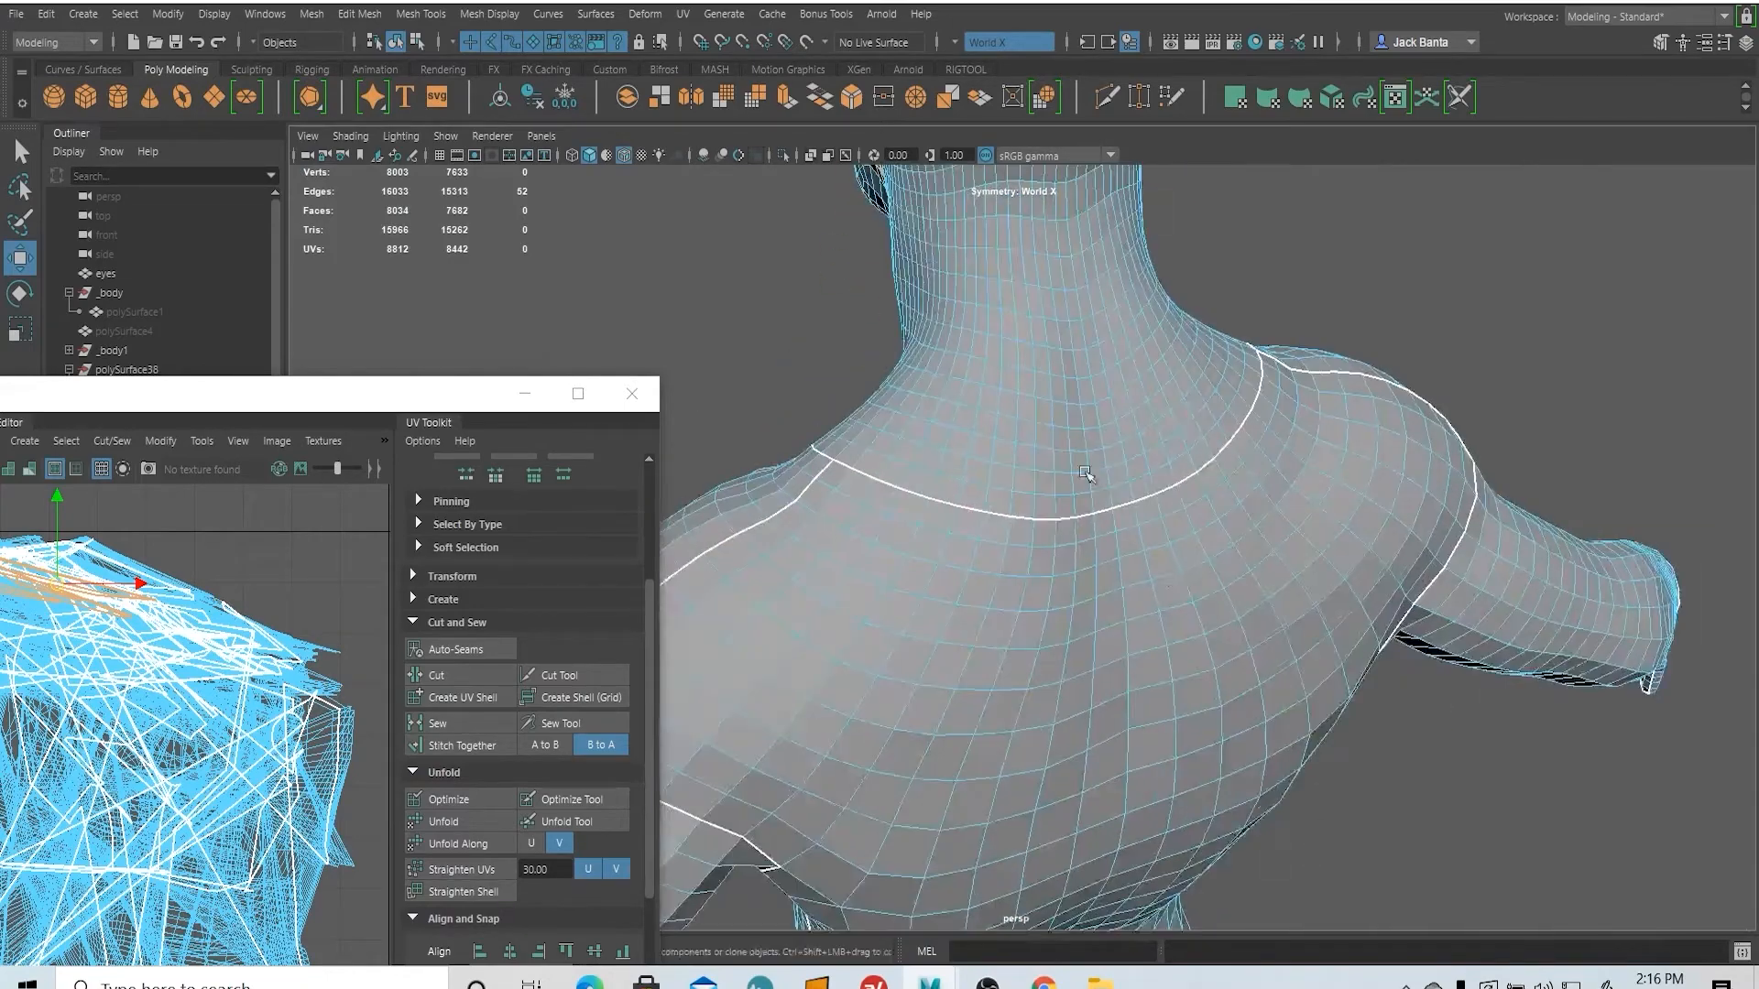
- Select the centre line of edges running up the back of the head and over the crown to the forehead
left_click(1152, 624)
scroll(1099, 614, "down", 4)
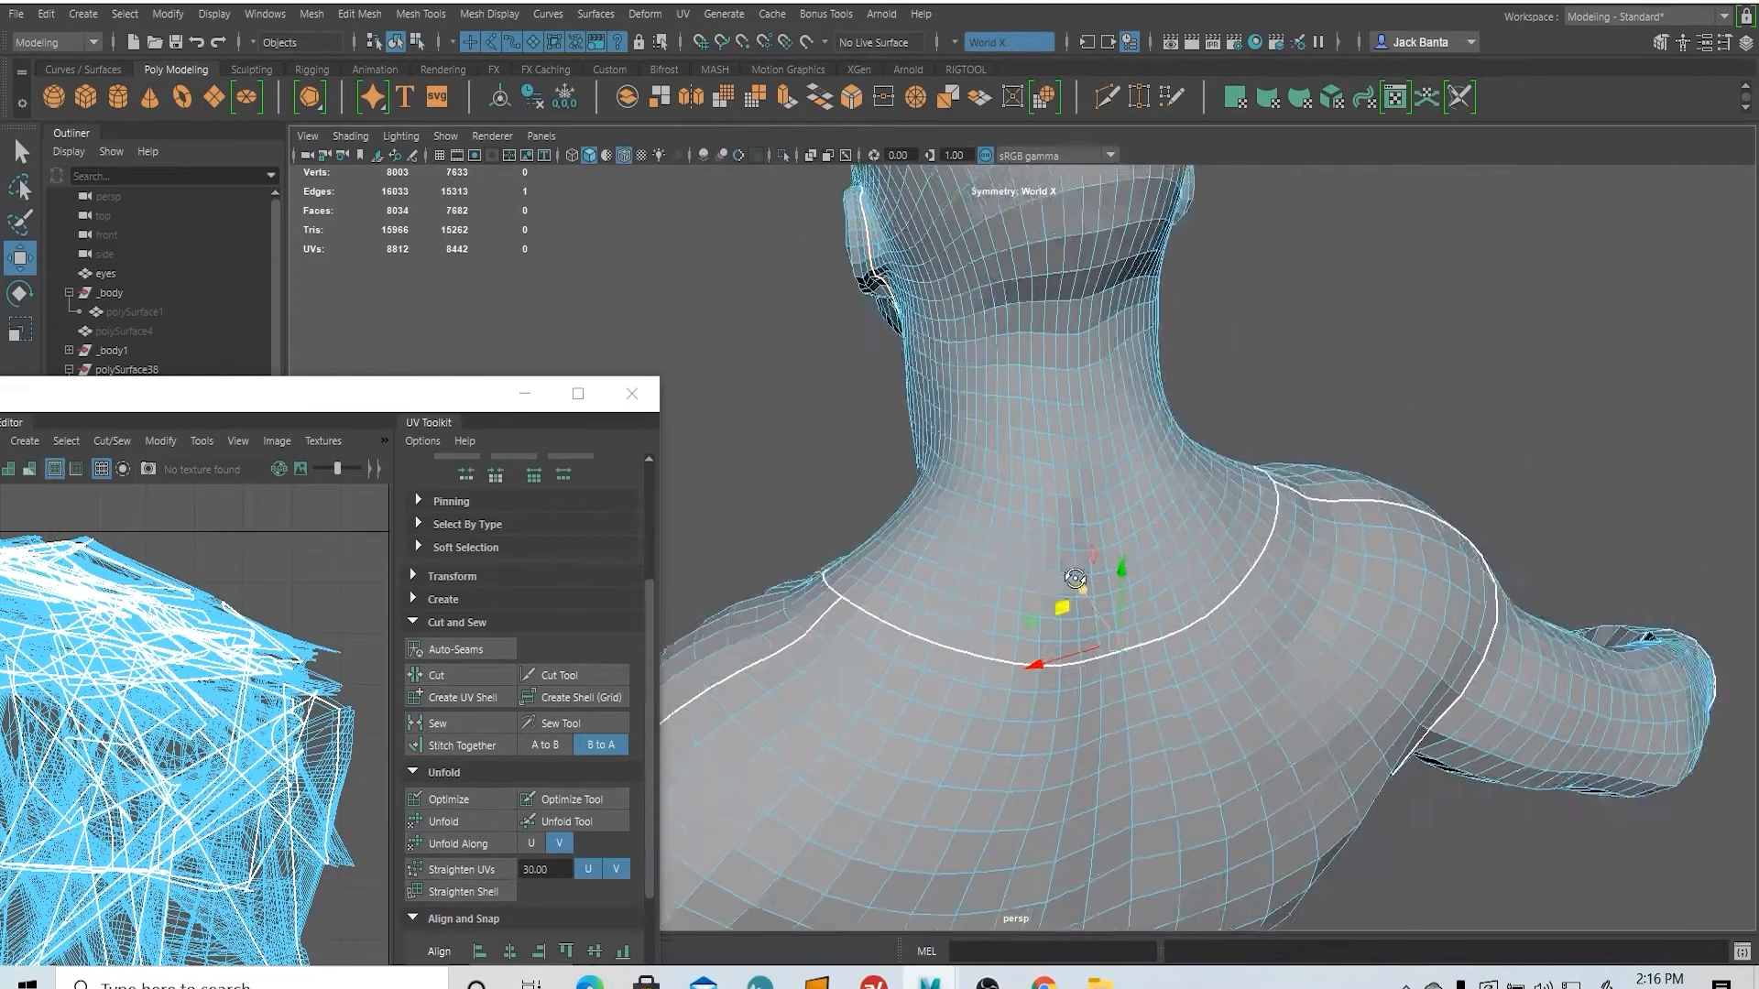
double_click(932, 254)
left_click_drag(932, 254, 1085, 497, "alt")
scroll(1084, 498, "up", 3)
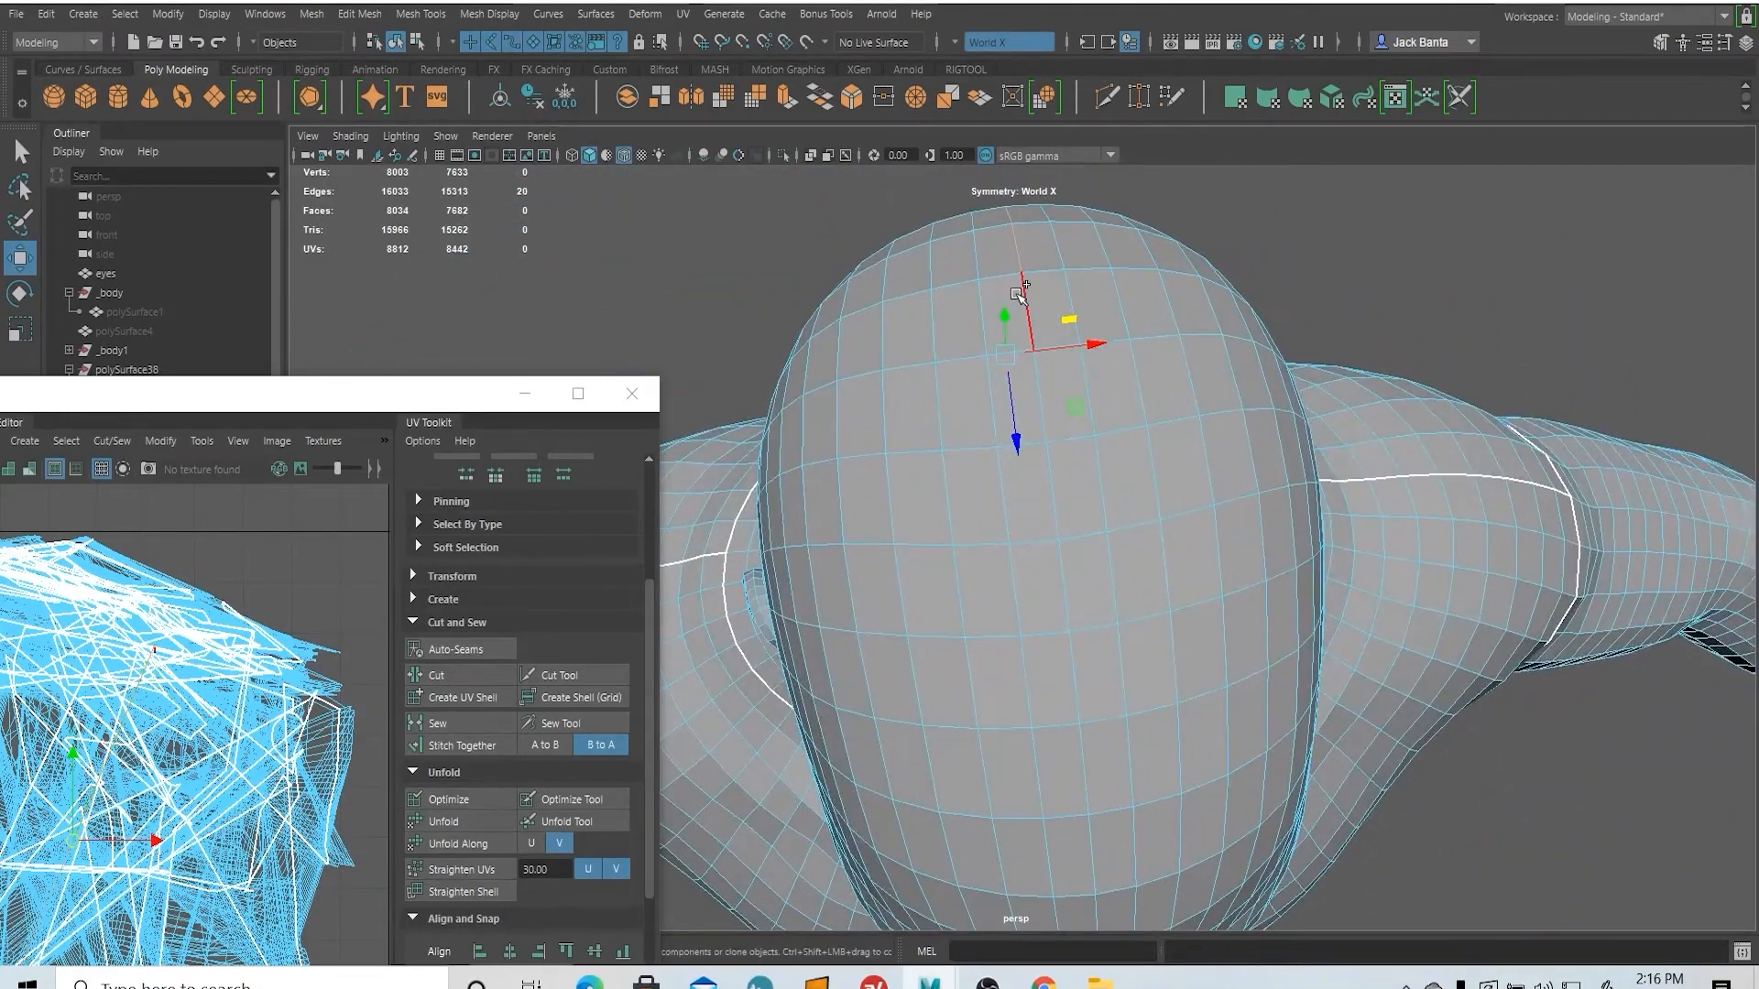
left_click(1025, 318, "shift")
left_click(1053, 493, "shift")
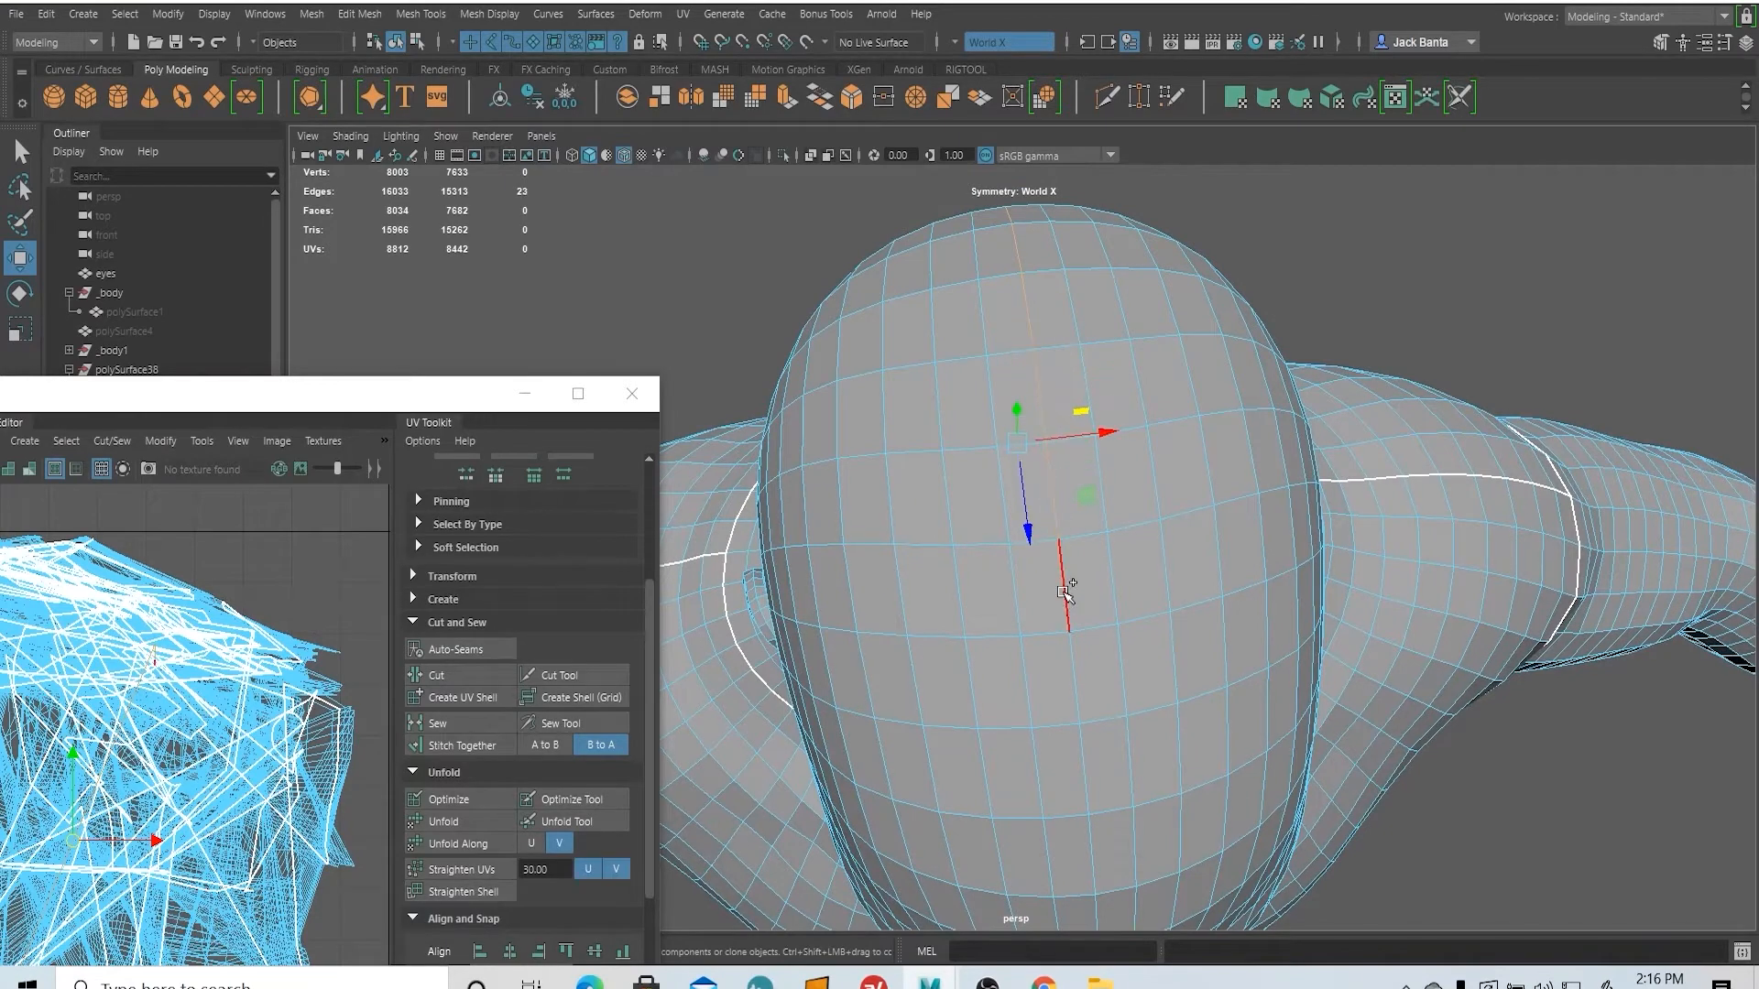
left_click_drag(1042, 818, 1006, 704, "alt")
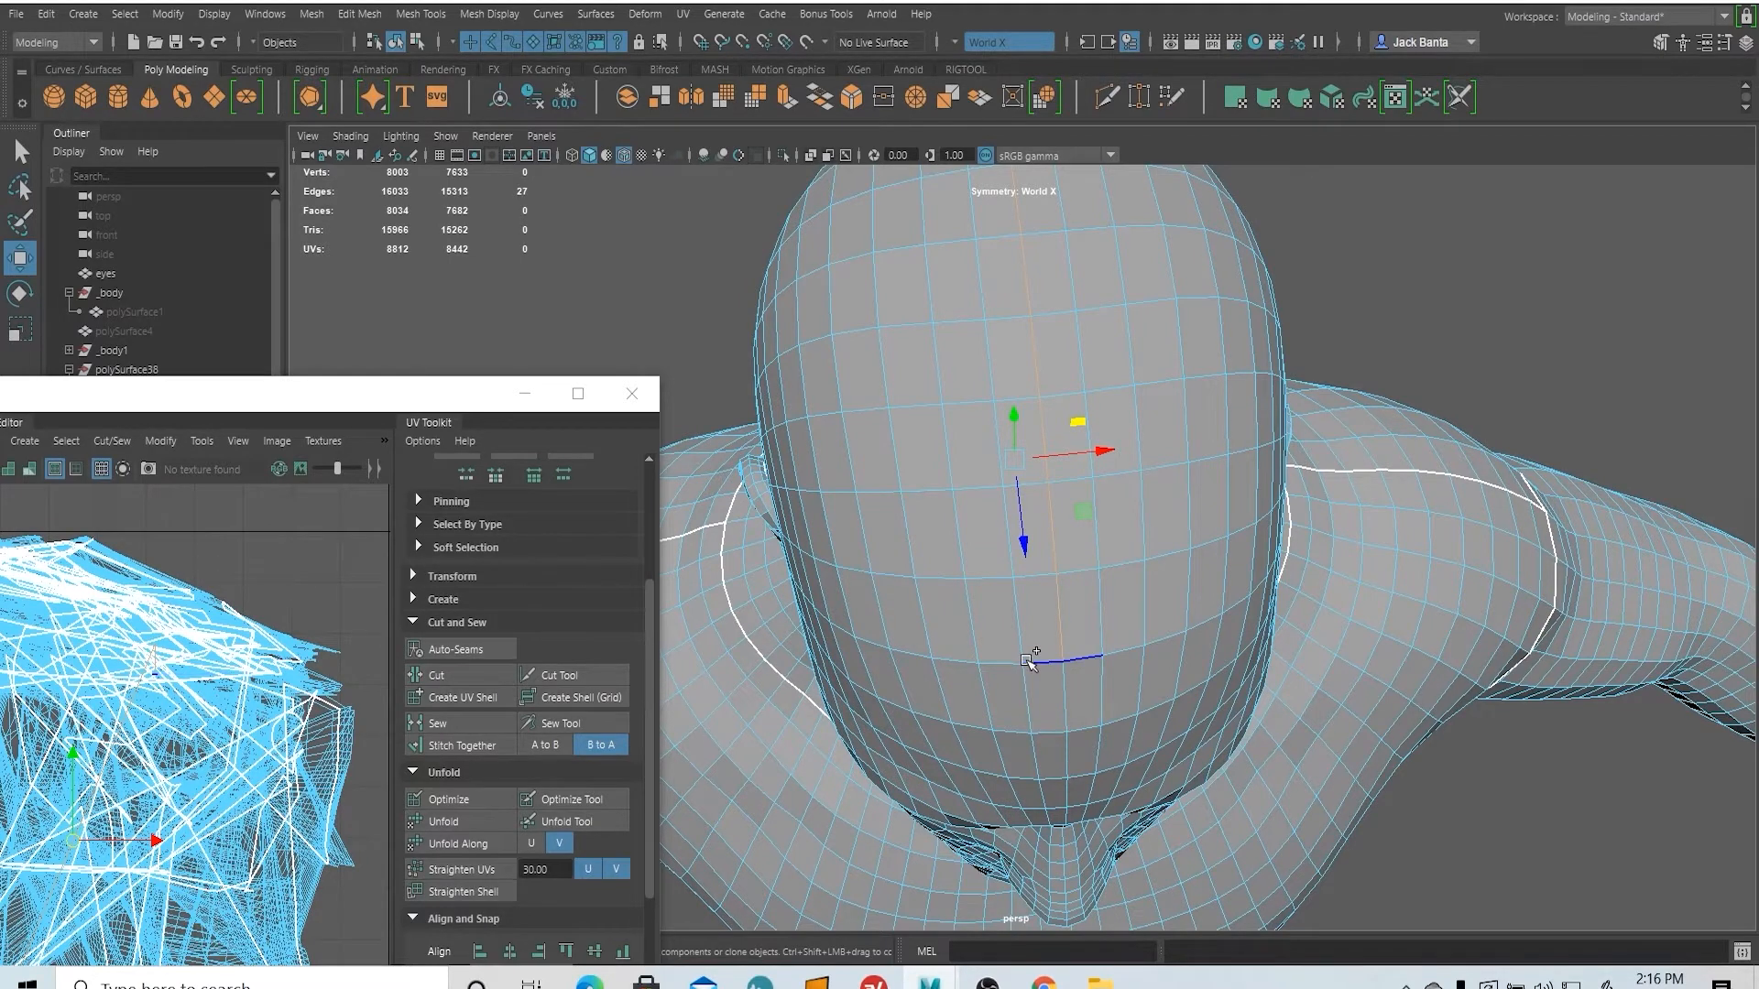
- Add the edges across the upper forehead toward both temples to the selection, and cut the head seam
left_click(959, 658, "shift")
left_click(909, 651, "shift")
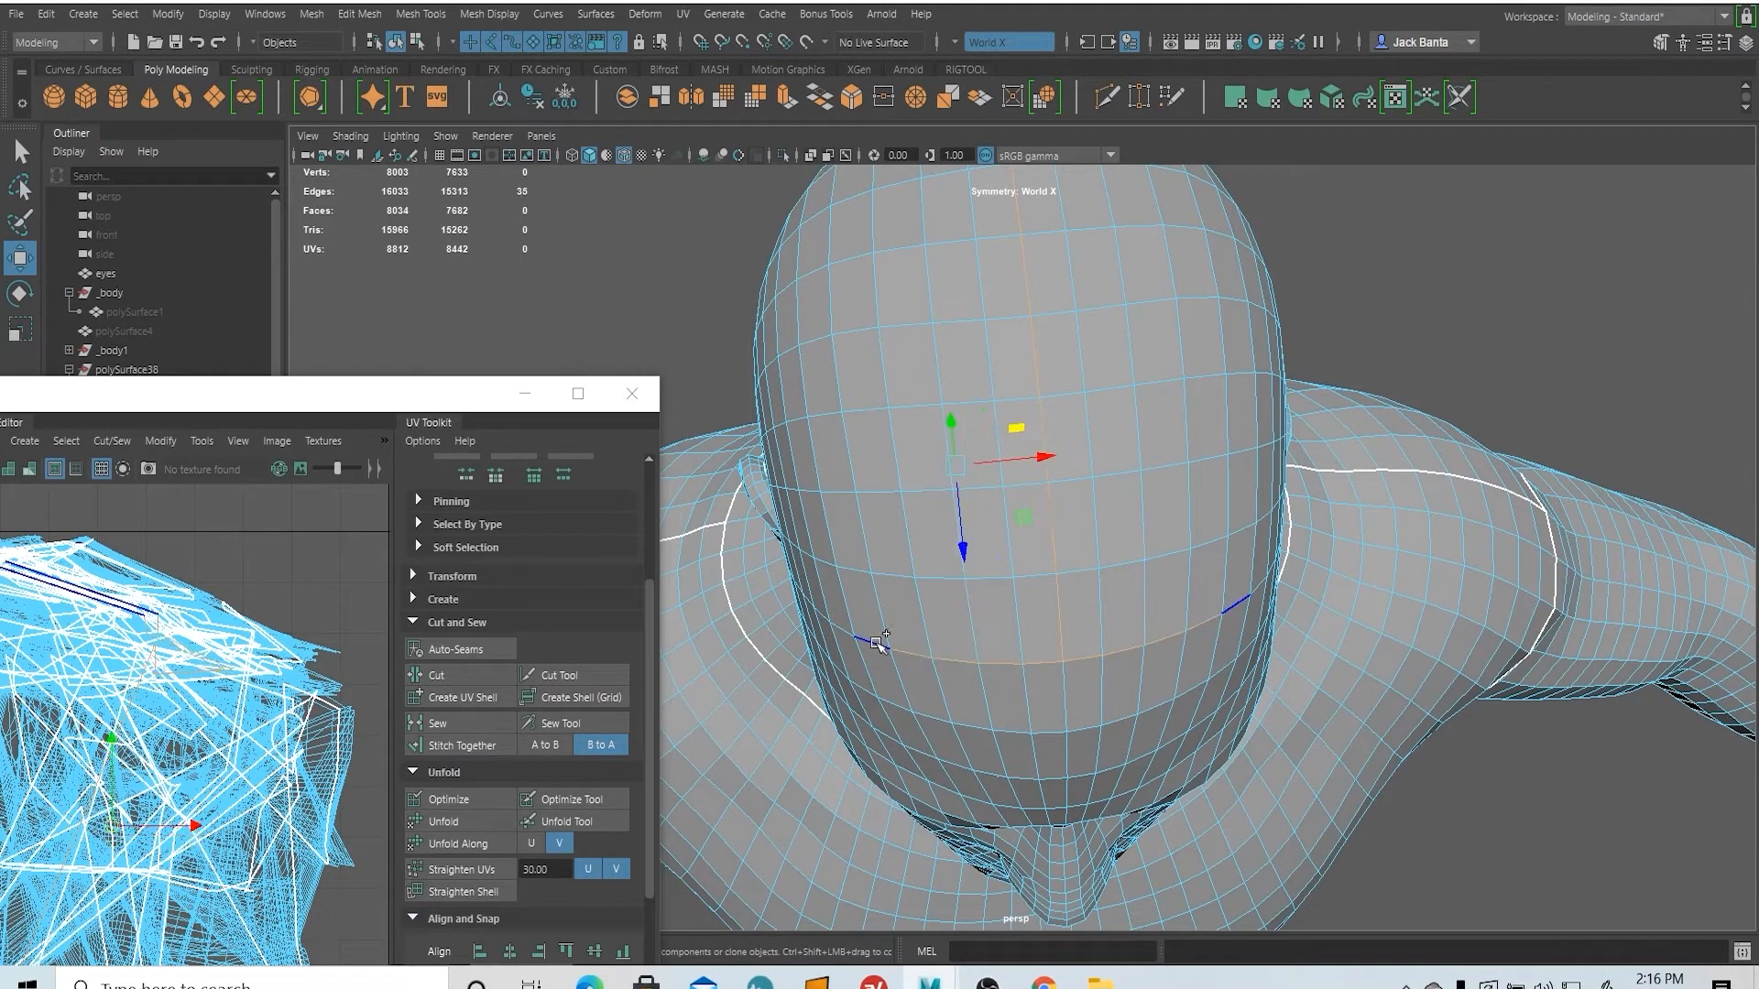
left_click(874, 639, "shift")
left_click_drag(843, 630, 1141, 580, "alt")
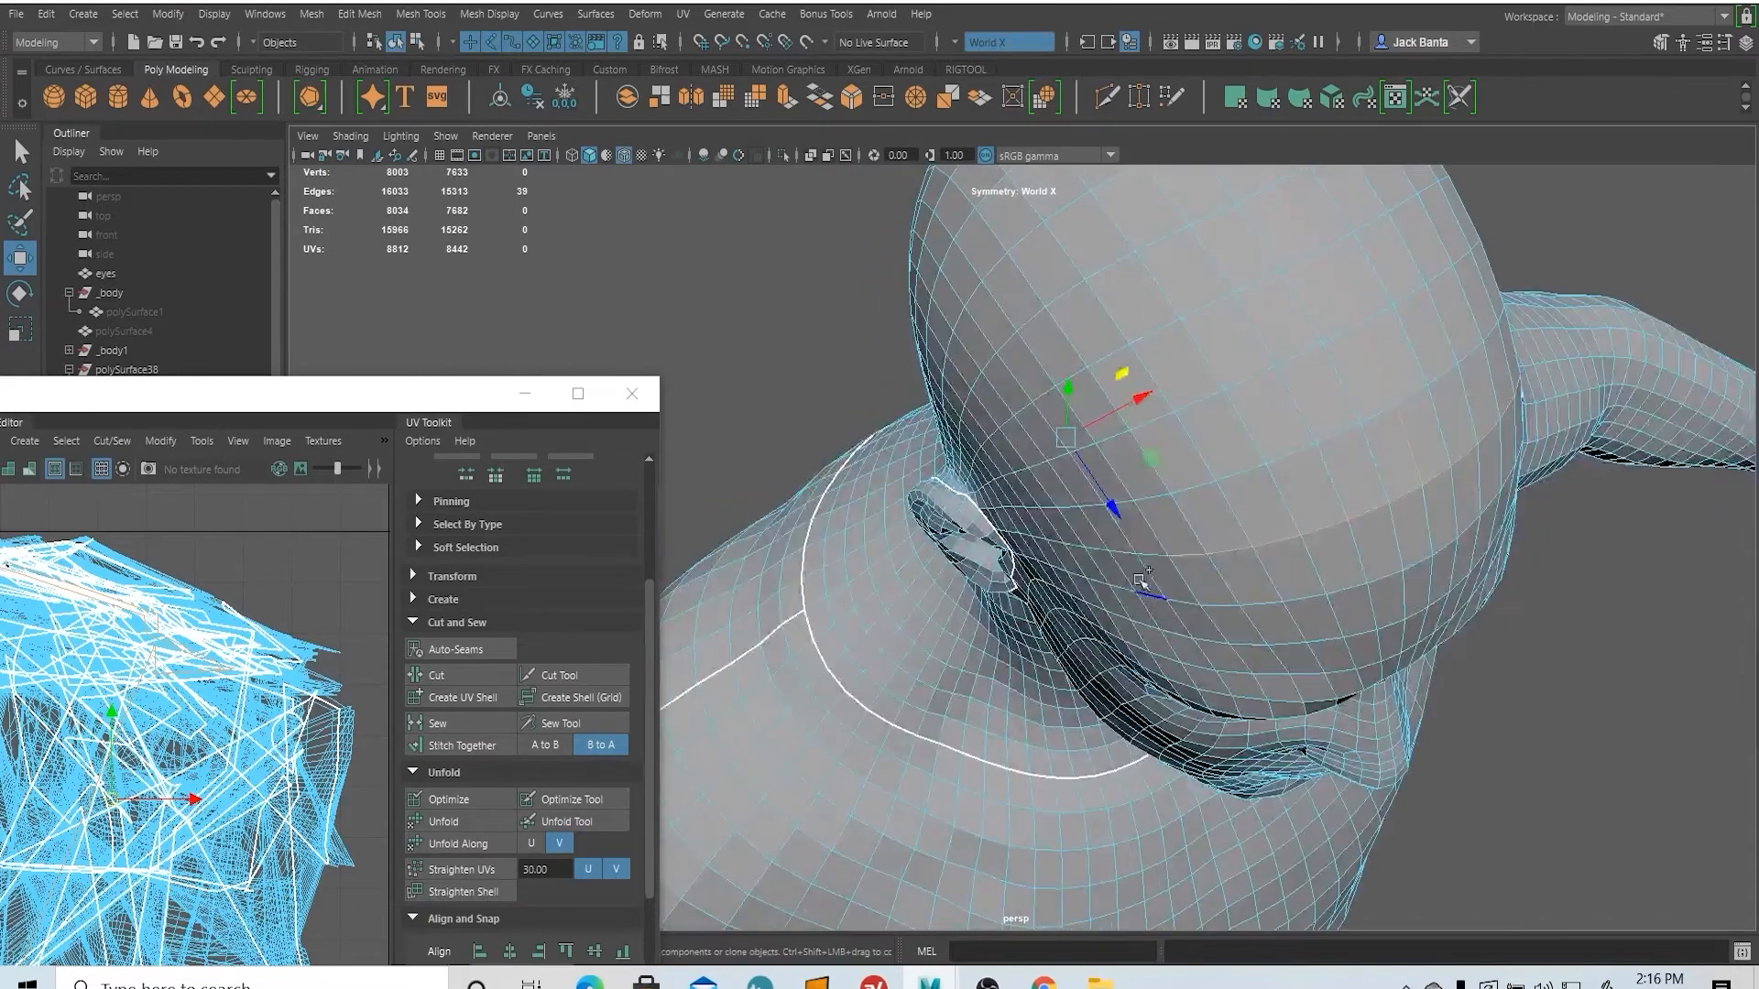
left_click(1151, 556, "shift")
left_click(460, 674)
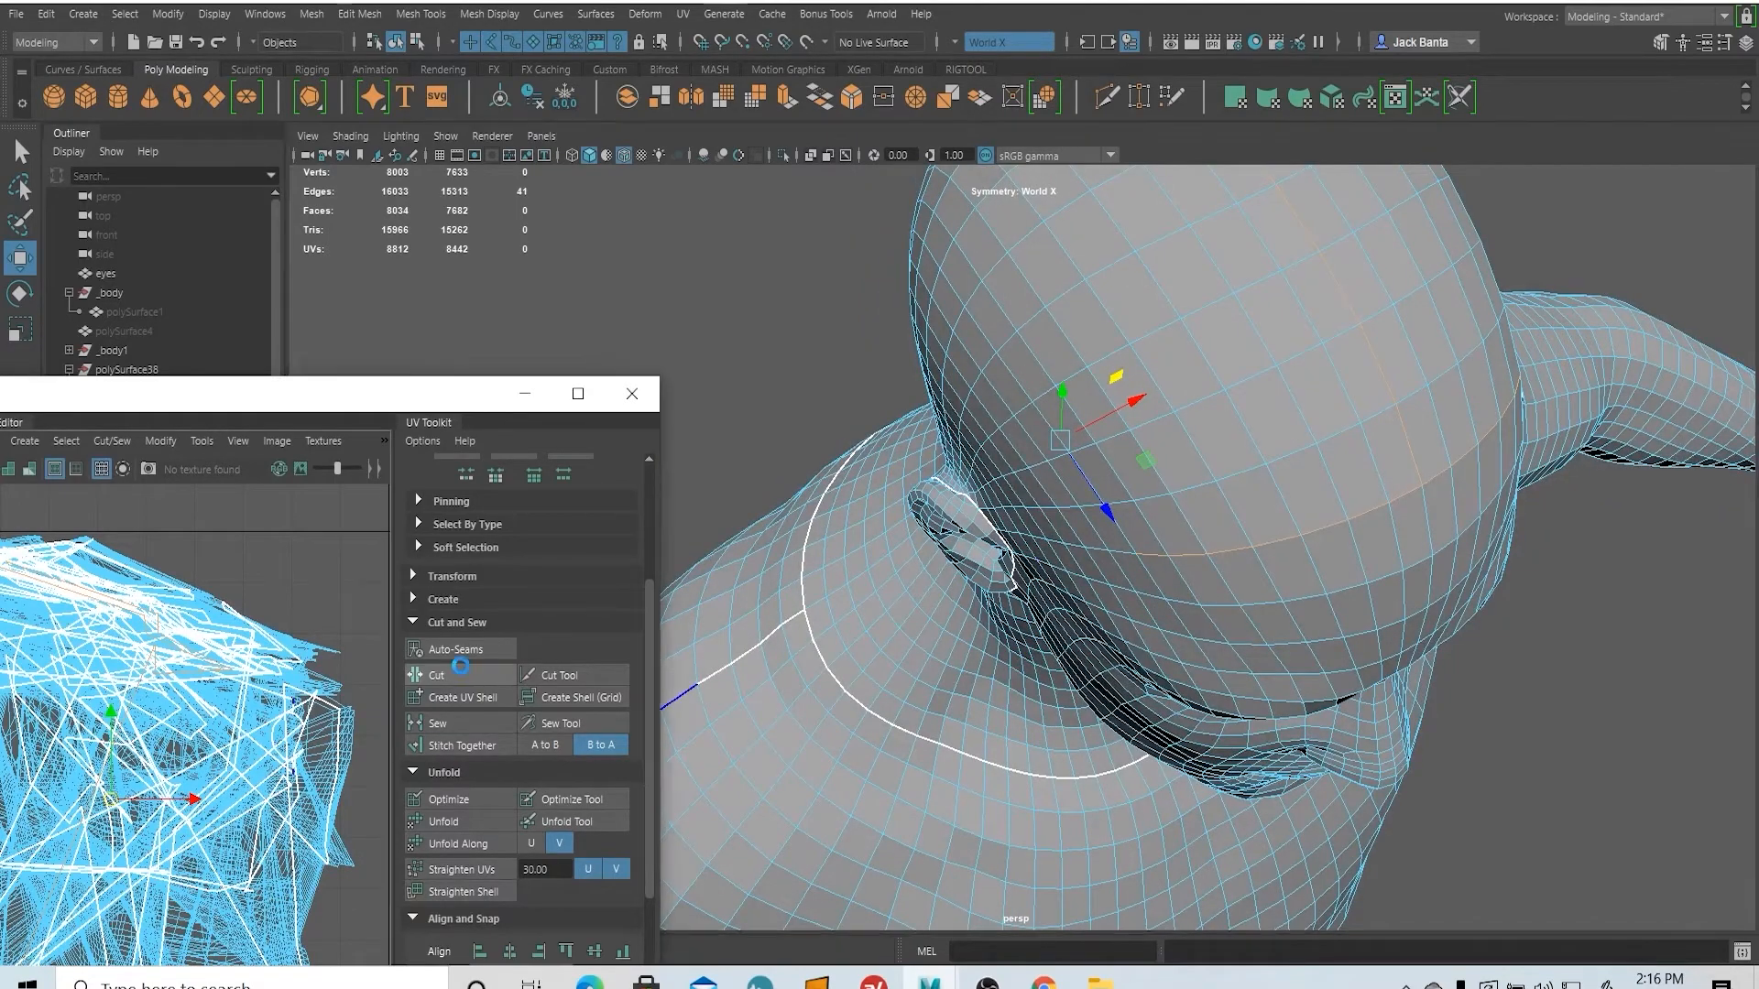
- Examine the finished seams over the whole body from the front, sides and back
scroll(788, 673, "down", 7)
left_click_drag(788, 673, 836, 471, "alt")
scroll(836, 470, "down", 1)
middle_click_drag(1119, 793, 1244, 499, "alt")
left_click_drag(1244, 498, 1194, 718, "alt")
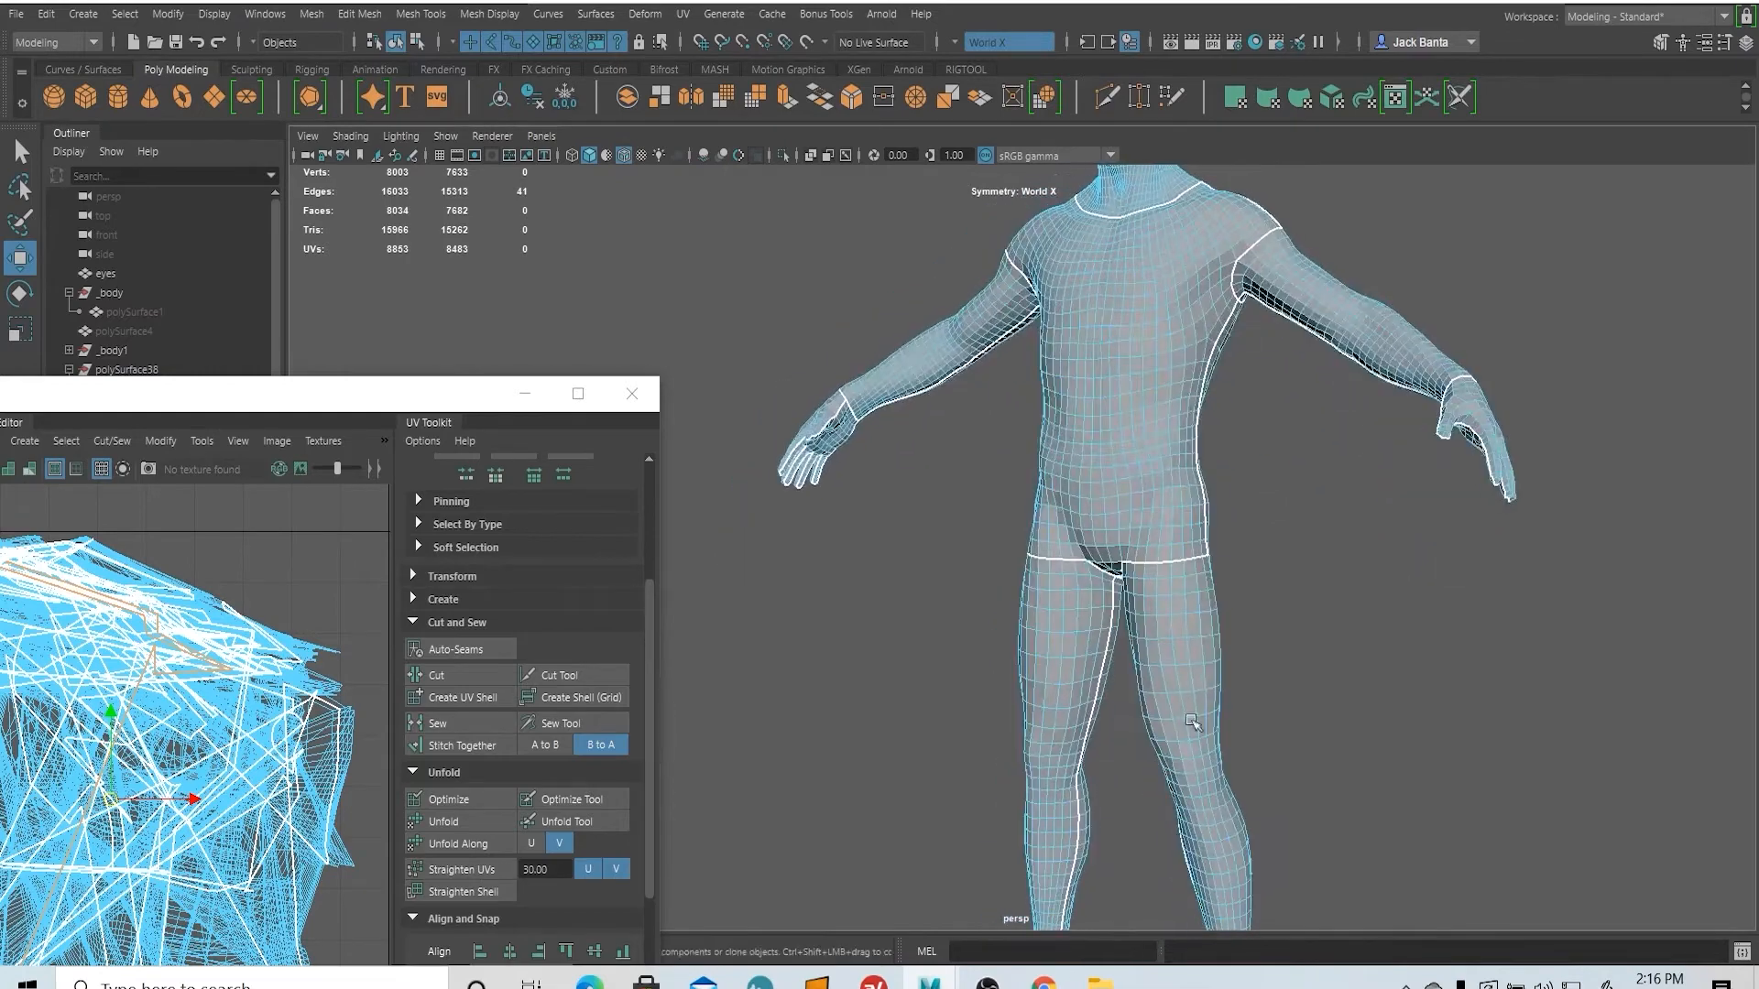
middle_click_drag(1193, 718, 1113, 381, "alt")
left_click_drag(1112, 380, 944, 475, "alt")
middle_click_drag(944, 474, 953, 575, "alt")
left_click_drag(952, 575, 1136, 550, "alt")
middle_click_drag(1083, 518, 1083, 682, "alt")
mouse_move(1020, 635)
left_mouse_down("alt")
mouse_move(1031, 578)
mouse_move(976, 620)
mouse_move(1017, 614)
left_mouse_up("alt")
- Bring the whole UV Editor into view and select all of the body's shells in UV Shell mode
left_click_drag(228, 394, 706, 87)
scroll(554, 352, "down", 5)
scroll(586, 358, "up", 3)
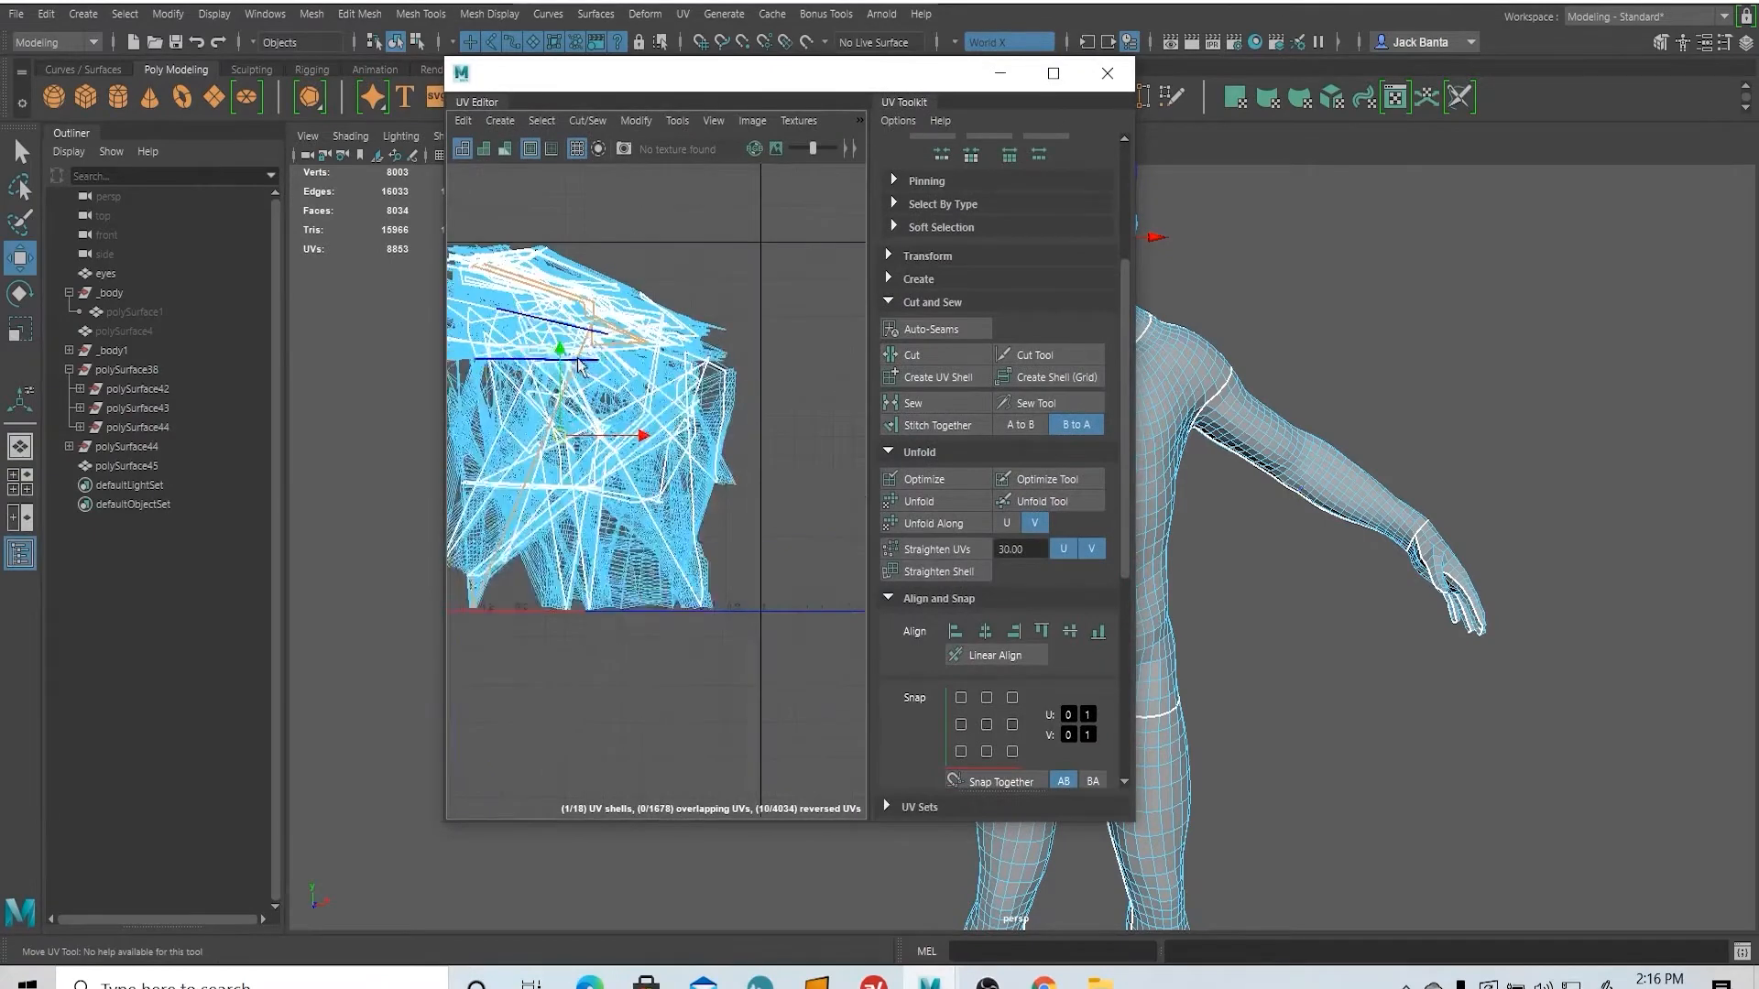
middle_click_drag(531, 343, 648, 356, "alt")
right_click(634, 327)
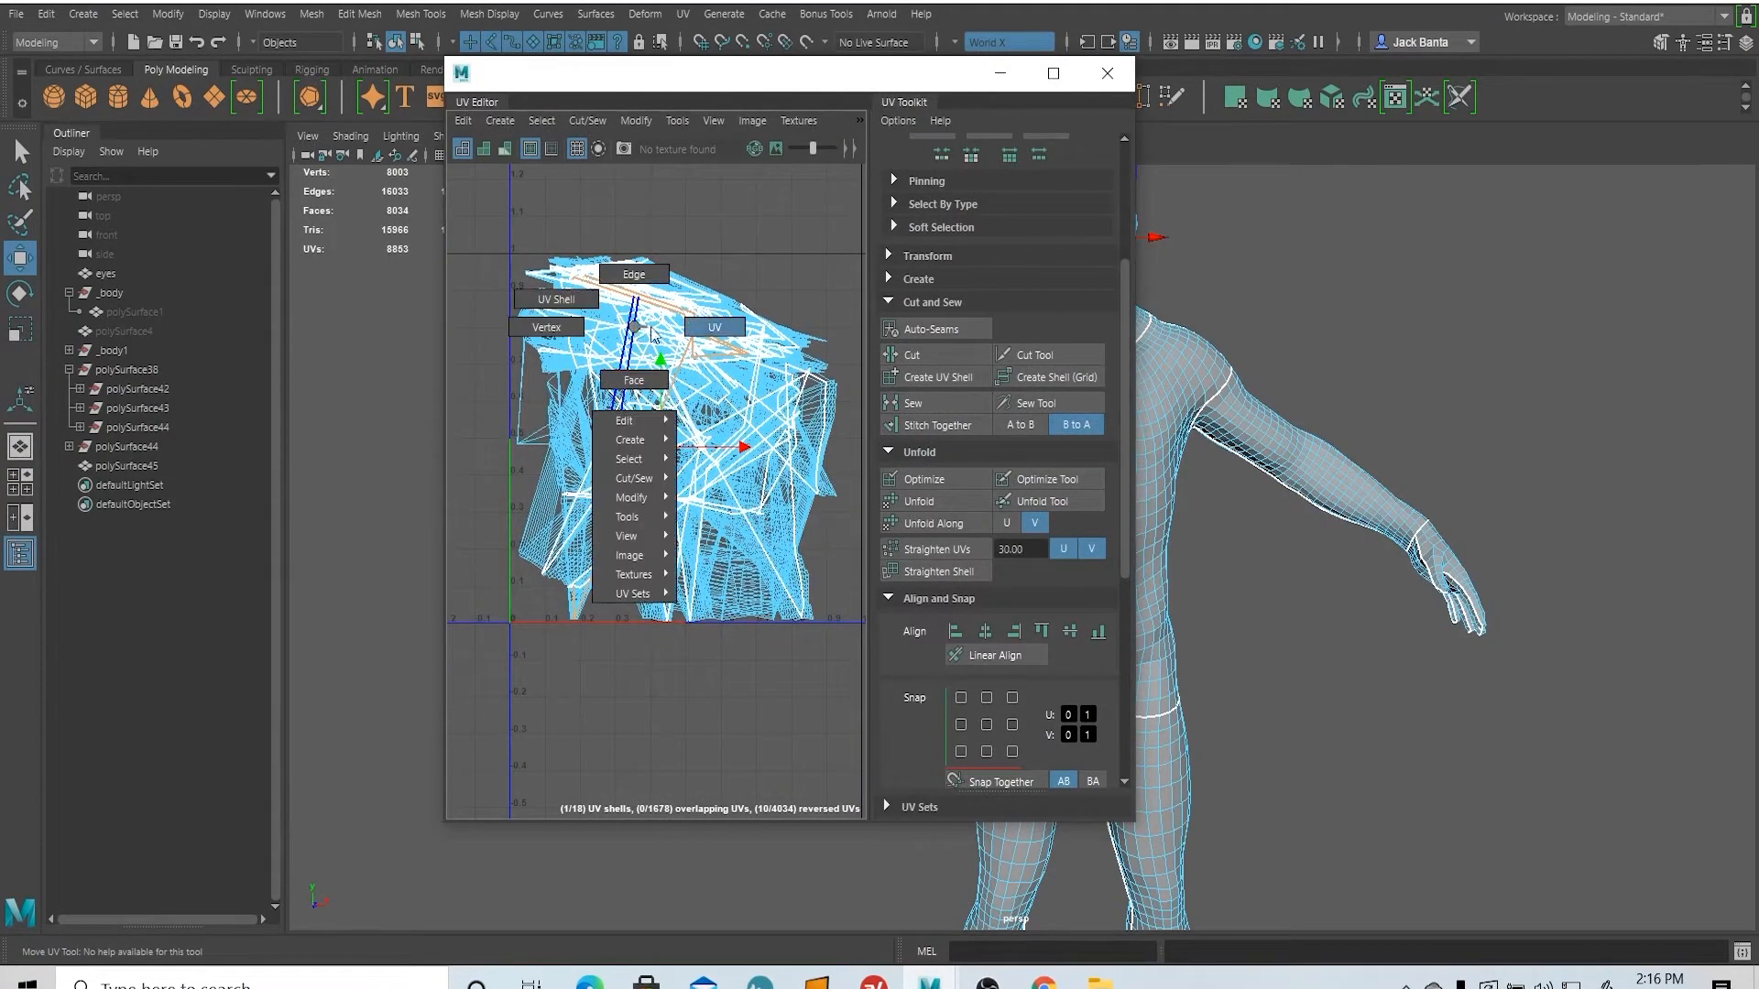
left_click(575, 297)
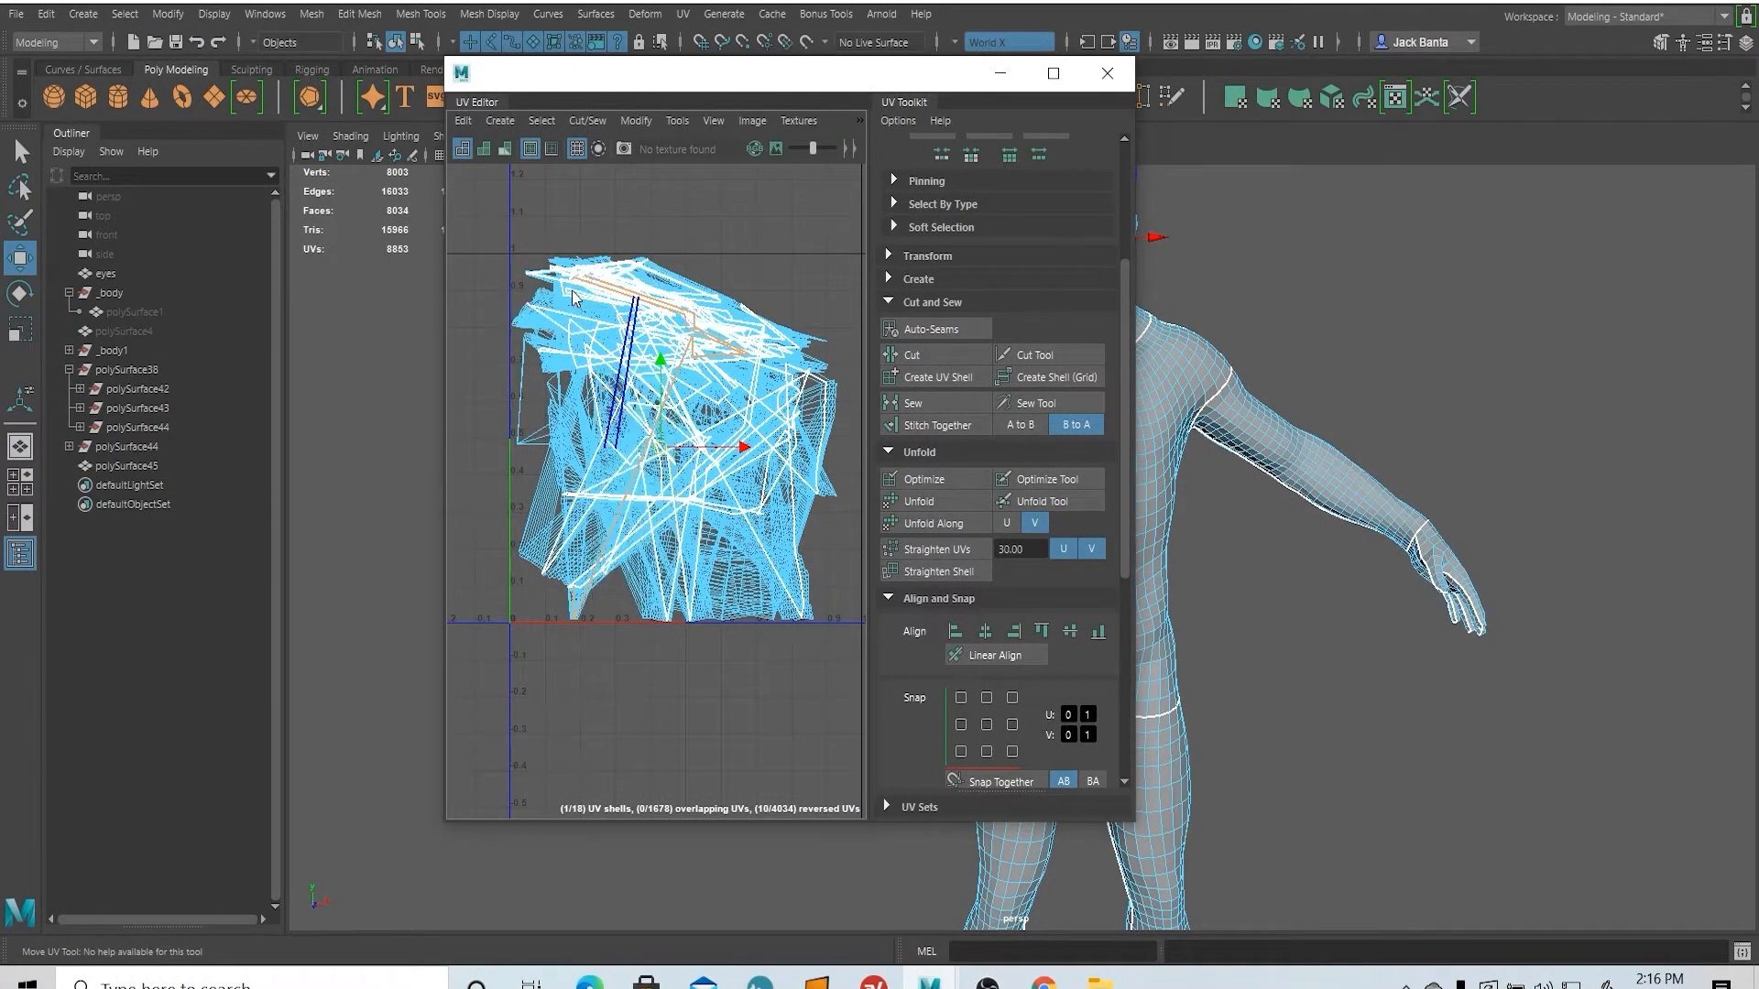
left_click_drag(467, 198, 982, 696)
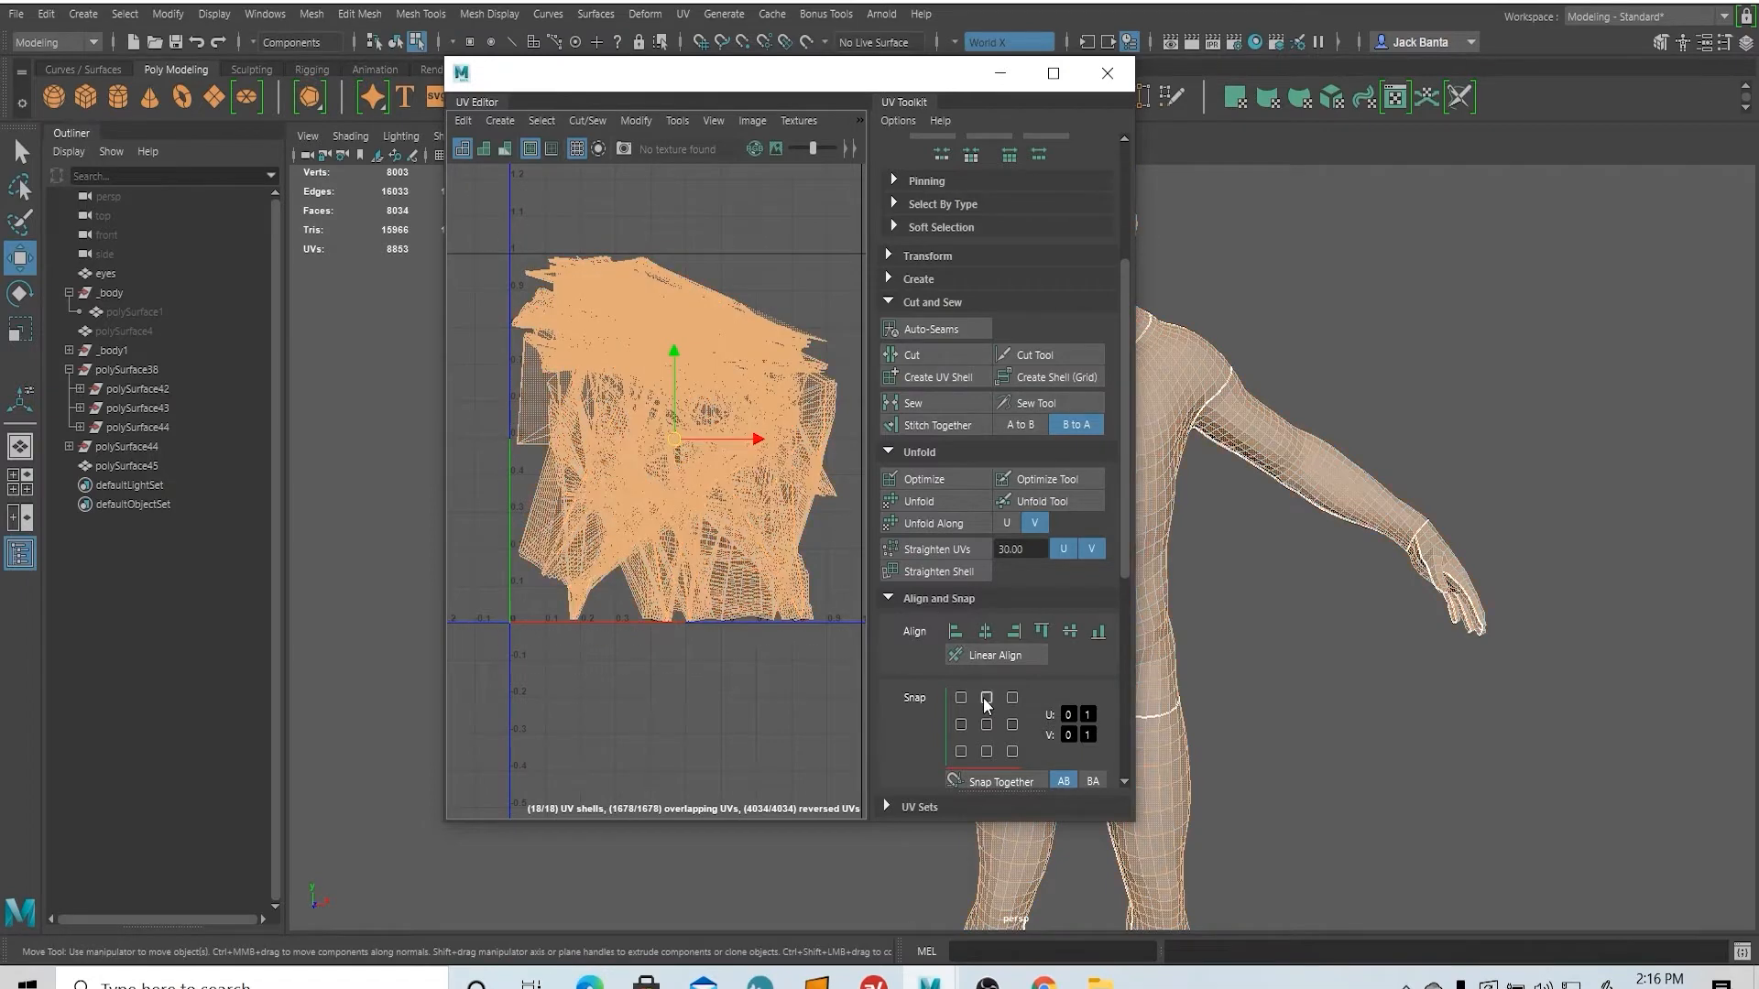
- Unfold all selected UV shells and pack them into the UV tile with Layout
left_click(925, 506)
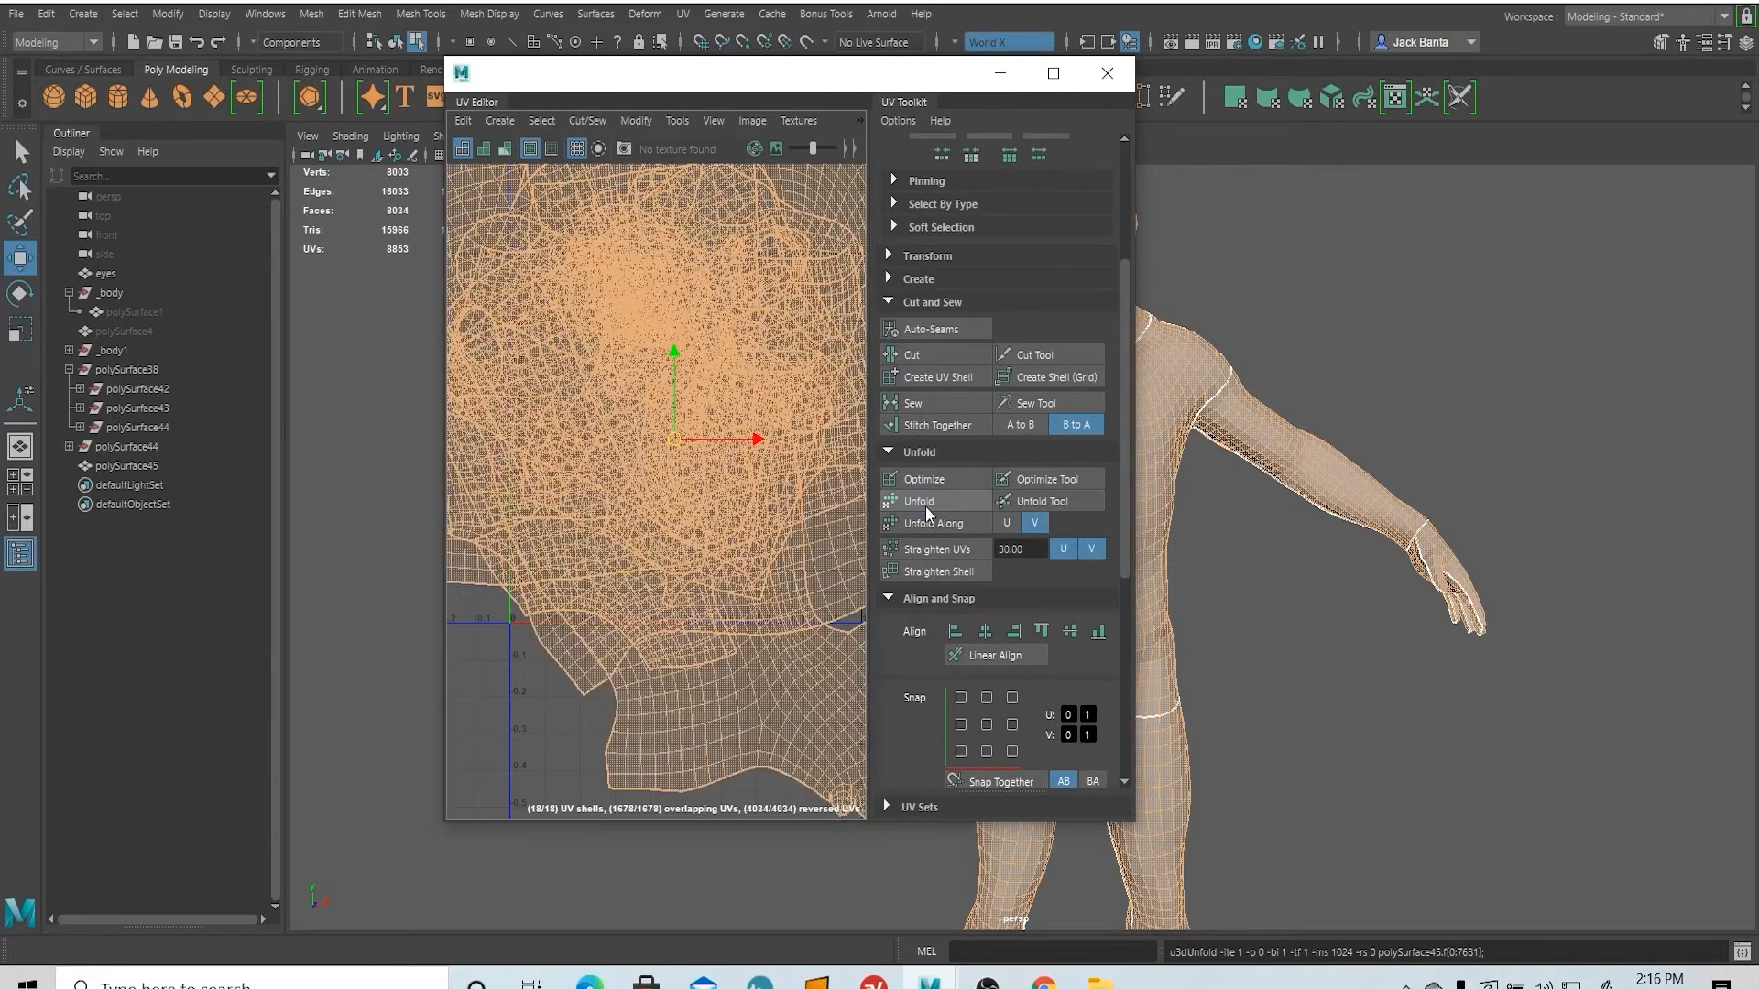
scroll(771, 523, "down", 5)
middle_click_drag(688, 591, 583, 589, "alt")
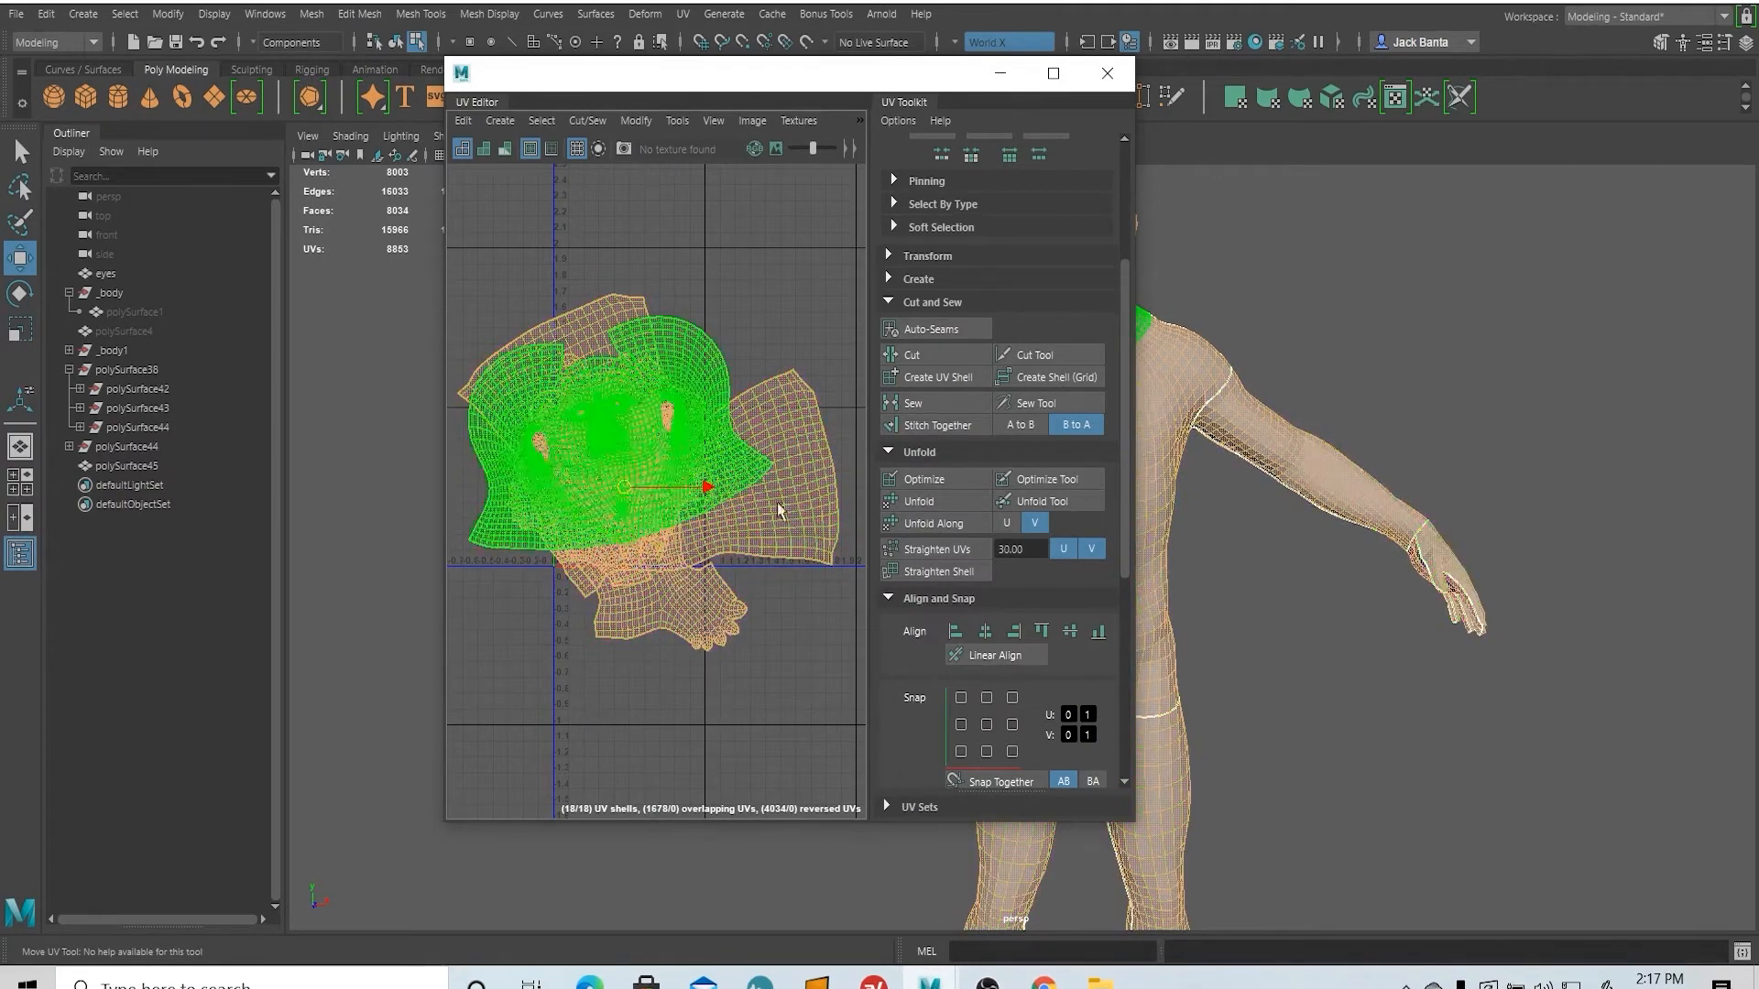
scroll(927, 666, "down", 5)
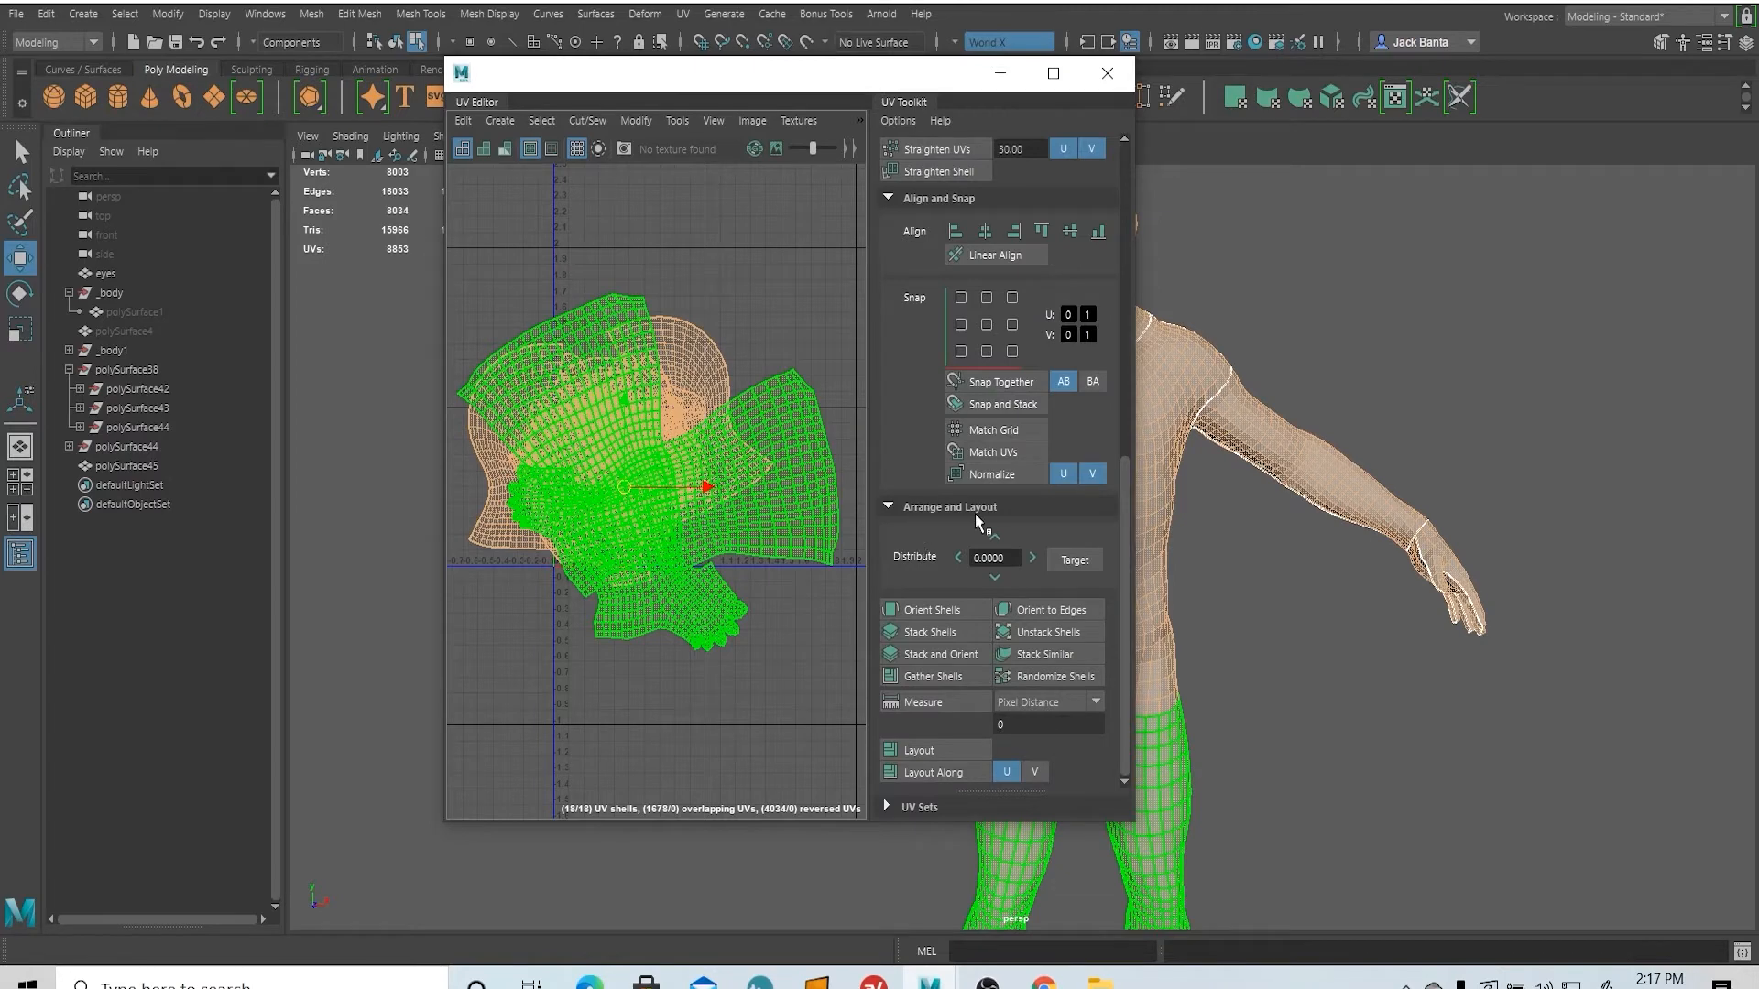
left_click(909, 749)
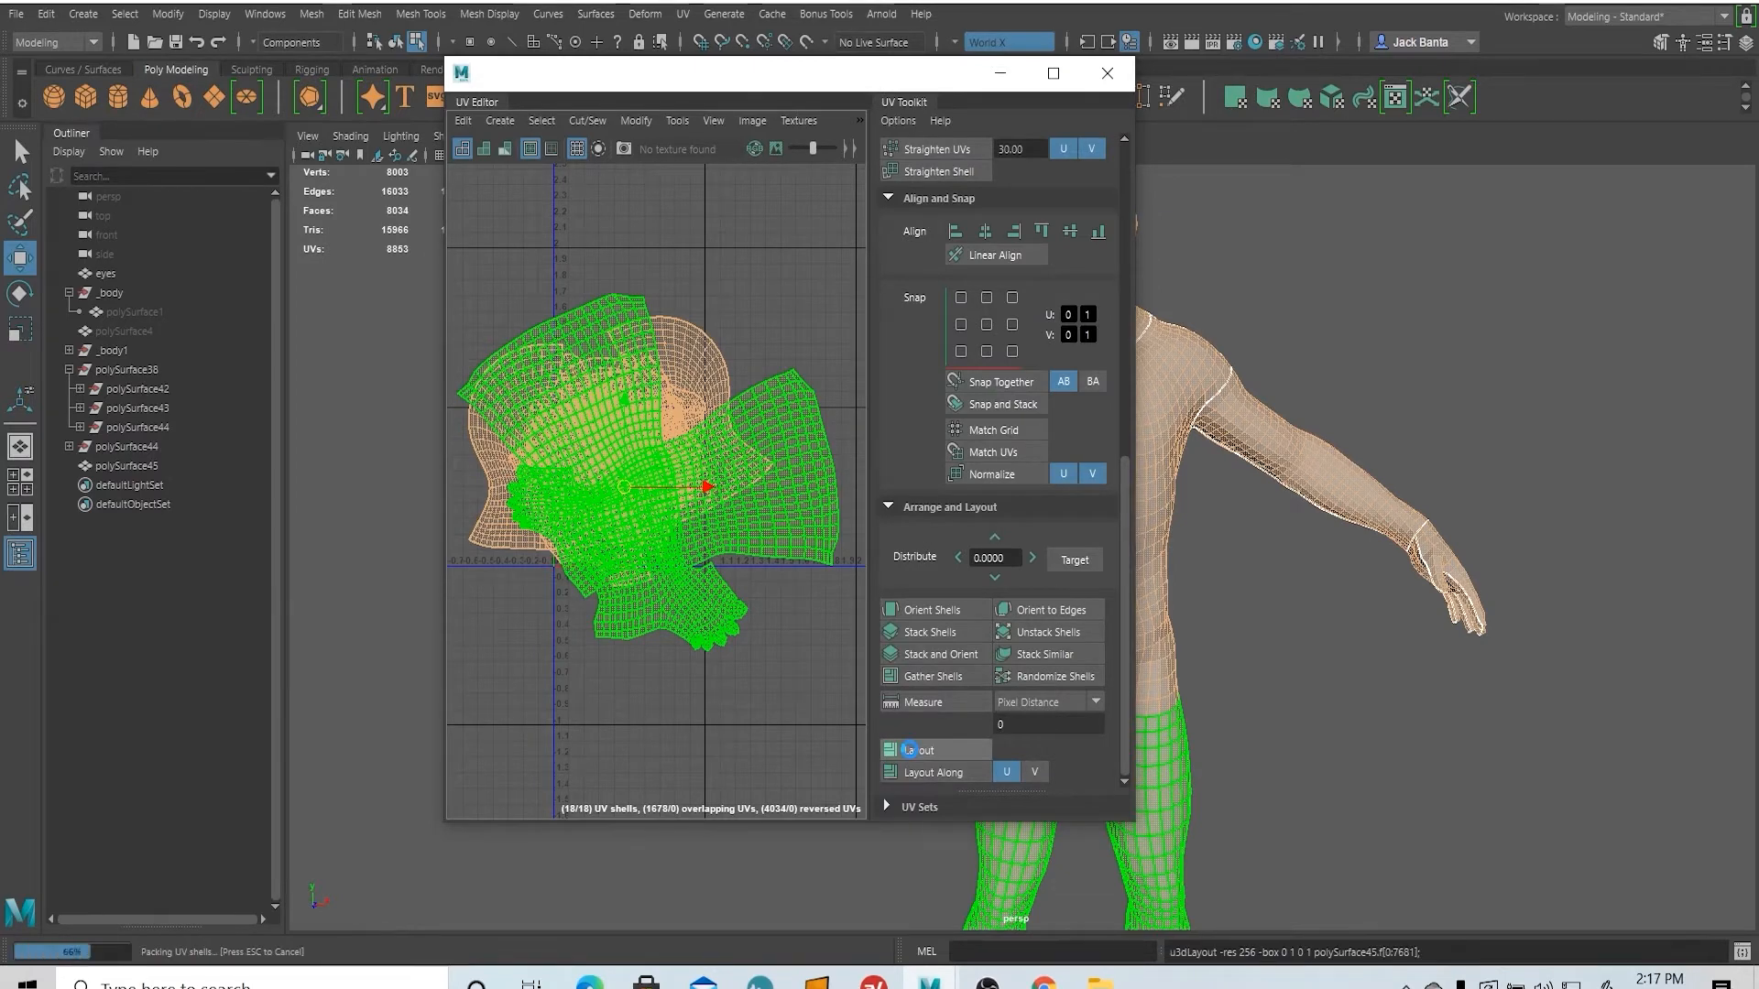
- Examine the packed UV layout and reselect all of the shells
scroll(494, 504, "up", 5)
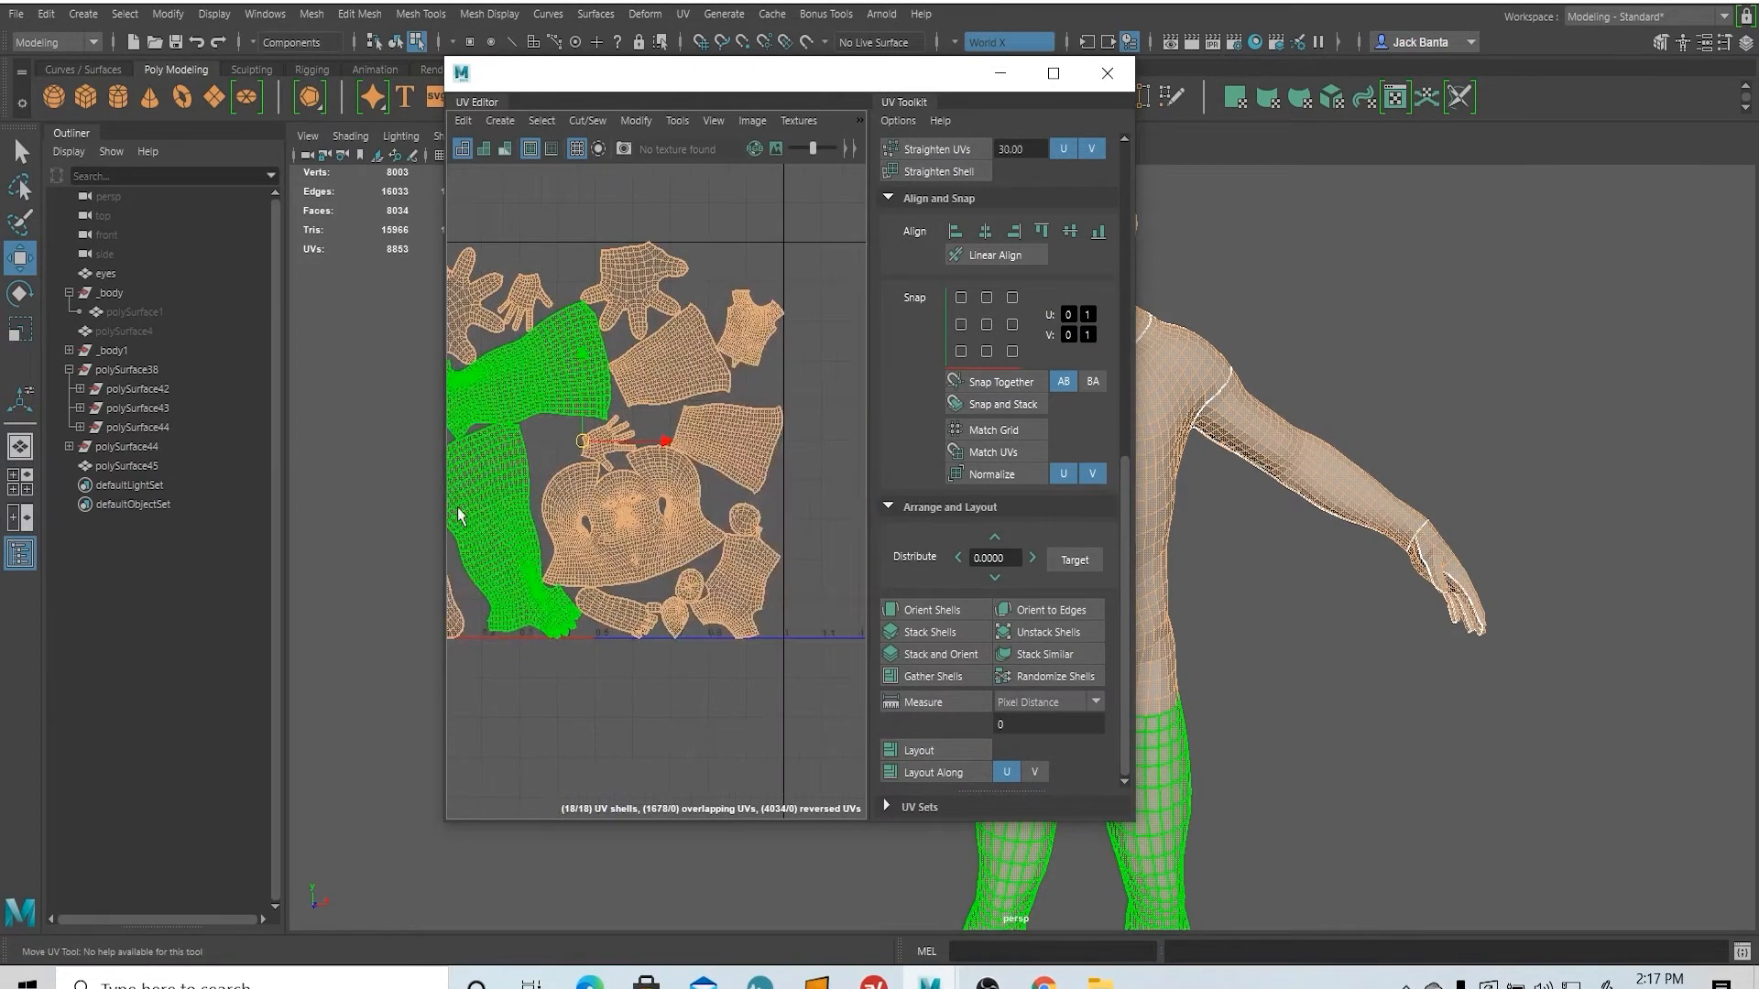
middle_click_drag(460, 515, 542, 553, "alt")
left_click(696, 526)
scroll(729, 568, "down", 2)
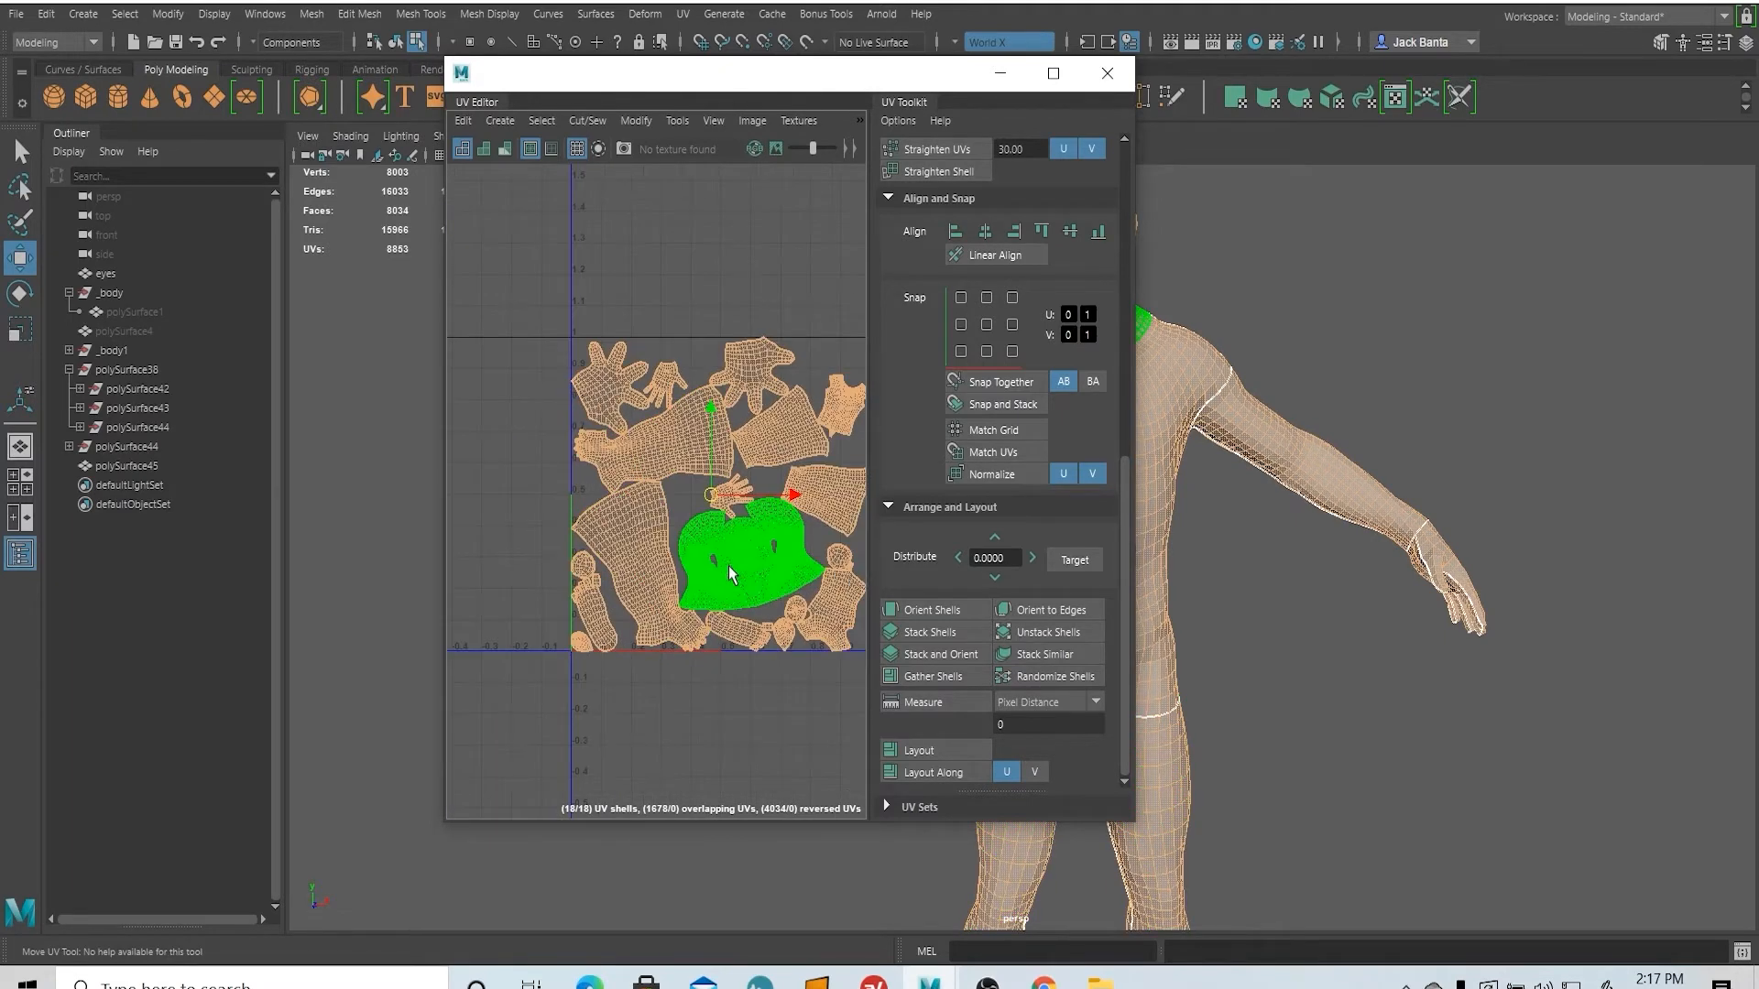
middle_click_drag(705, 549, 637, 535, "alt")
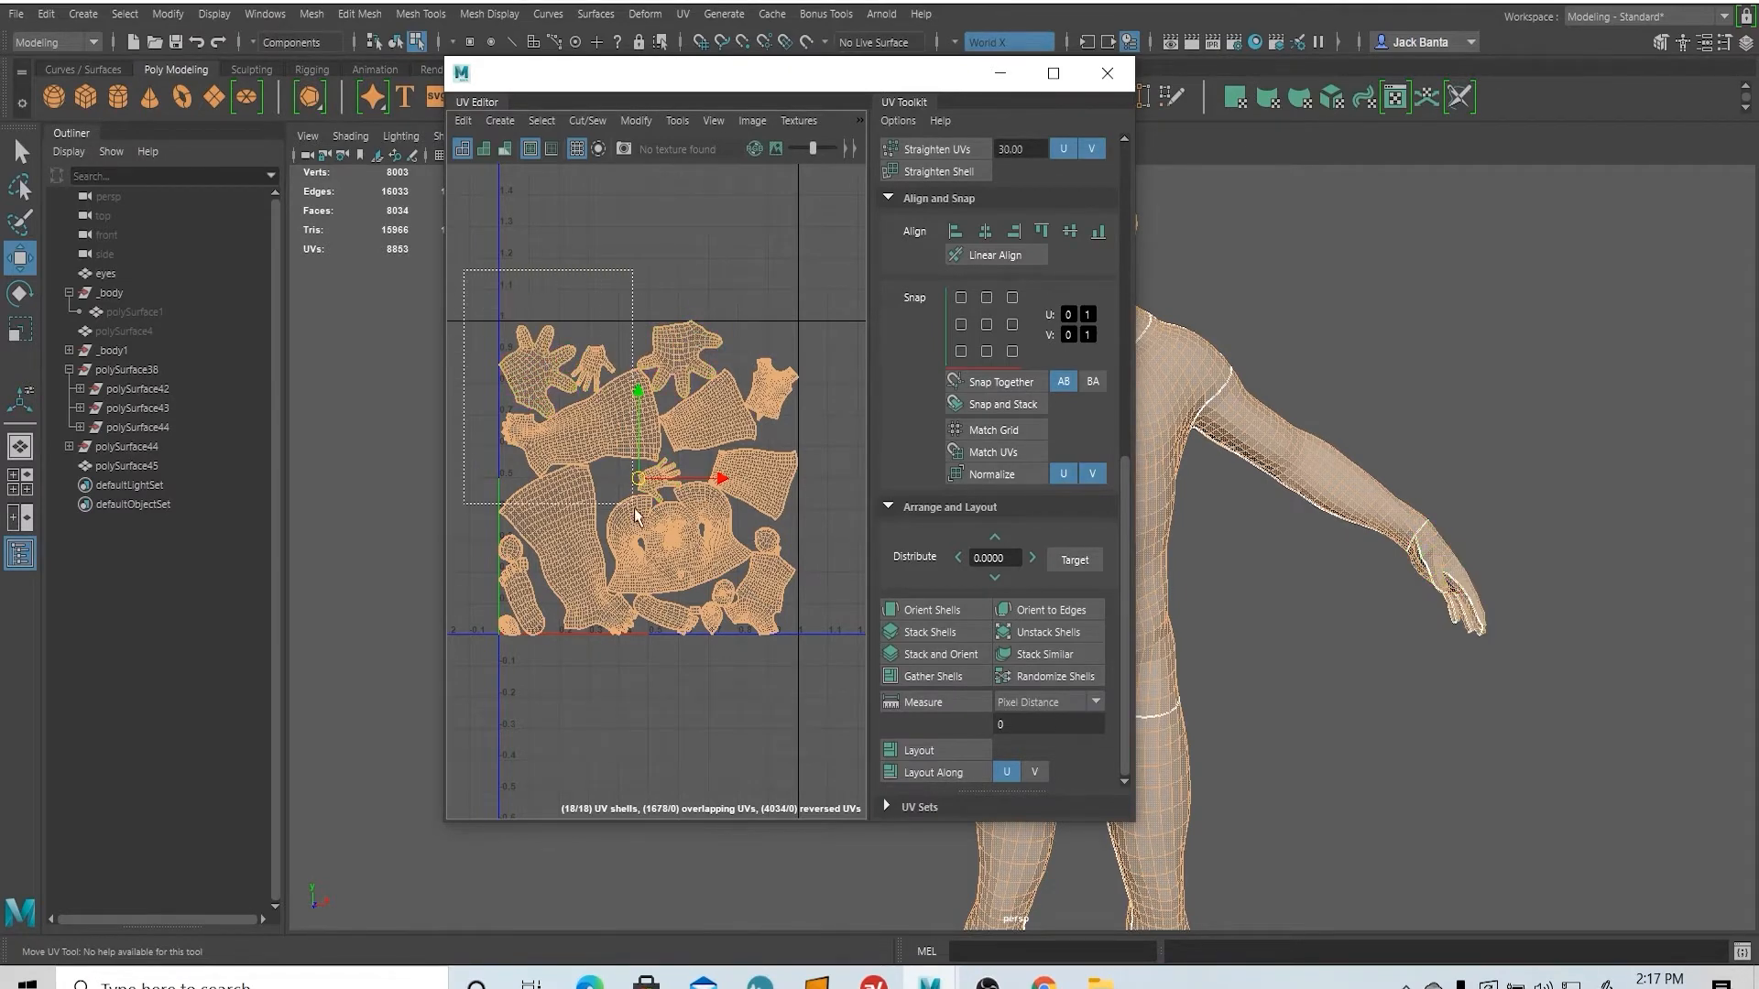
left_click_drag(636, 516, 835, 685)
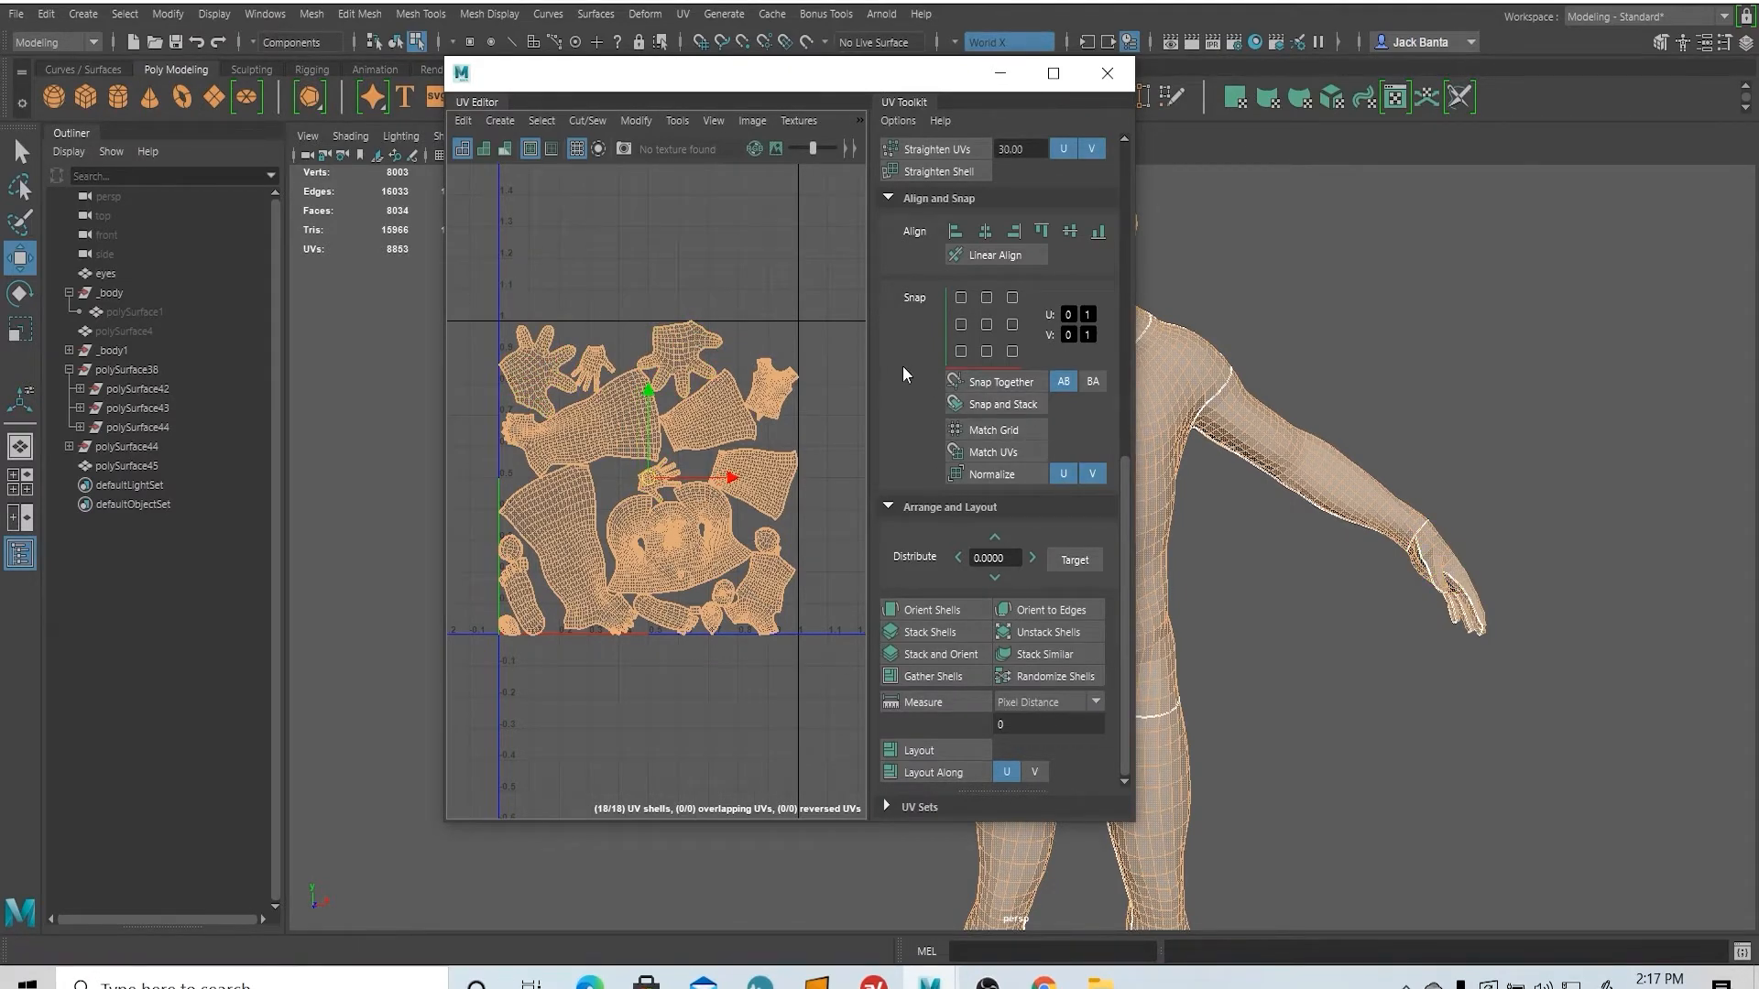
- Set the texel density of all selected shells to 143.2379 px/unit for a map size of 2048
scroll(925, 394, "up", 10)
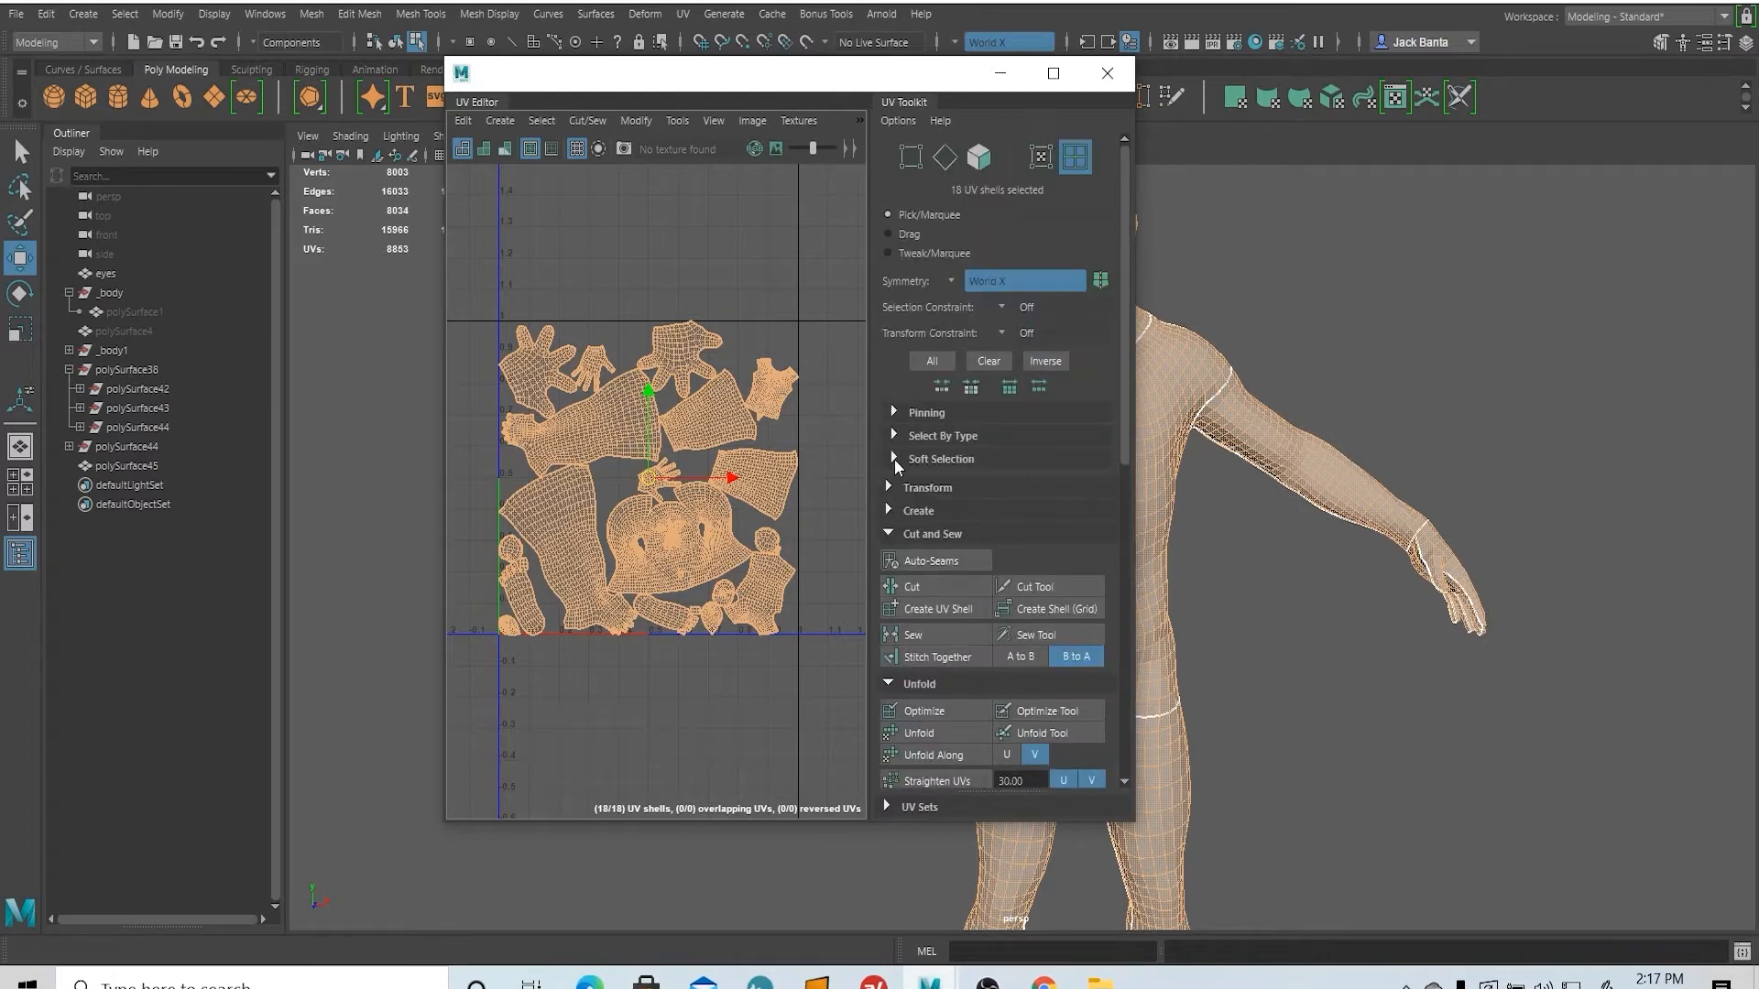
left_click(891, 487)
scroll(903, 585, "down", 5)
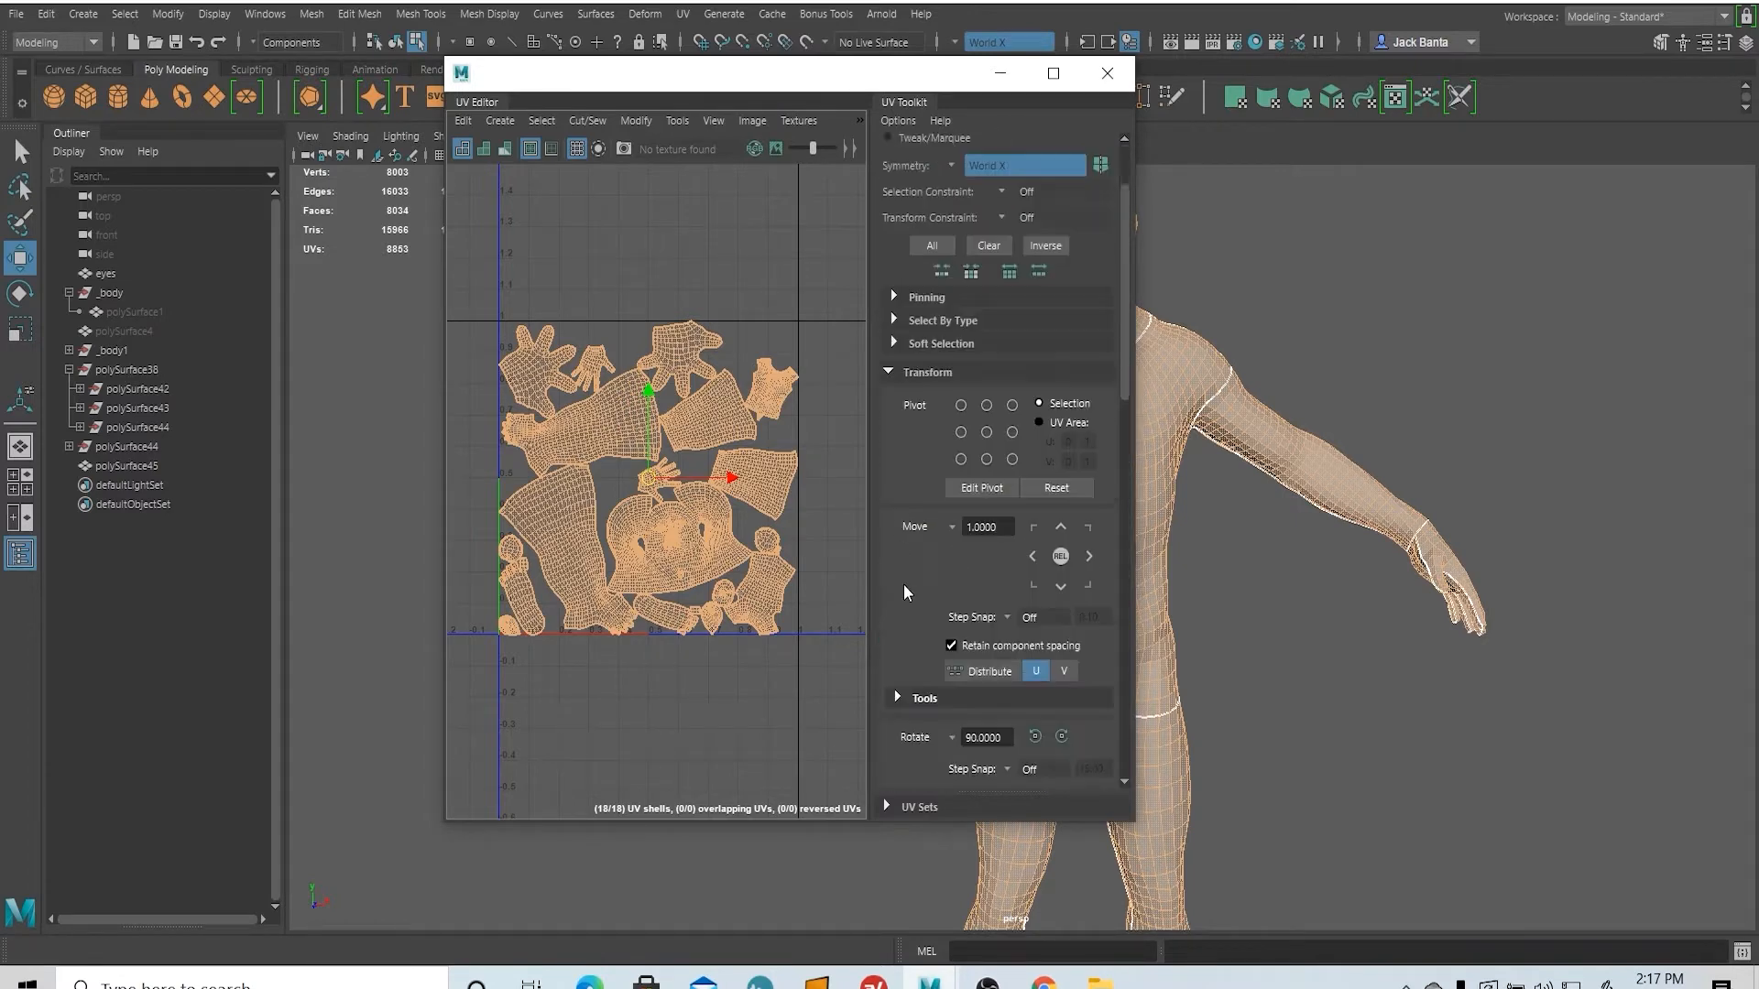
scroll(903, 584, "down", 3)
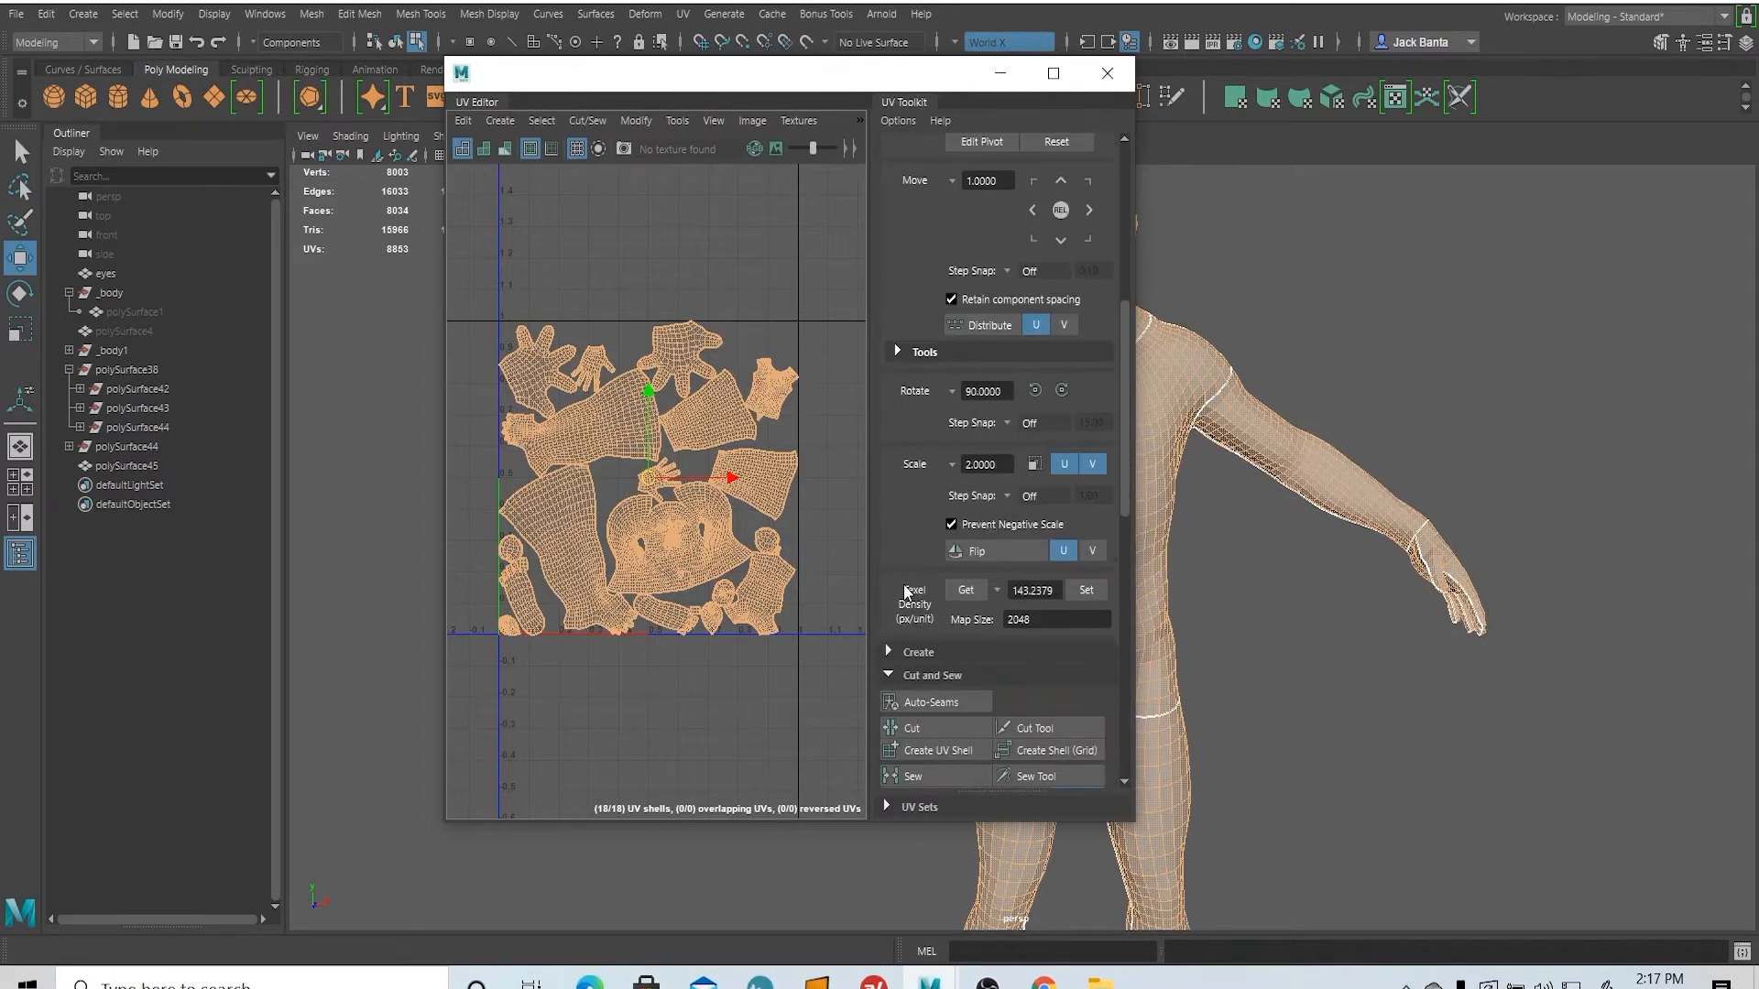
left_click(1088, 592)
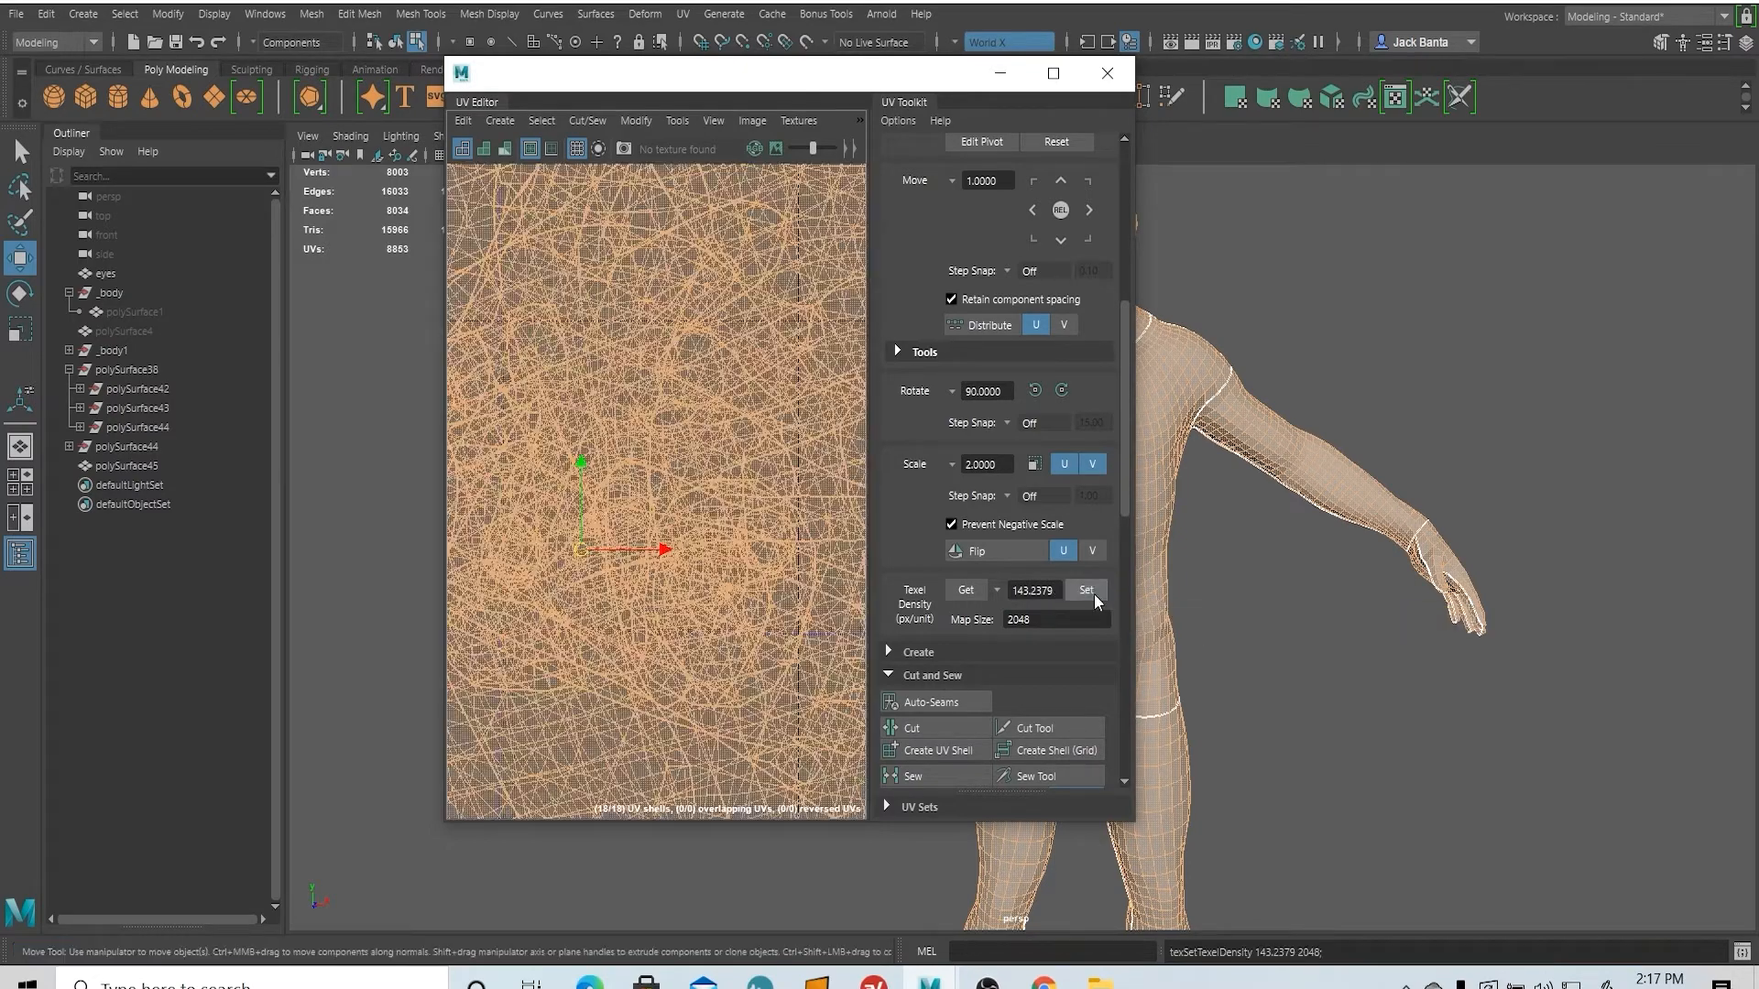
- Pack all of the overlapping shells back into the UV tile with Layout
scroll(748, 577, "down", 5)
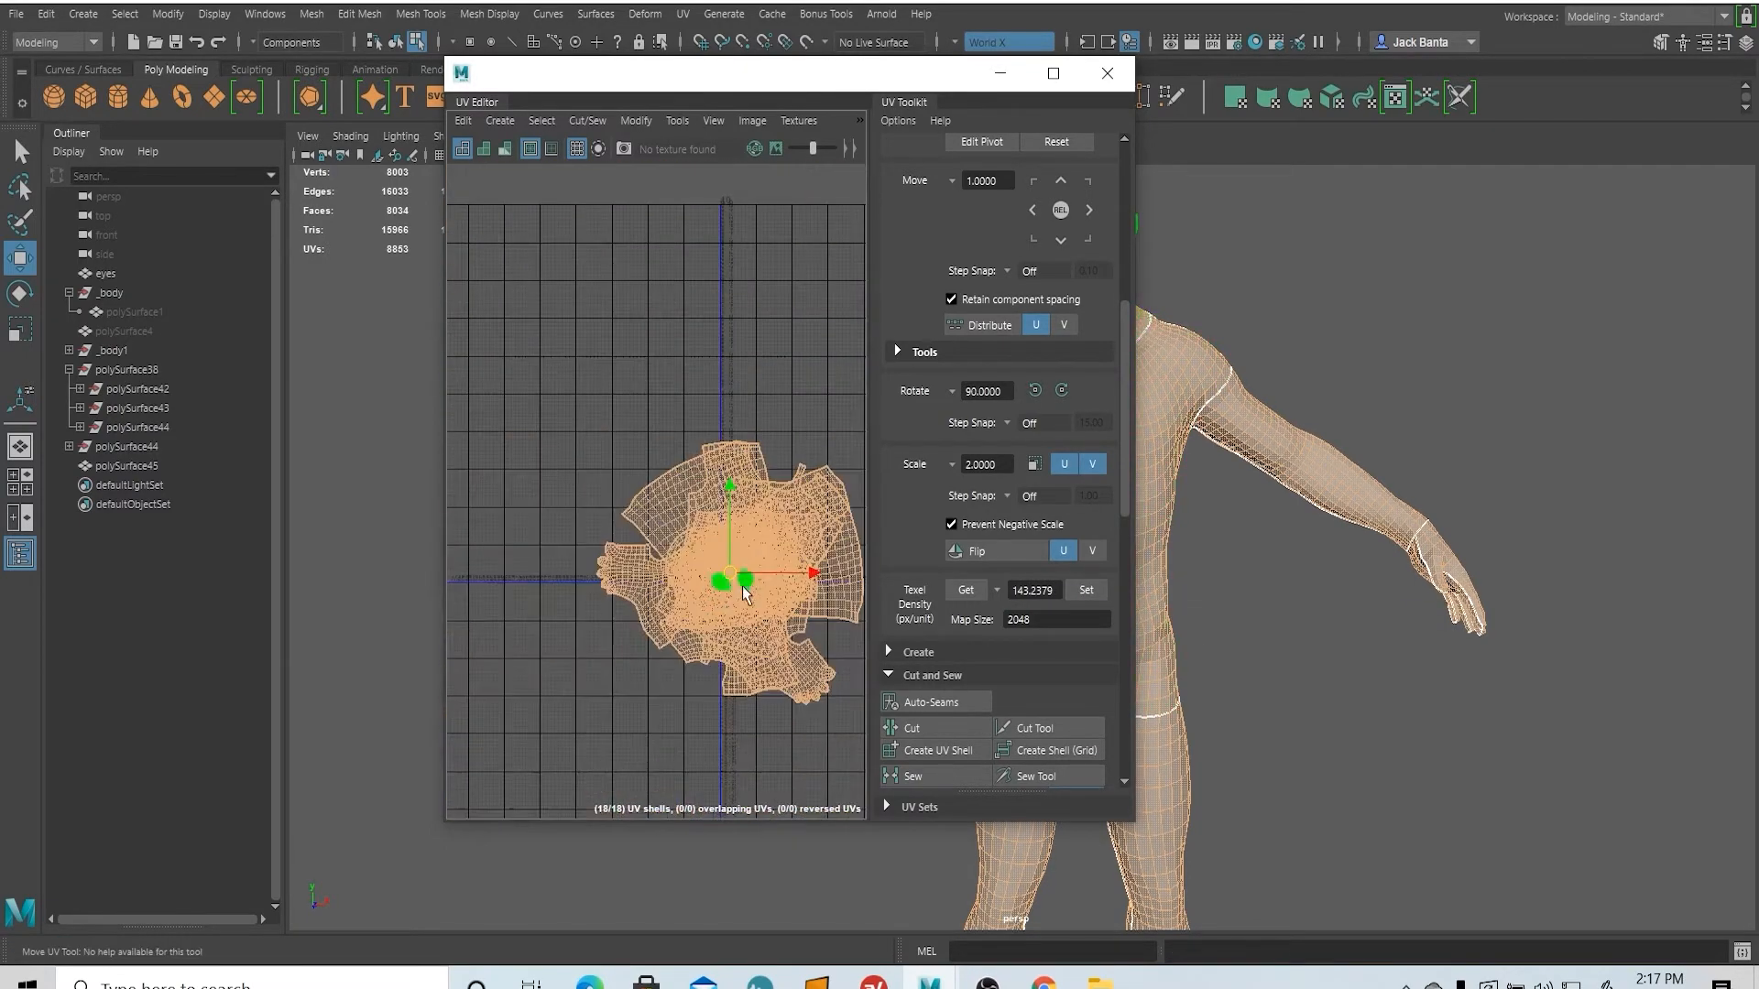
middle_click_drag(748, 577, 689, 499, "alt")
left_click(756, 563)
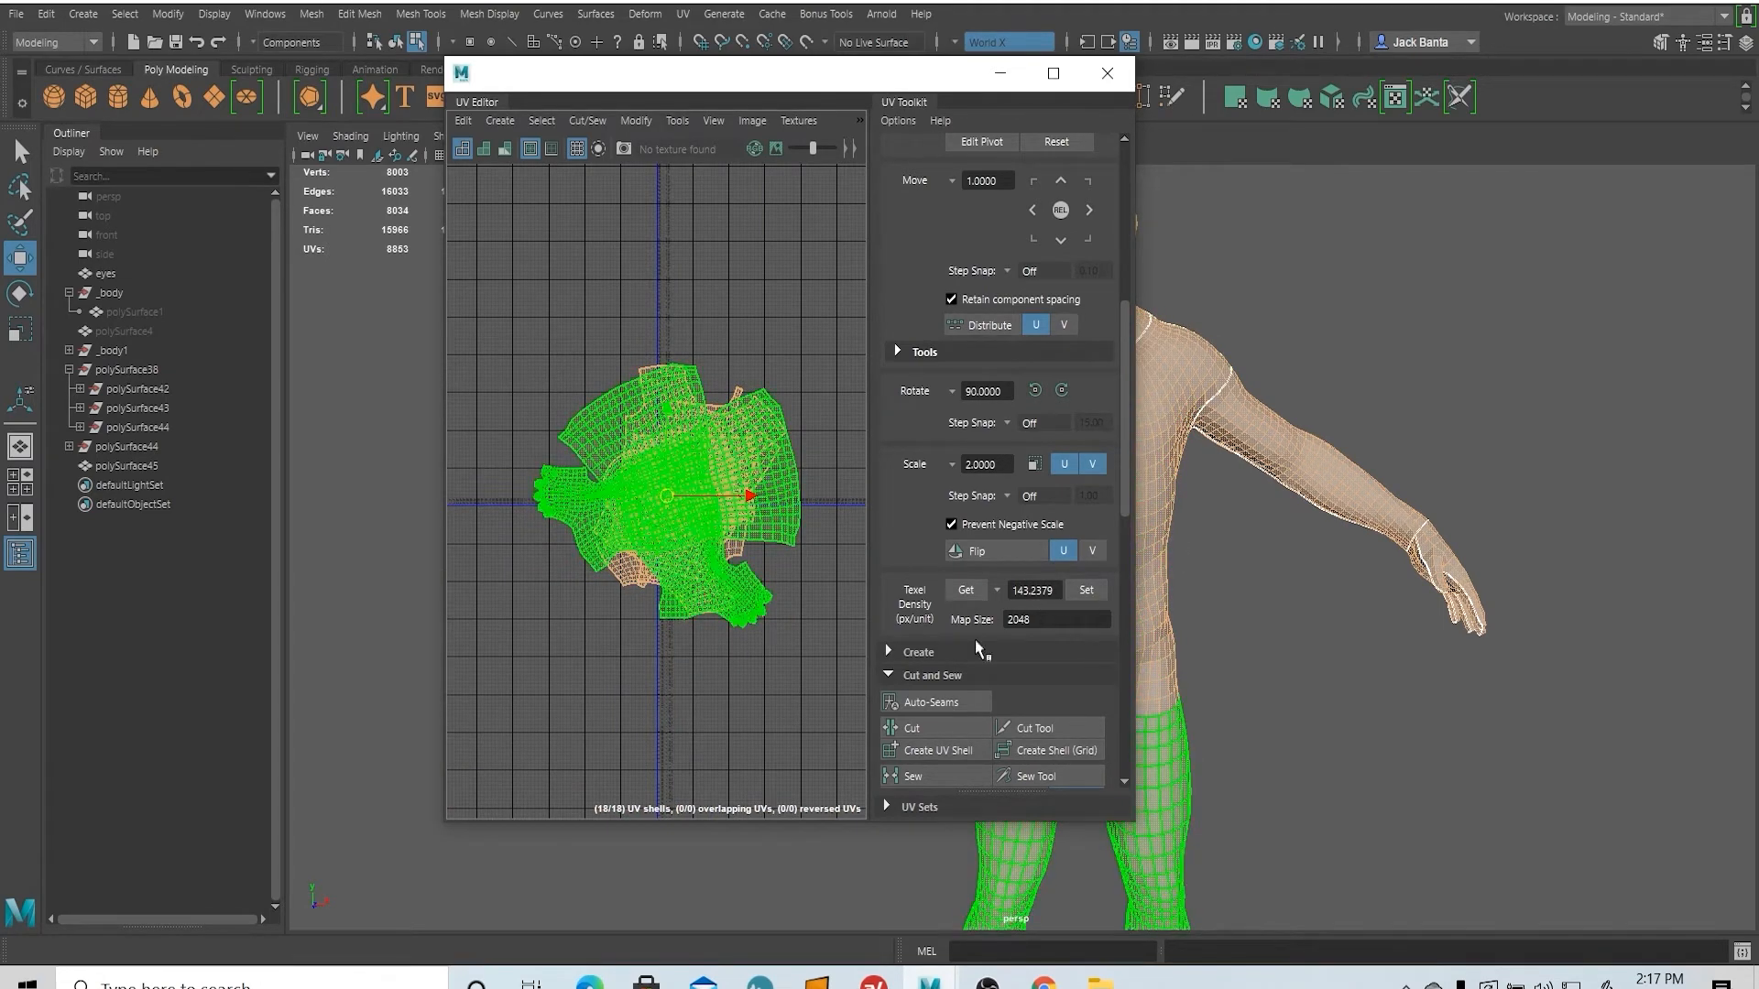
scroll(916, 665, "down", 10)
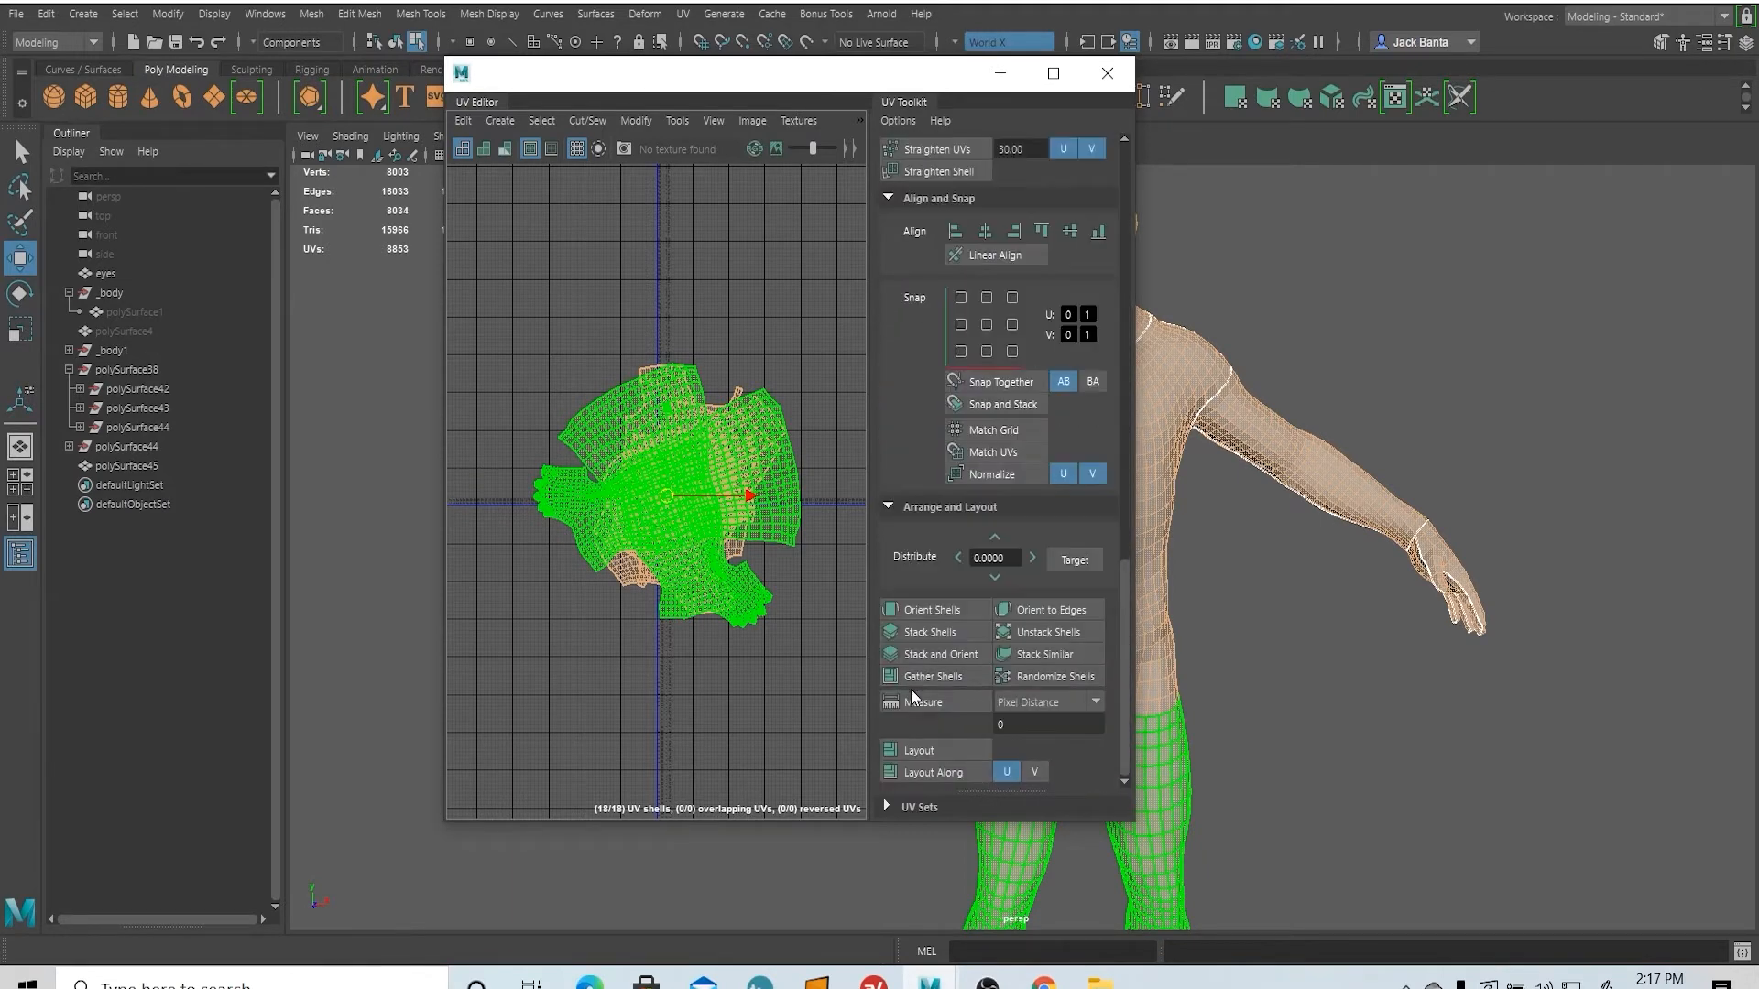
left_click(918, 752)
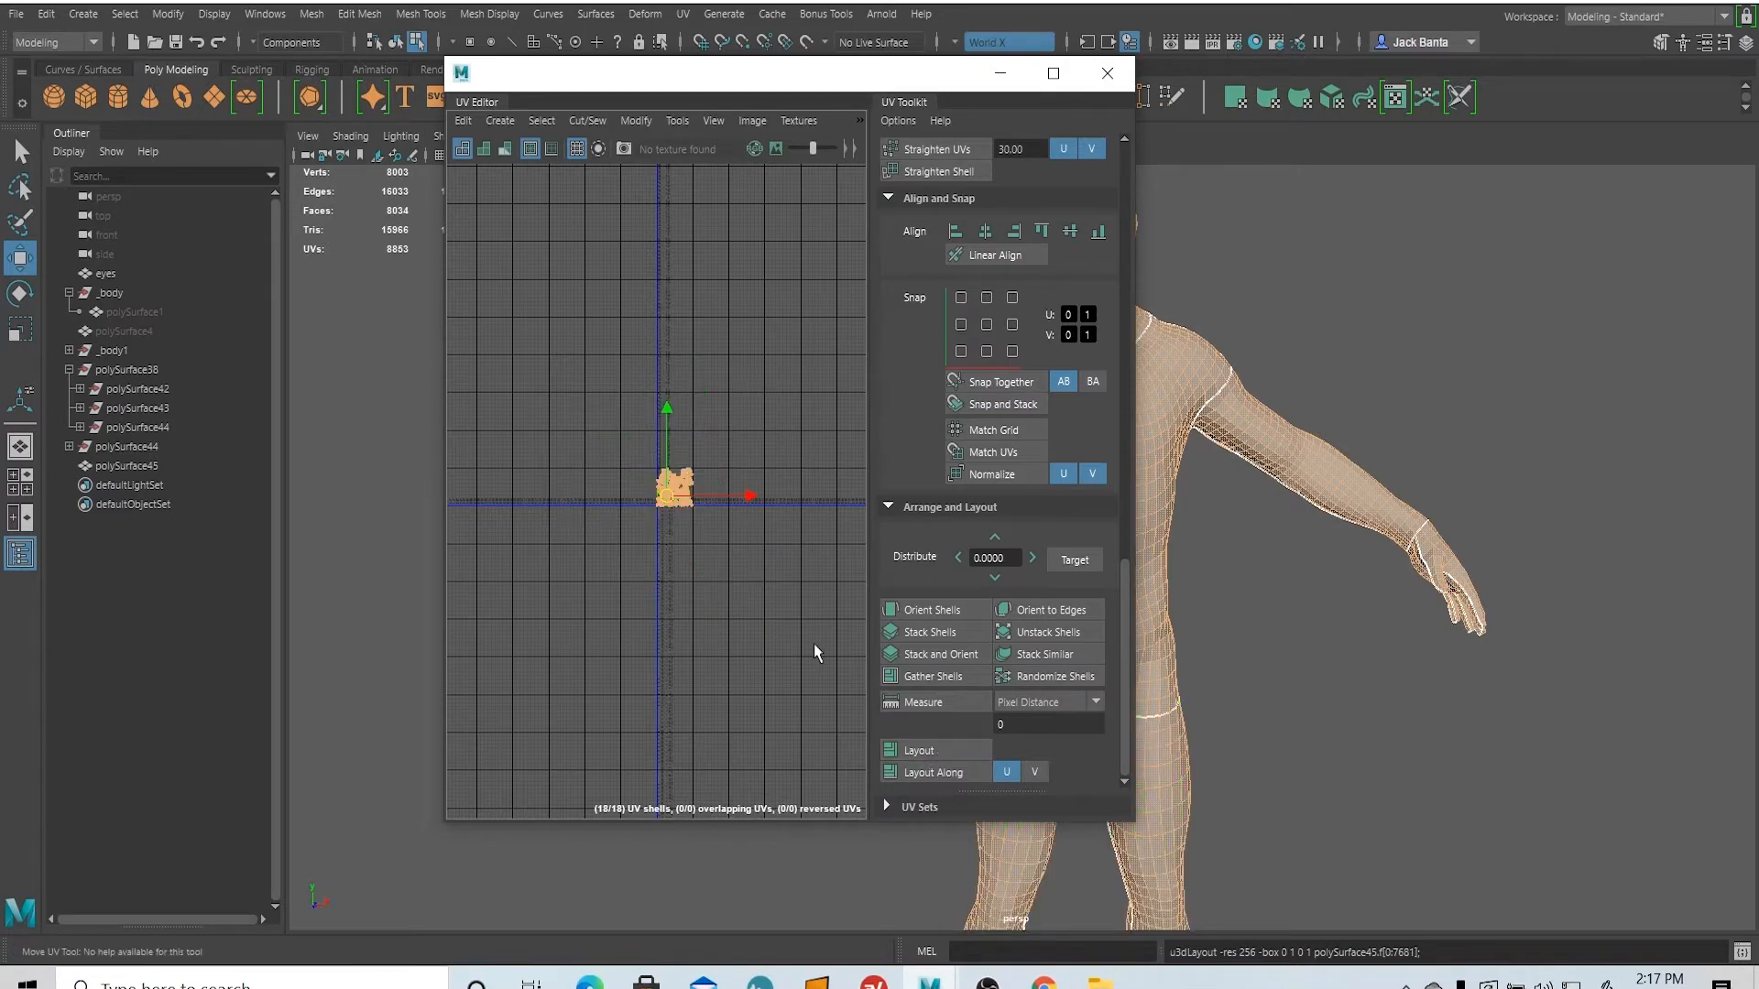
- Examine the repacked torso, leg, hand and head shells and compare their relative sizes
scroll(682, 522, "up", 6)
middle_click_drag(682, 535, 495, 306, "alt")
scroll(495, 306, "down", 4)
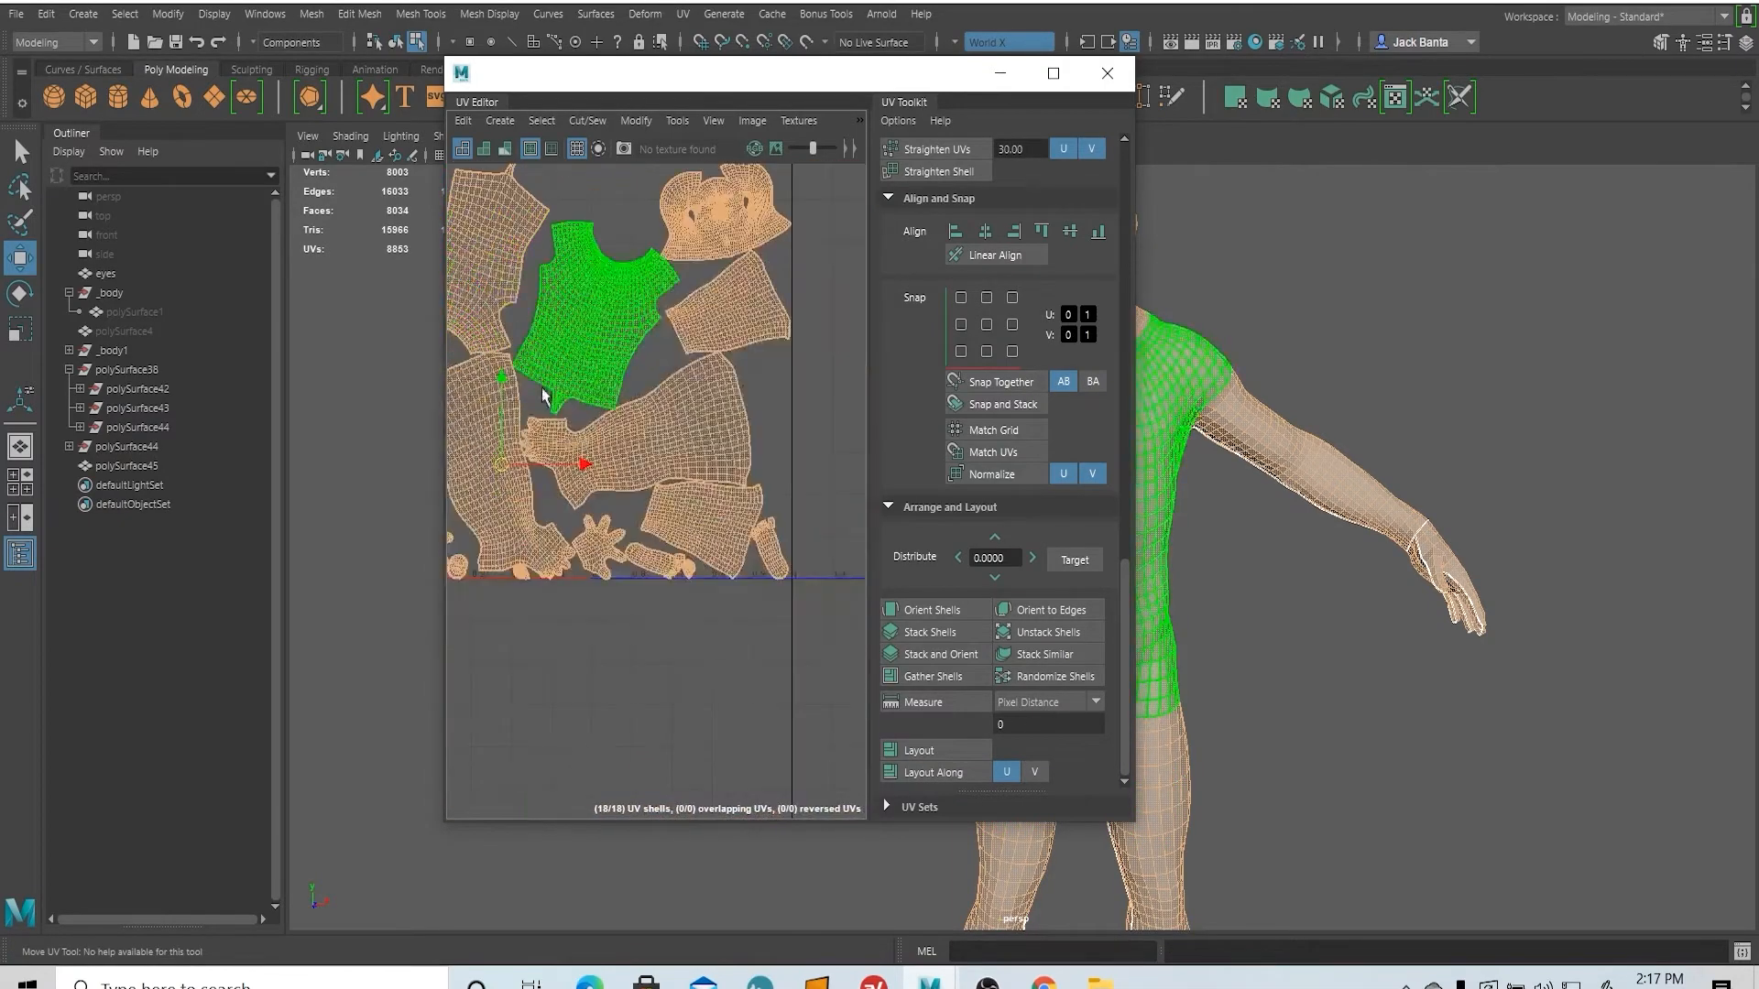
middle_click_drag(542, 393, 707, 487, "alt")
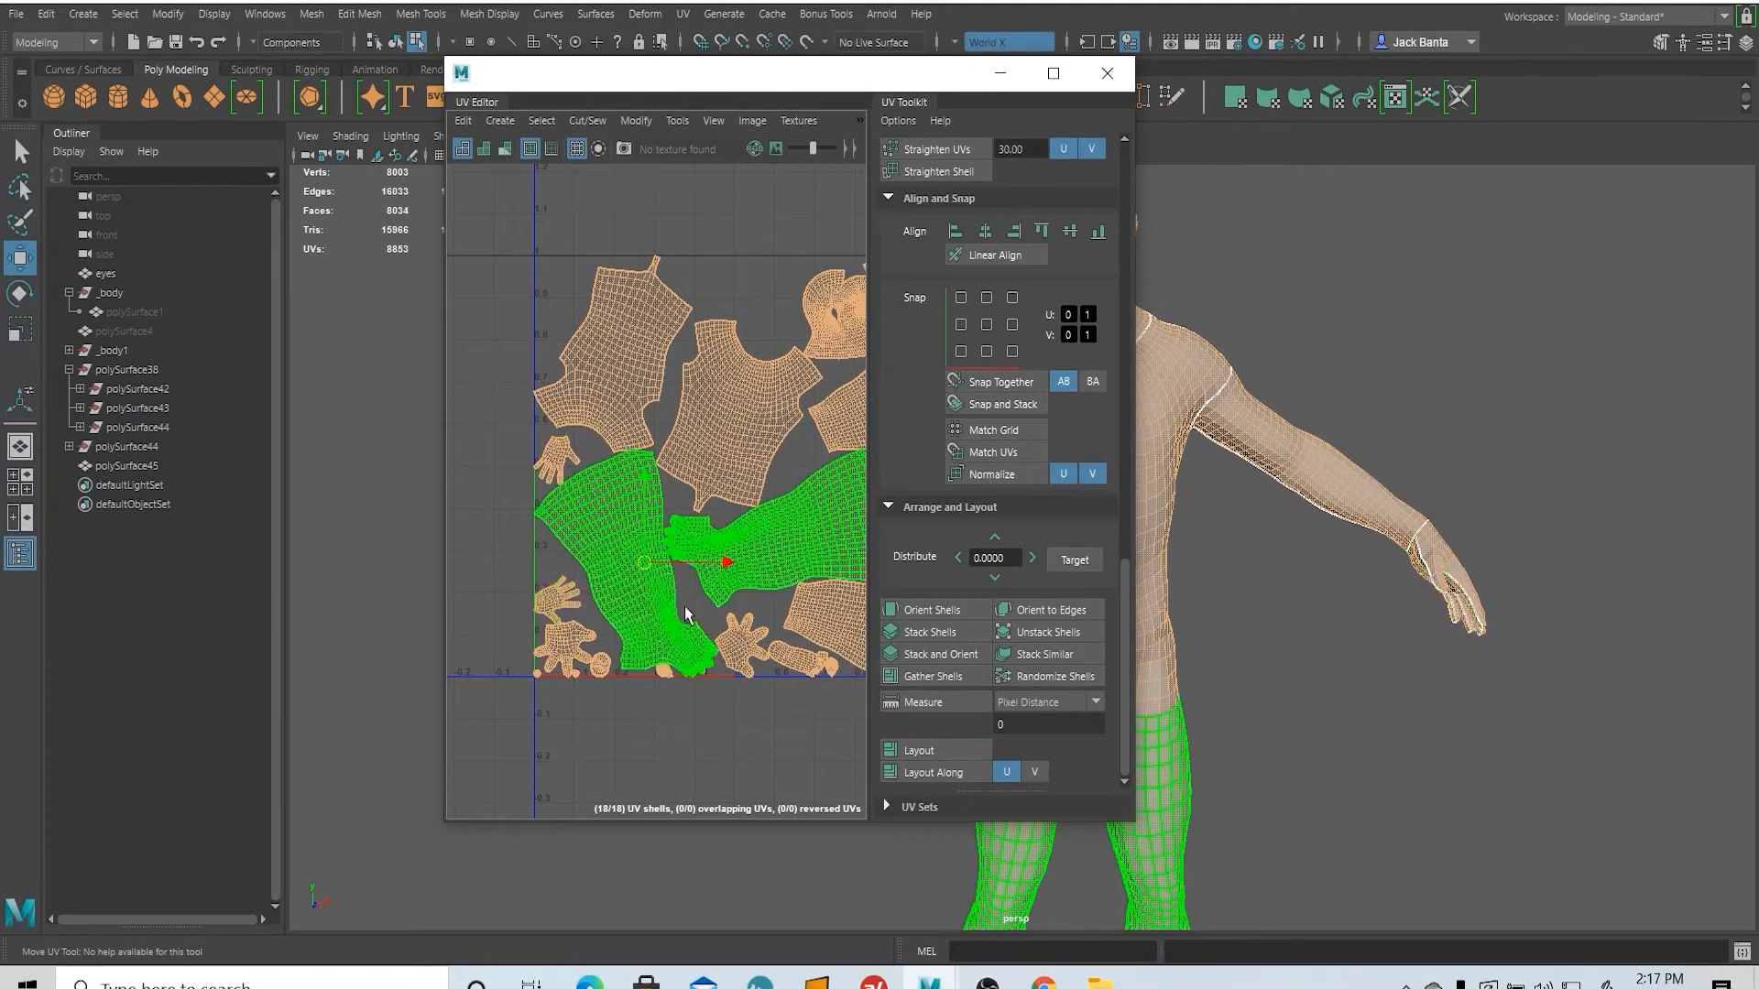
middle_click_drag(706, 615, 600, 674, "alt")
scroll(775, 342, "up", 5)
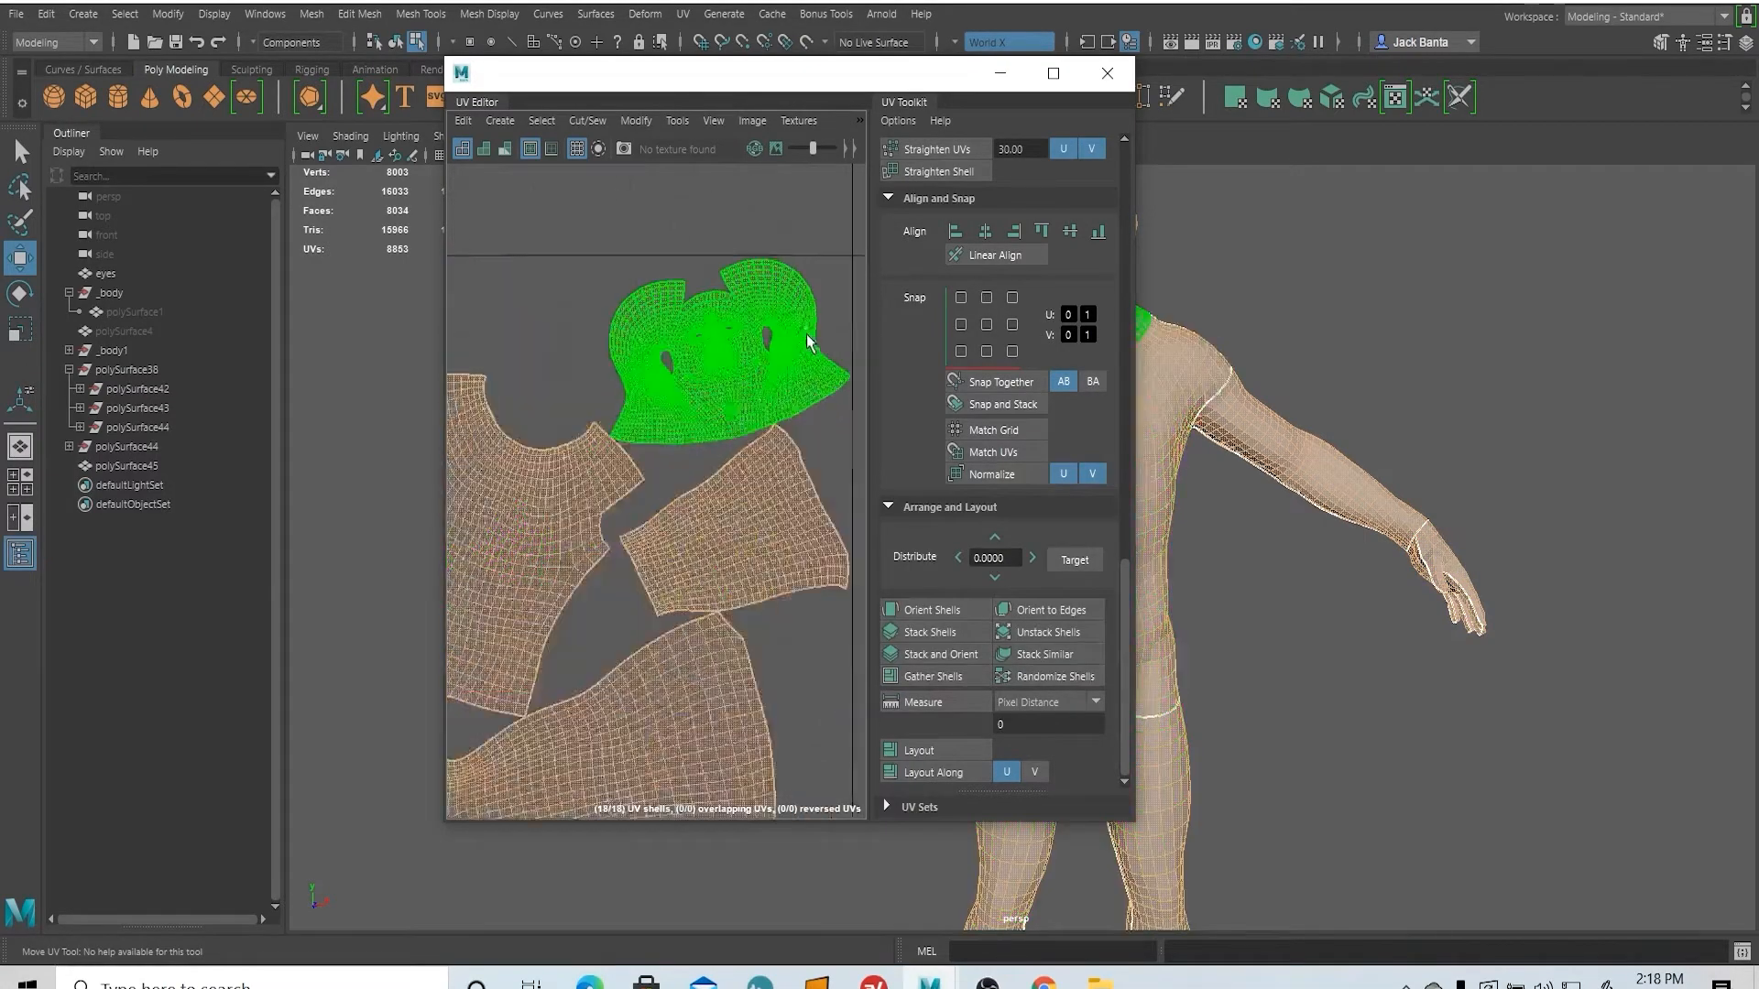
scroll(776, 342, "down", 5)
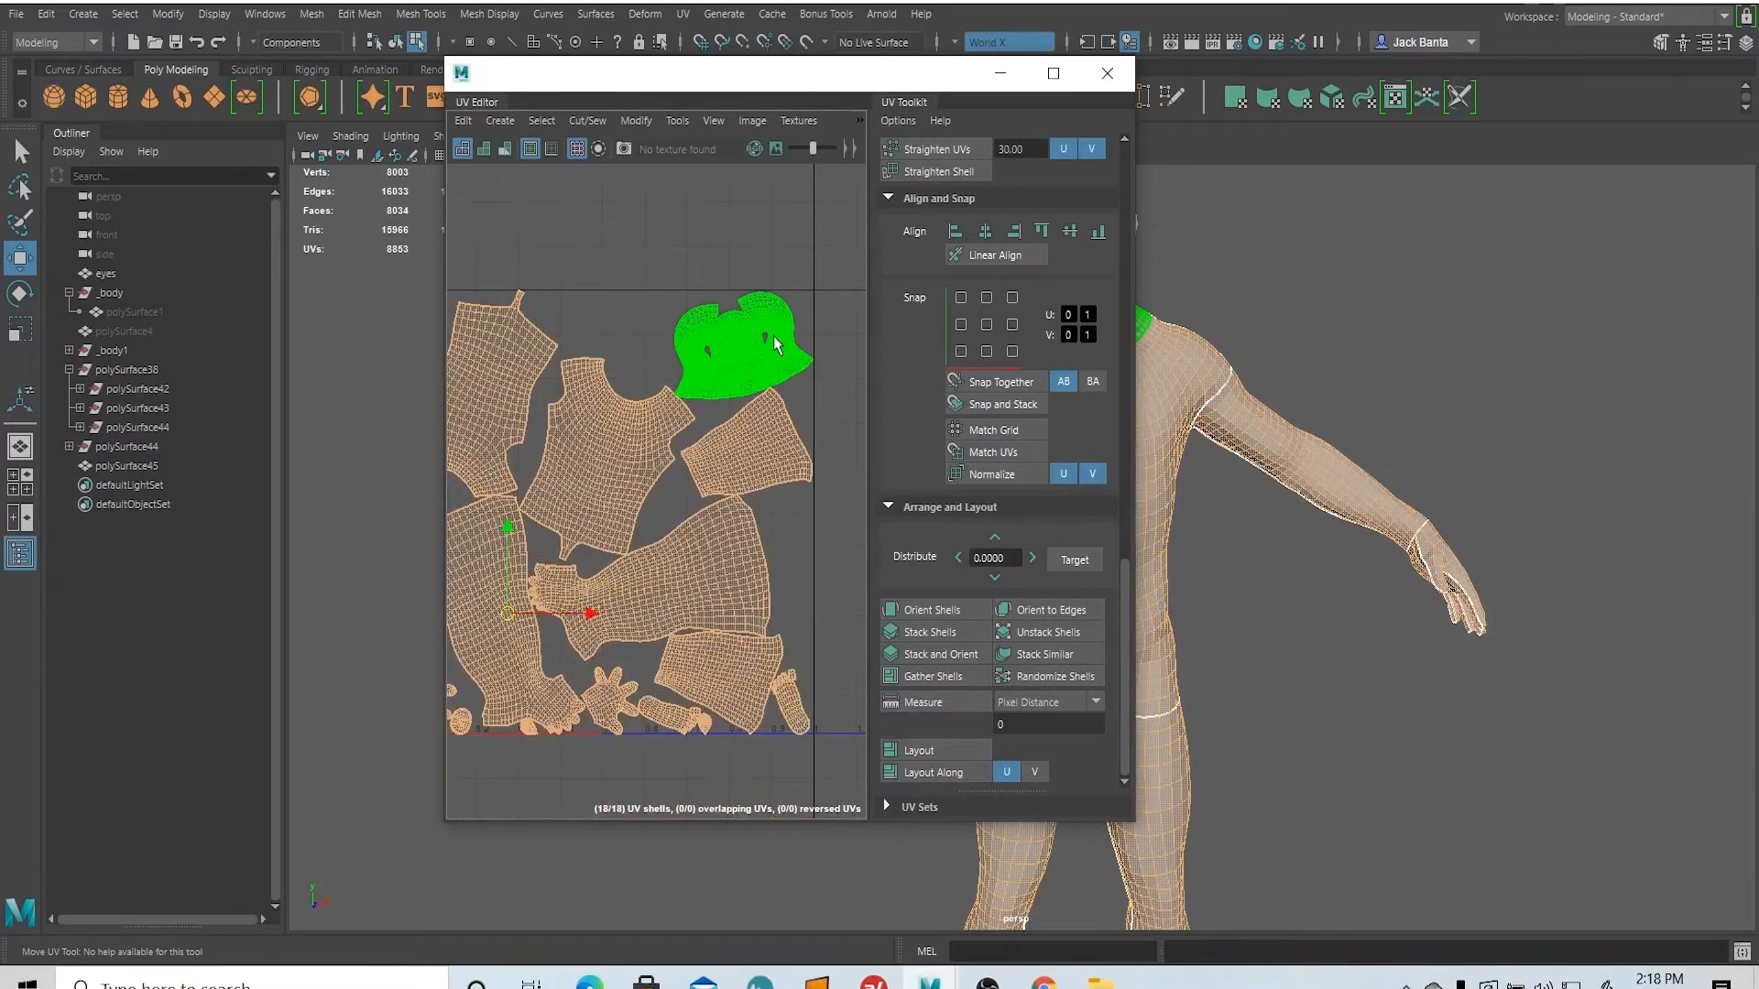
scroll(721, 374, "down", 1)
middle_click_drag(721, 374, 834, 275, "alt")
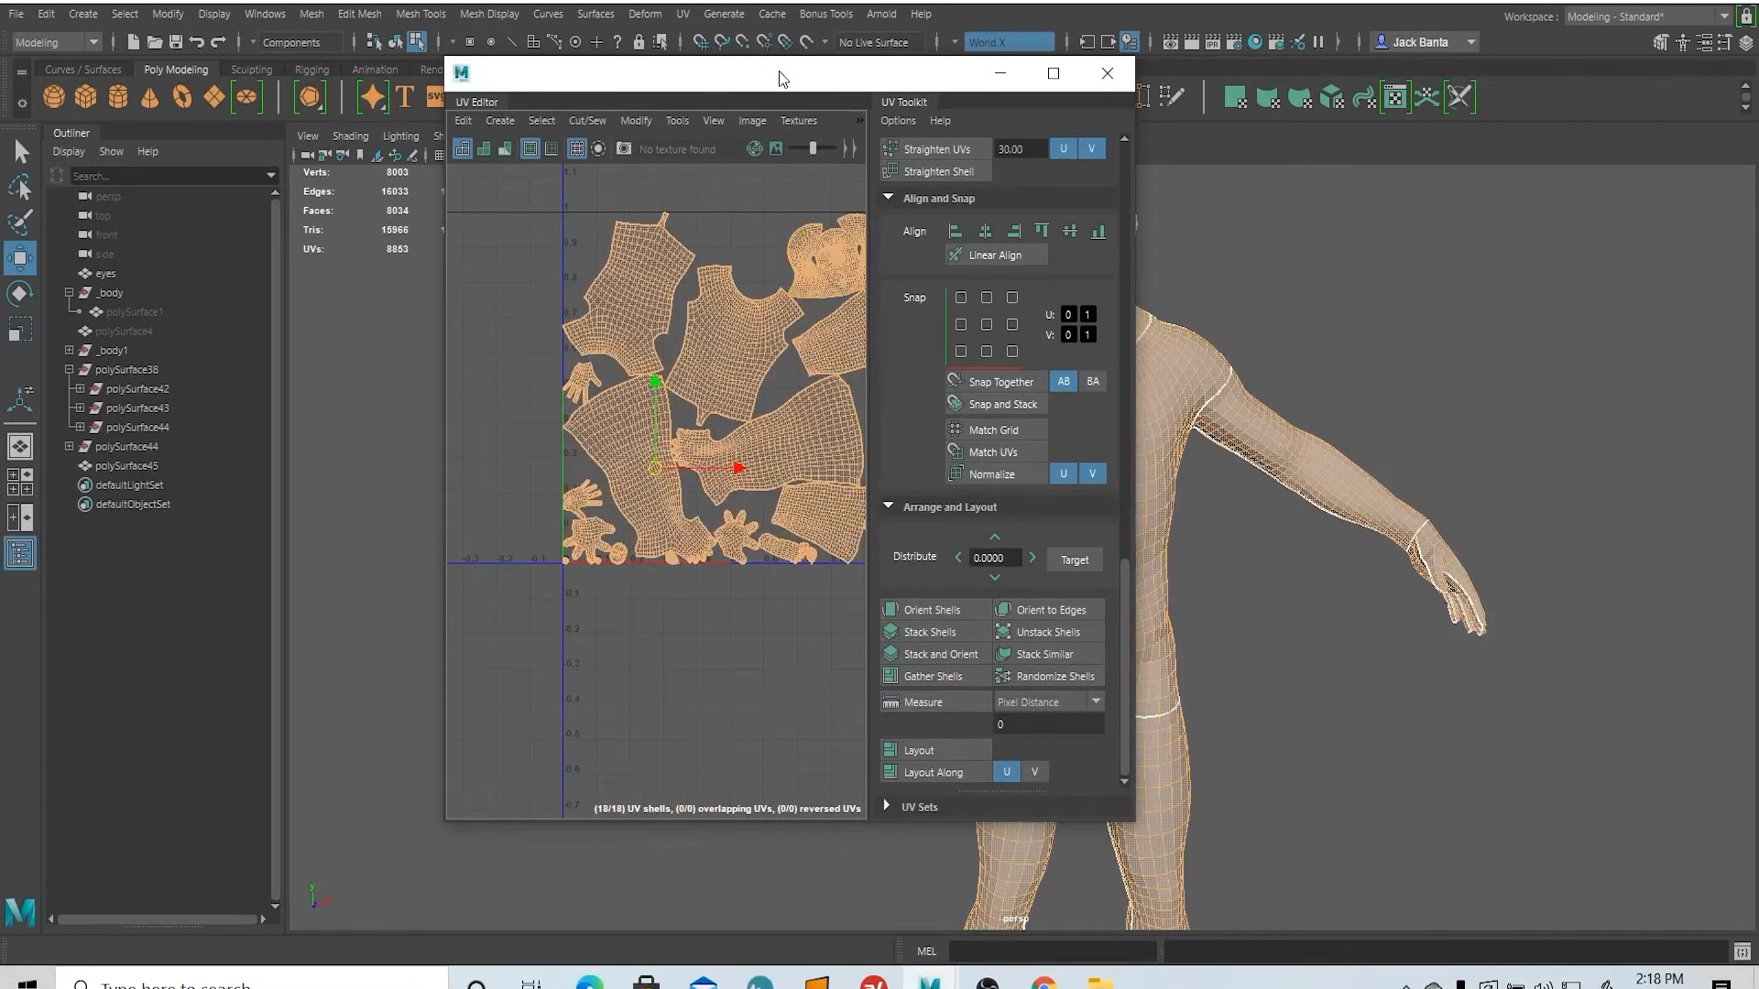
- Maximize the UV Editor window and bring the whole packed UV tile into view
left_click_drag(778, 77, 1362, 118)
double_click(1362, 119)
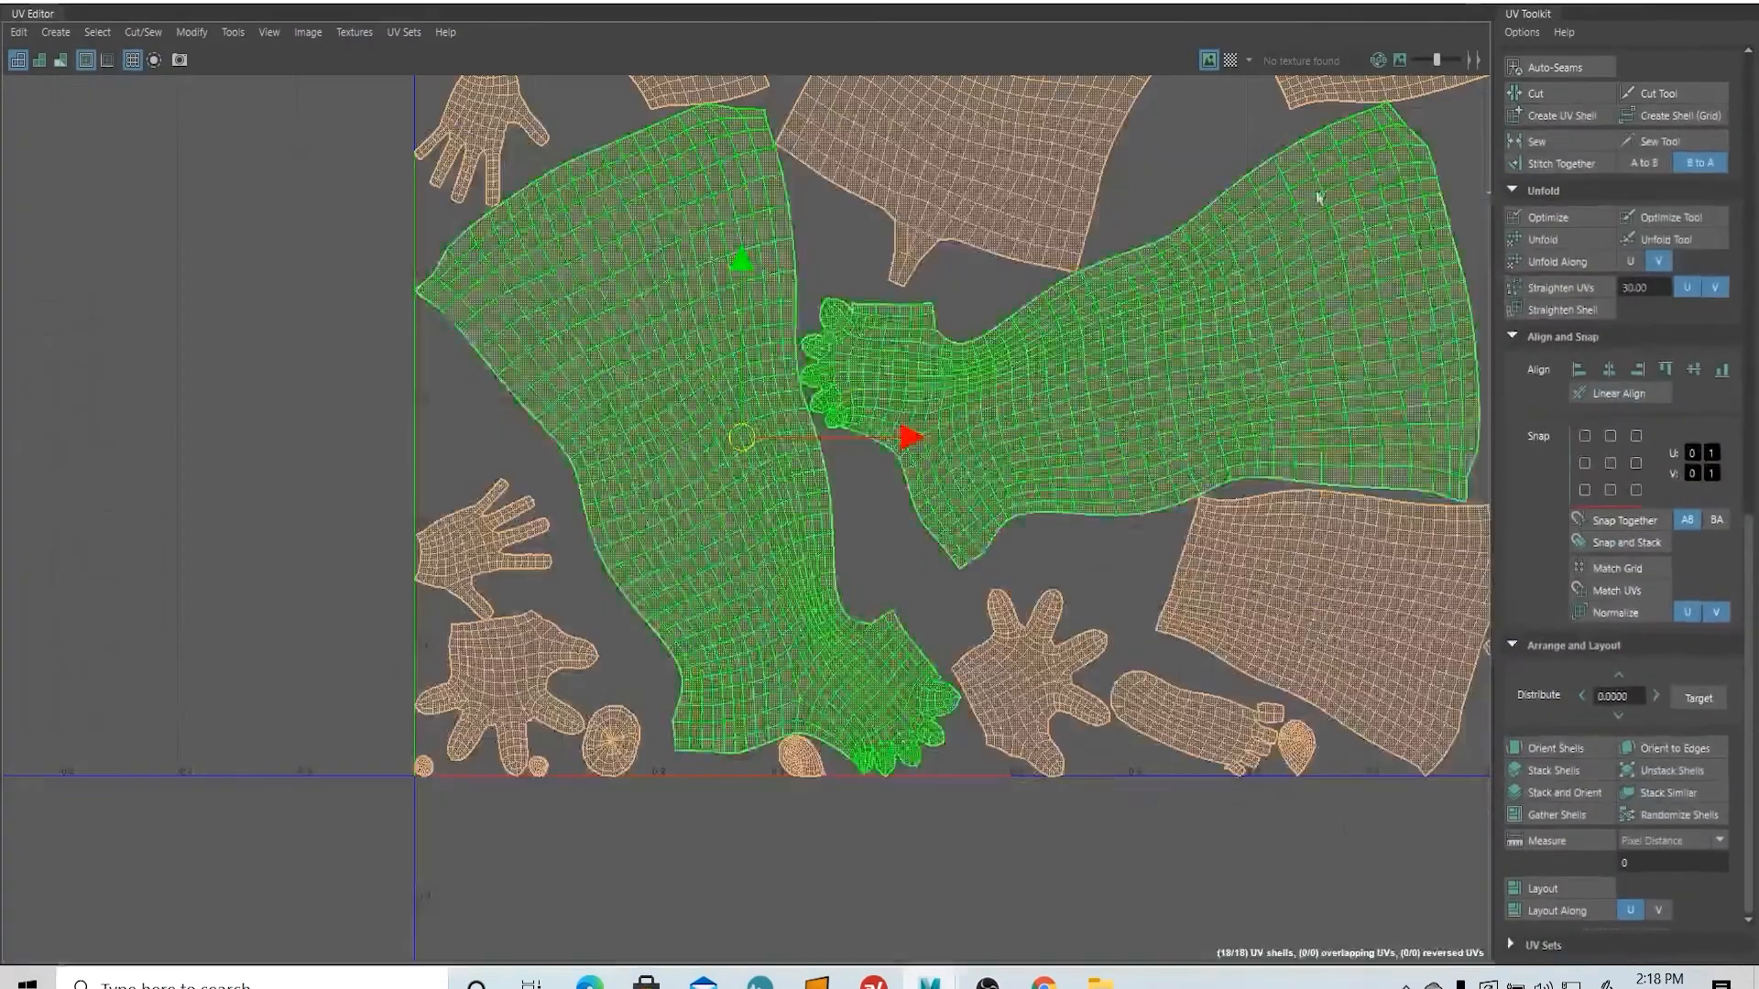
scroll(1068, 412, "down", 5)
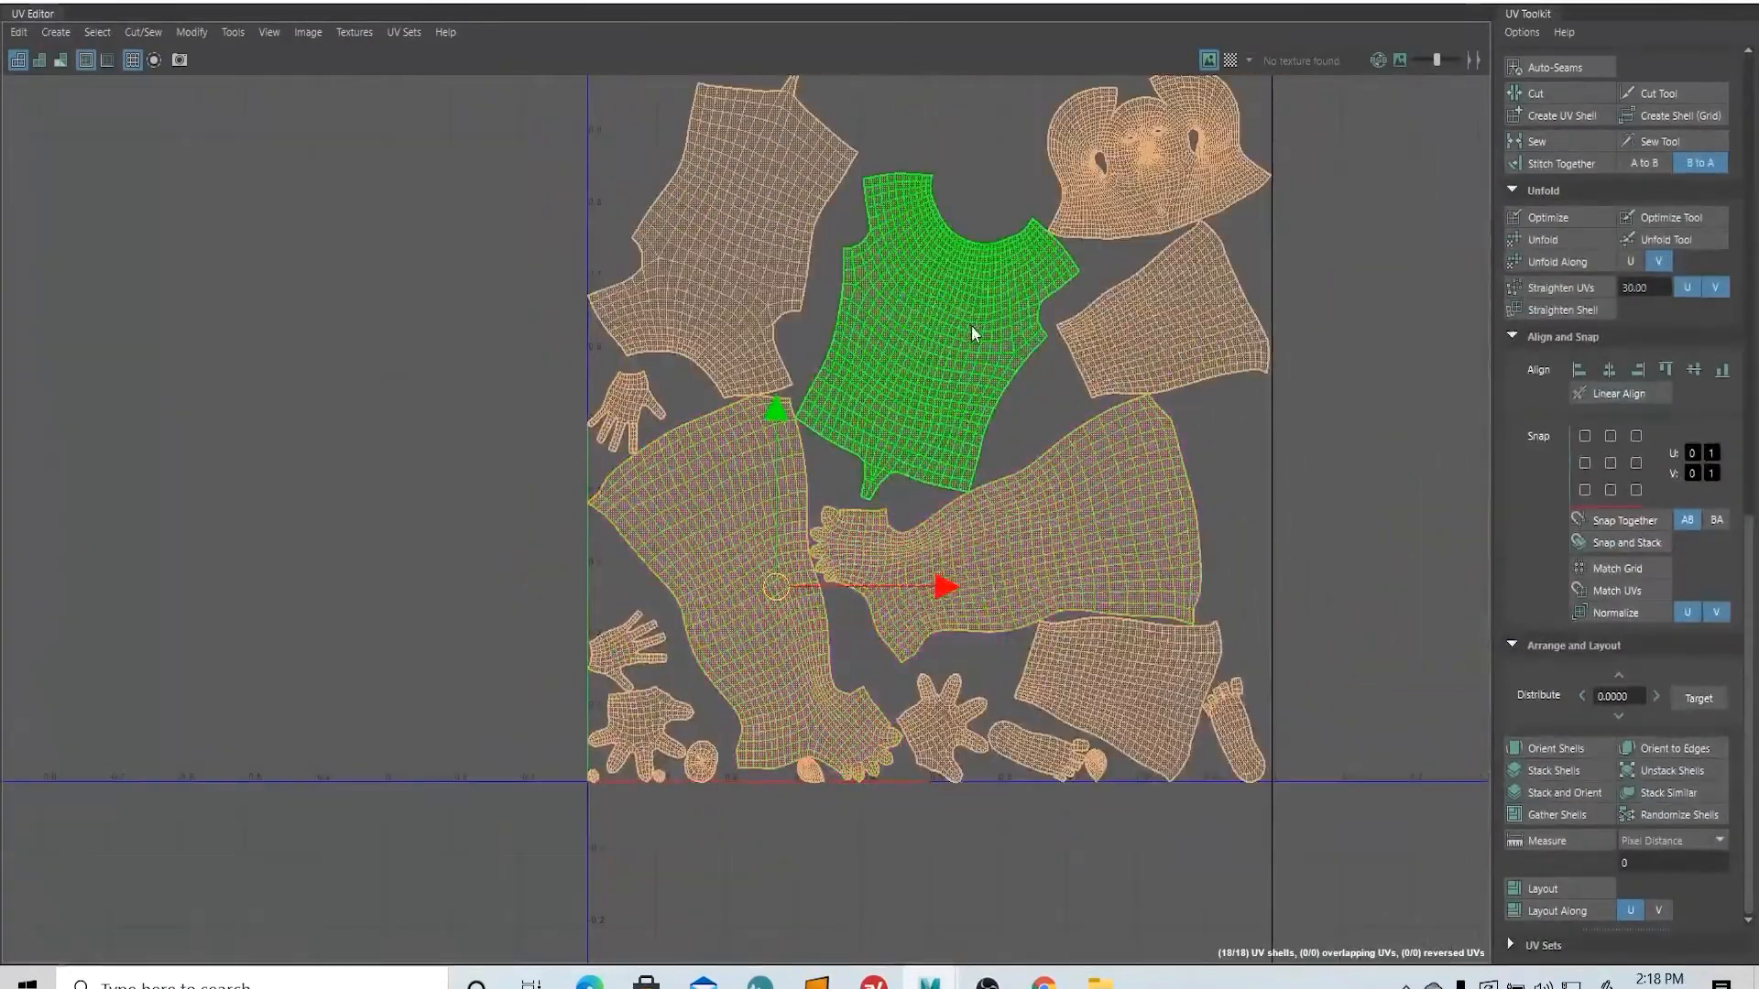
- Rotate the front torso shell upright in UV Shell mode and move it into the empty tile left of the 0–1 tile
right_click_drag(971, 327, 904, 307)
left_click(923, 314)
middle_click_drag(957, 447, 946, 541, "alt")
key("e")
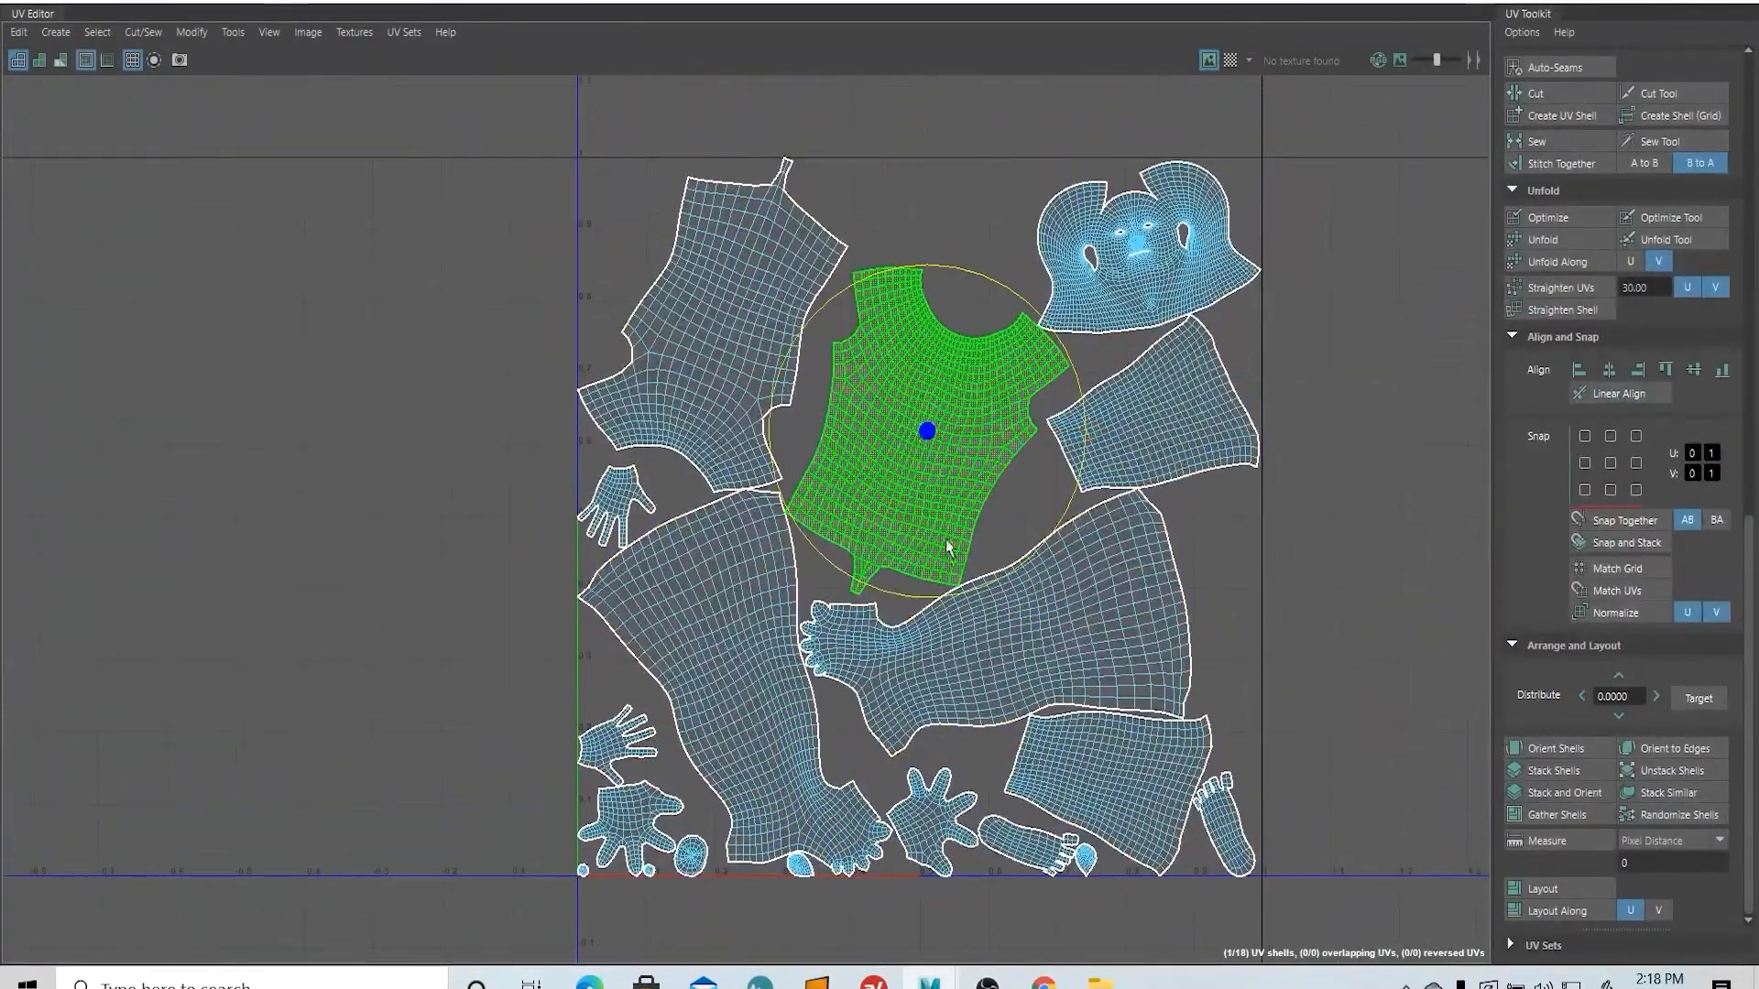
left_click_drag(944, 594, 1009, 586)
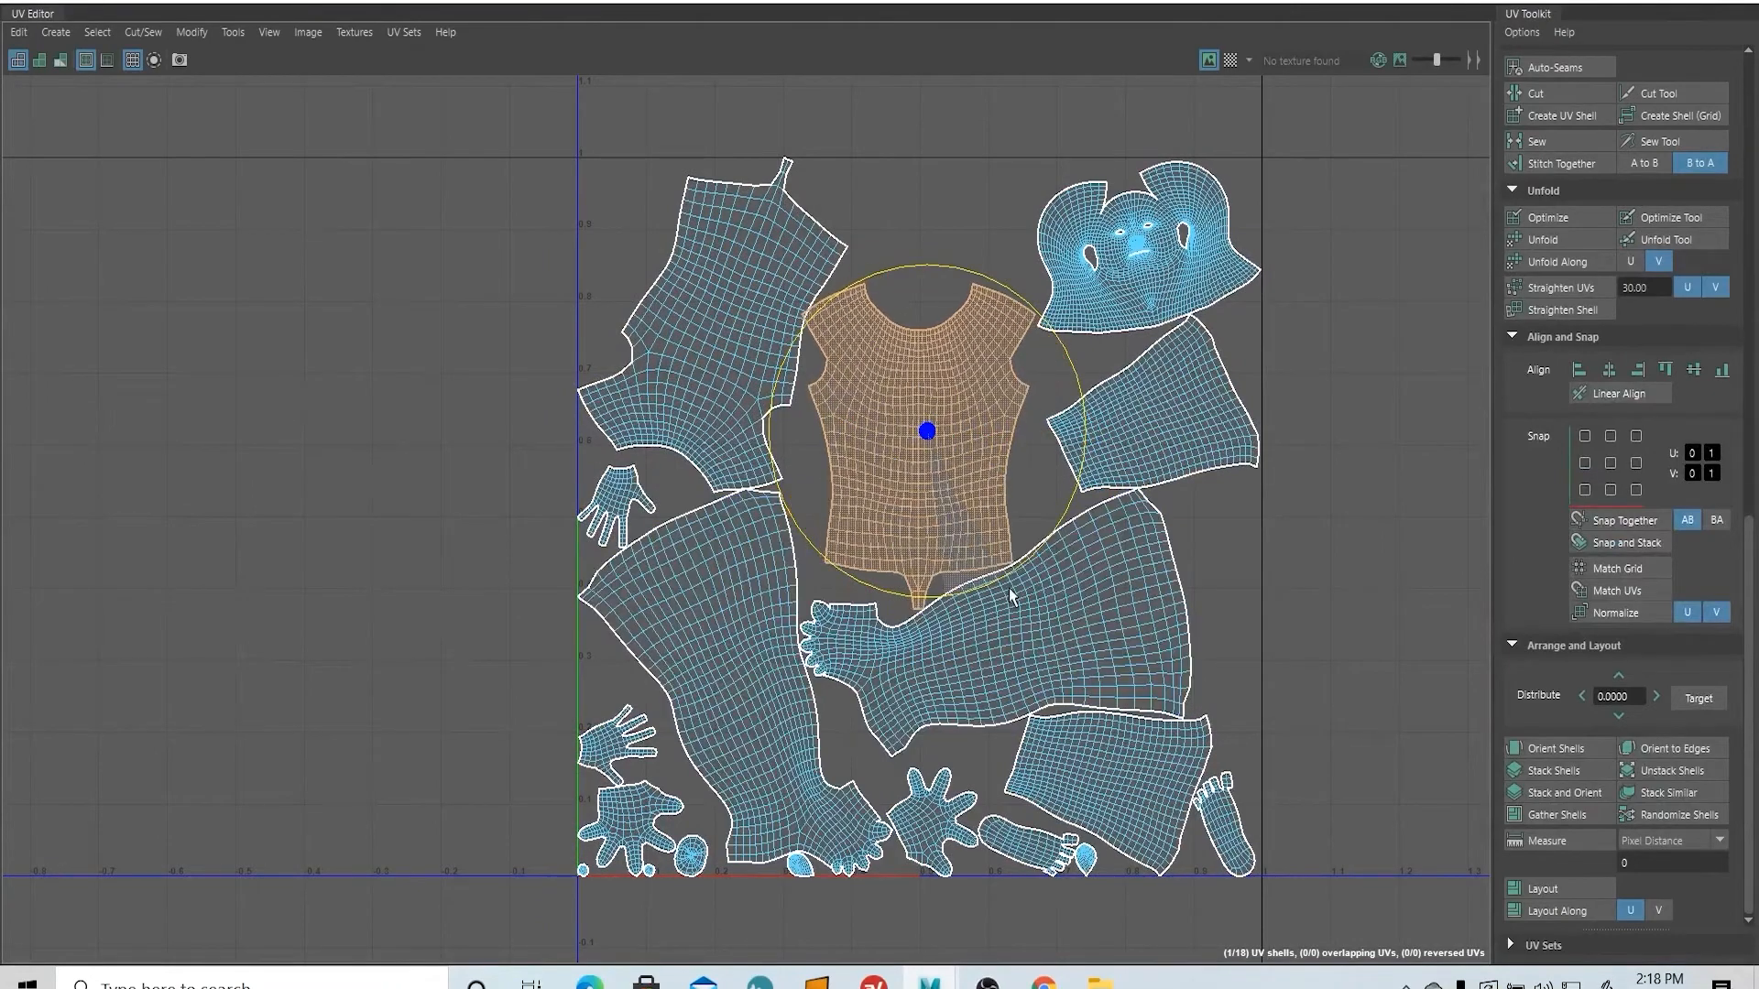
scroll(1008, 587, "down", 2)
key("w")
middle_click_drag(667, 470, 350, 401)
- Rotate the back torso shell upright and place it beside the front torso shell
left_click(829, 495)
key("e")
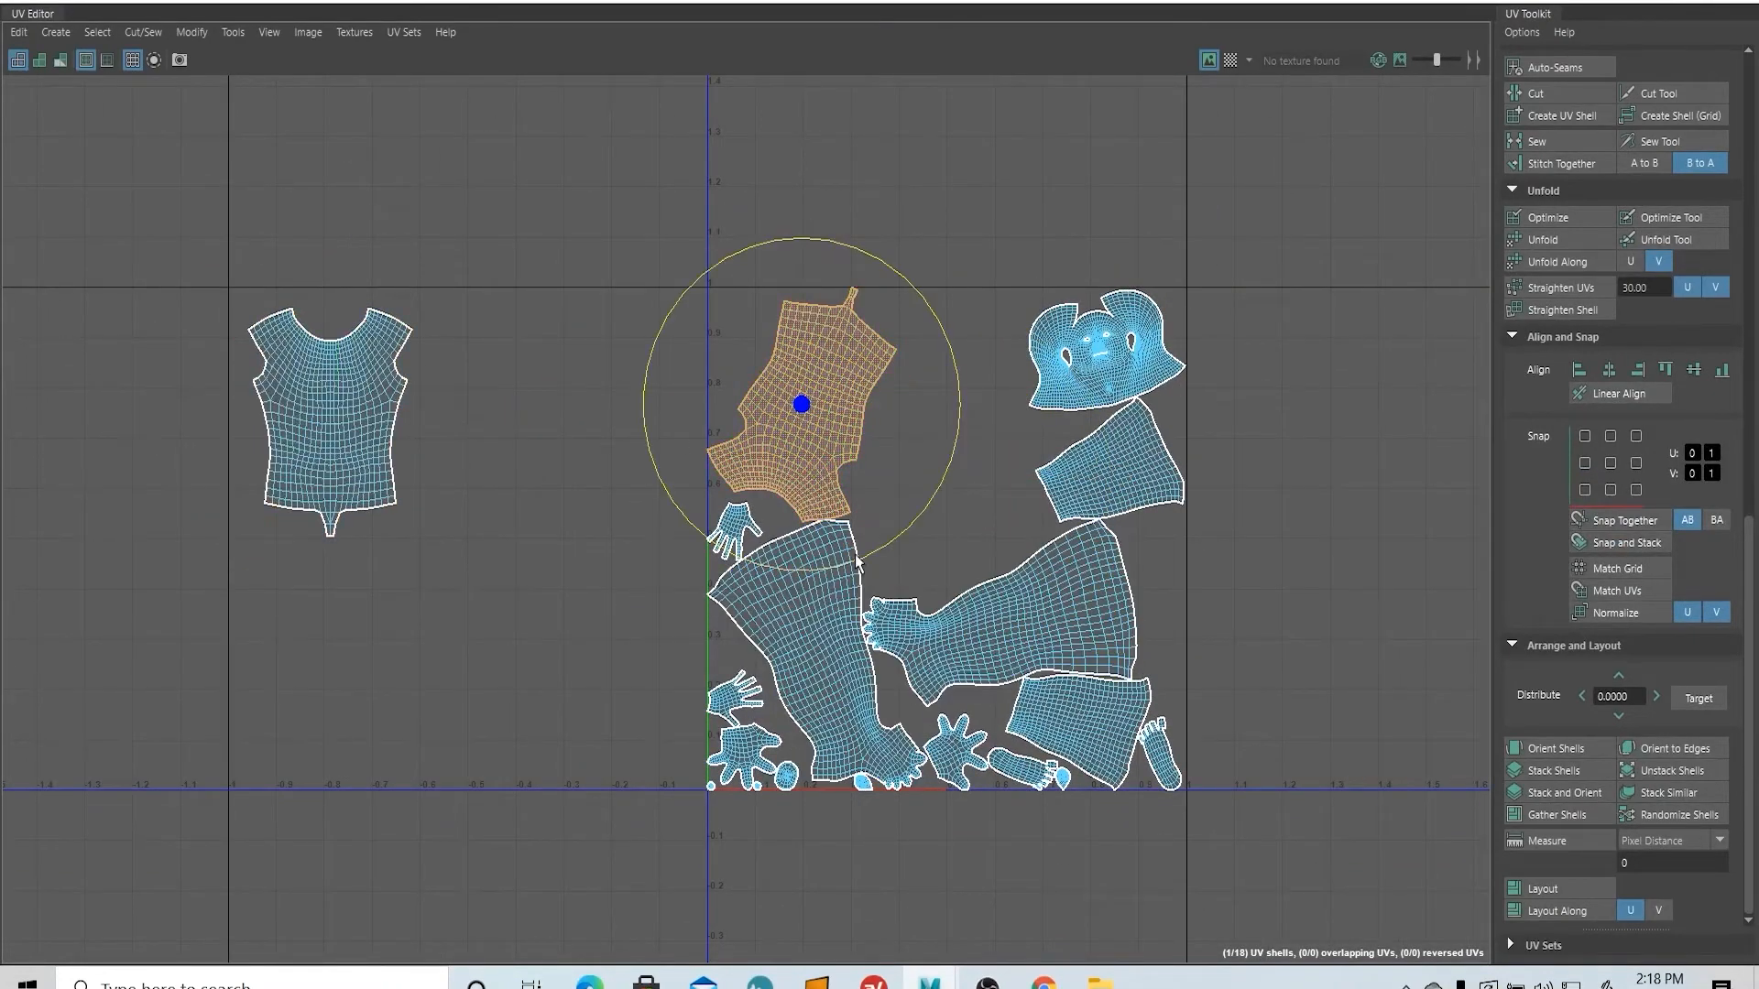
middle_click_drag(707, 572, 614, 162)
key("w")
middle_click_drag(785, 401, 519, 412)
- Turn off selection symmetry so that each leg shell can be selected individually
left_click(850, 710)
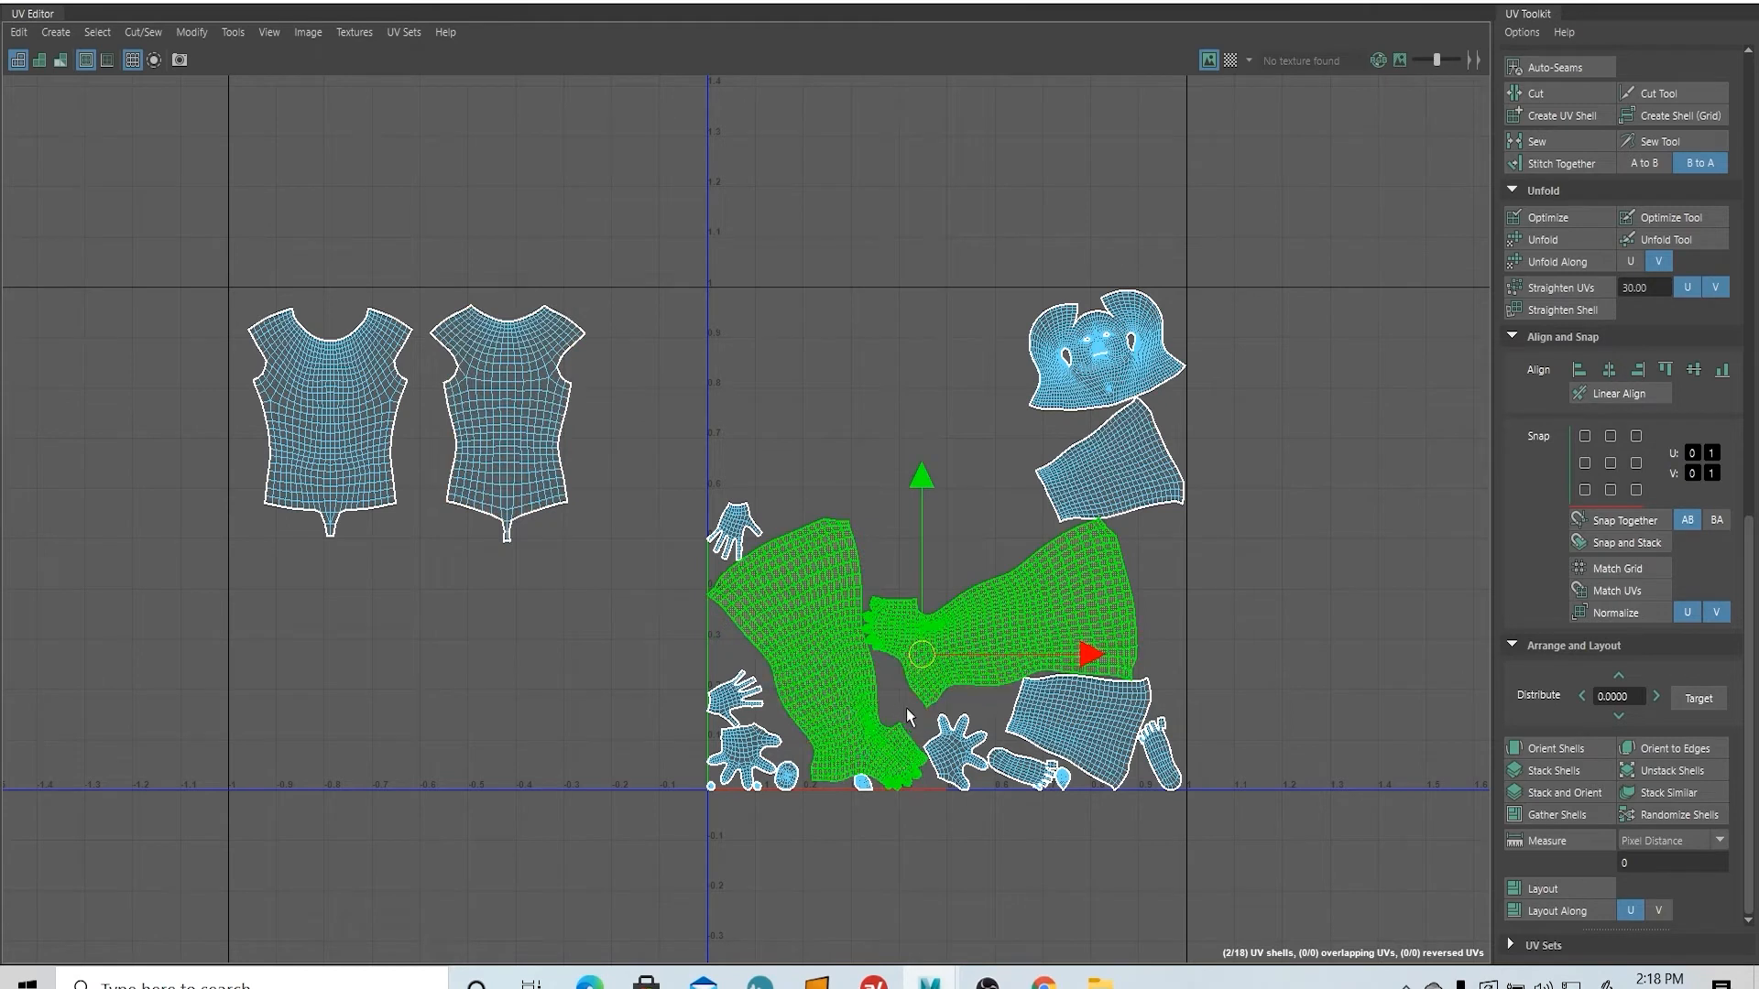
left_click(854, 448)
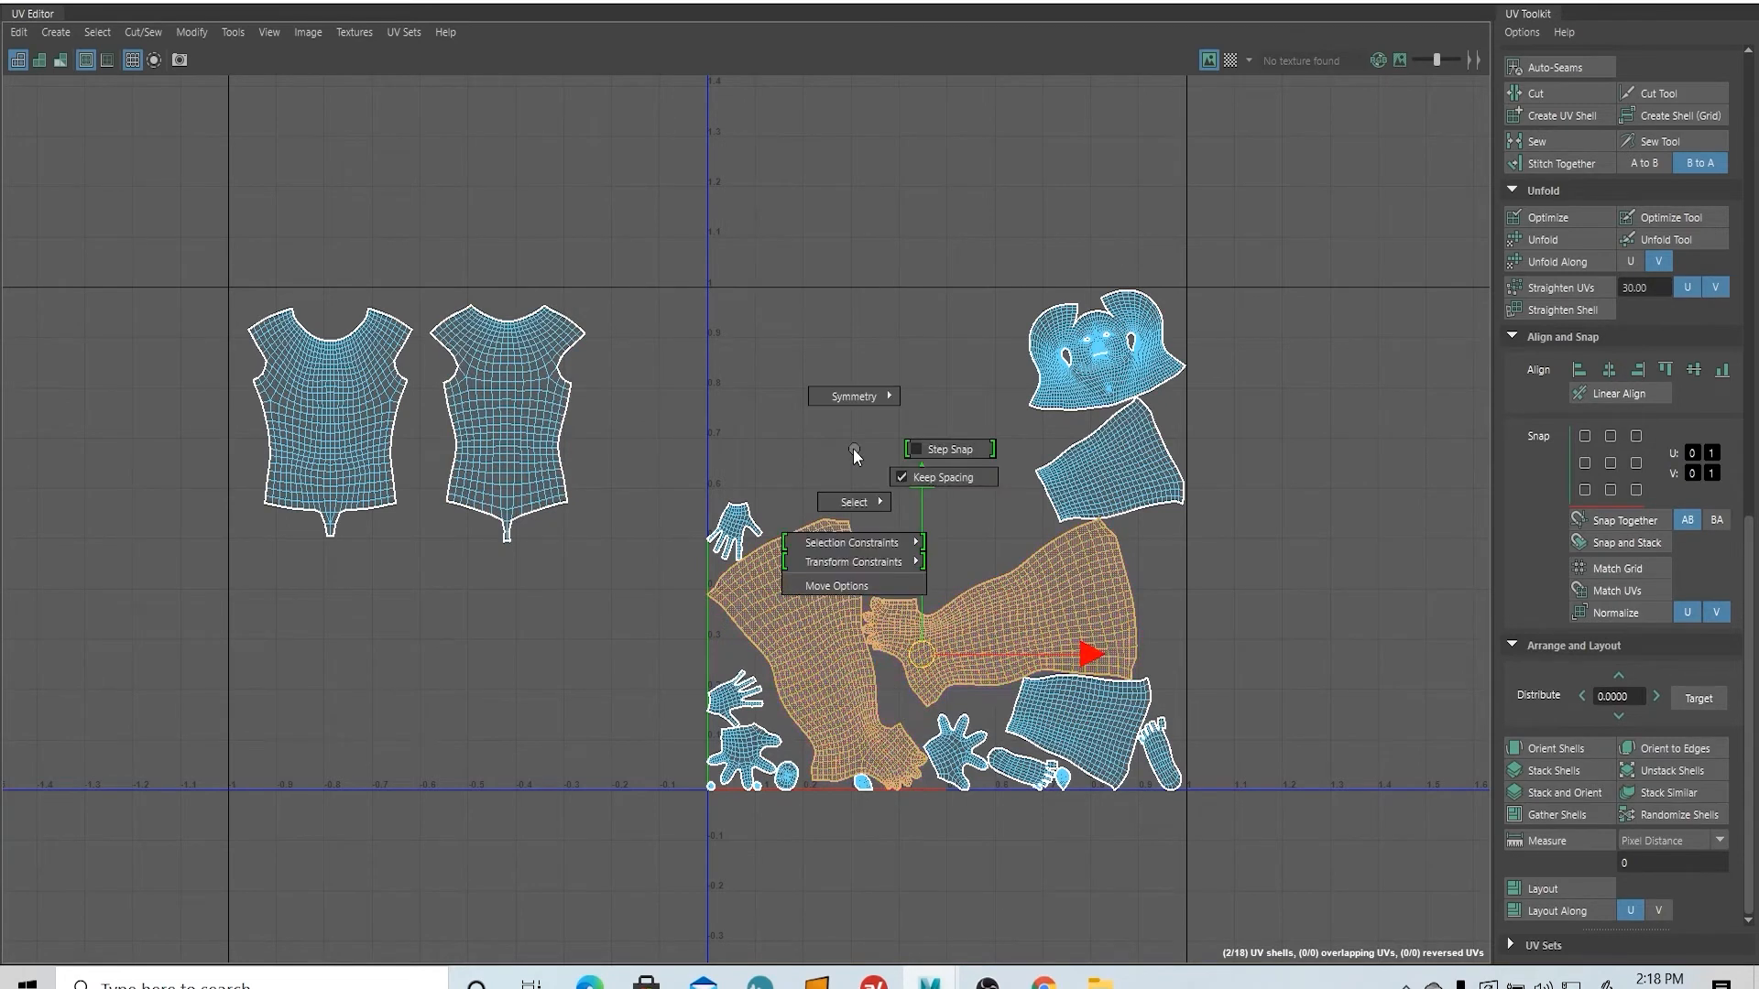
left_click_drag(853, 448, 844, 349)
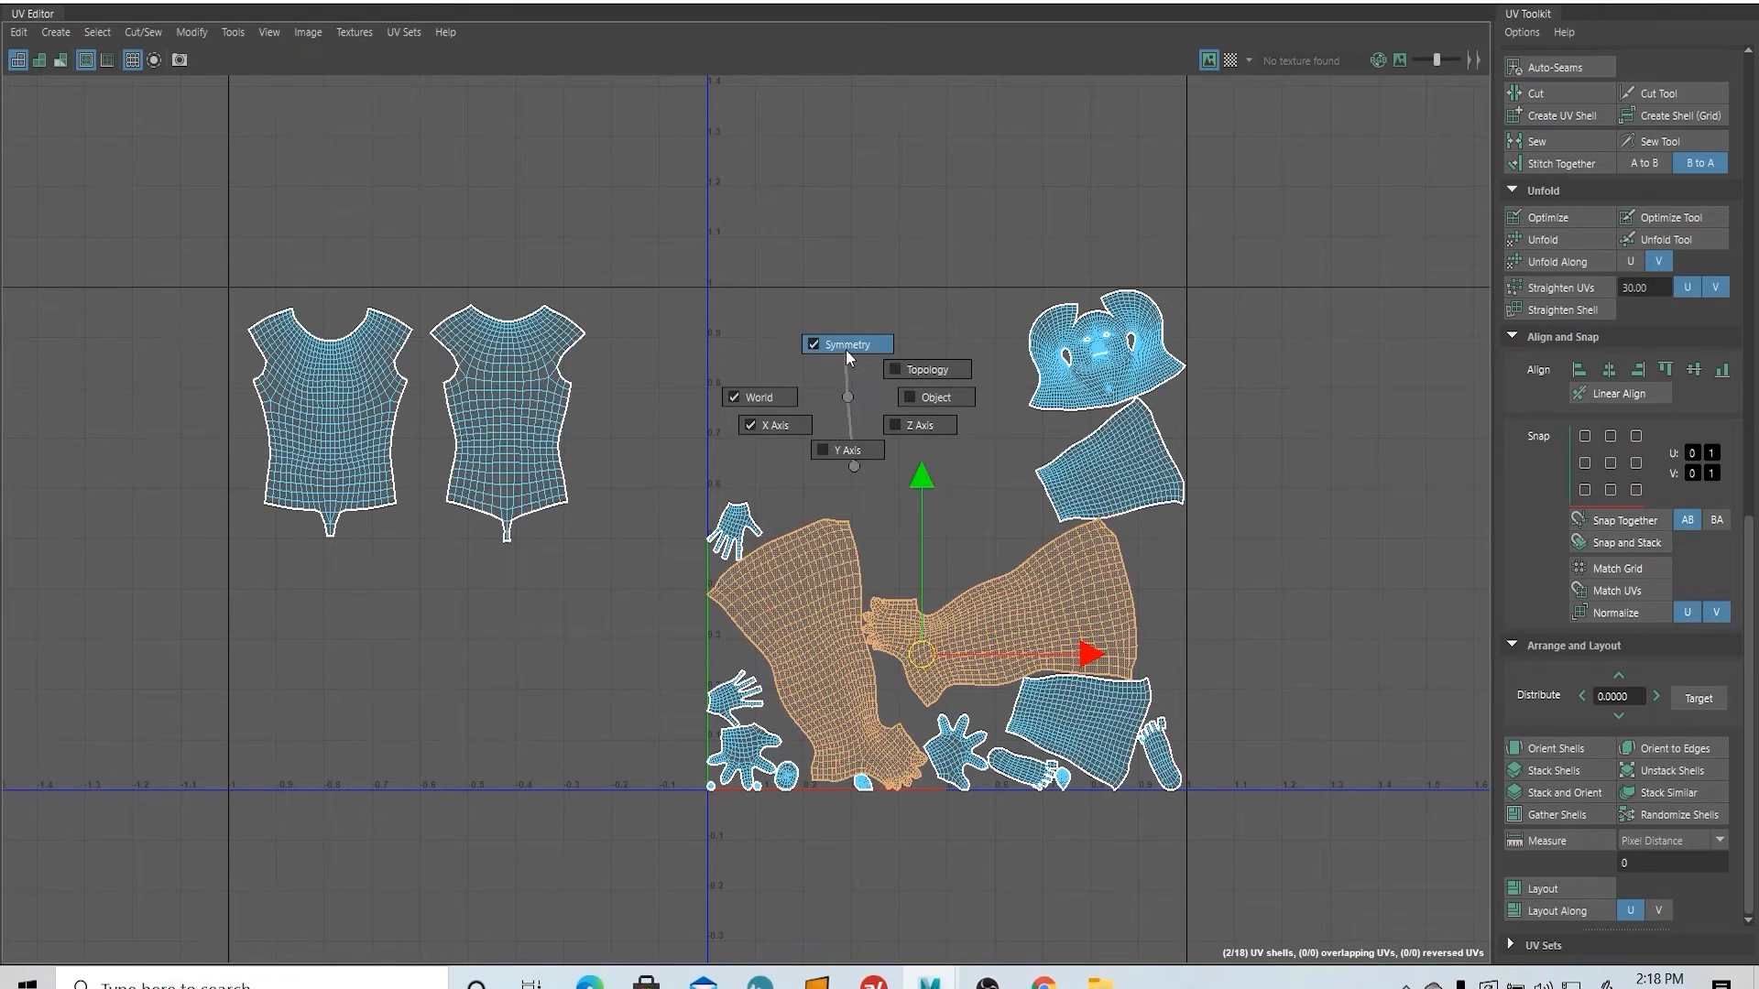
- Rotate one leg shell to lie horizontally and place it below the torso shells in the empty tile
left_click(772, 596)
left_click_drag(823, 672, 574, 619)
key("e")
left_click_drag(635, 751, 710, 625)
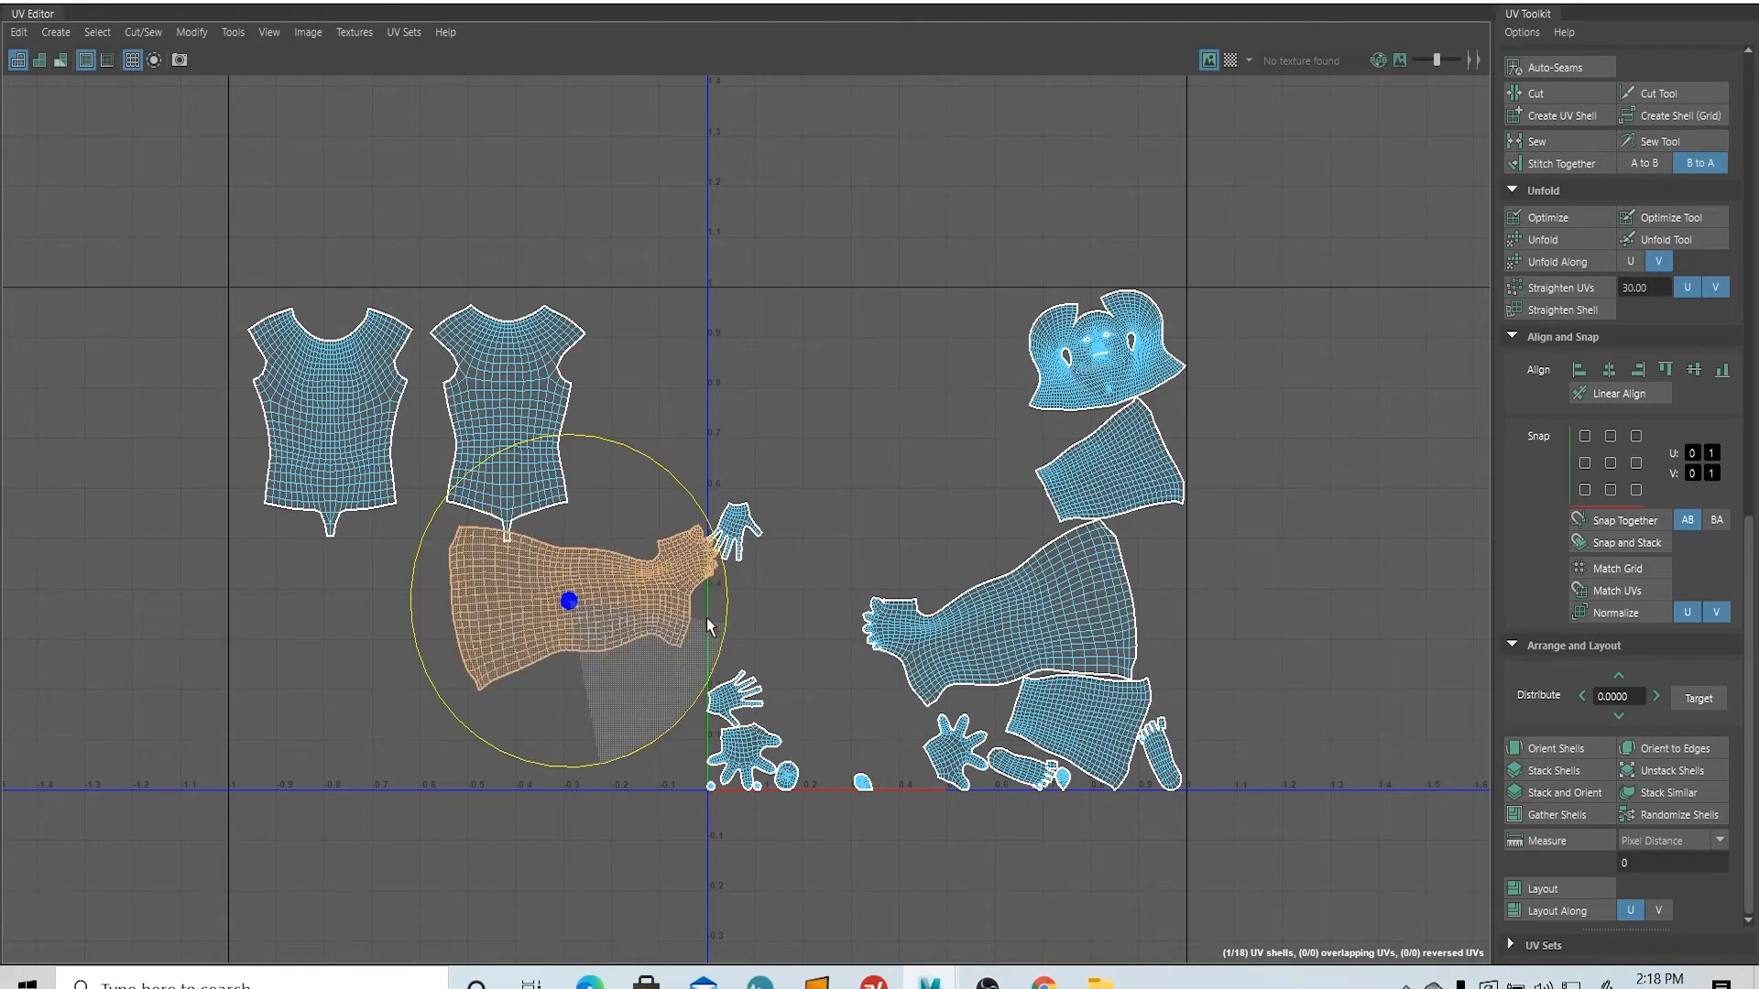
key("w")
left_click_drag(572, 618, 357, 704)
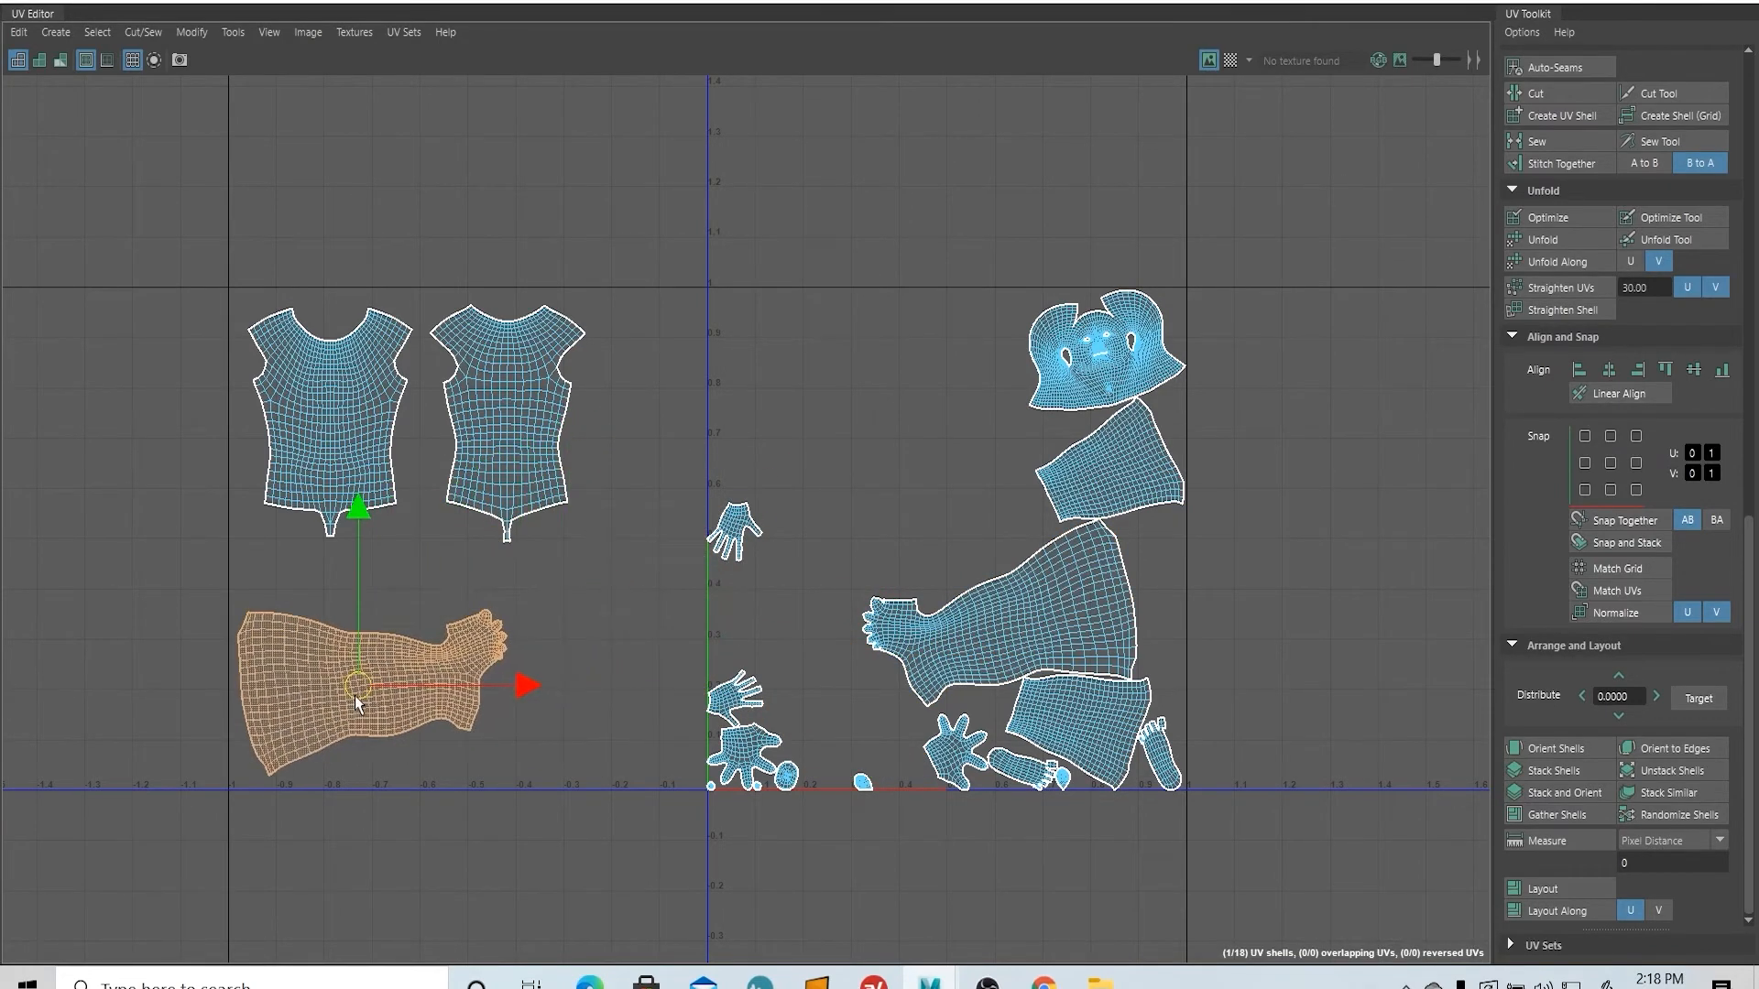
- Line up three hand shells between the torso and leg shells, and fit the small round shell between the torsos
left_click_drag(790, 582, 271, 561)
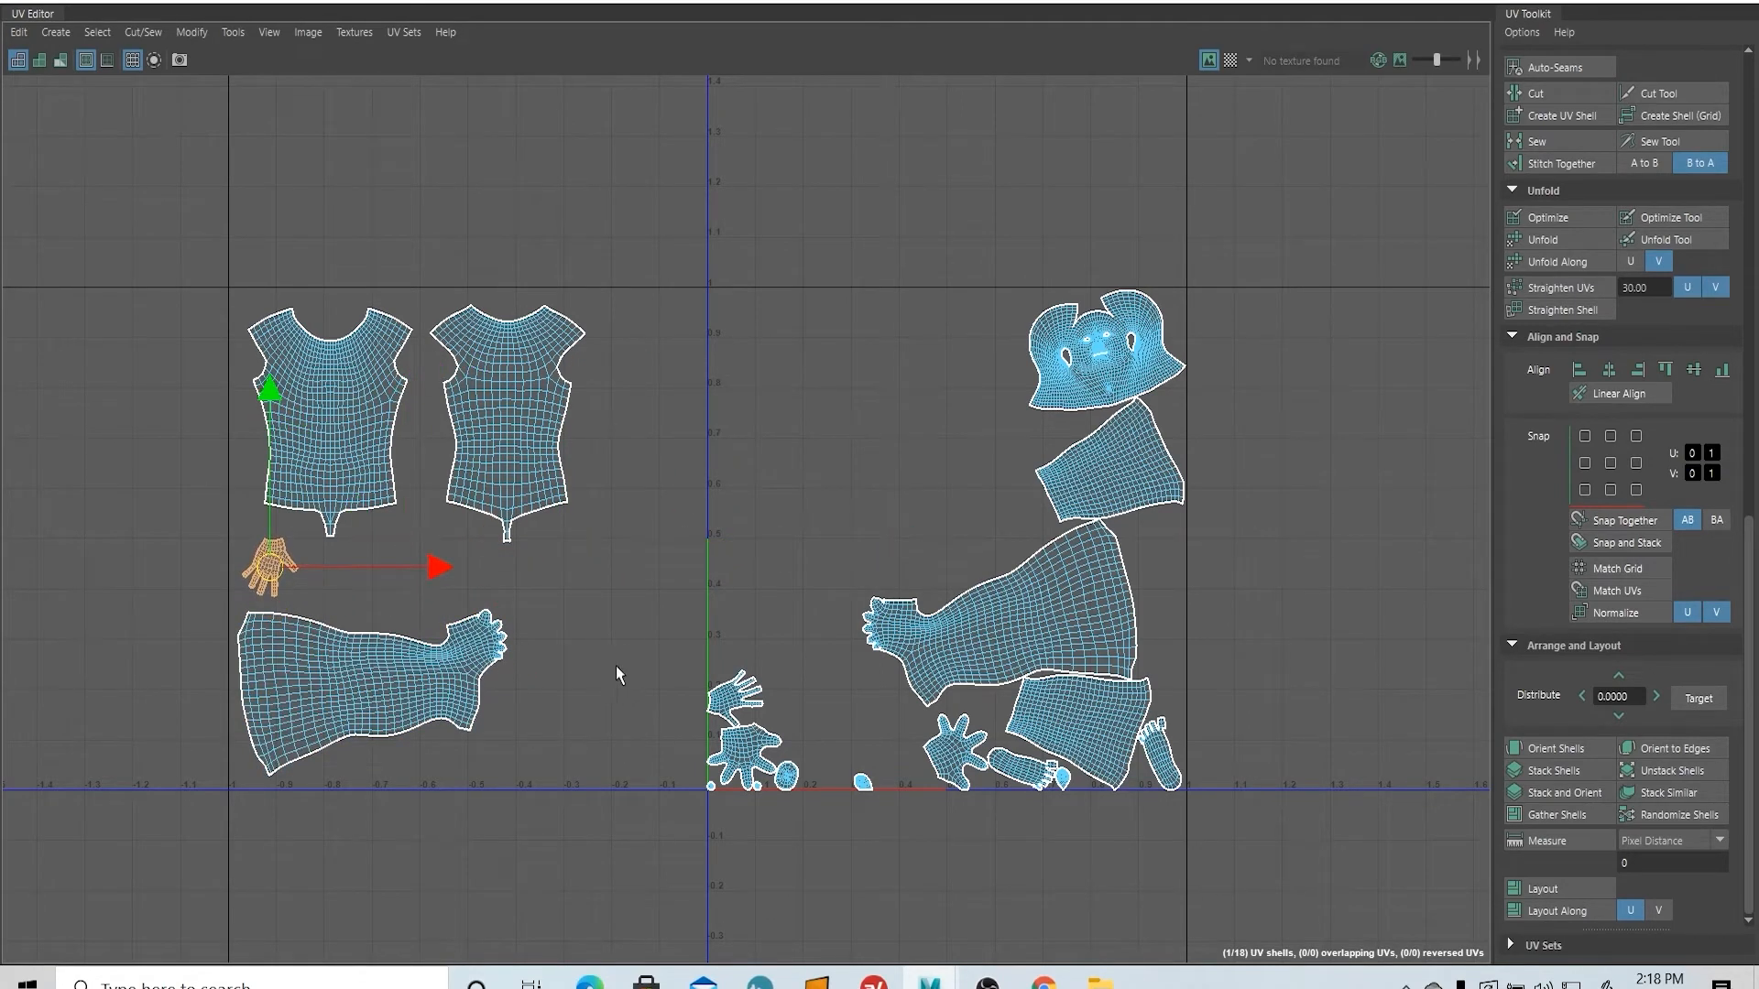
left_click_drag(772, 714, 350, 586)
left_click(747, 768)
left_click_drag(747, 767, 430, 595)
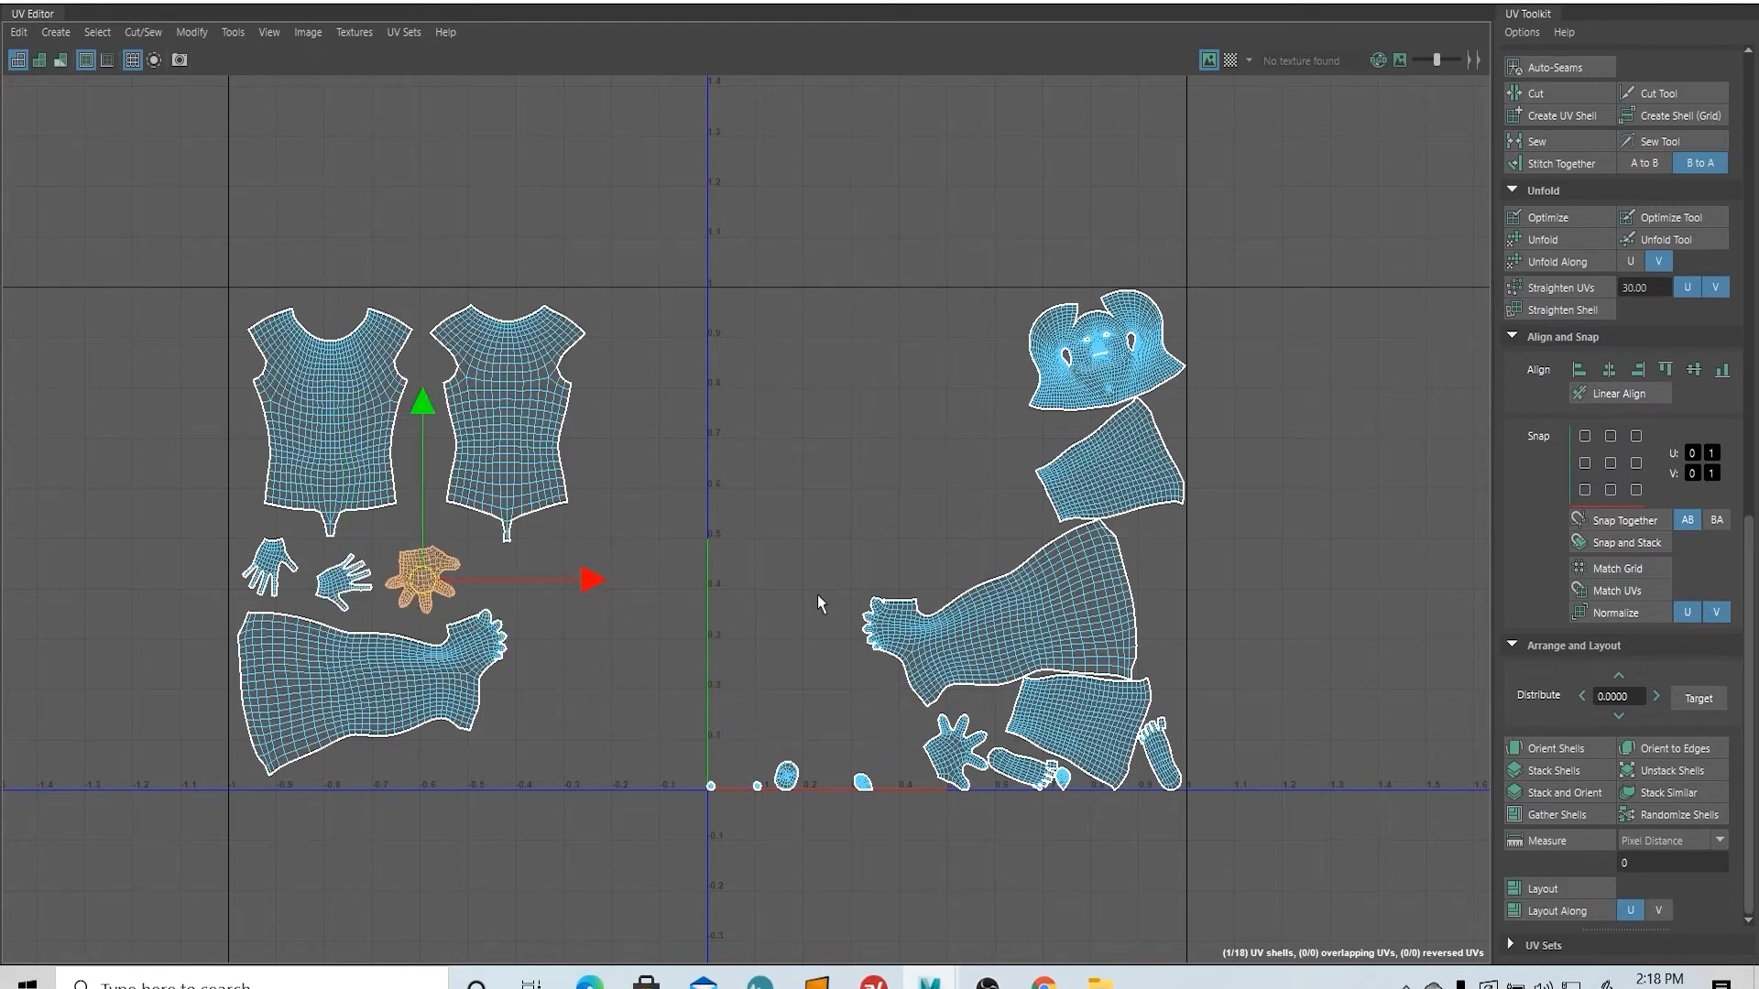
left_click(789, 774)
left_click_drag(790, 774, 432, 512)
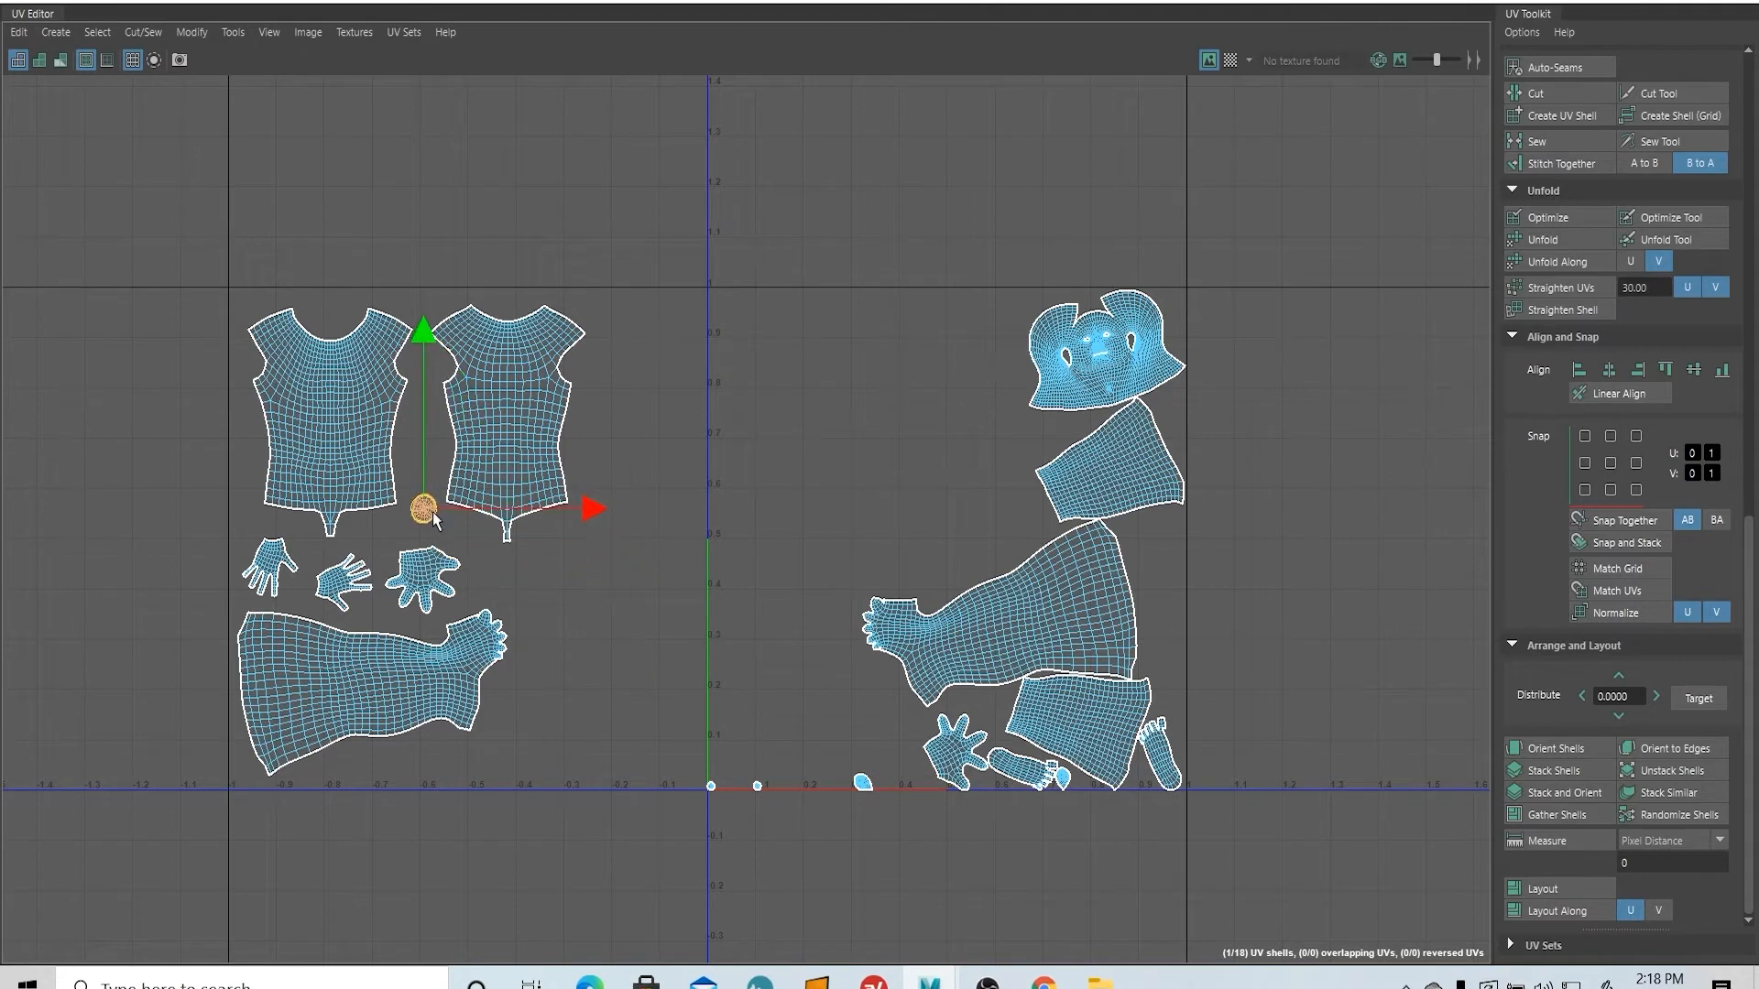
- Place the remaining open hand shell near the leg's foot and one foot sole shell beside the row of hands
left_click(953, 751)
left_click_drag(956, 753, 518, 749)
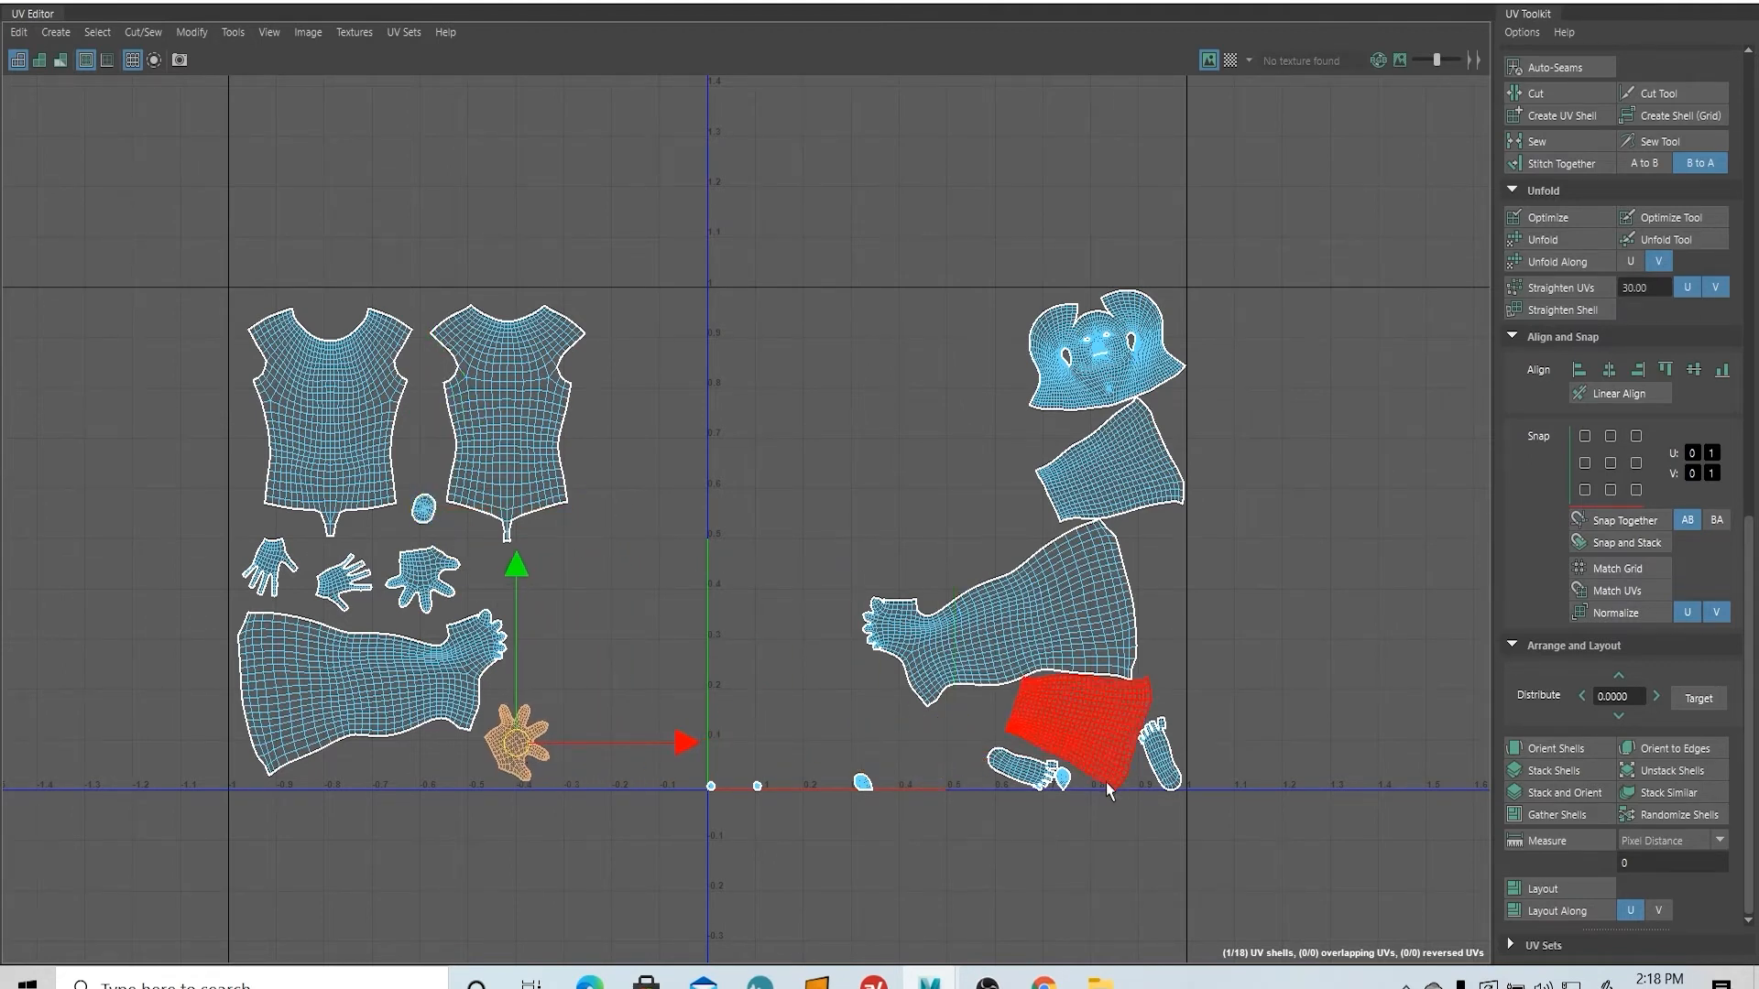
left_click(1046, 783)
left_click_drag(1024, 775, 518, 589)
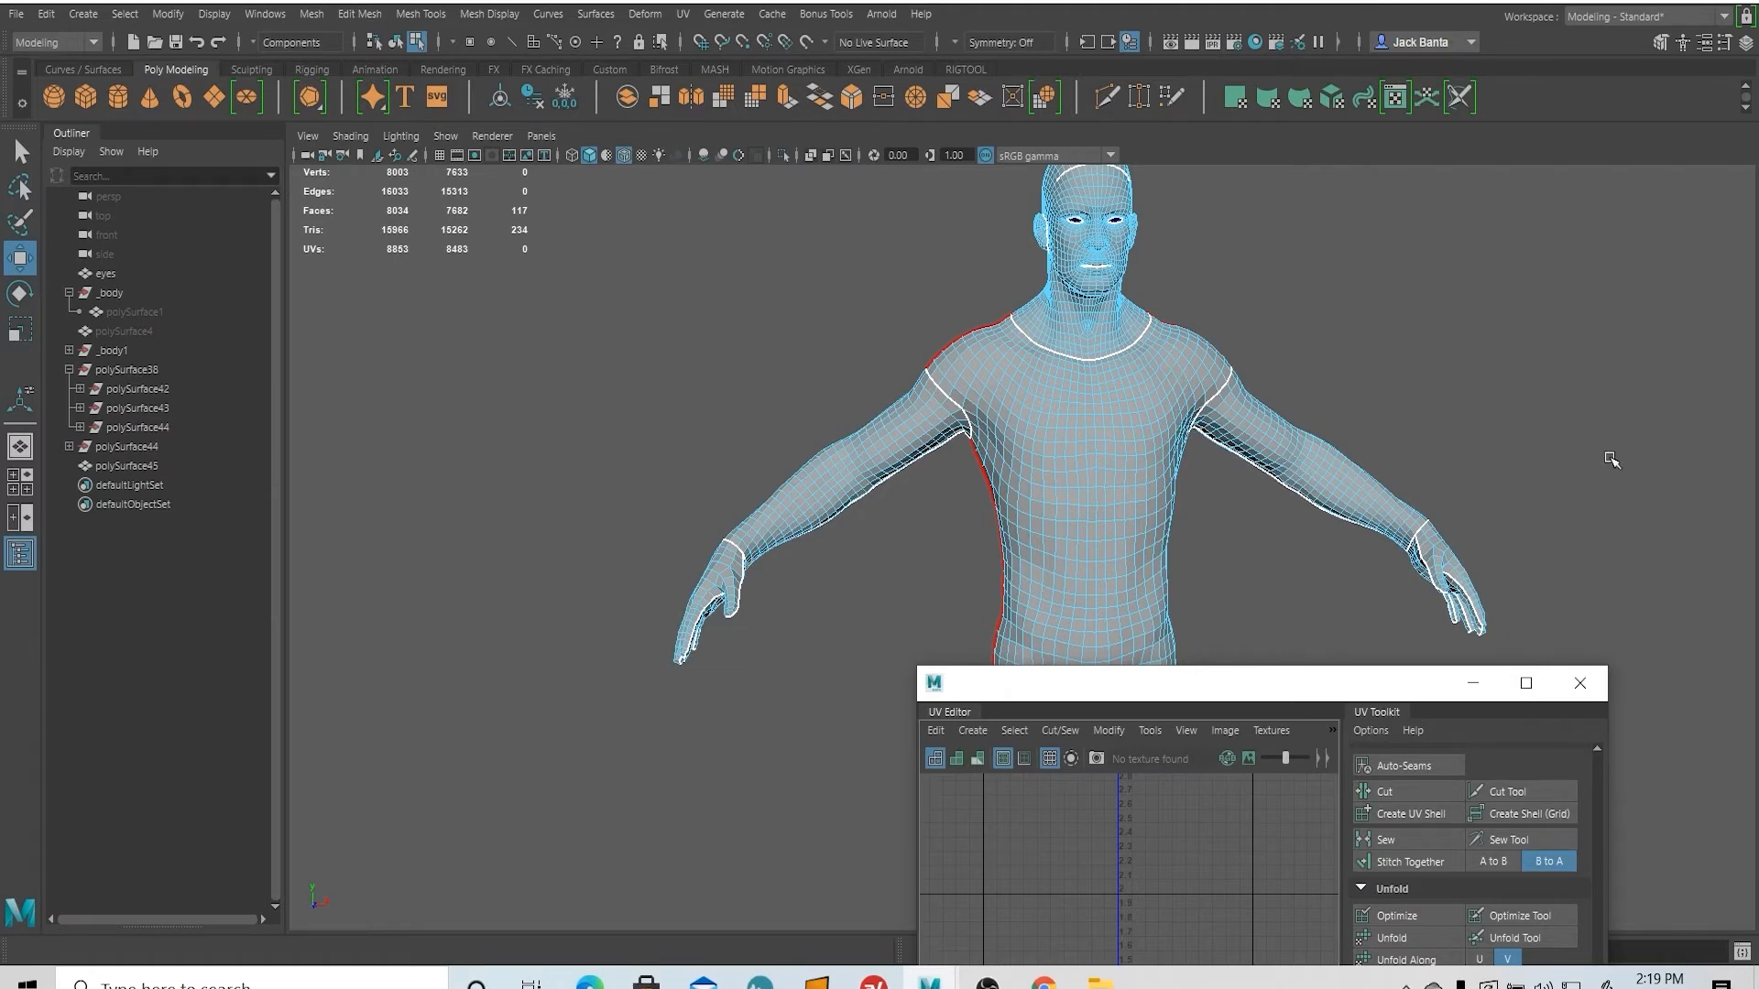
double_click(1267, 687)
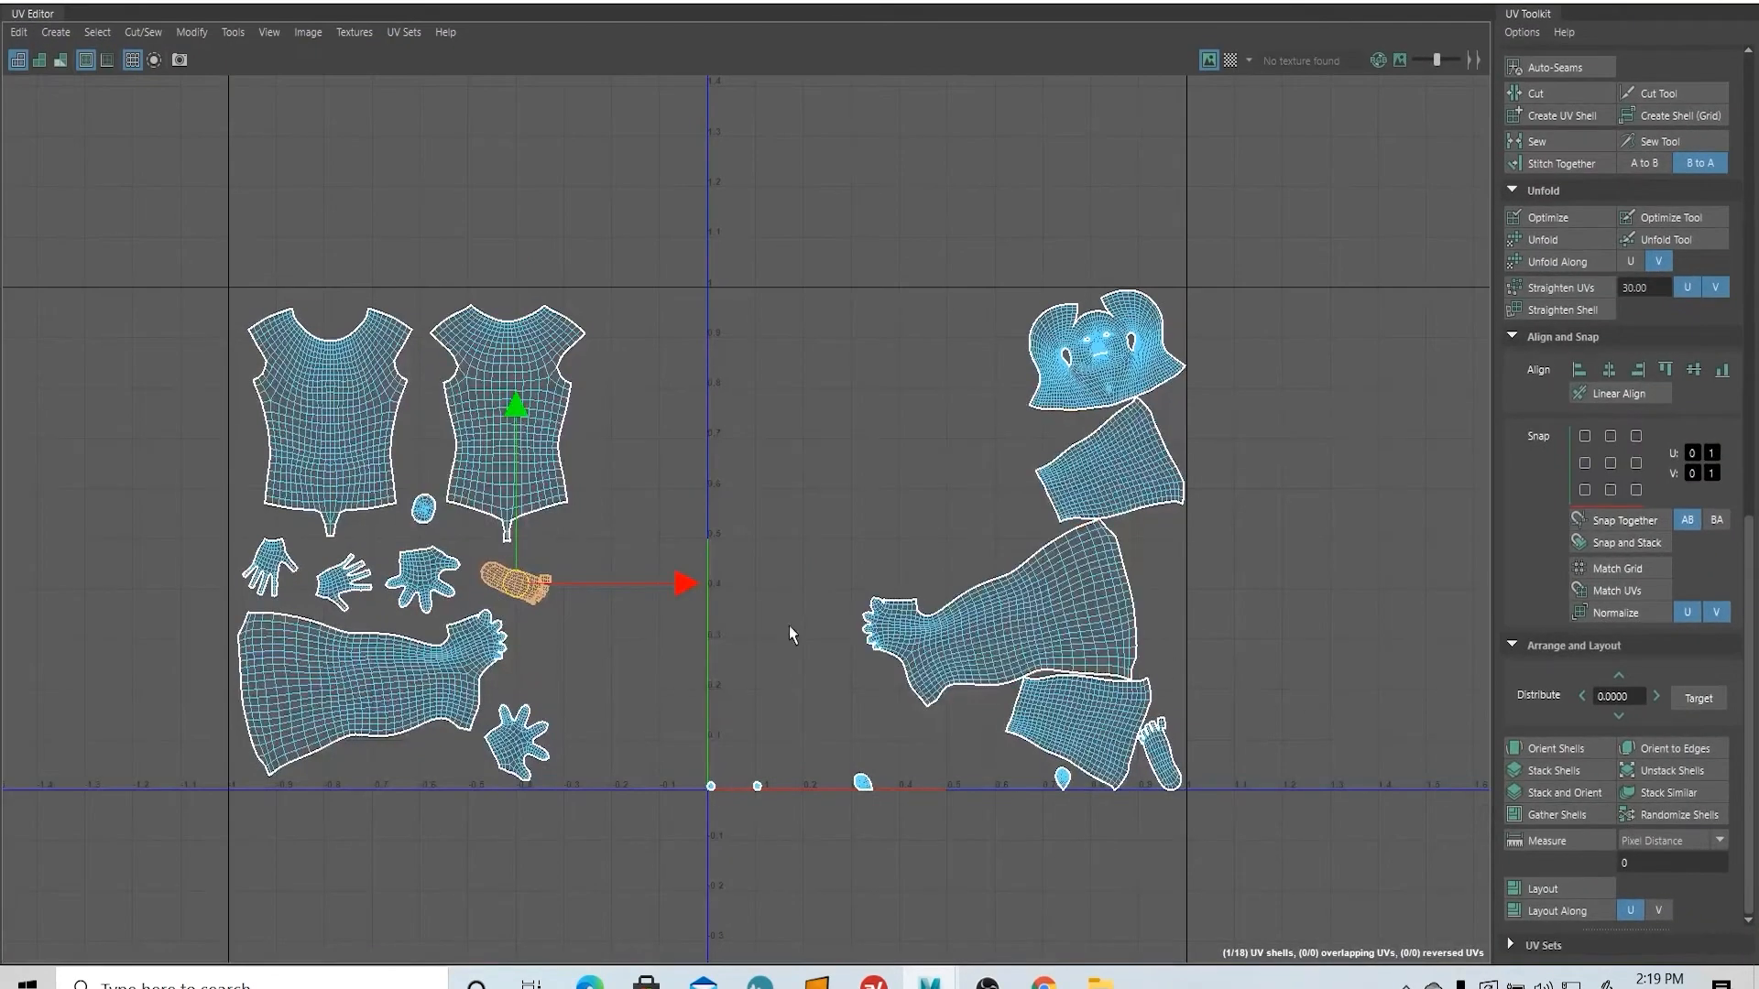
- Rotate the other leg shell upright with its foot at the top and place it beside the back torso shell
left_click(945, 648)
left_click_drag(986, 637, 640, 612)
key("e")
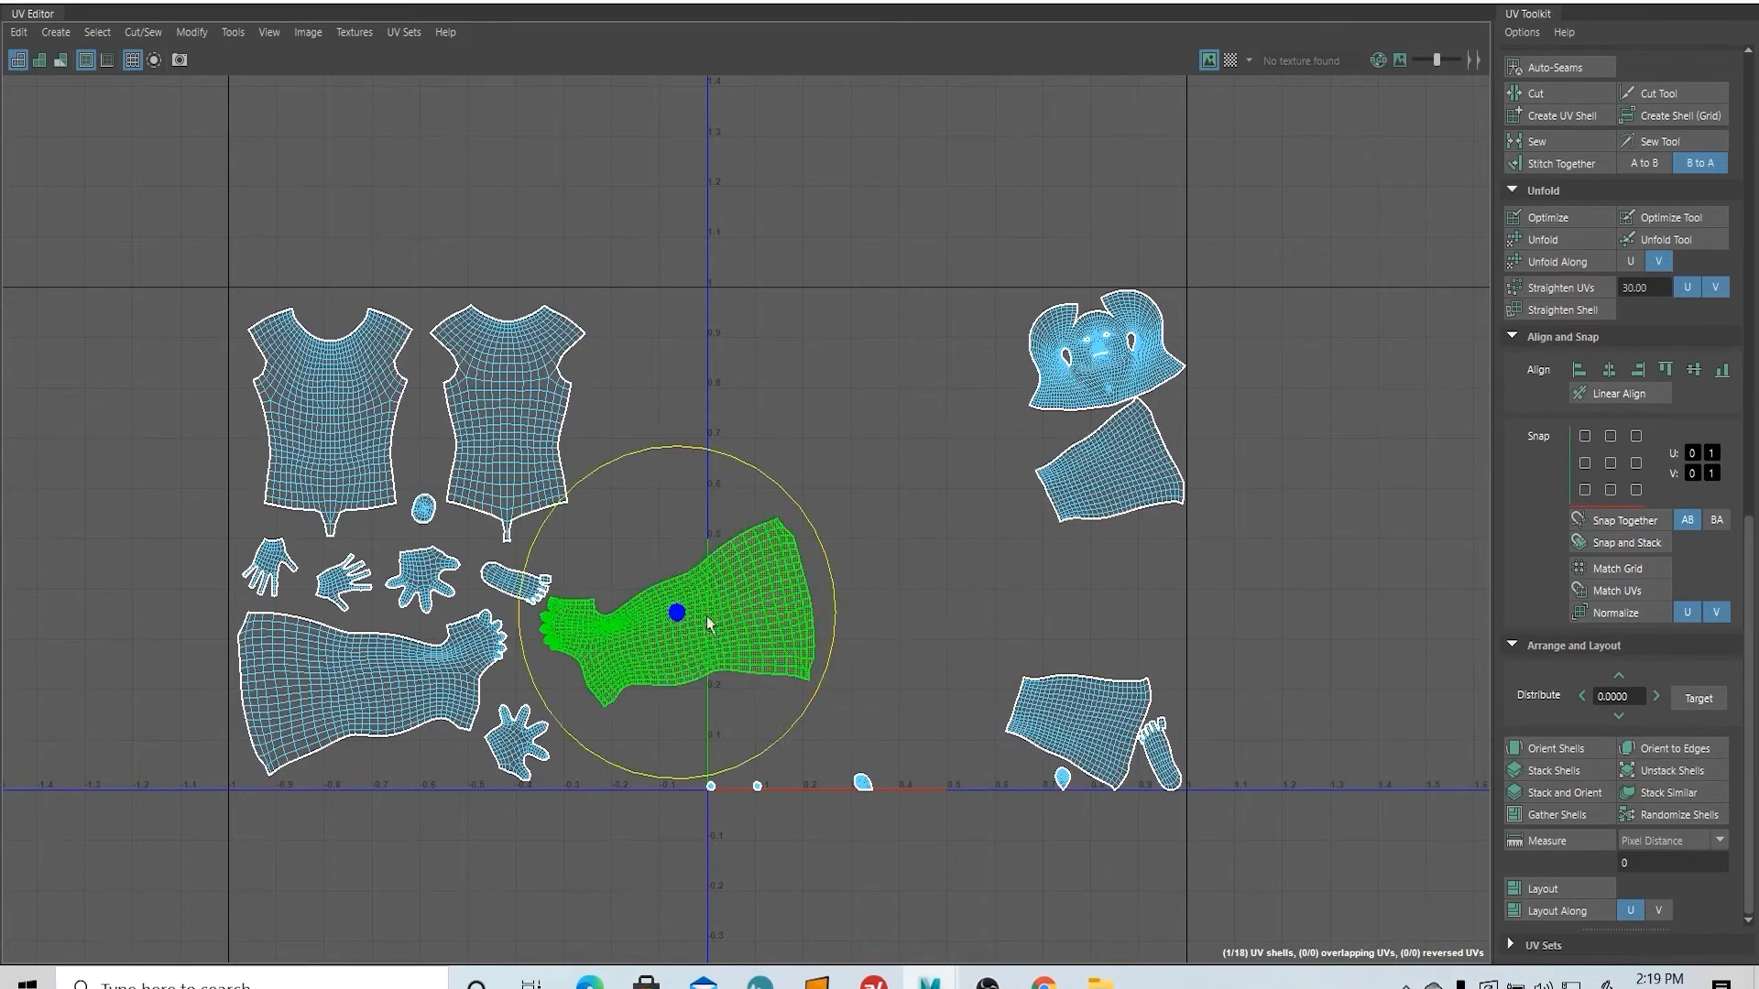
left_click_drag(748, 757, 451, 640)
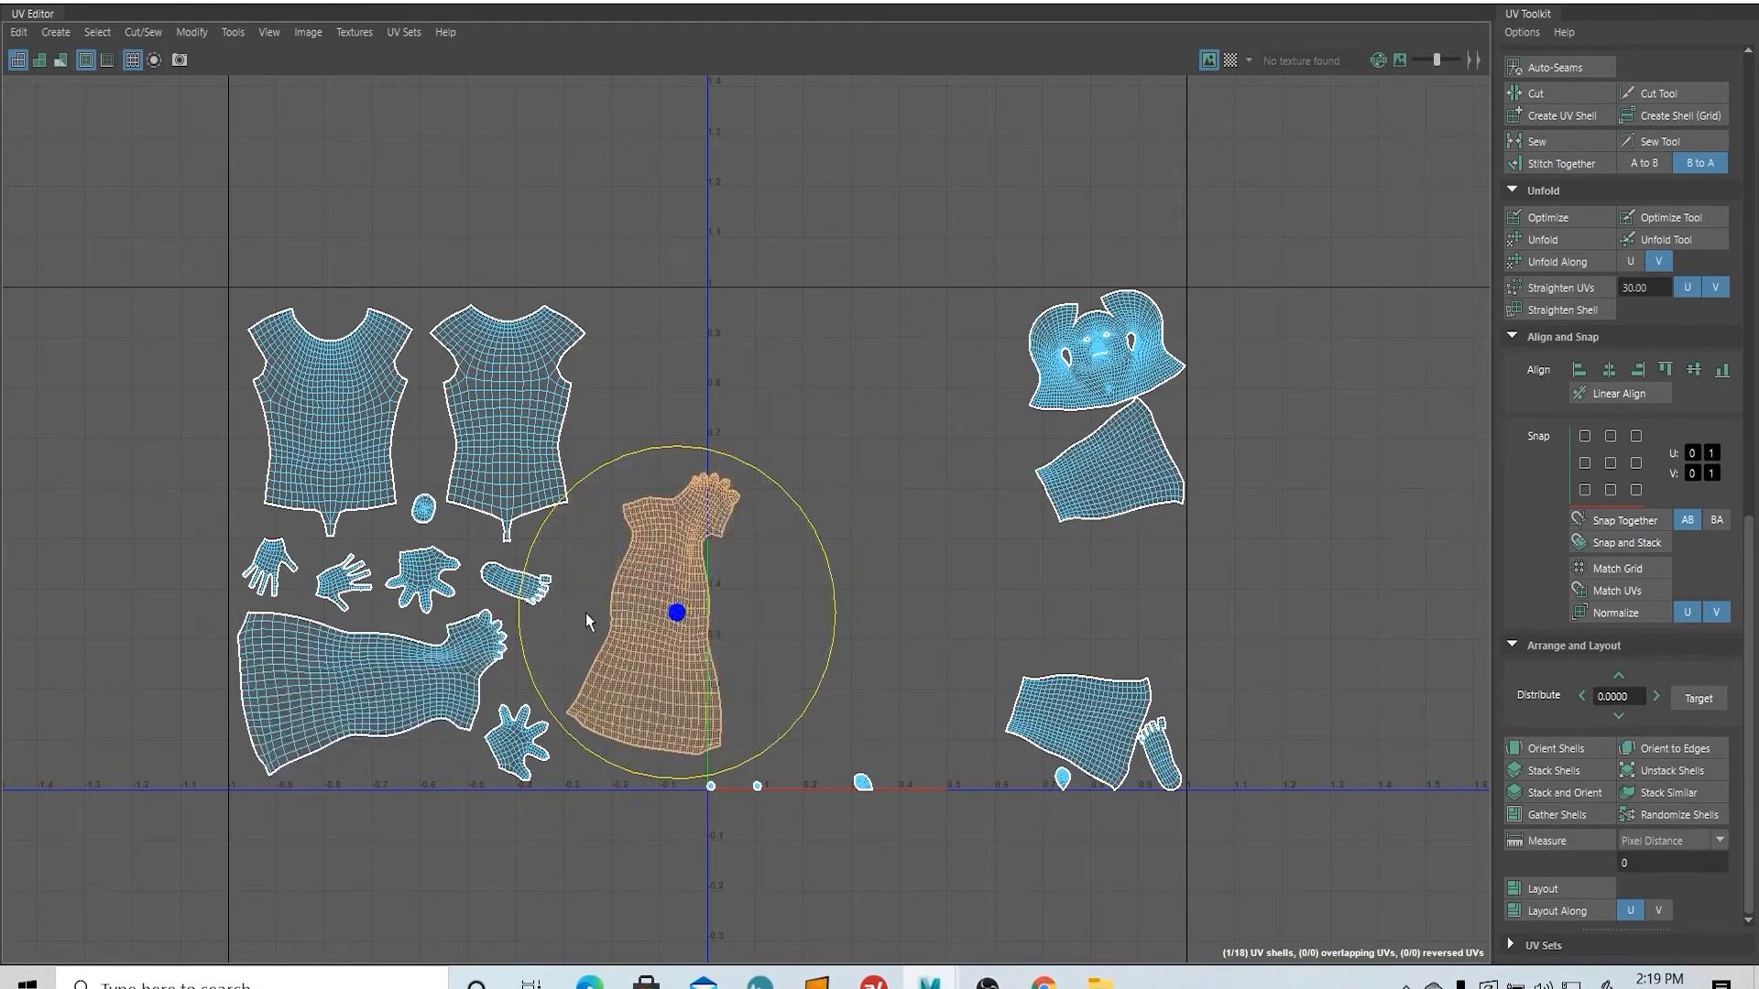
key("w")
left_click_drag(682, 624, 652, 570)
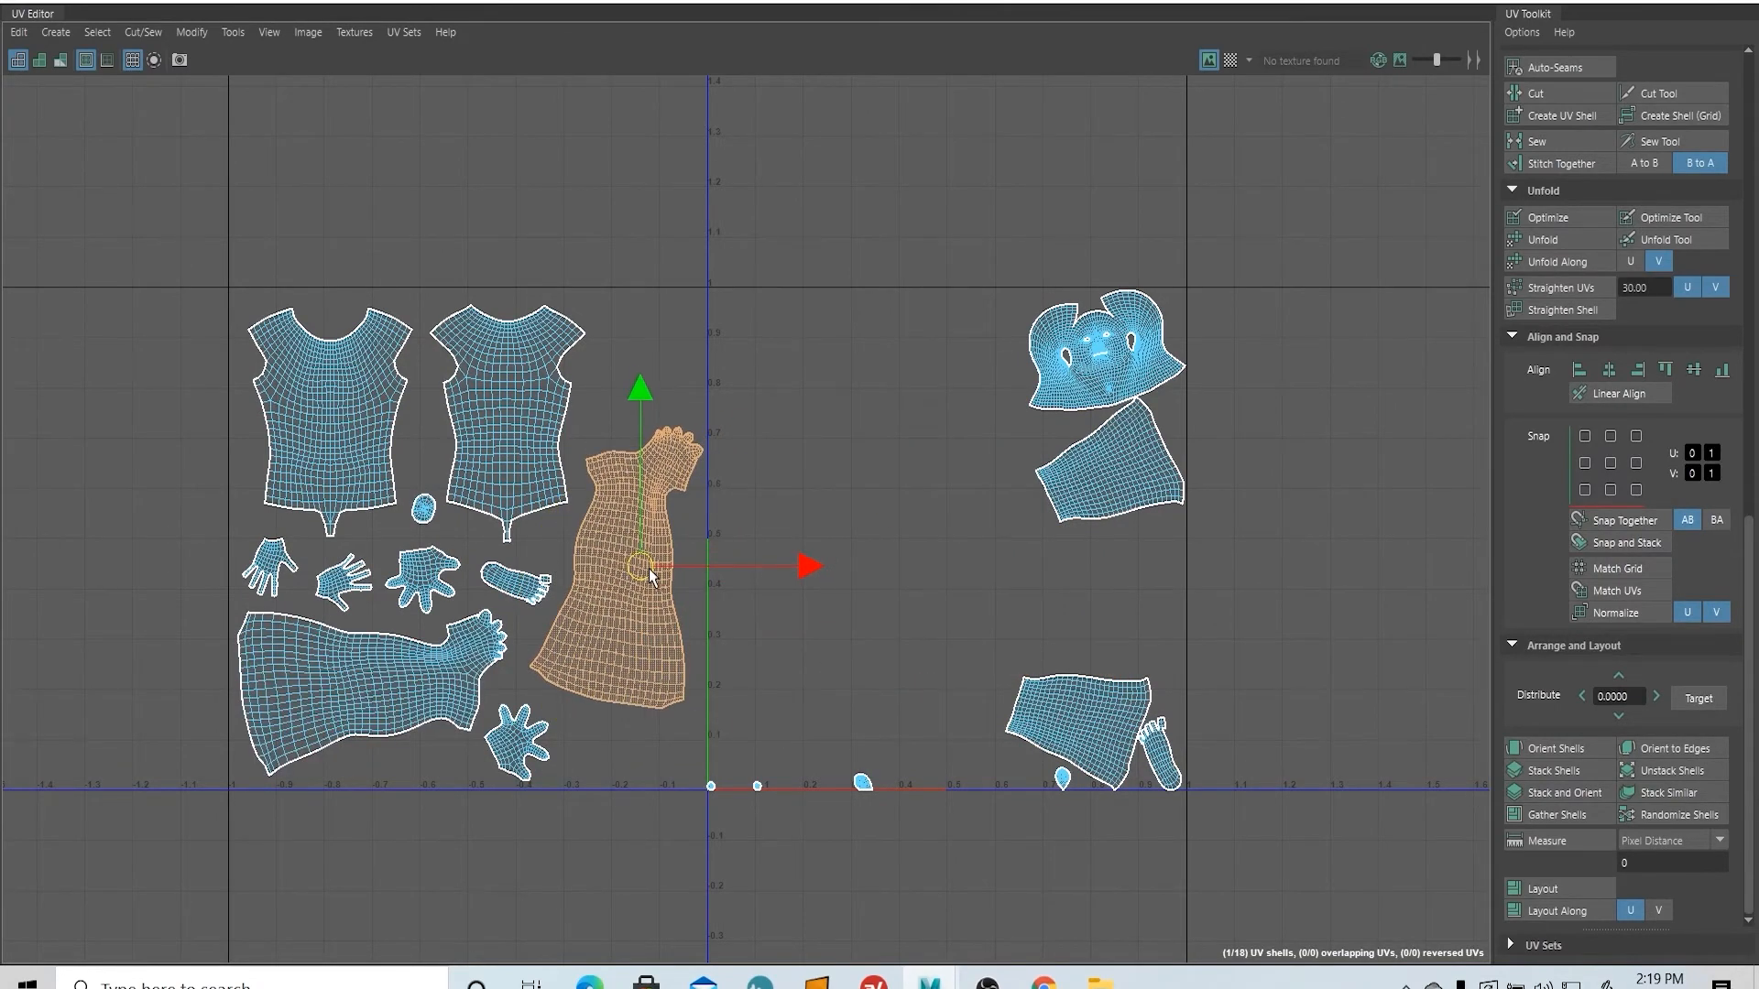
- Move three of the tiny leftover shells into the gap between the back torso and the upright leg
scroll(654, 641, "up", 2)
scroll(517, 604, "up", 3)
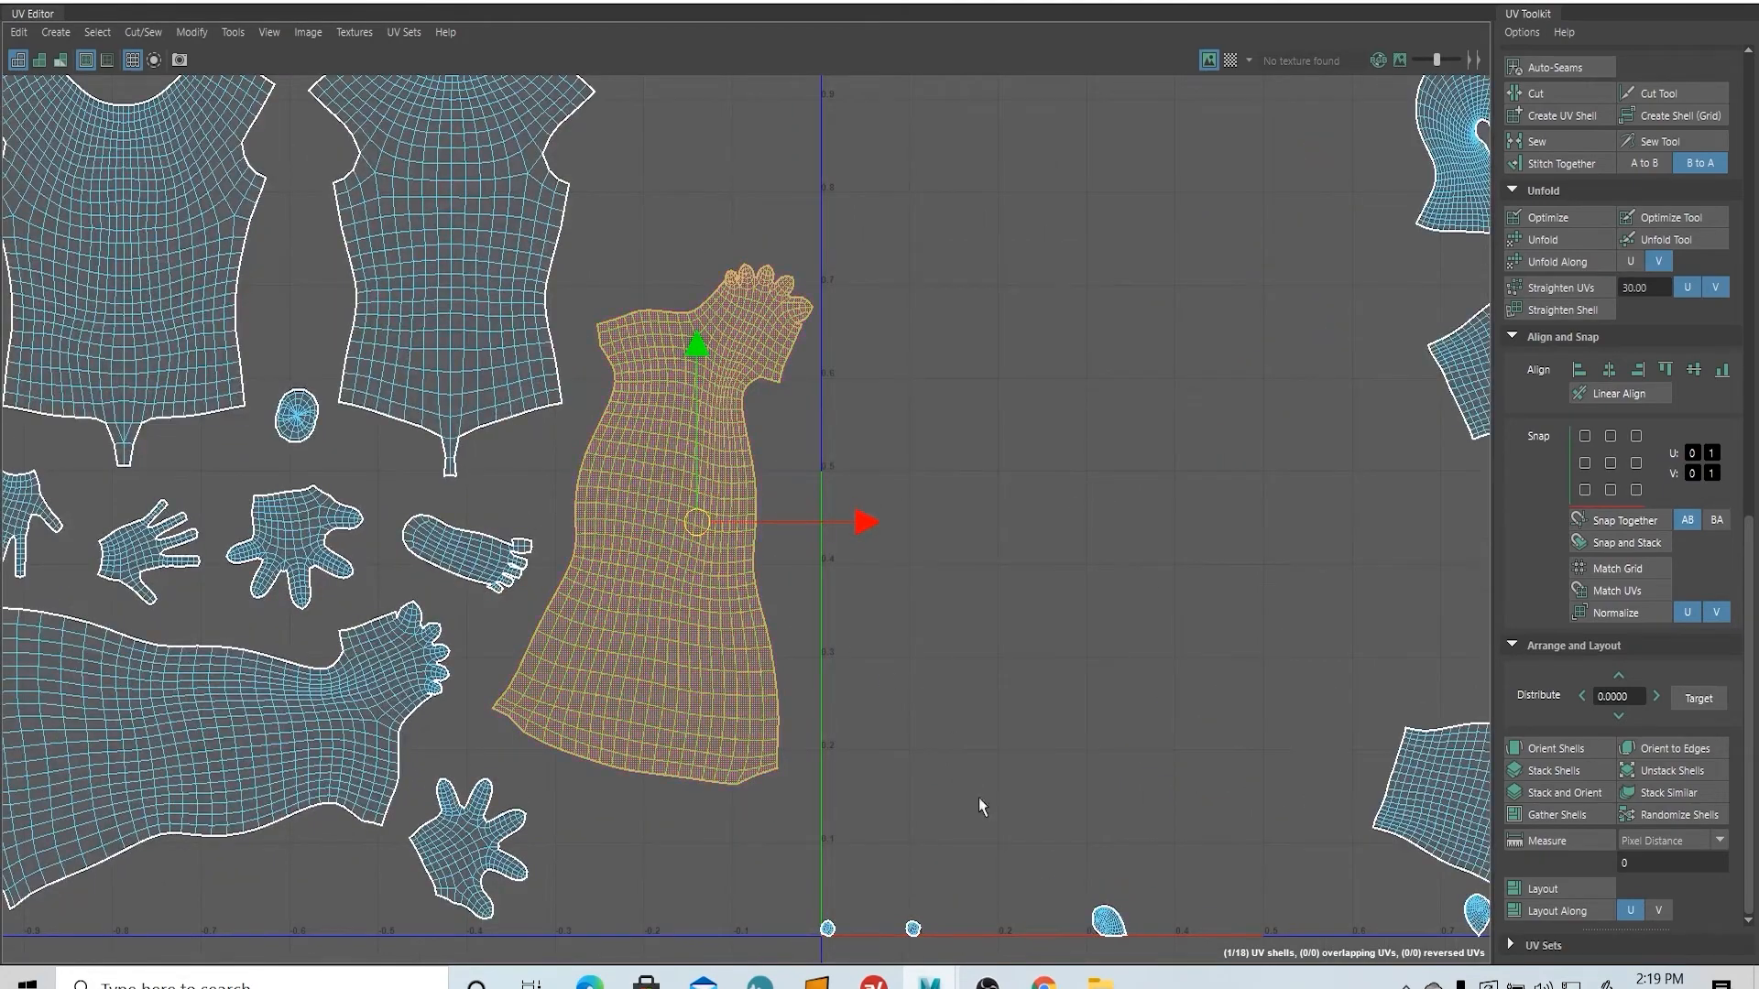
left_click(1105, 920)
left_click_drag(1108, 919, 874, 789)
left_click_drag(700, 682, 546, 451)
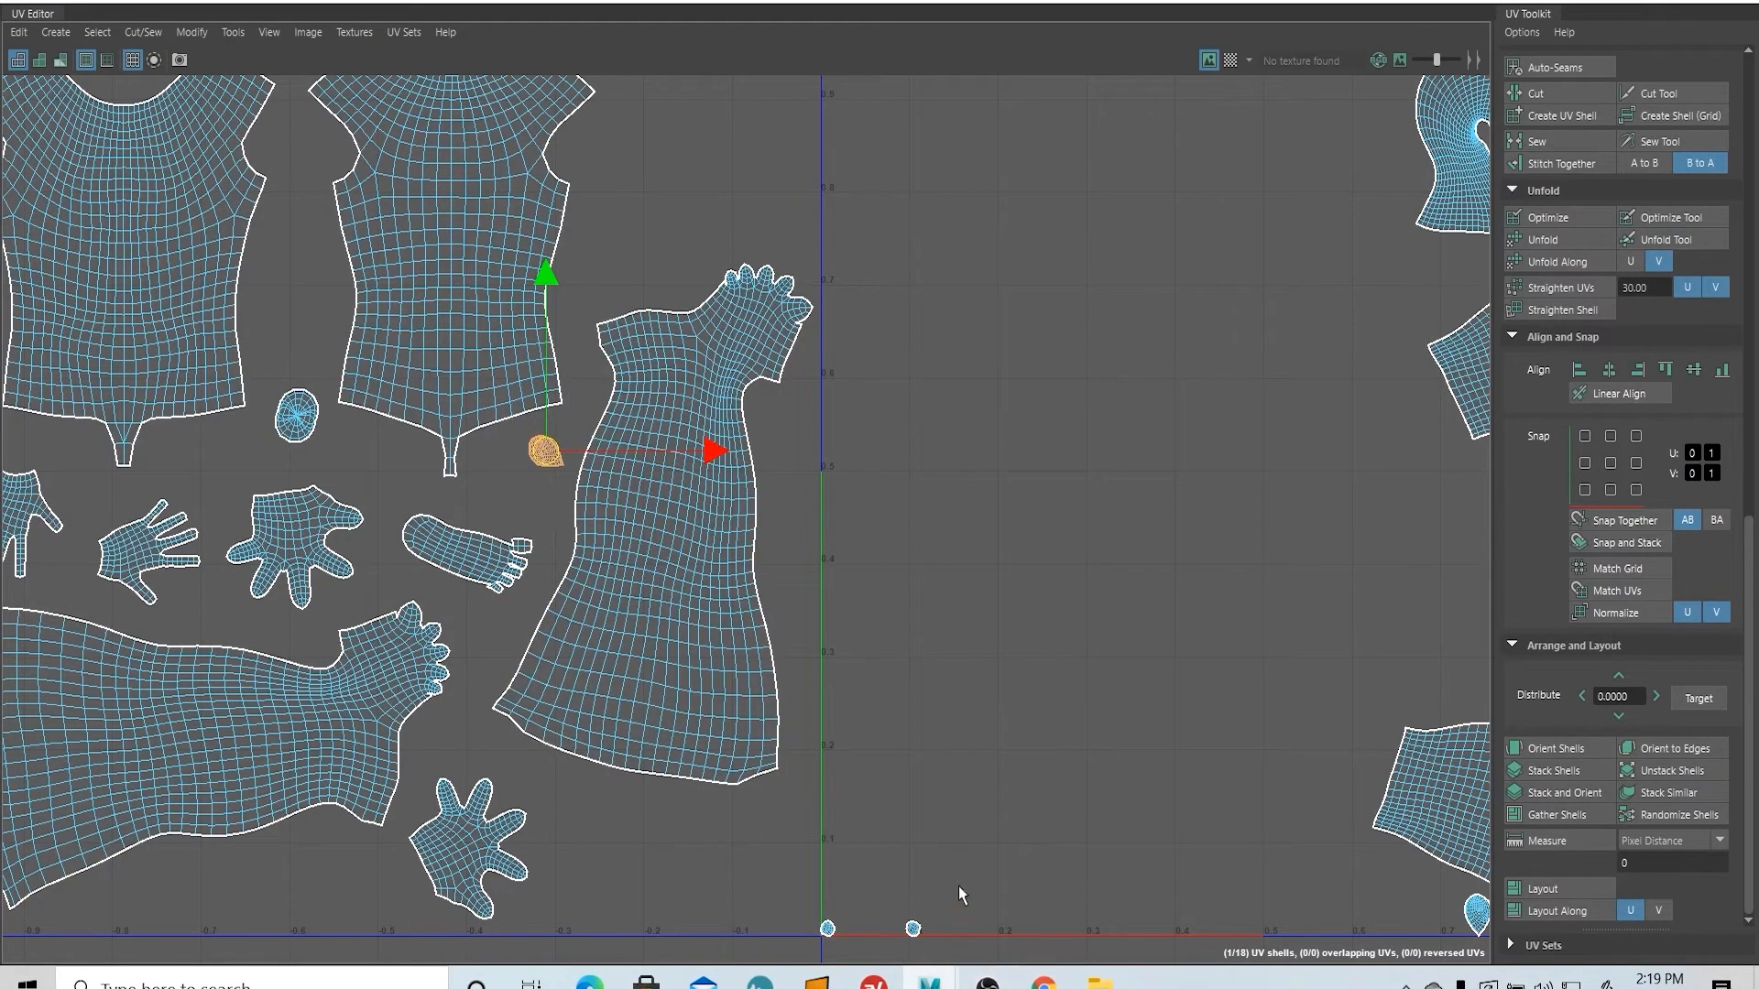
left_click(912, 928)
left_click_drag(912, 928, 574, 424)
left_click_drag(758, 877, 542, 489)
scroll(1240, 503, "down", 2)
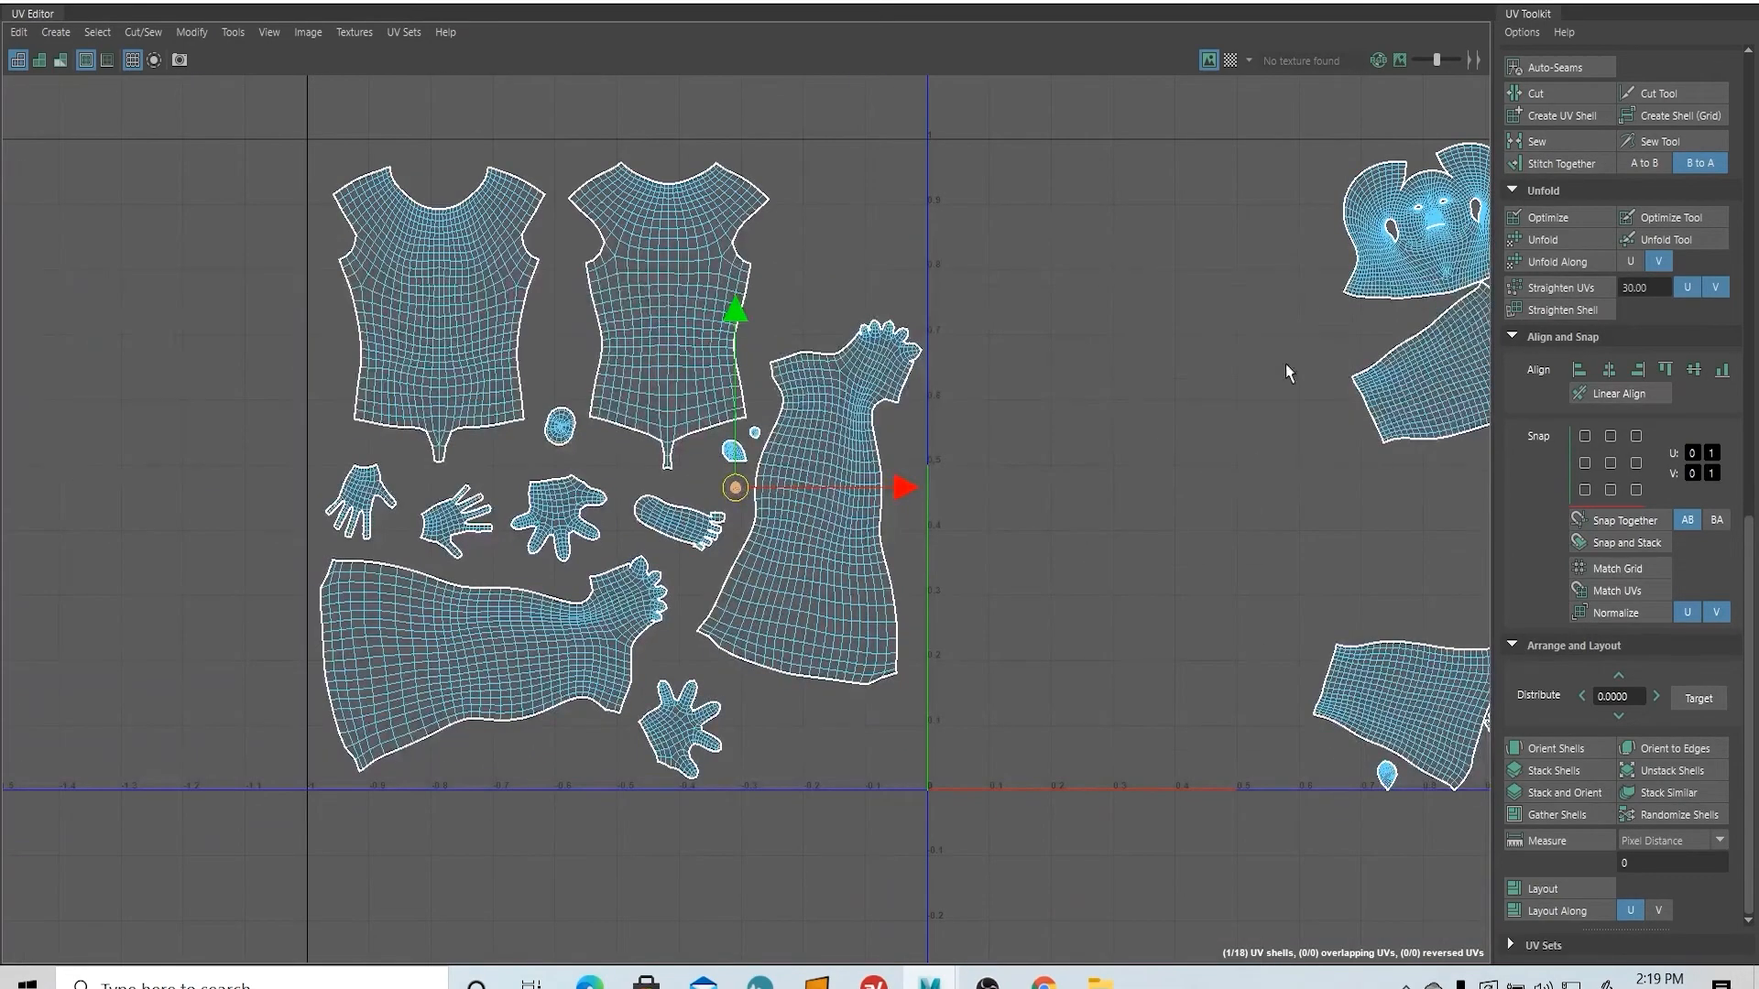
- Place the last tiny leftover shell beside the lying leg's foot and the remaining foot sole shell above the upright leg, beside the back torso
middle_click_drag(1284, 365, 1194, 379, "alt")
left_click_drag(1321, 810, 595, 609)
left_click(1420, 755)
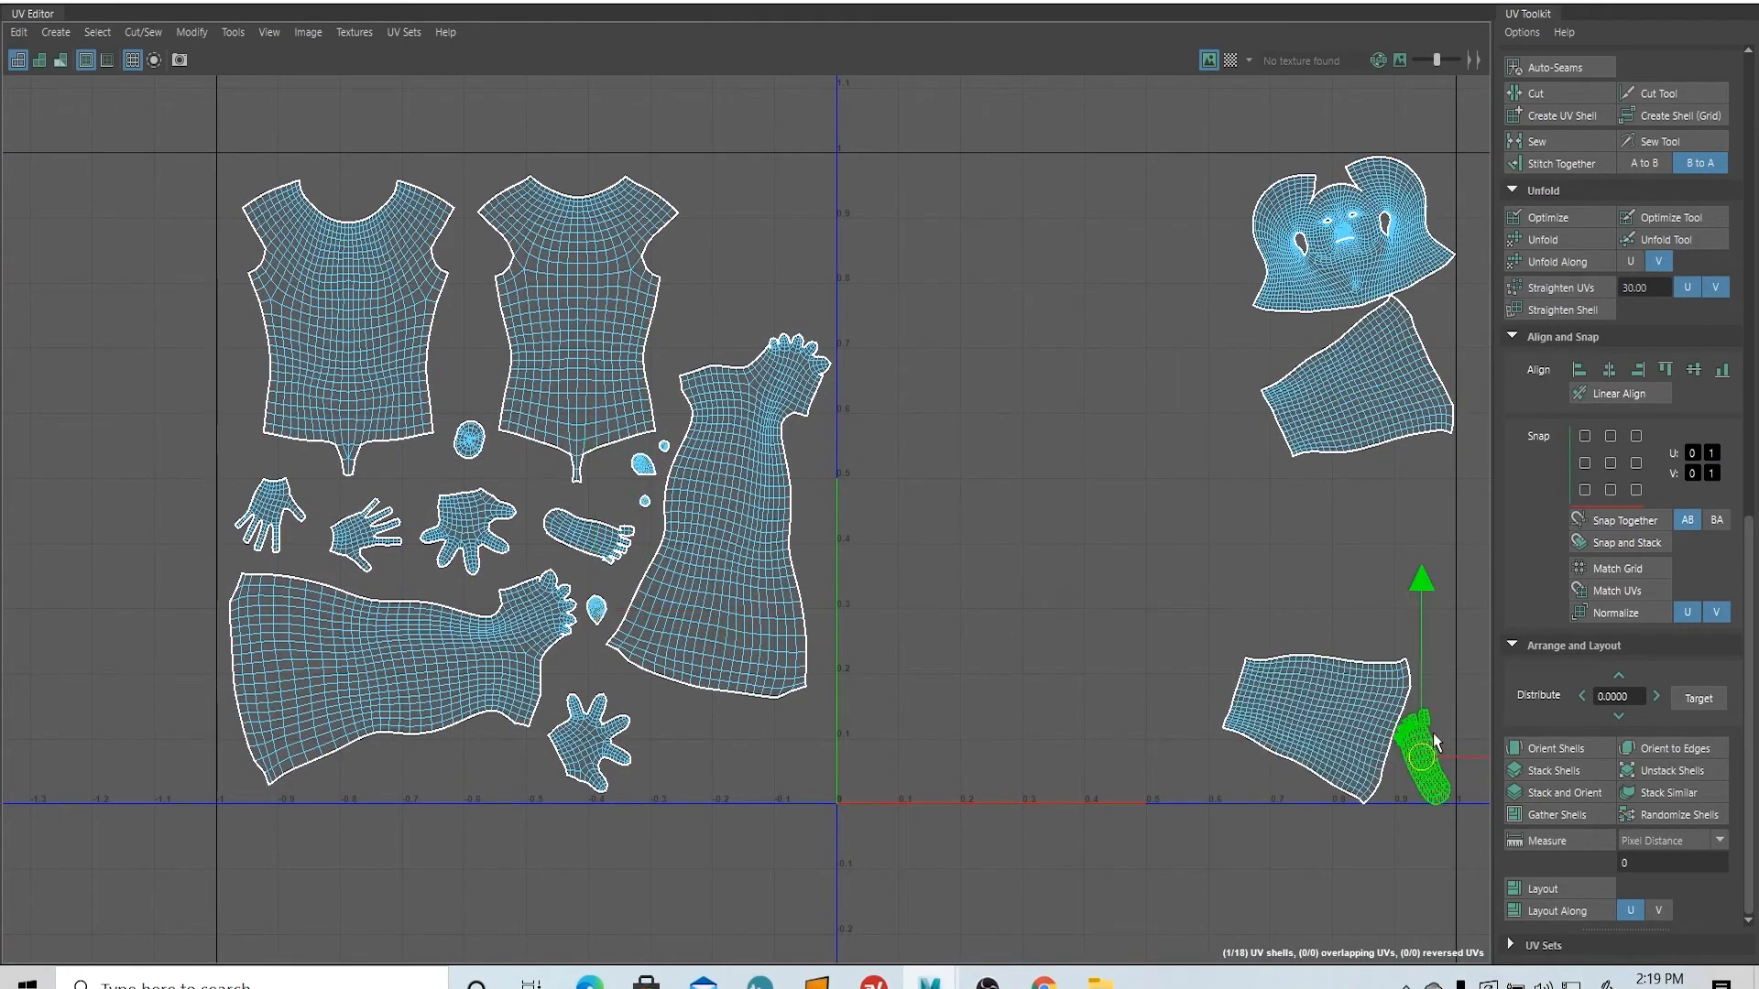
left_click_drag(1420, 756, 719, 282)
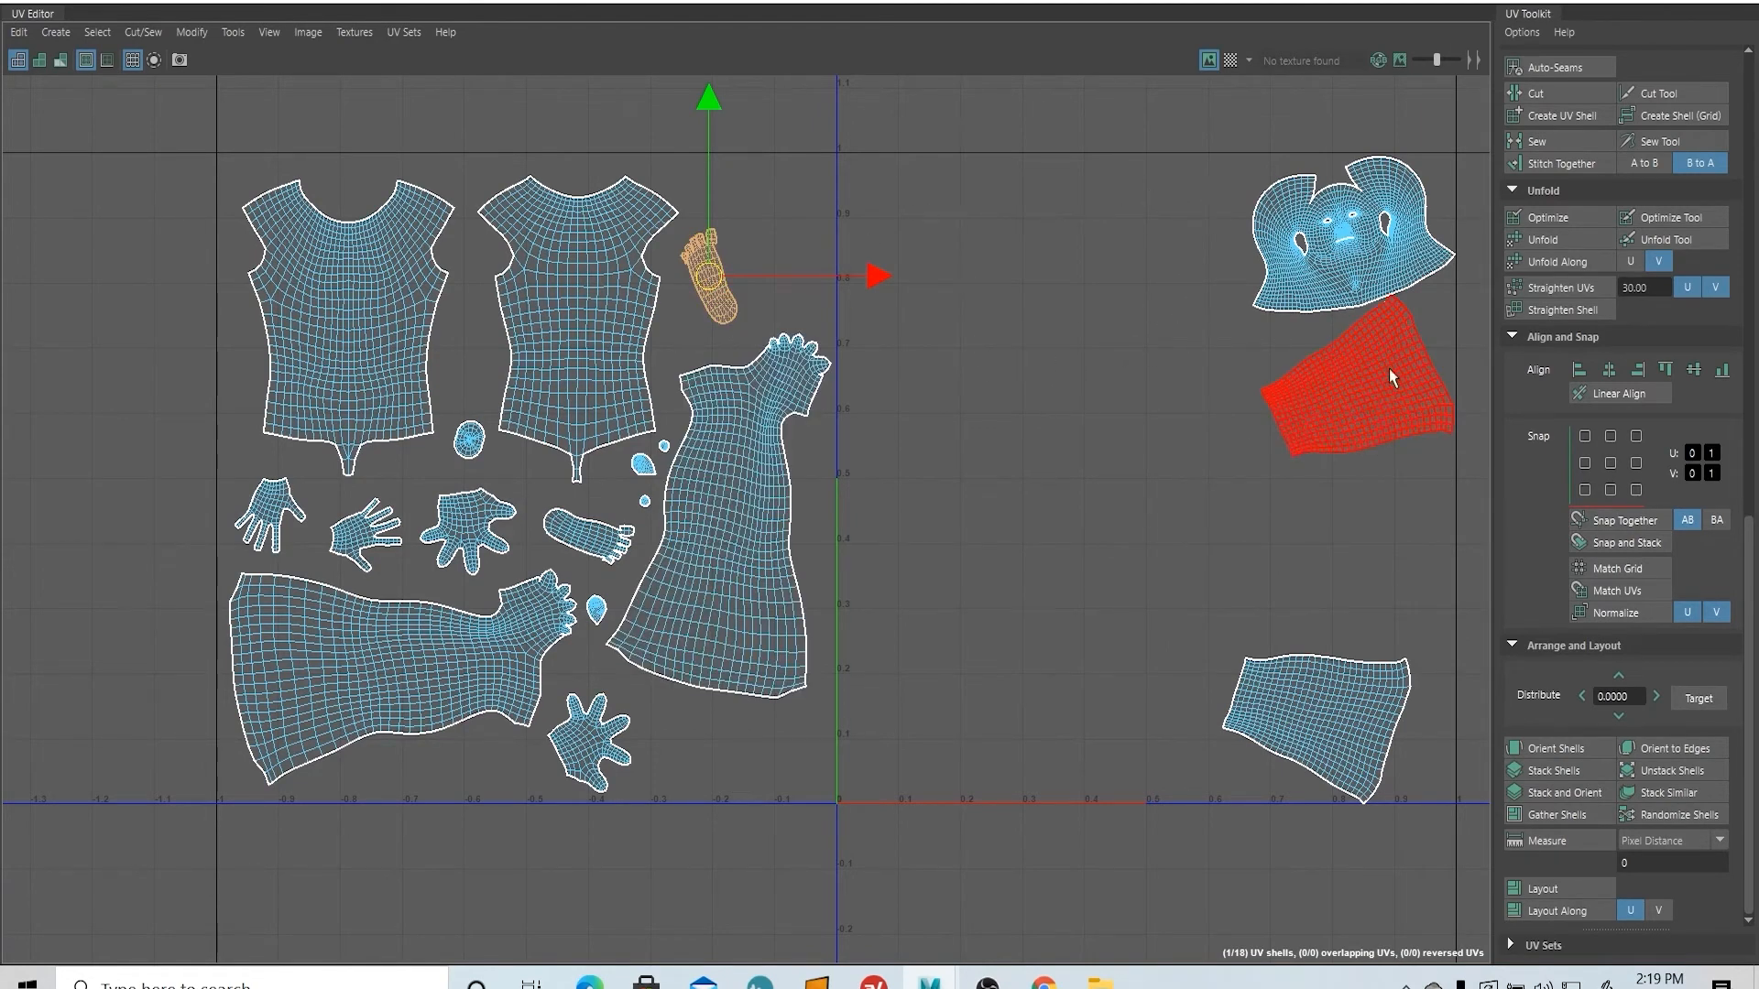
- Move the whole group of arranged body shells 1 unit in positive U, into the tile holding the head and arm shells
scroll(509, 641, "down", 5)
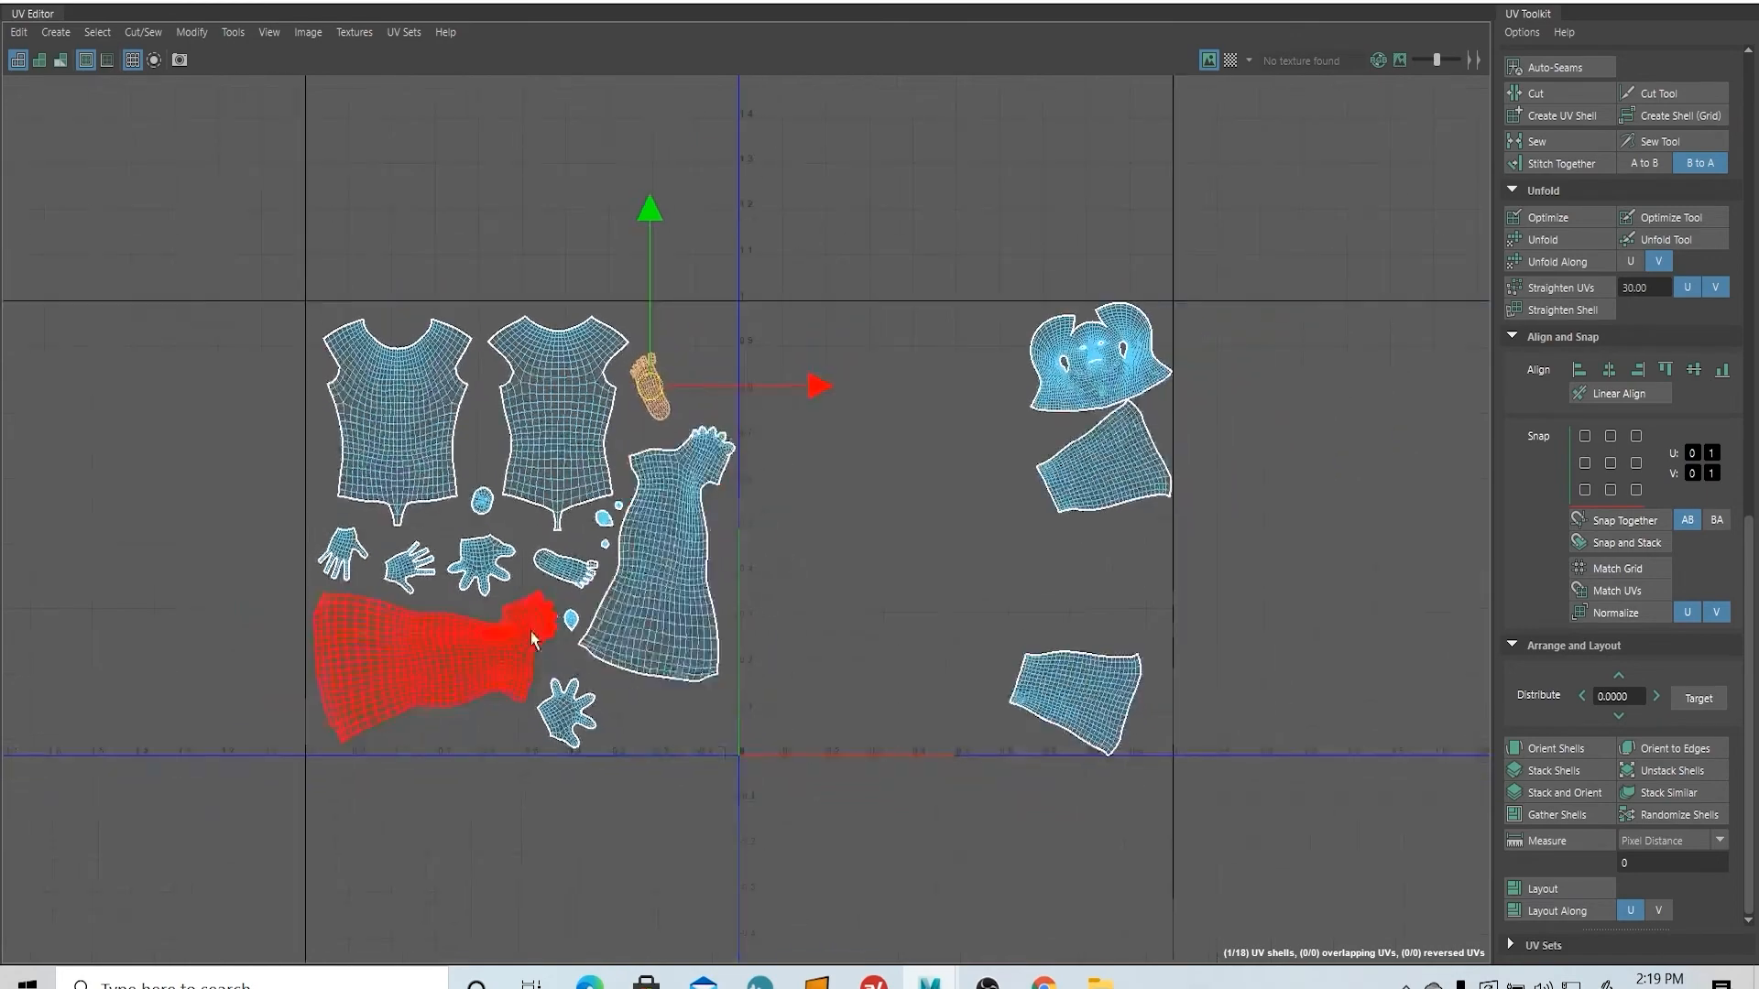
left_click_drag(275, 328, 771, 835)
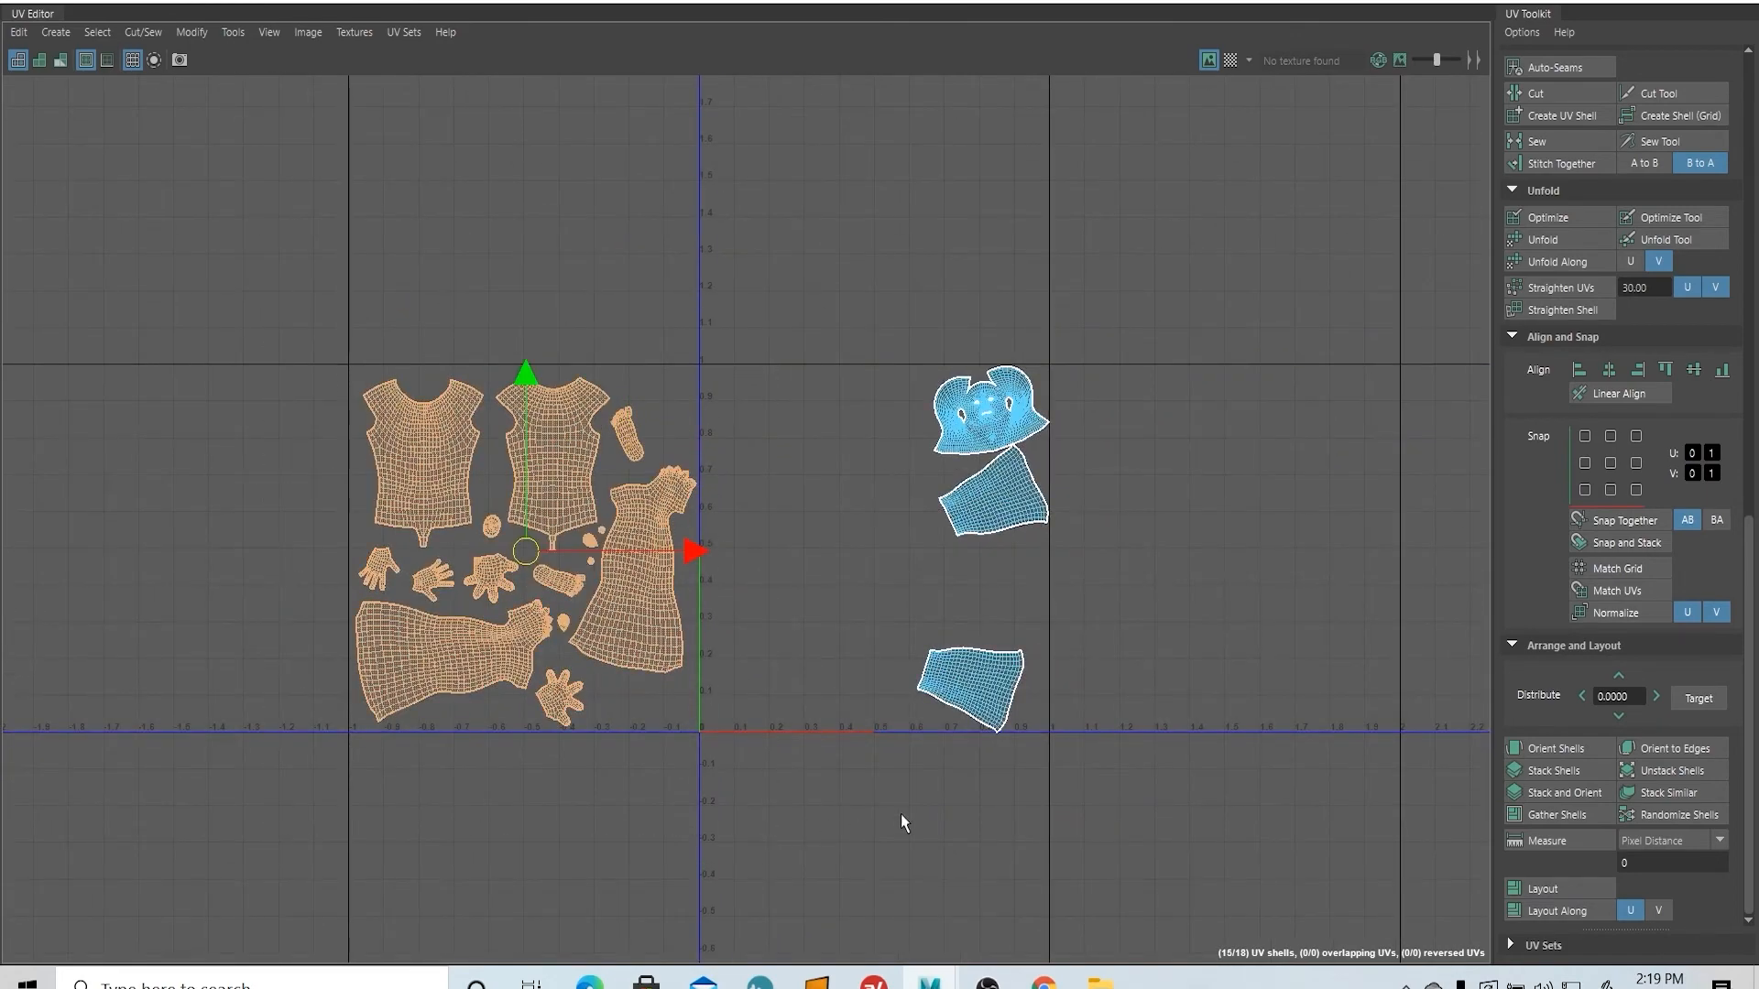
scroll(1568, 580, "up", 10)
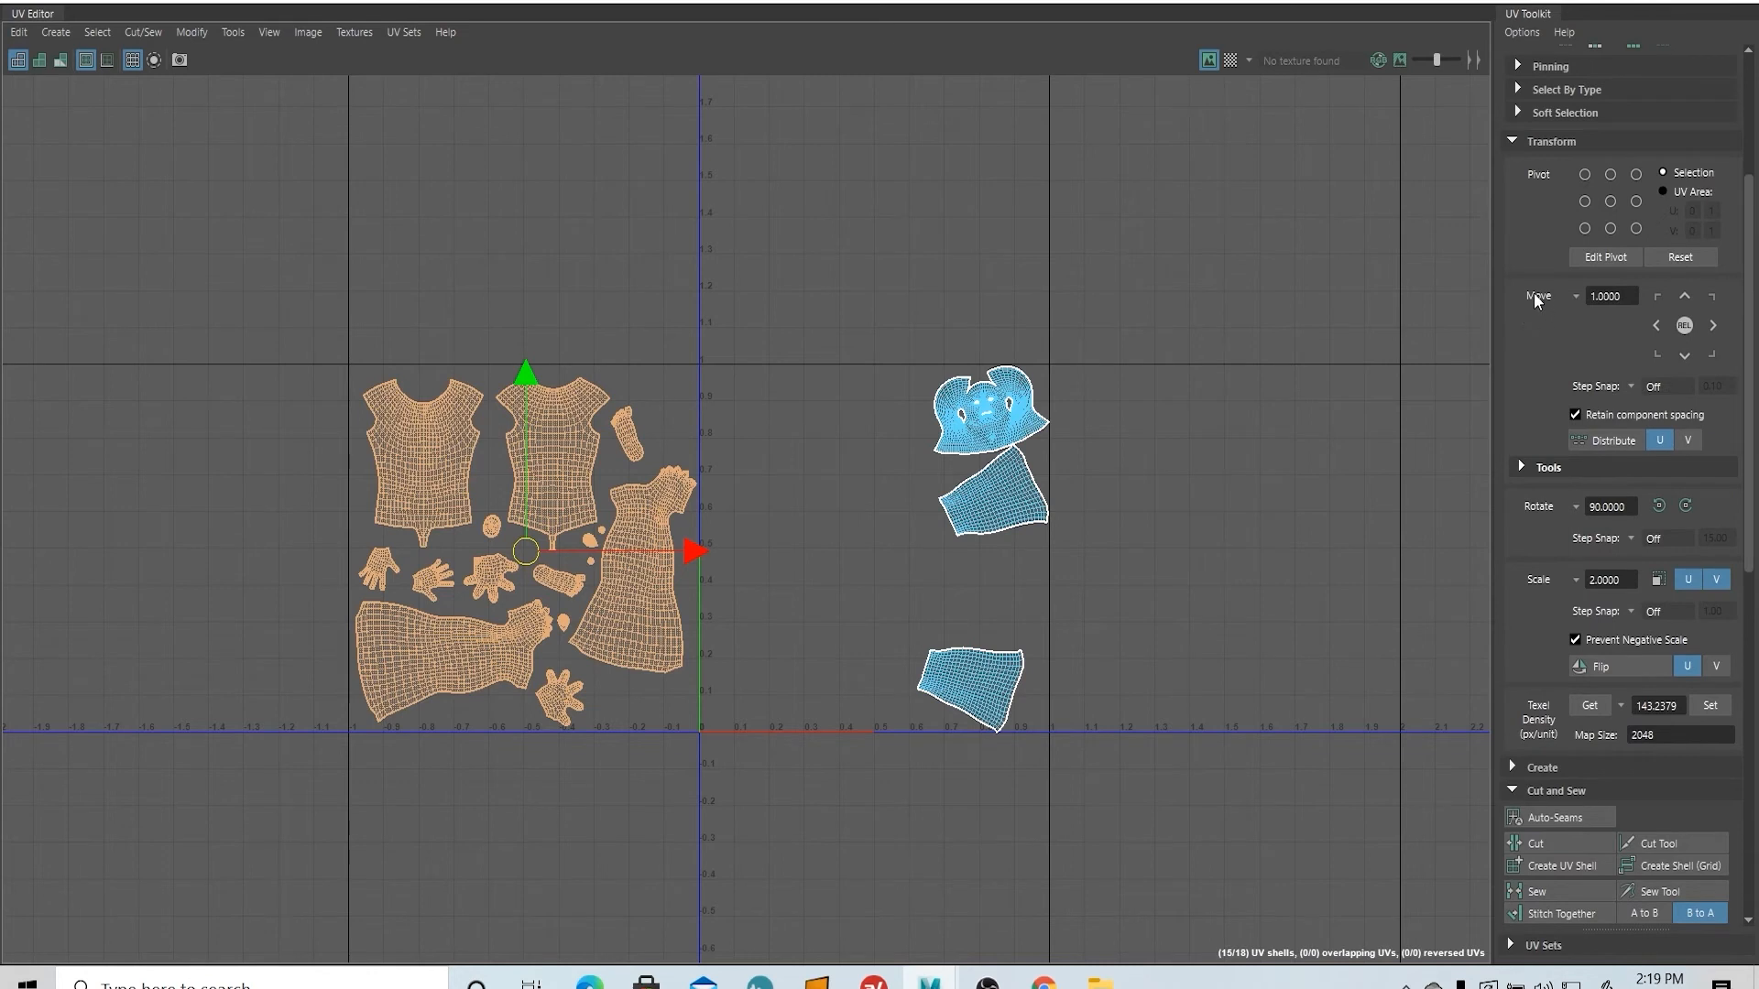
left_click(1714, 326)
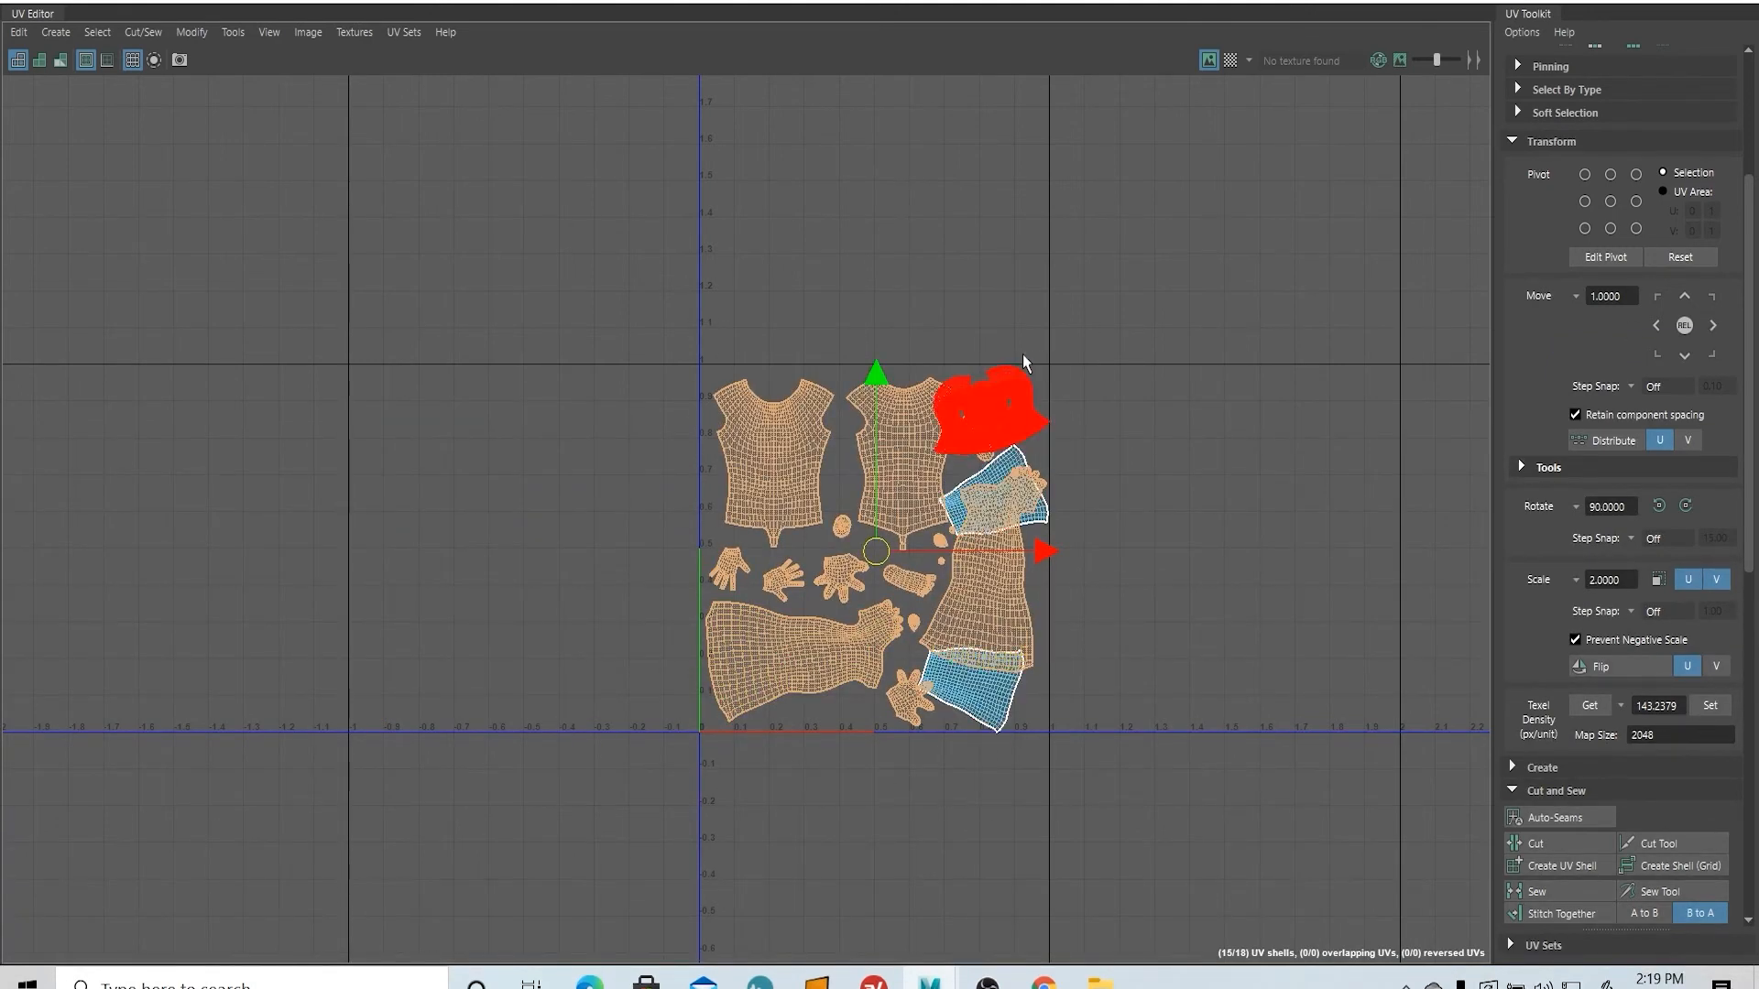
- Select the arm shell directly below the head shell, where it overlaps the upright leg's foot
scroll(1050, 476, "up", 2)
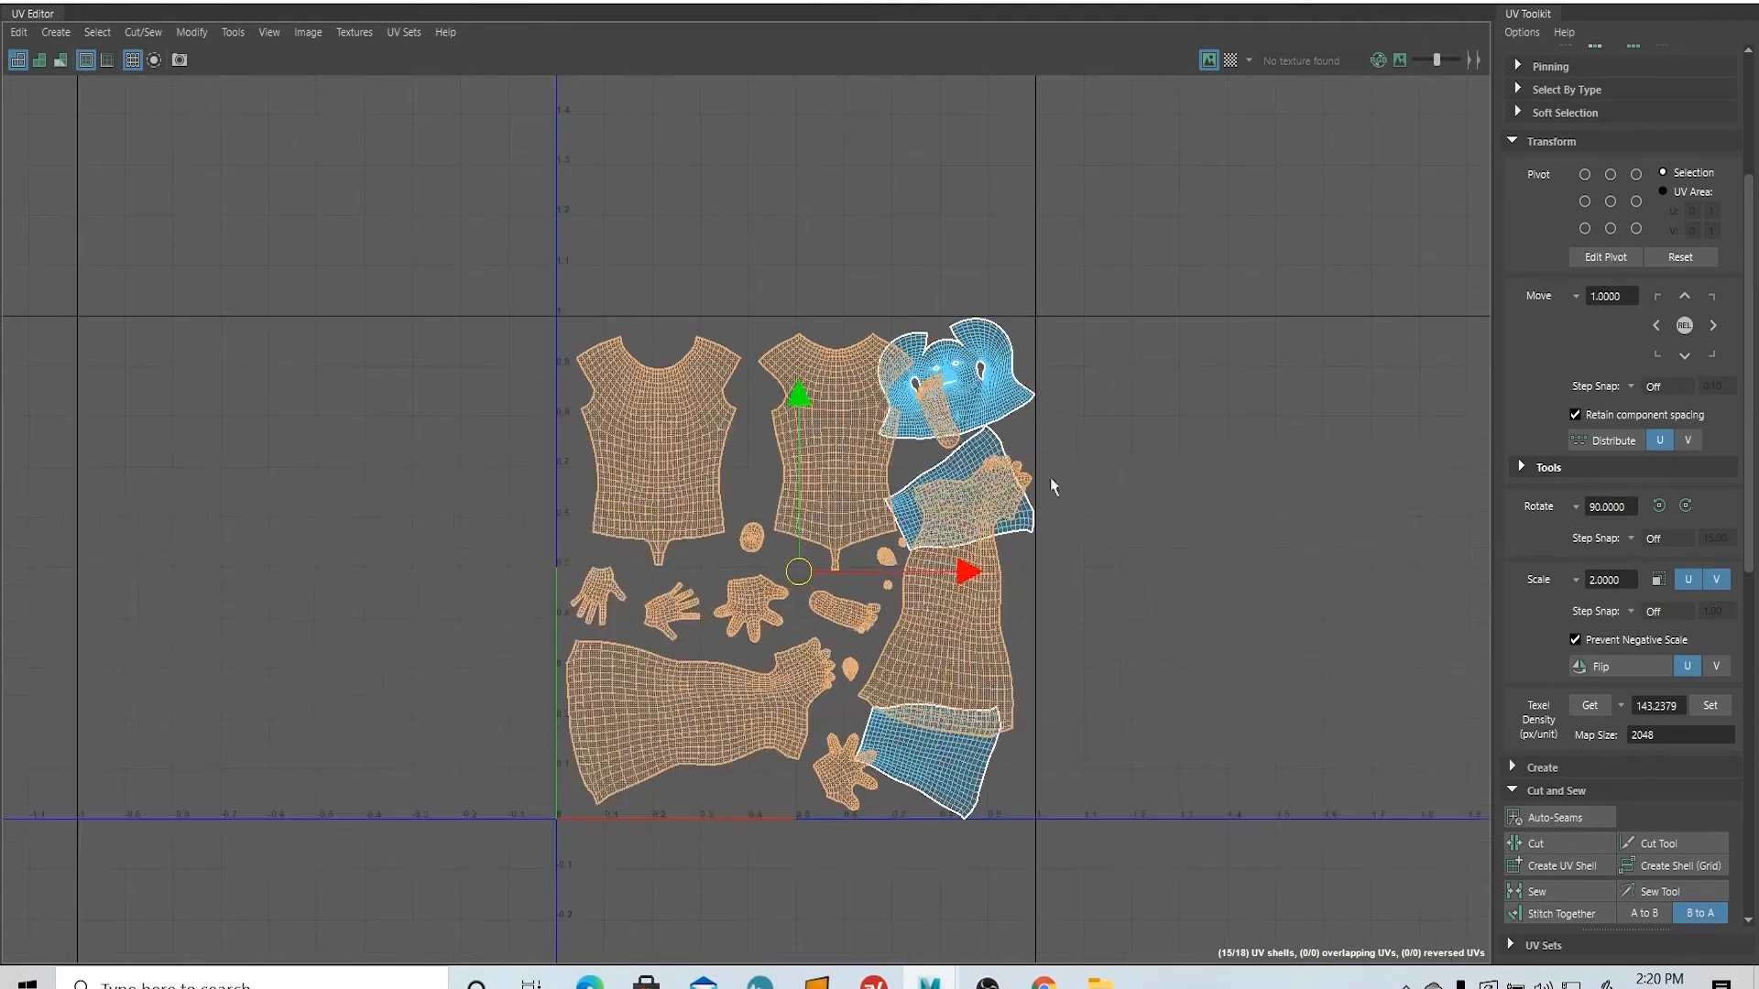
left_click(977, 456)
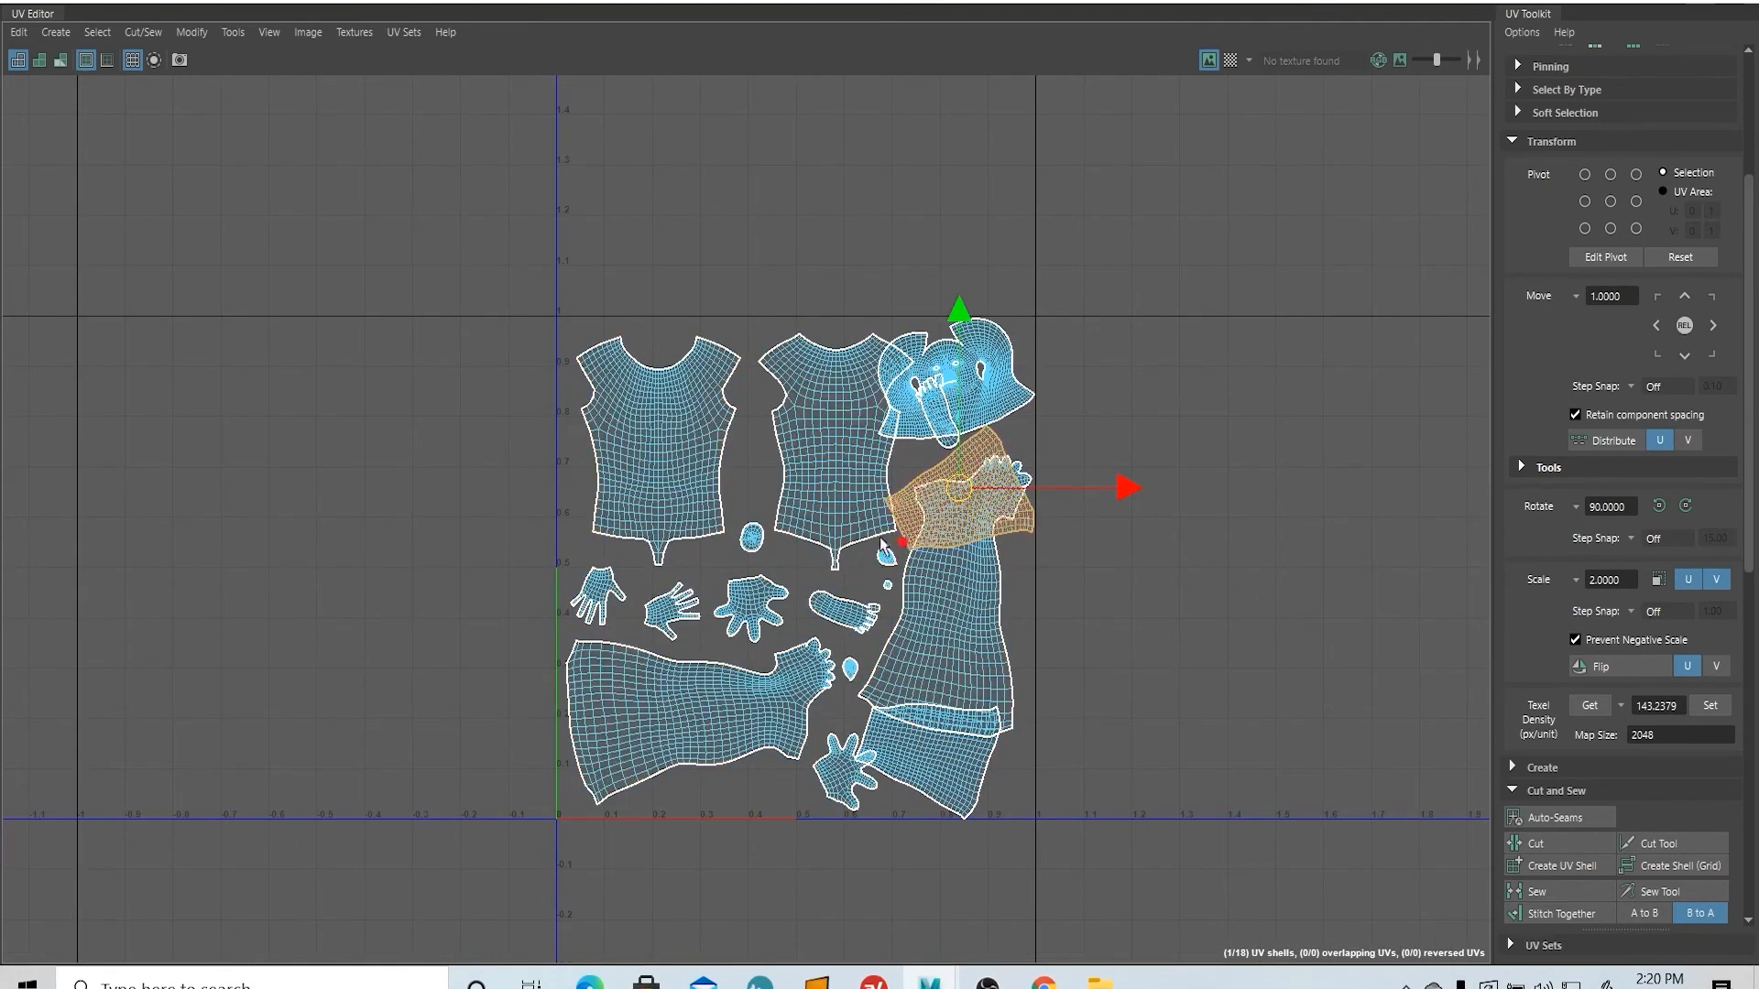